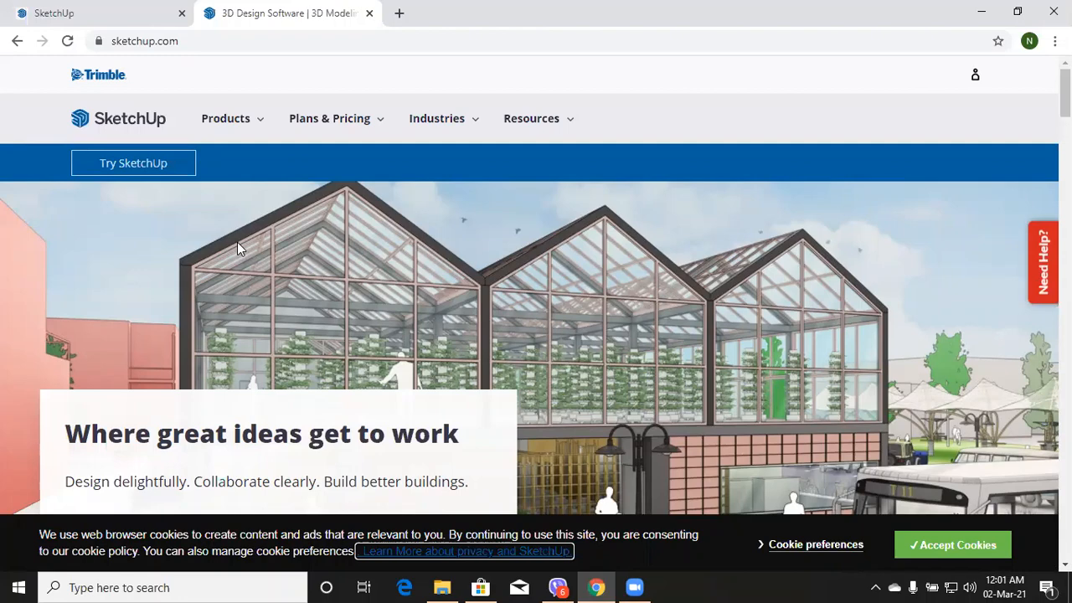
Step: Look through the SketchUp home page, from the opening banner to the Create sections on visualizing ideas and sustainable design, and return to its start
scroll(237, 242, down, 2)
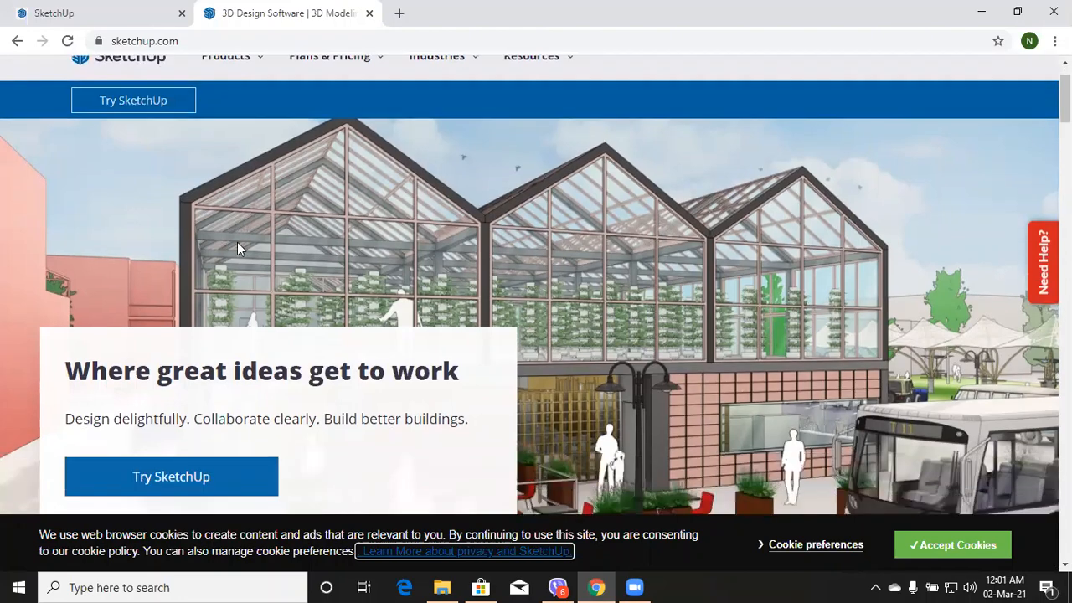
scroll(237, 242, down, 1)
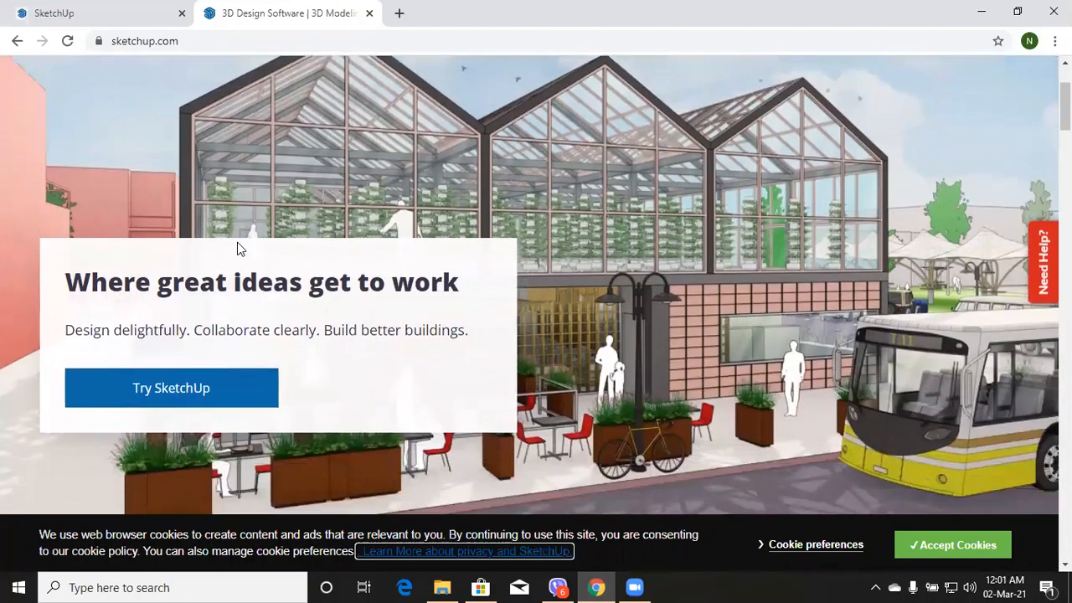
scroll(237, 242, down, 2)
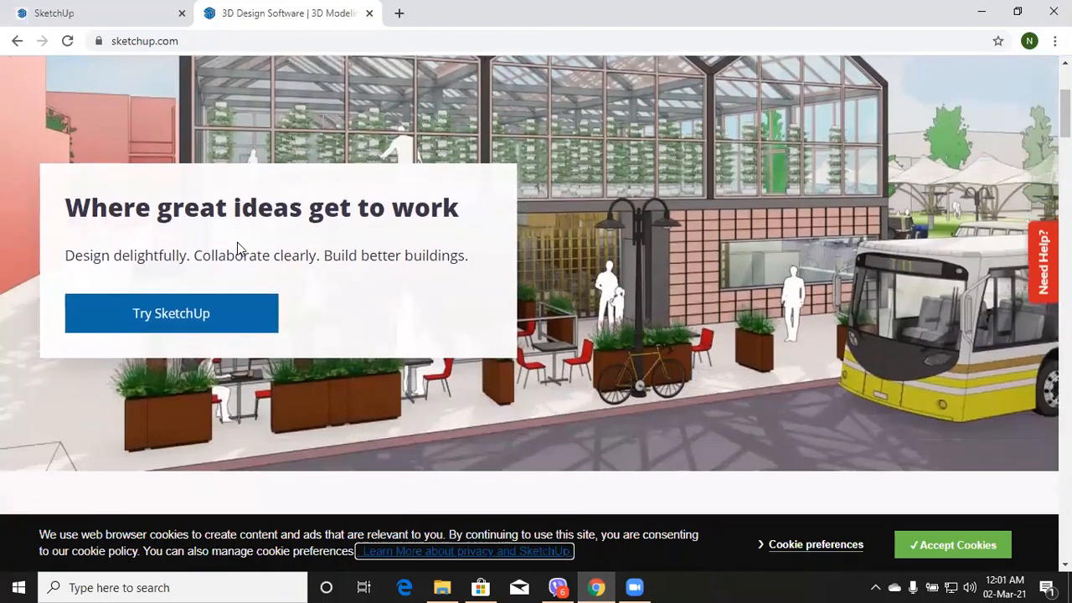
scroll(237, 242, down, 2)
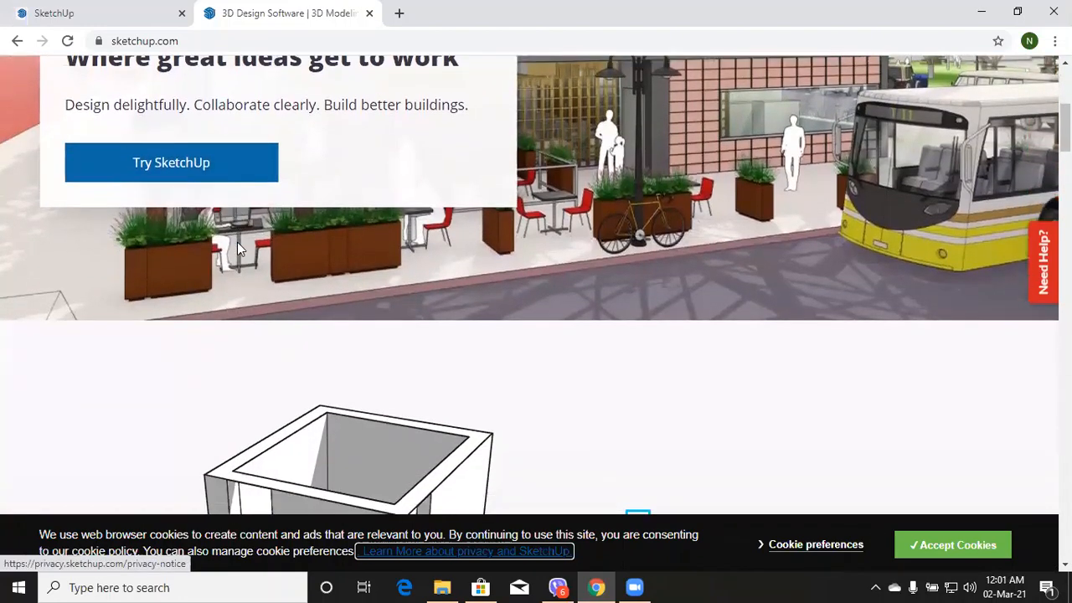
scroll(237, 242, down, 1)
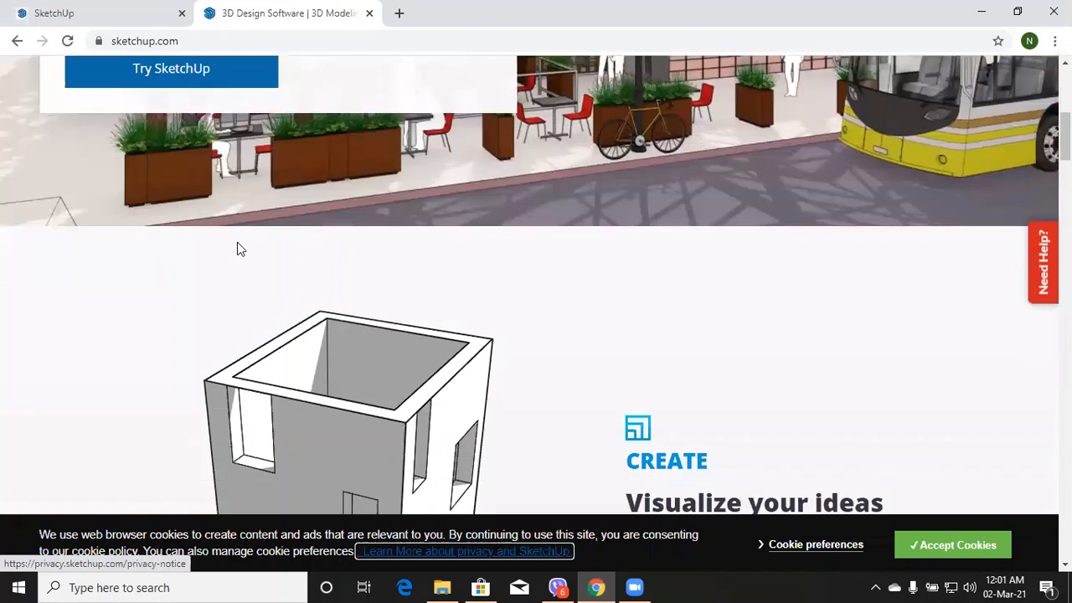
scroll(237, 243, down, 1)
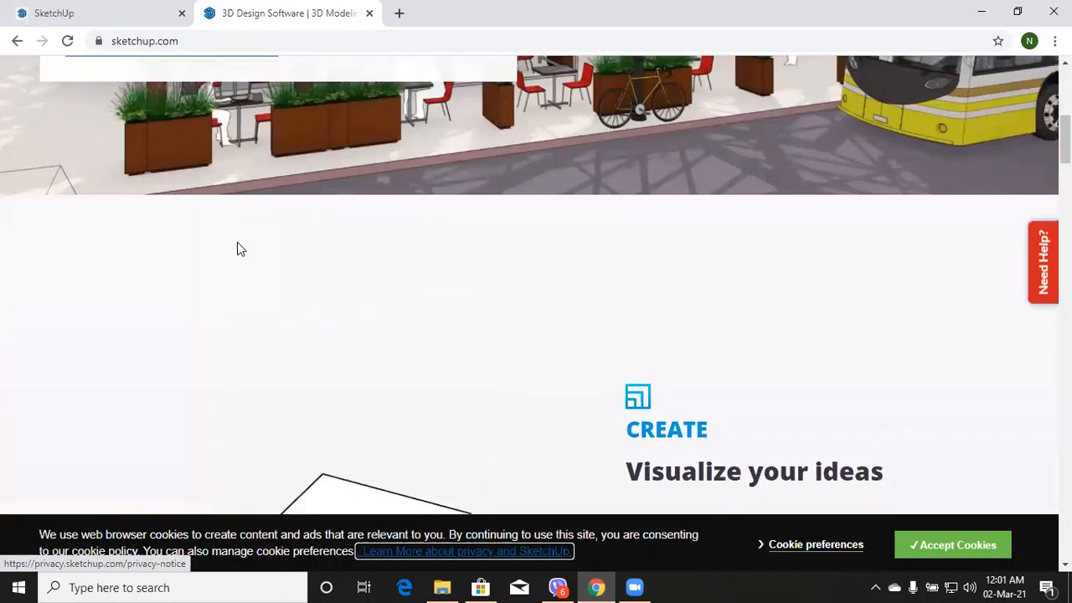
scroll(237, 242, down, 2)
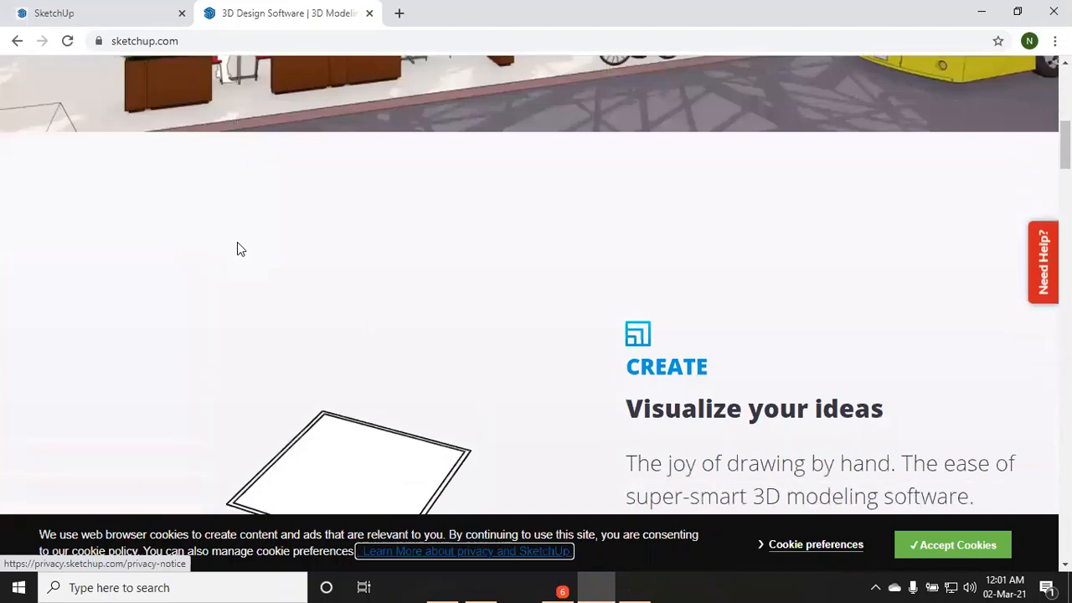
scroll(238, 243, down, 1)
scroll(238, 248, down, 1)
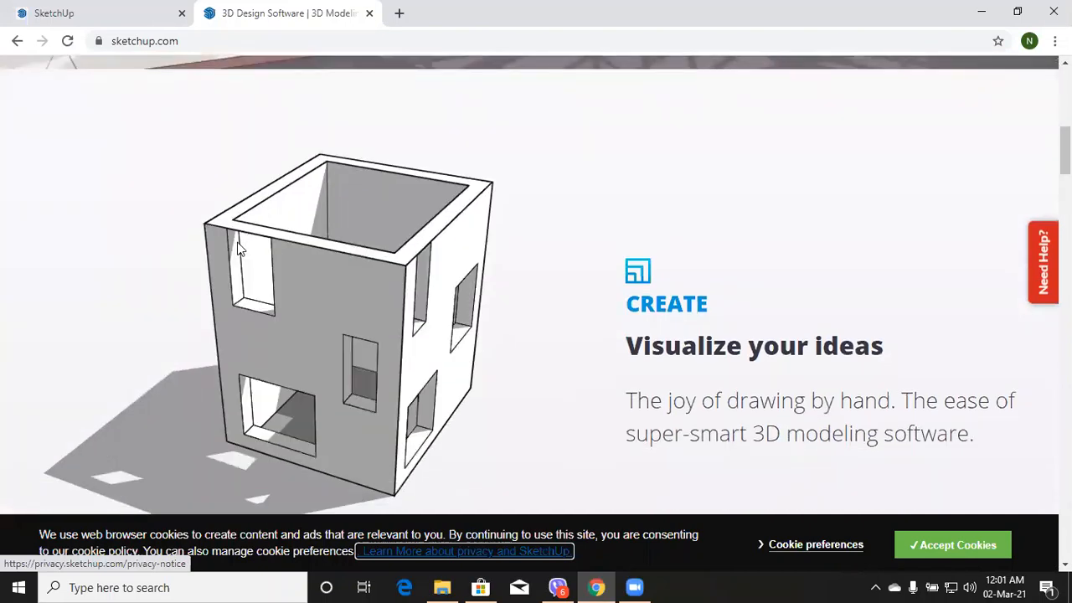
scroll(237, 249, down, 2)
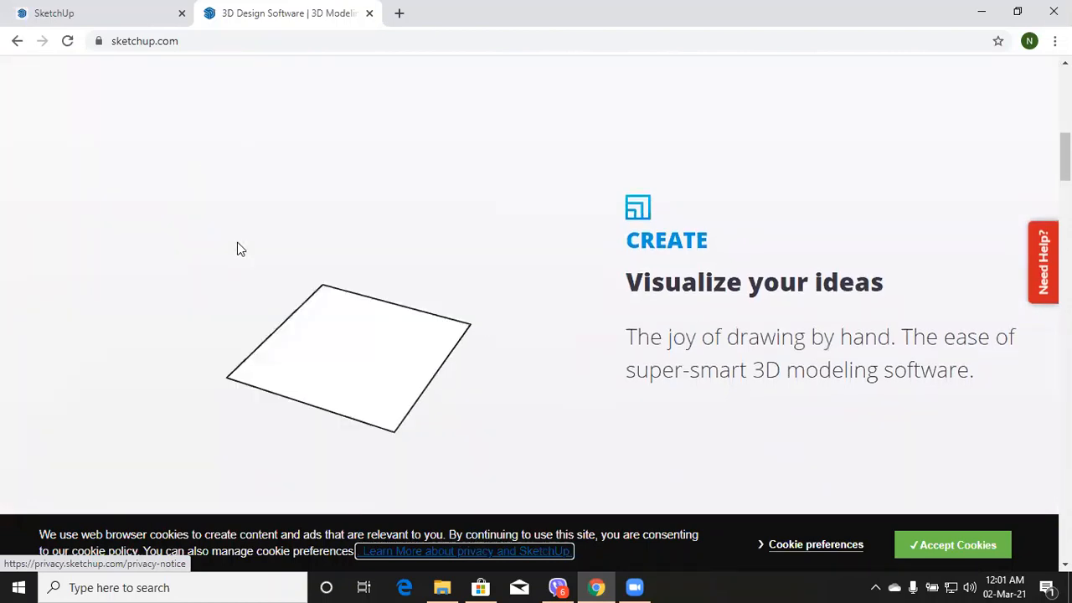
scroll(237, 249, down, 2)
scroll(237, 249, down, 2)
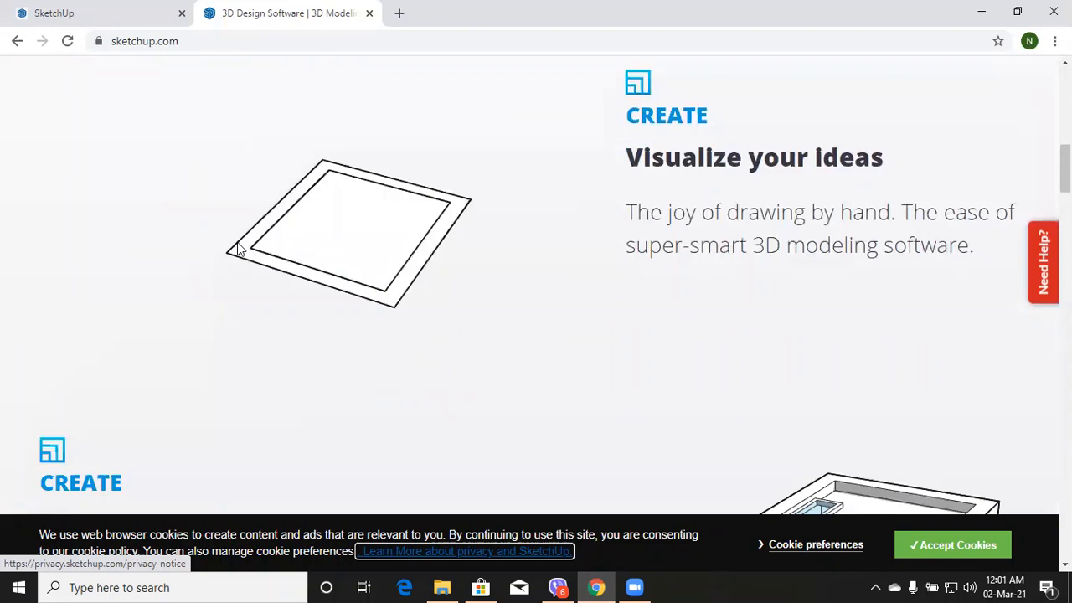
scroll(237, 249, down, 1)
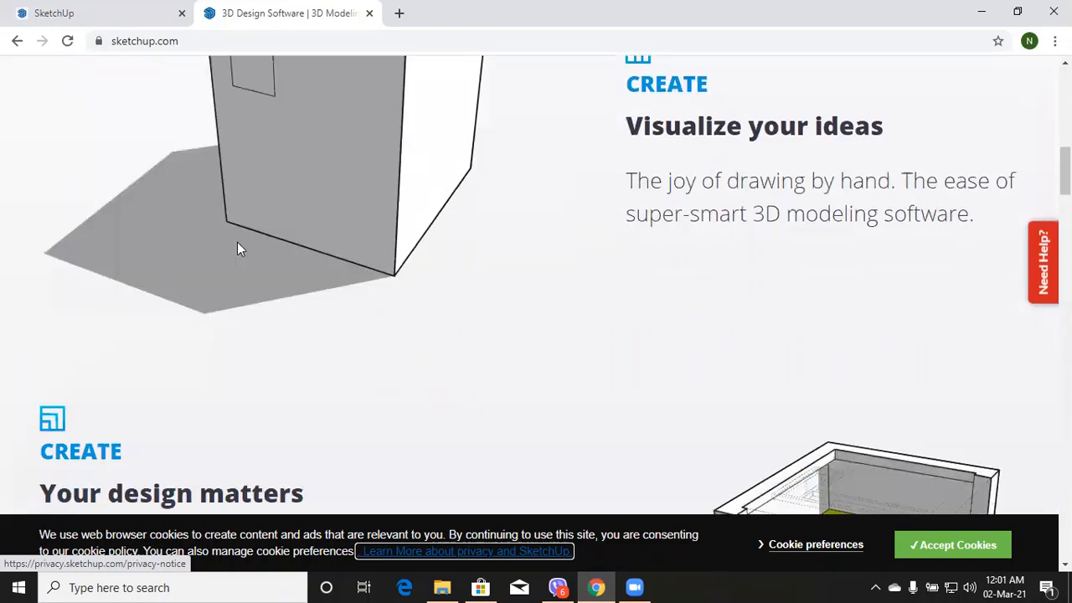
scroll(237, 249, down, 1)
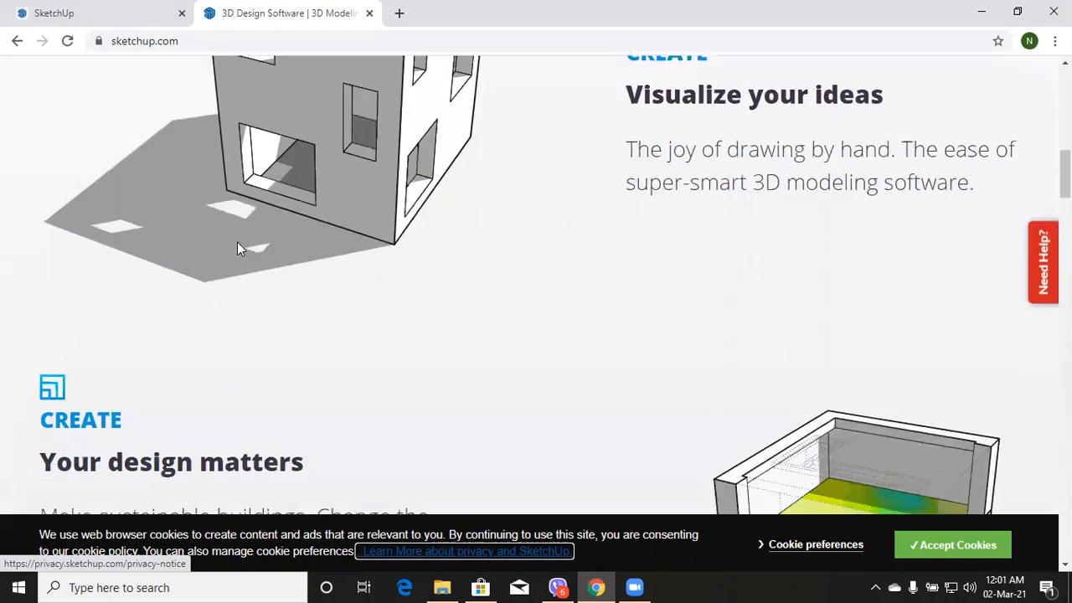
scroll(237, 249, down, 1)
scroll(237, 249, down, 1)
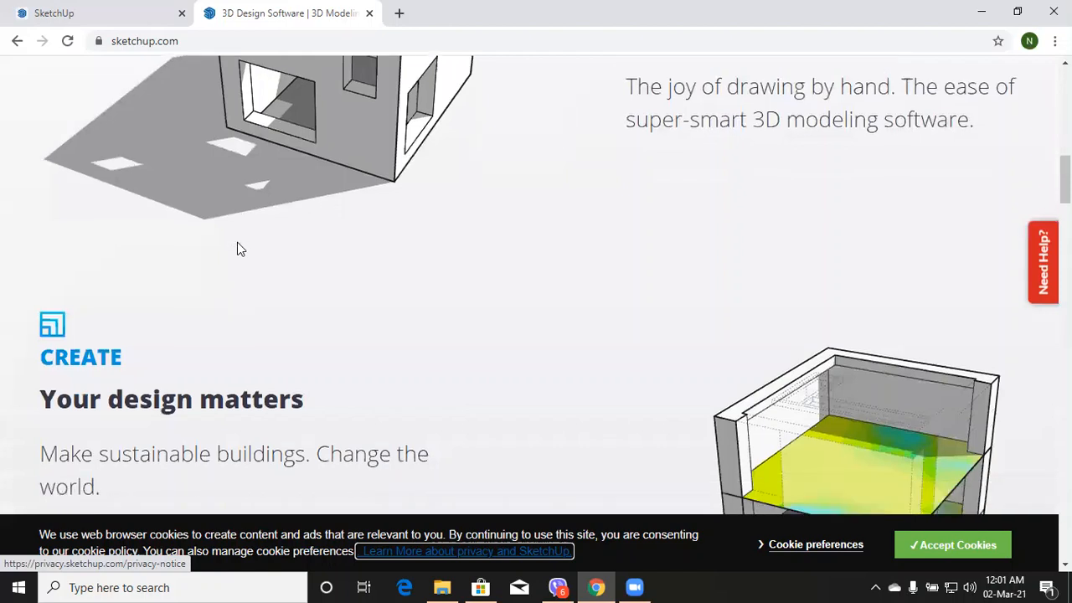
scroll(237, 248, down, 1)
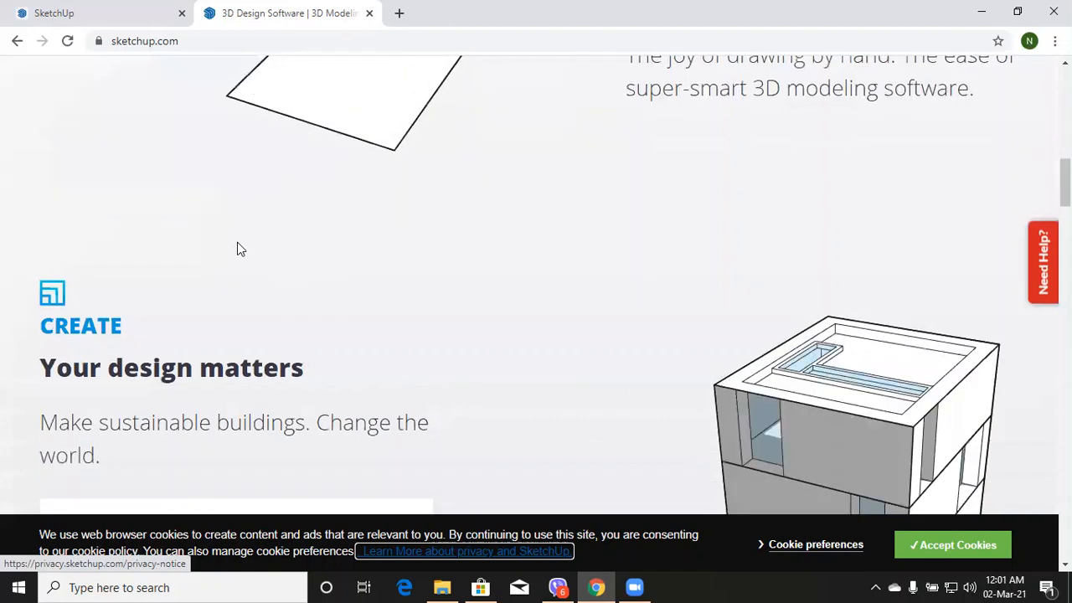
scroll(236, 248, down, 1)
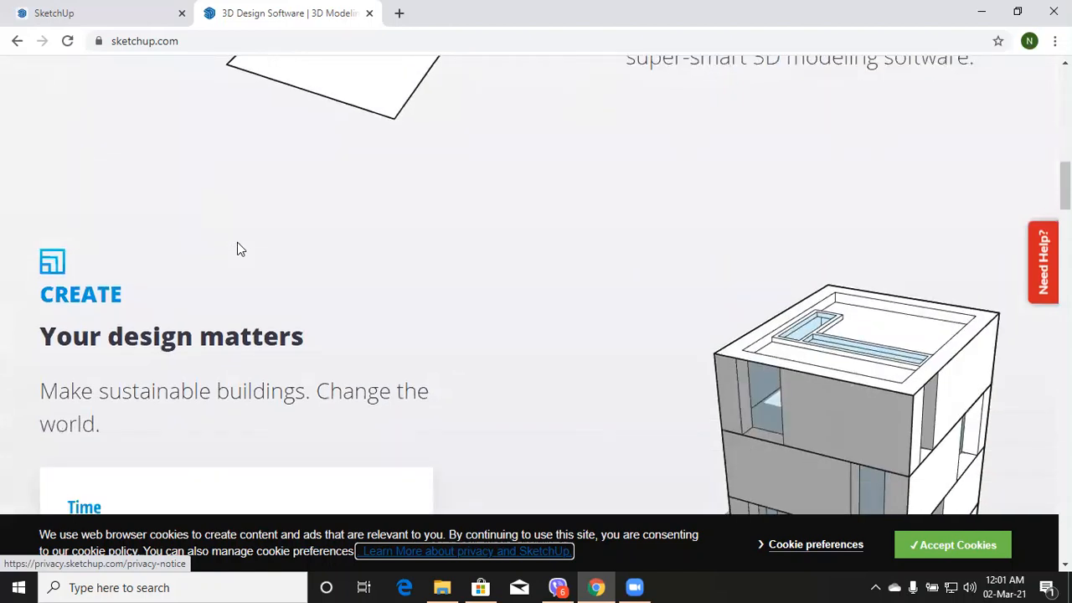
scroll(237, 248, down, 1)
scroll(237, 249, down, 1)
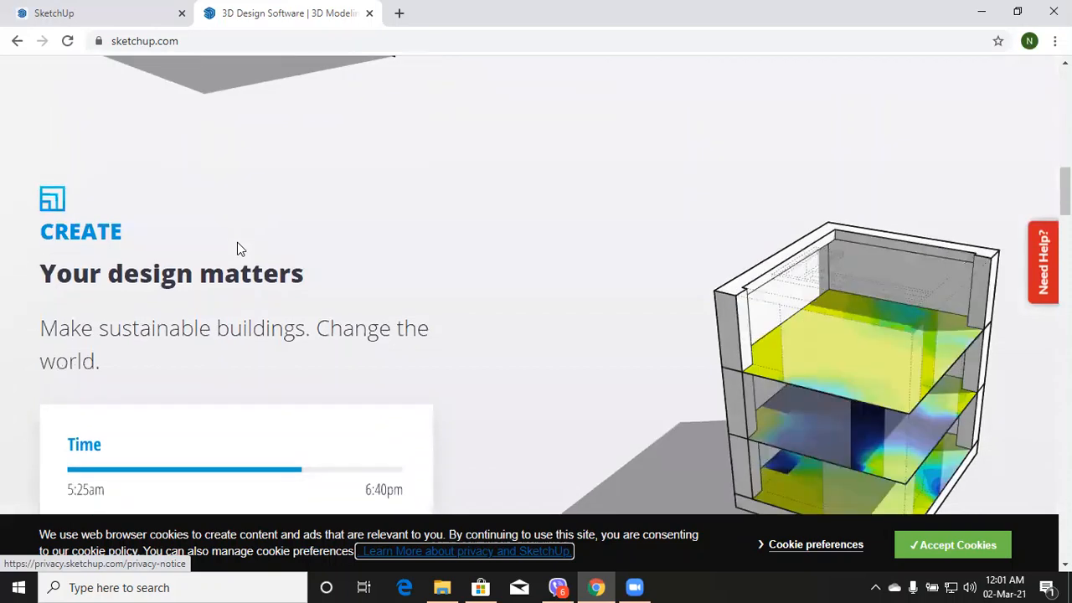
scroll(237, 241, down, 1)
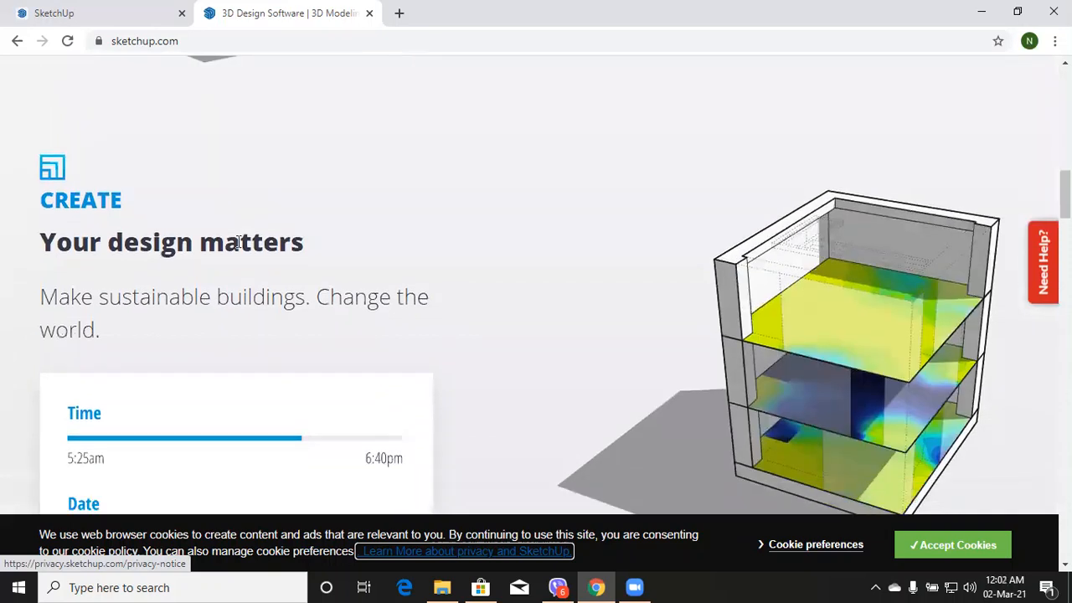
scroll(238, 242, up, 3)
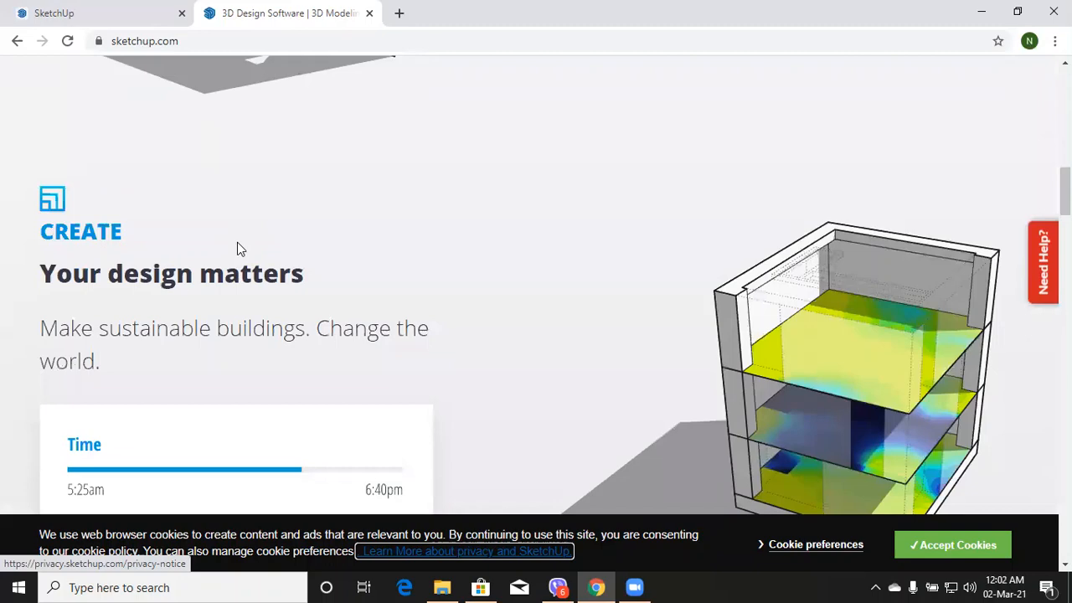
scroll(237, 243, up, 3)
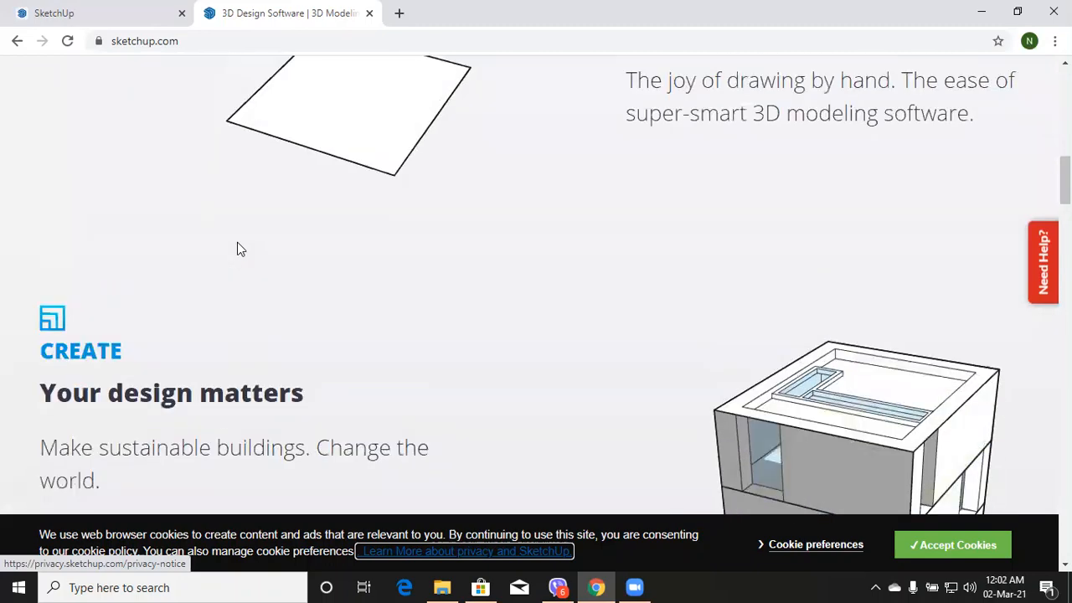
scroll(237, 248, up, 3)
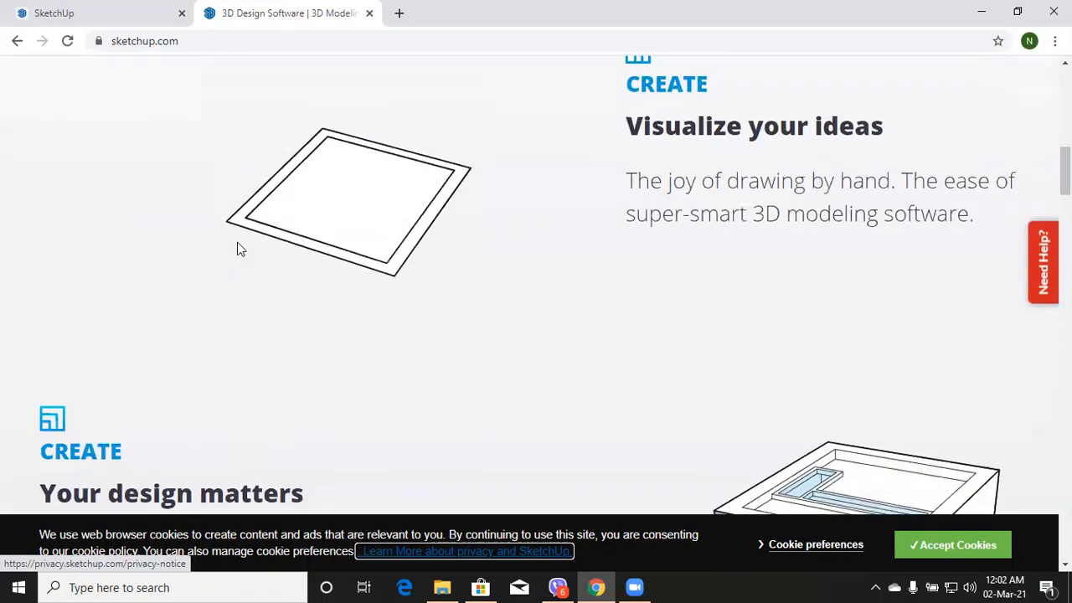
scroll(237, 248, up, 1)
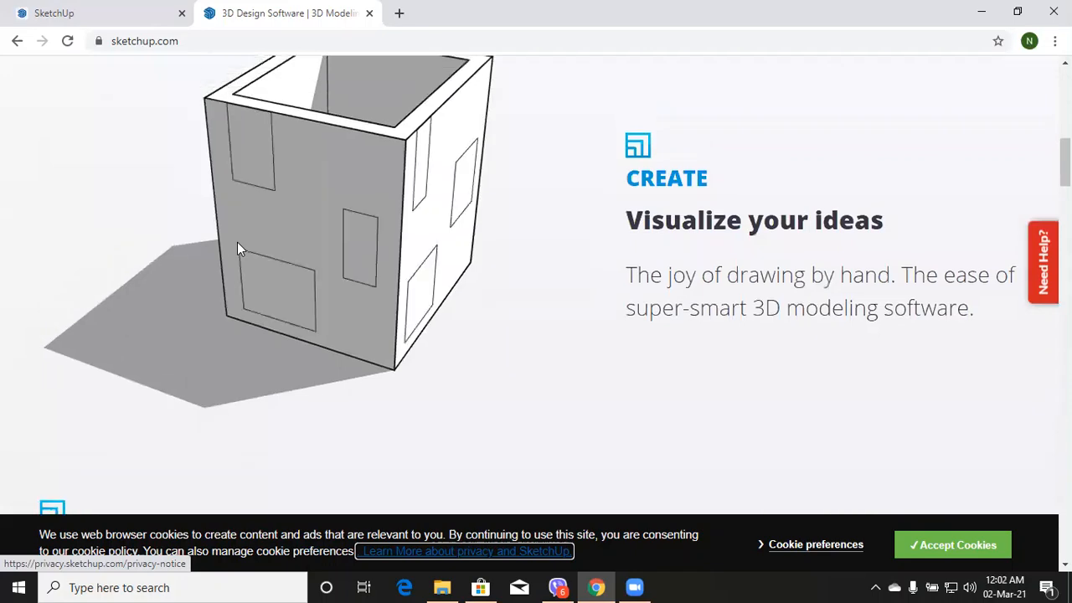
scroll(237, 248, up, 4)
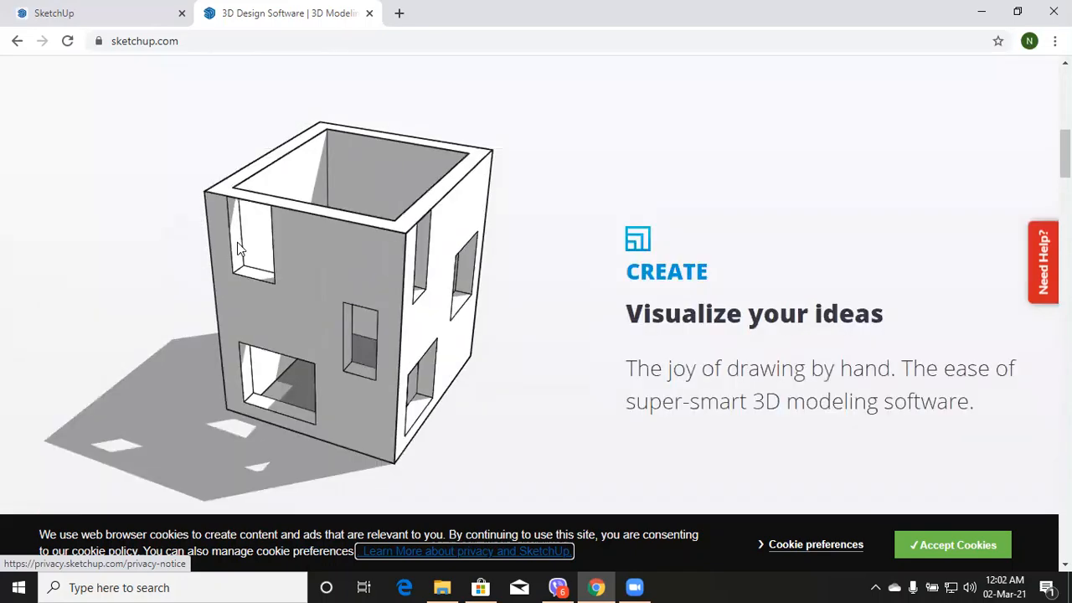
scroll(237, 248, up, 6)
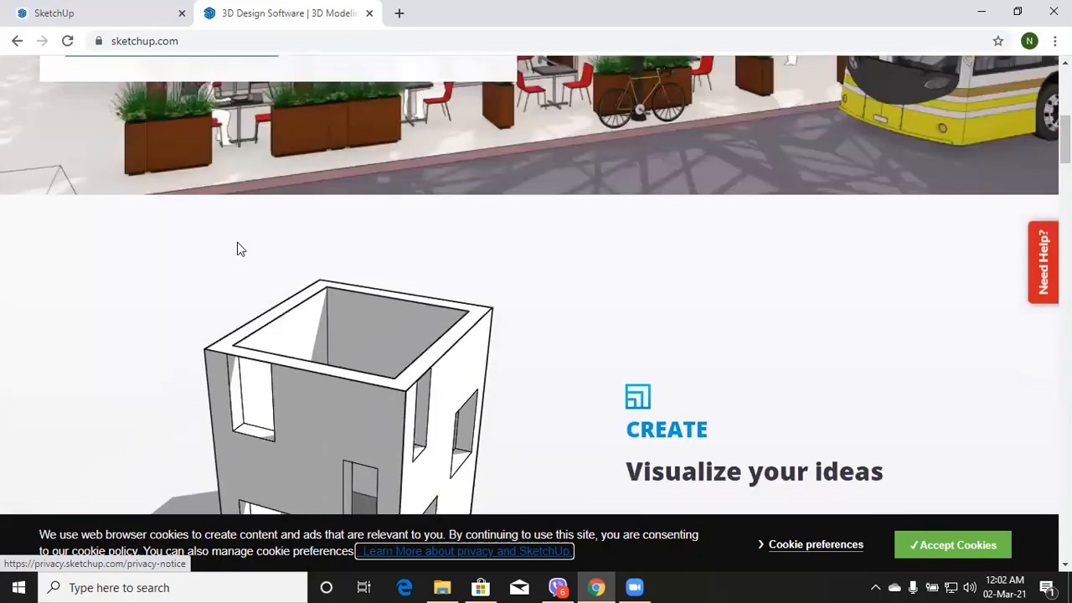
scroll(239, 249, up, 2)
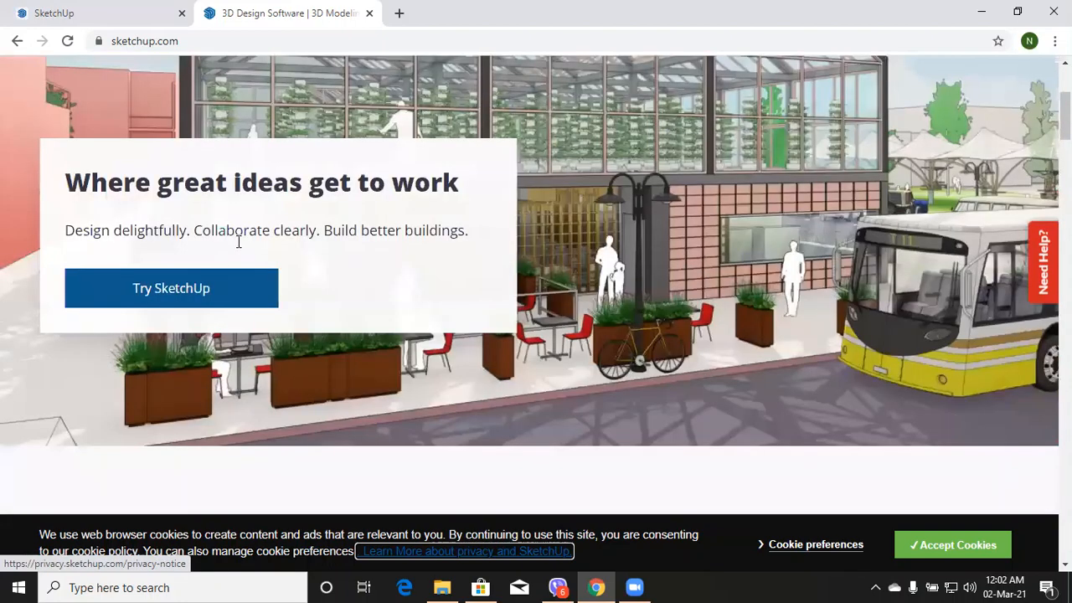
scroll(238, 247, up, 4)
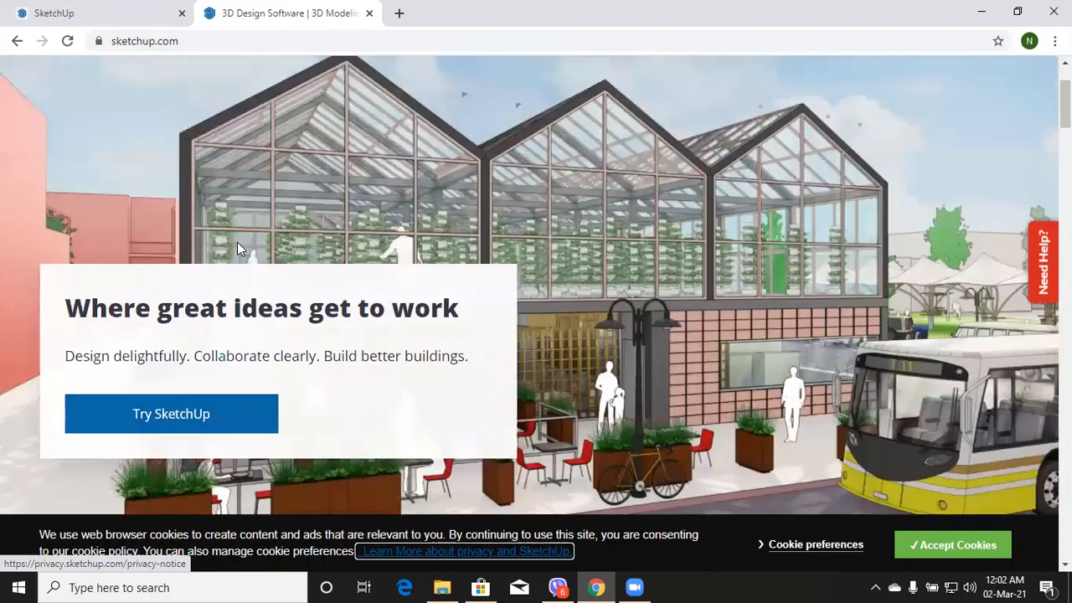
scroll(237, 248, up, 1)
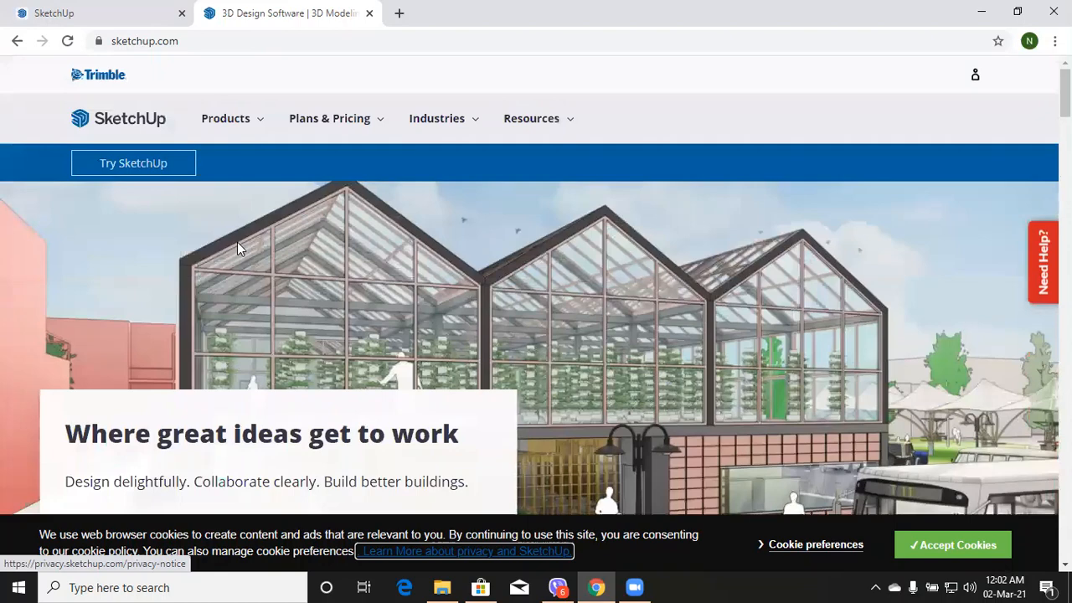
Step: Check the signed-in account's menu on the SketchUp site and view the untitled model open in the web modeler
click(575, 132)
click(976, 77)
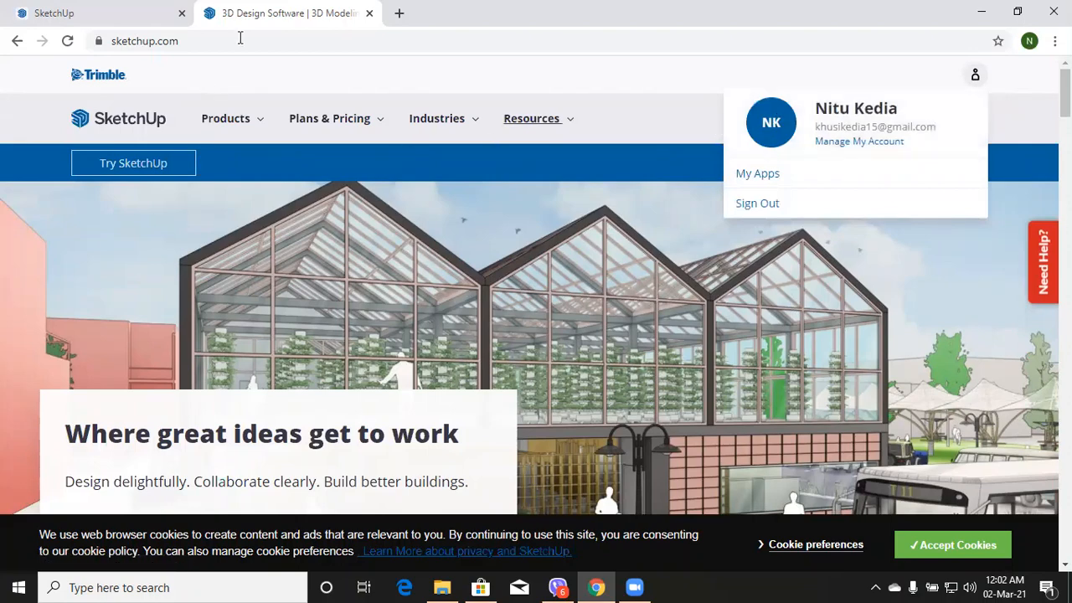
click(105, 17)
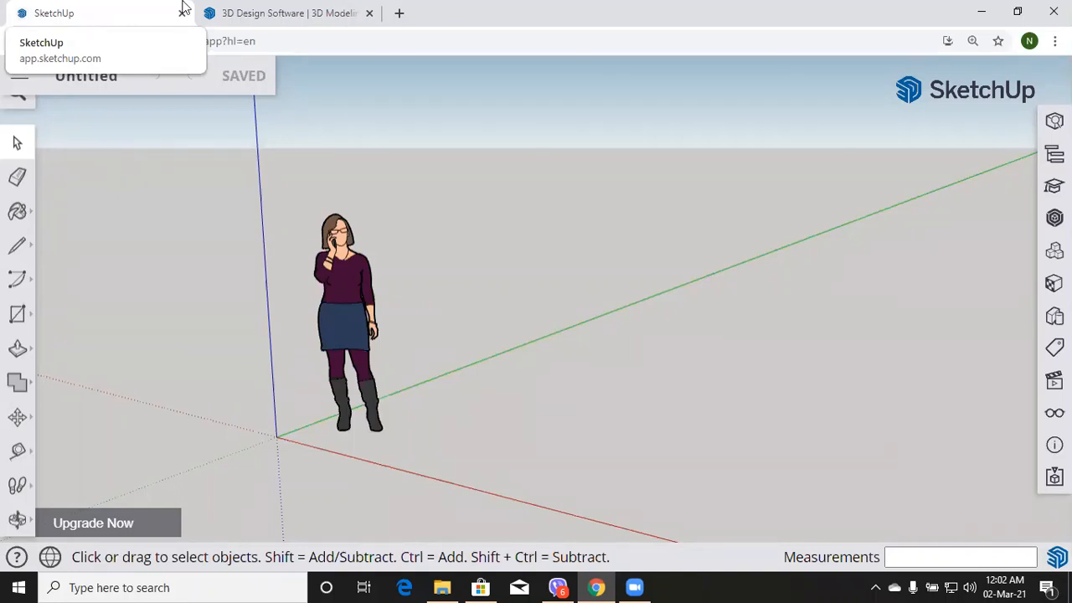
Step: Return to the SketchUp site, open the Try SketchUp page and show the Free and 30 Day Trial options for personal projects
click(266, 13)
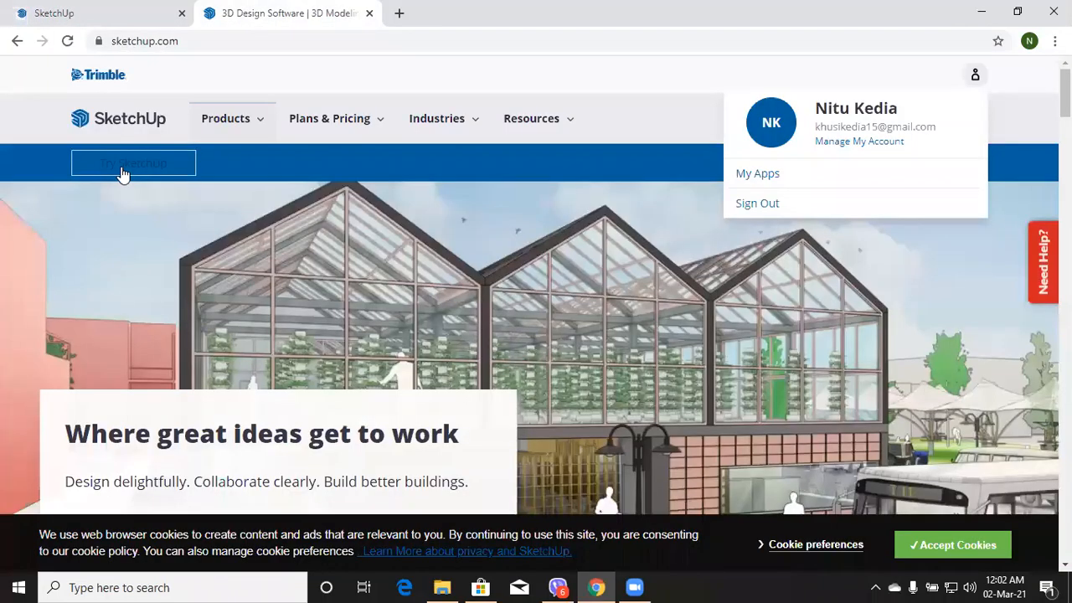
click(123, 174)
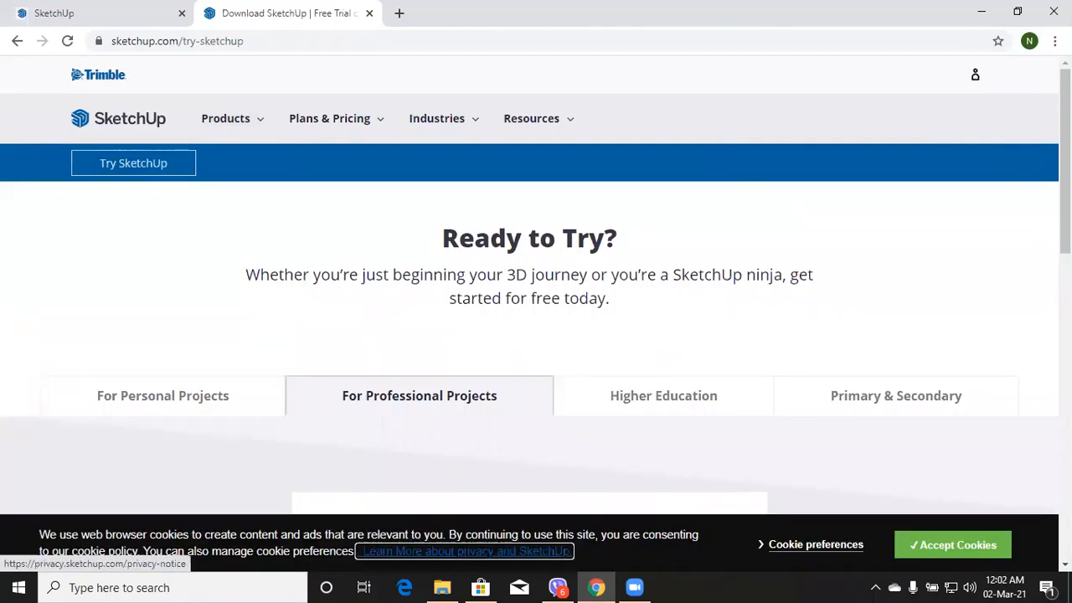
scroll(1007, 280, down, 2)
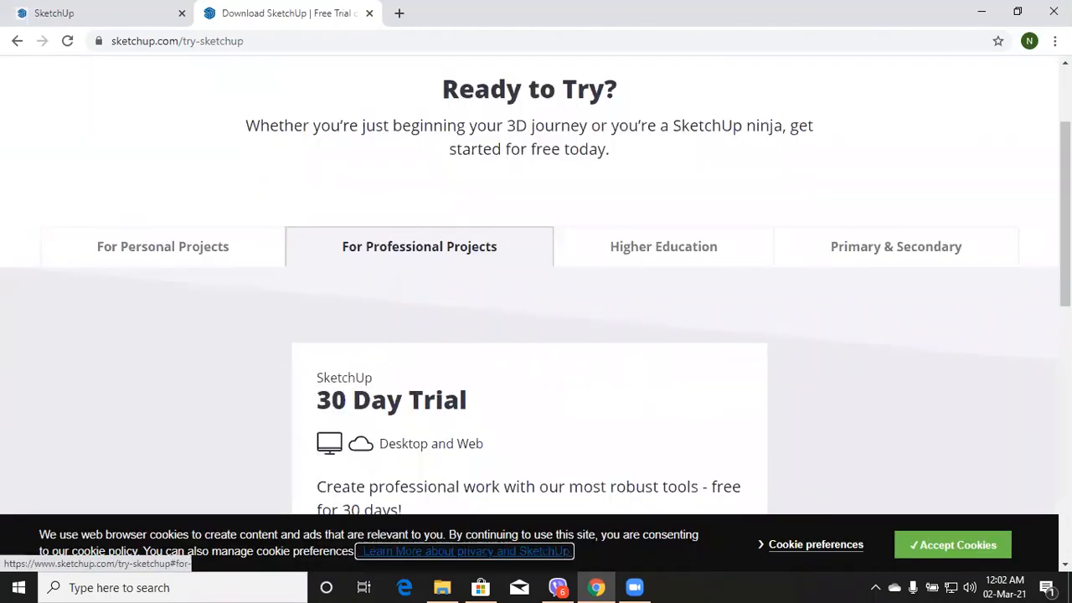
scroll(658, 263, down, 1)
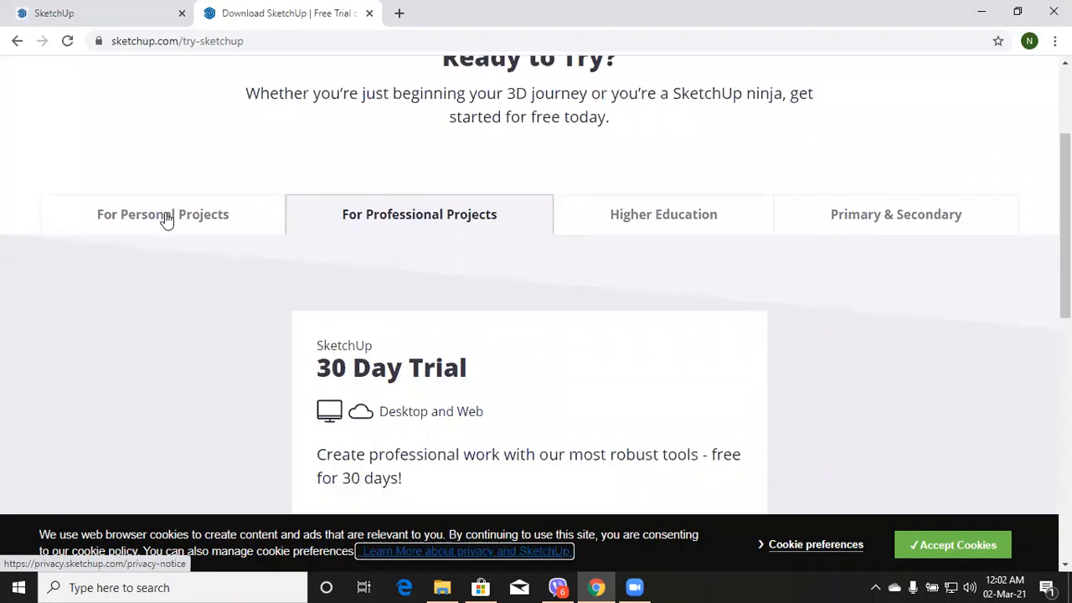
click(167, 218)
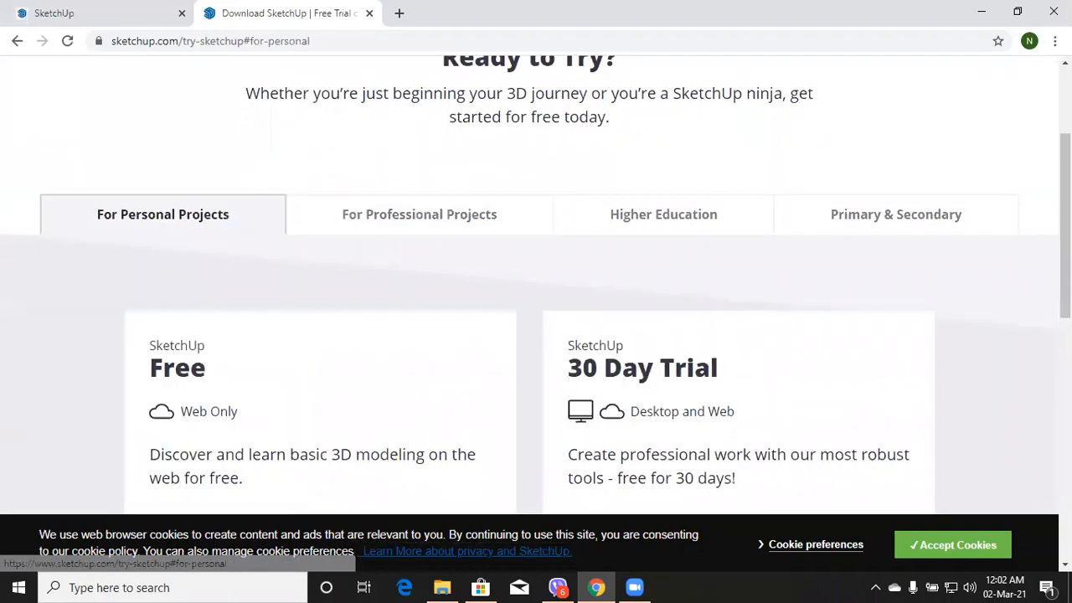
scroll(294, 242, down, 2)
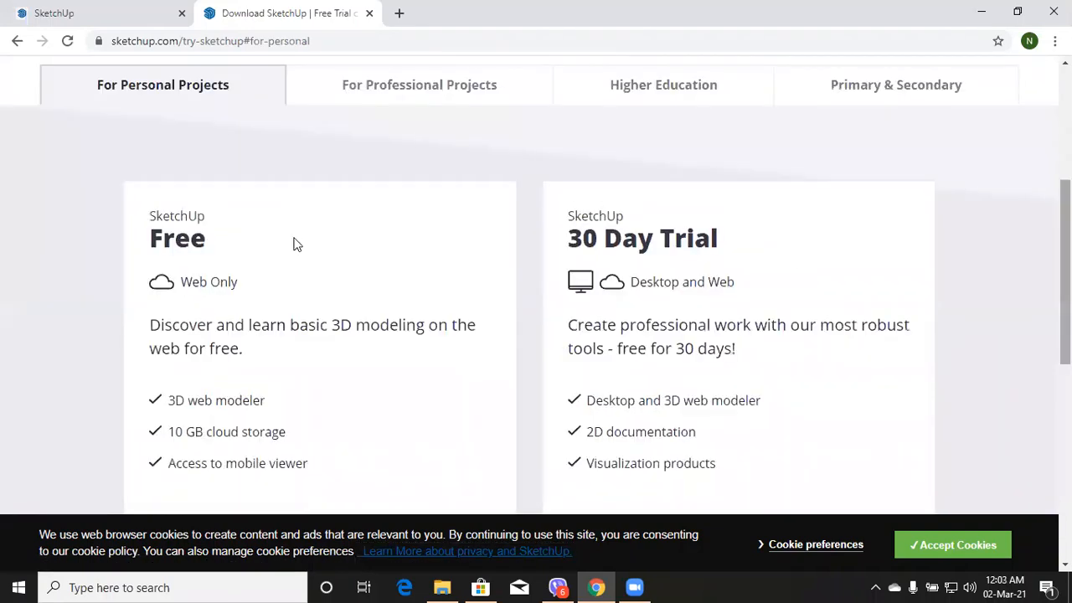
scroll(206, 349, down, 1)
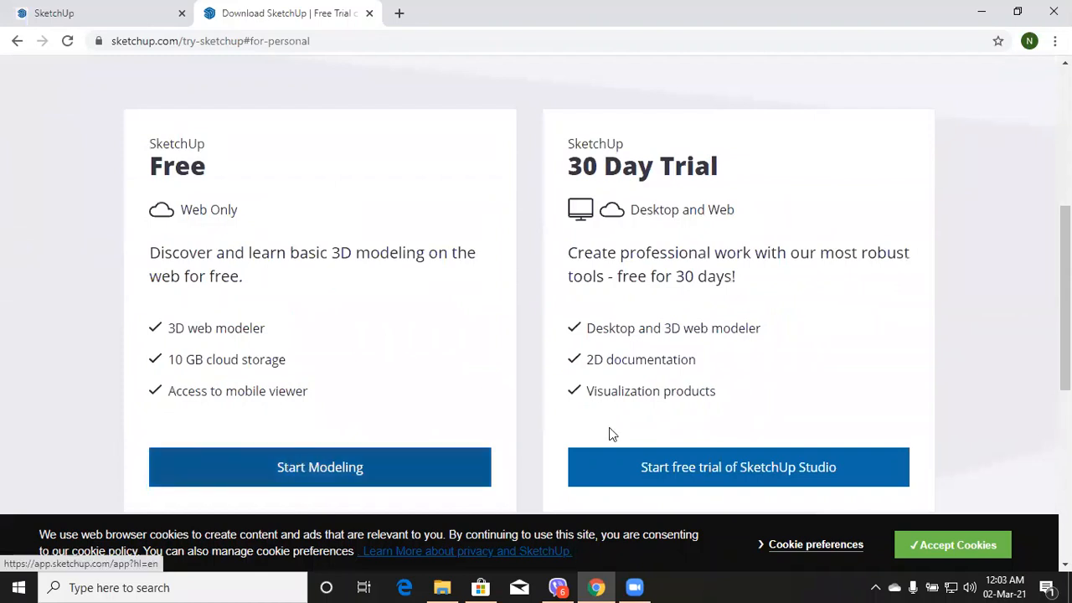
Step: Start modeling with the Free web version, check the untitled model in the other tab while it loads, and return
click(314, 466)
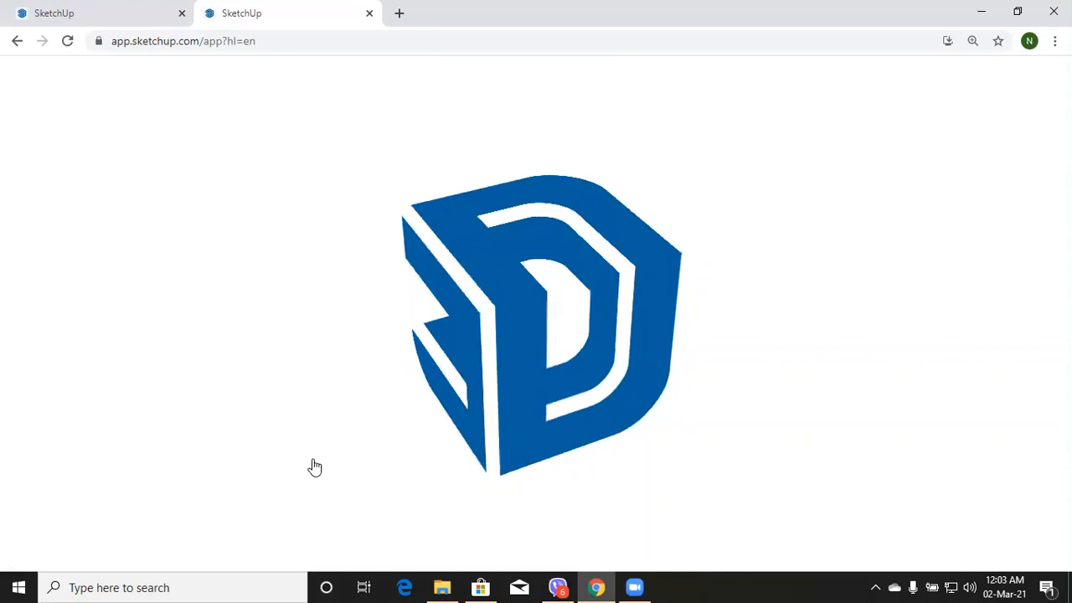
click(84, 20)
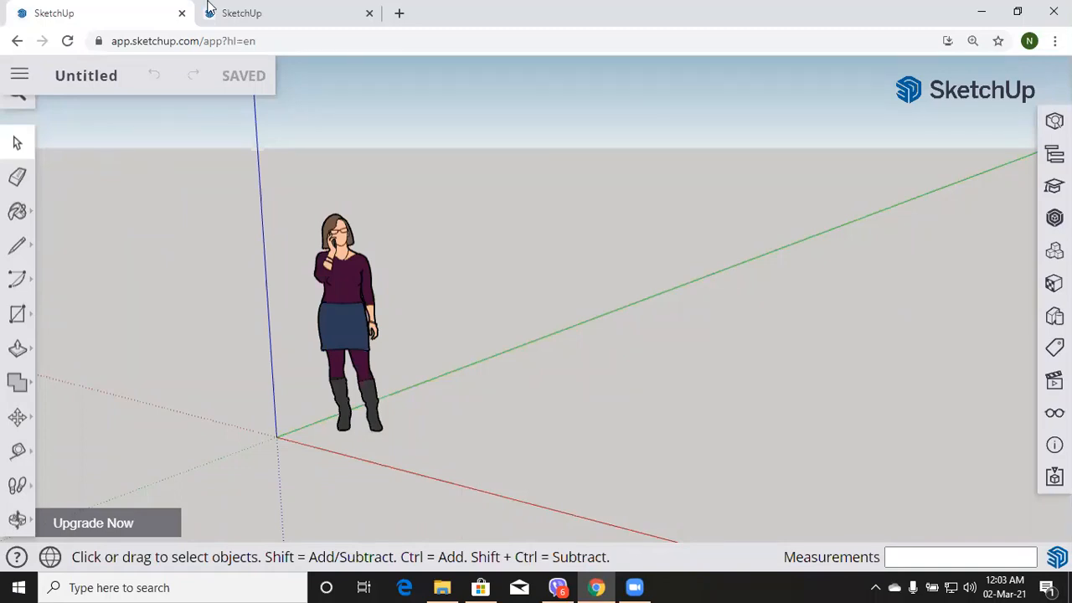
click(242, 13)
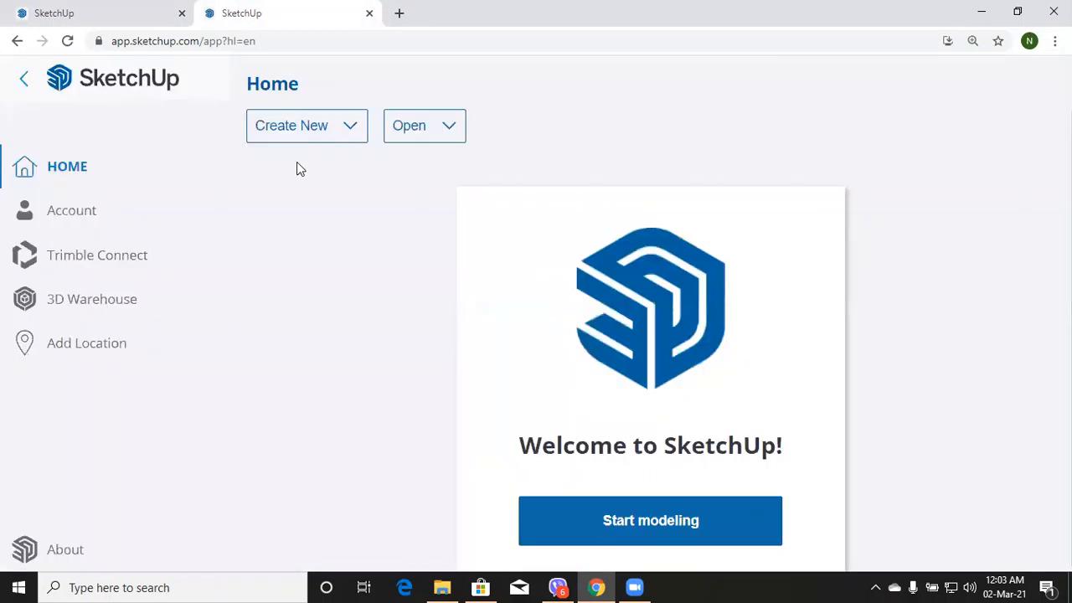
Step: Show the sources for opening a file and the Feet and Inches, Millimeters and Meters templates for creating a model
click(326, 135)
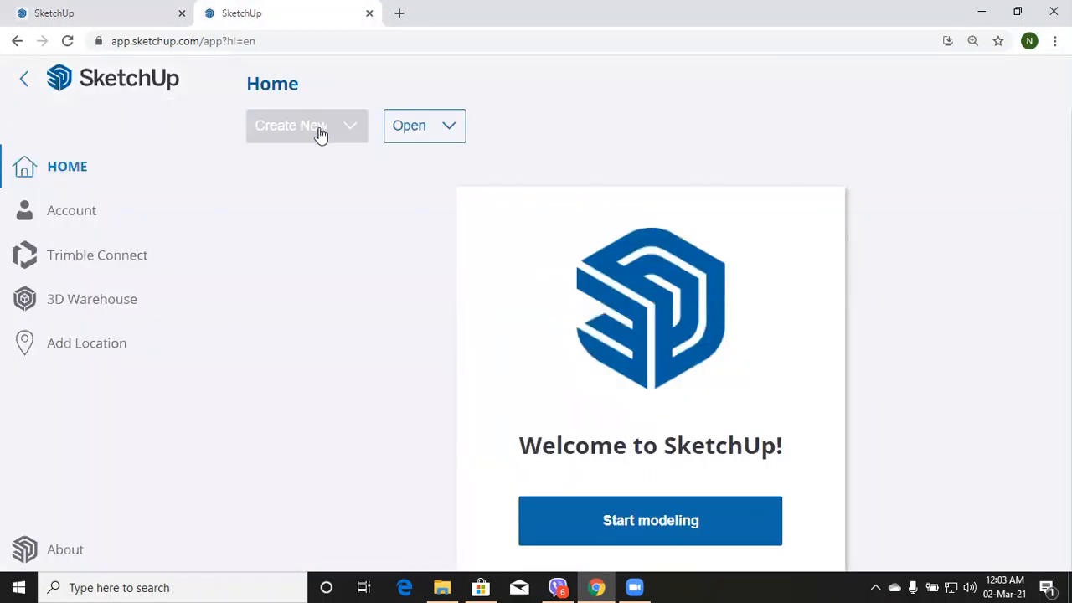
click(335, 133)
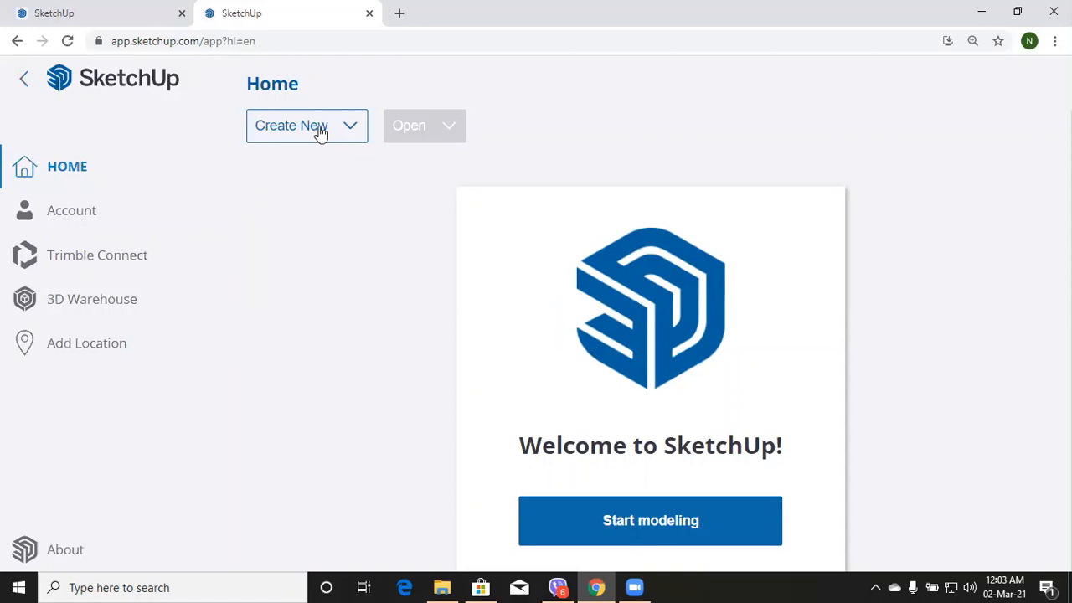
click(429, 132)
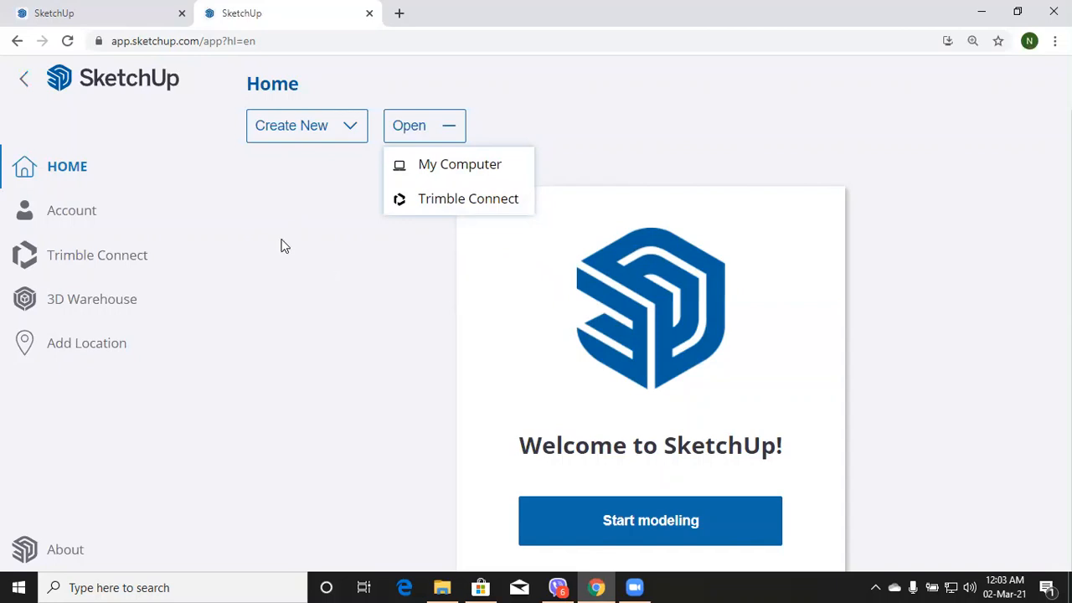
click(337, 132)
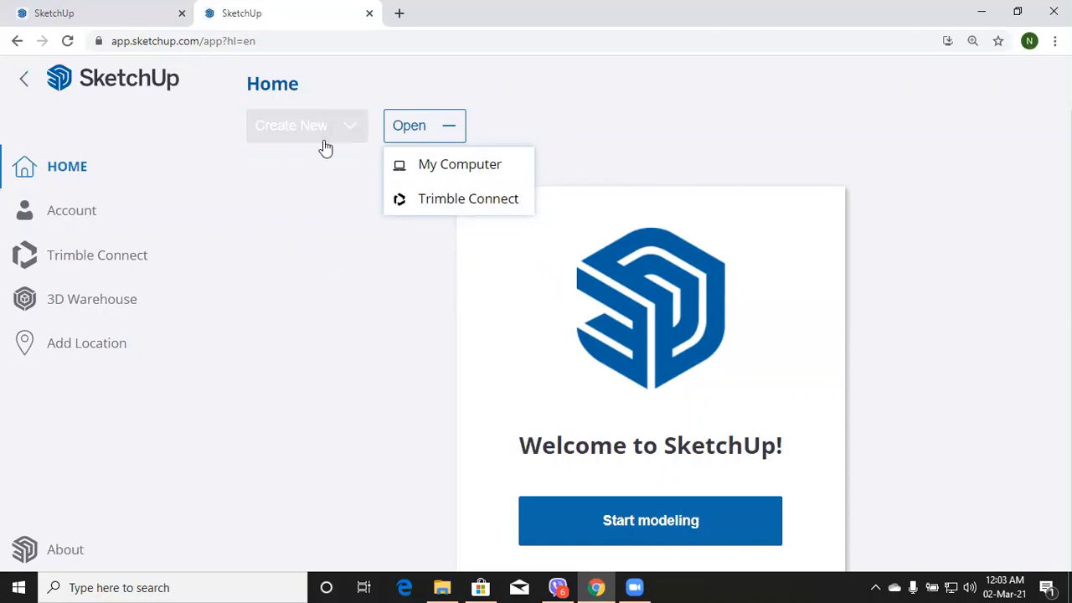
click(325, 140)
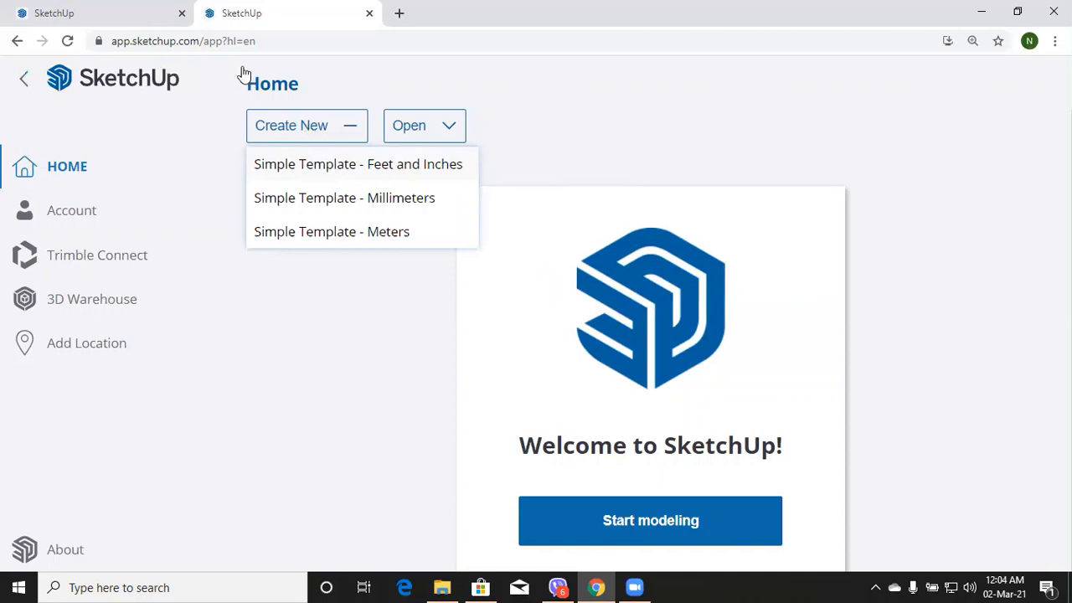
Step: Return to the untitled model, display Entity Info, Outliner and Instructor, and collapse them again
click(108, 18)
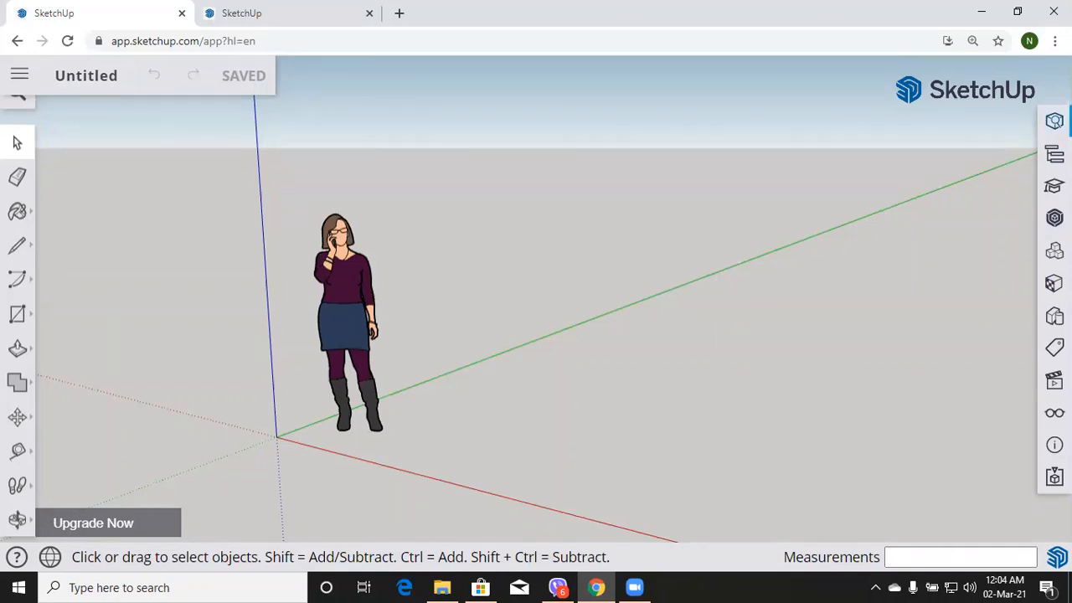
click(1054, 121)
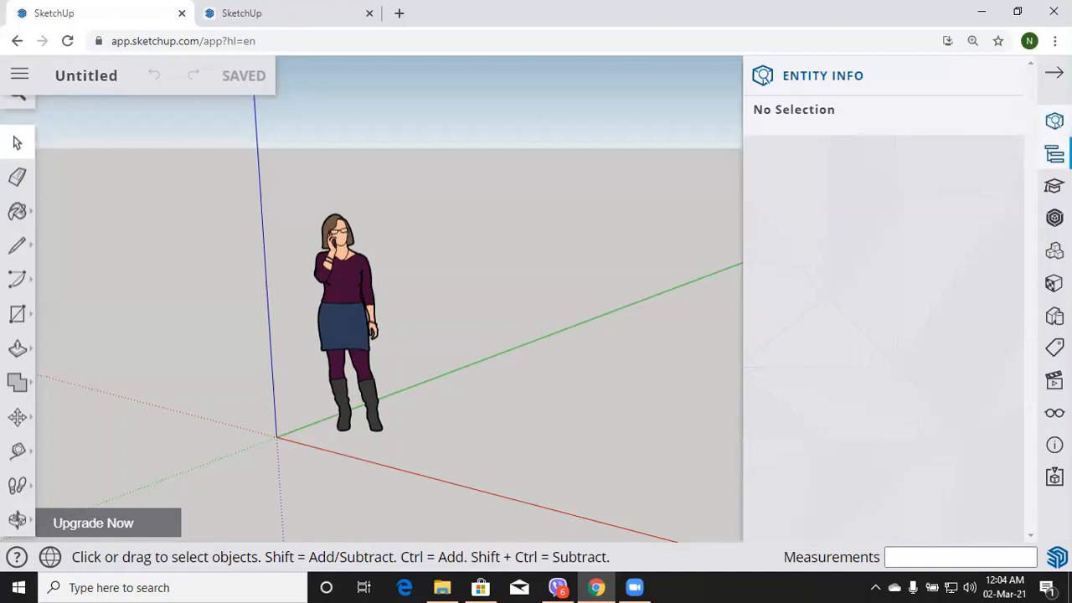
click(1054, 154)
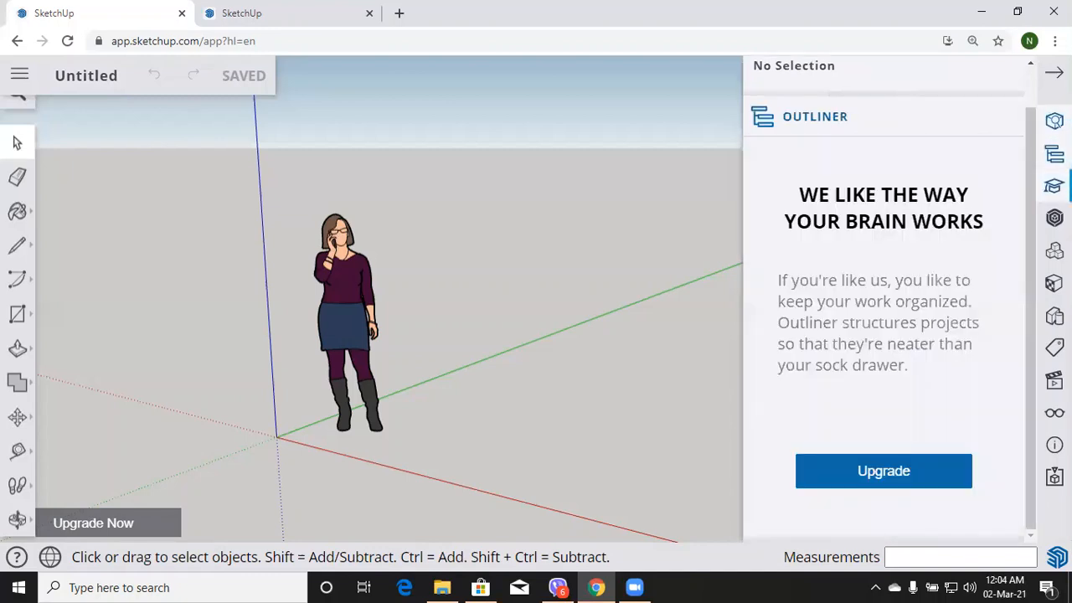
click(1054, 186)
click(1054, 73)
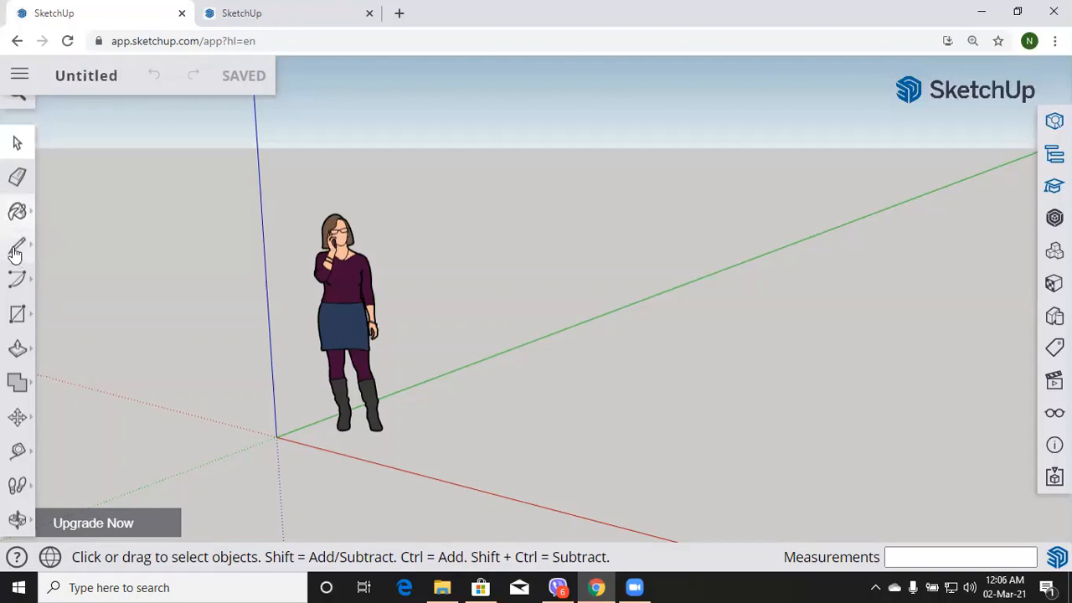
Step: Draw a closed four-sided face on the ground beside the scale figure with the Line tool, first edge about 6' 9" long
click(16, 251)
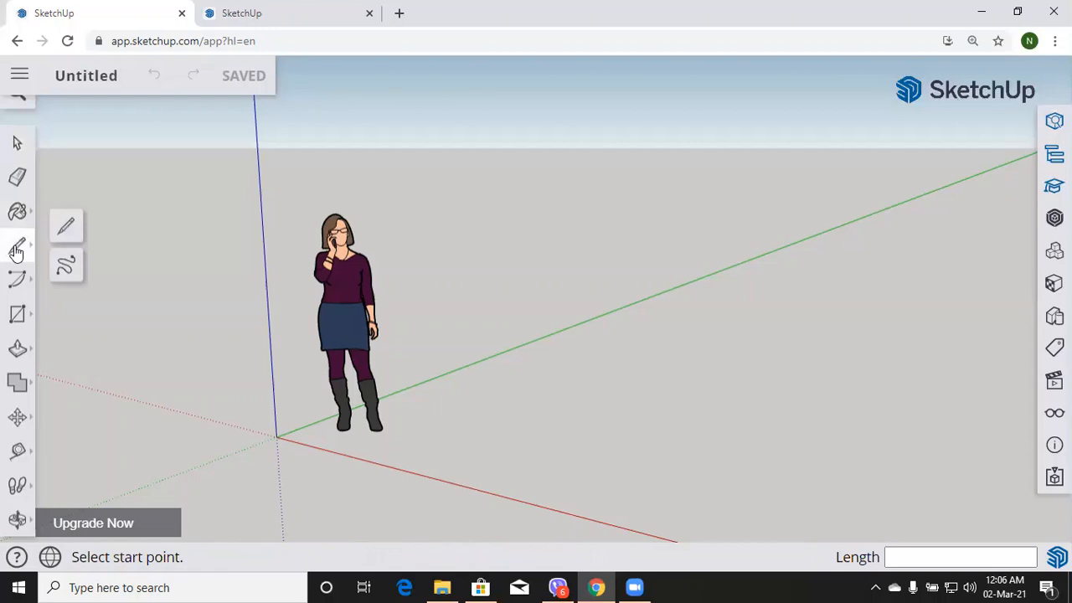
click(410, 434)
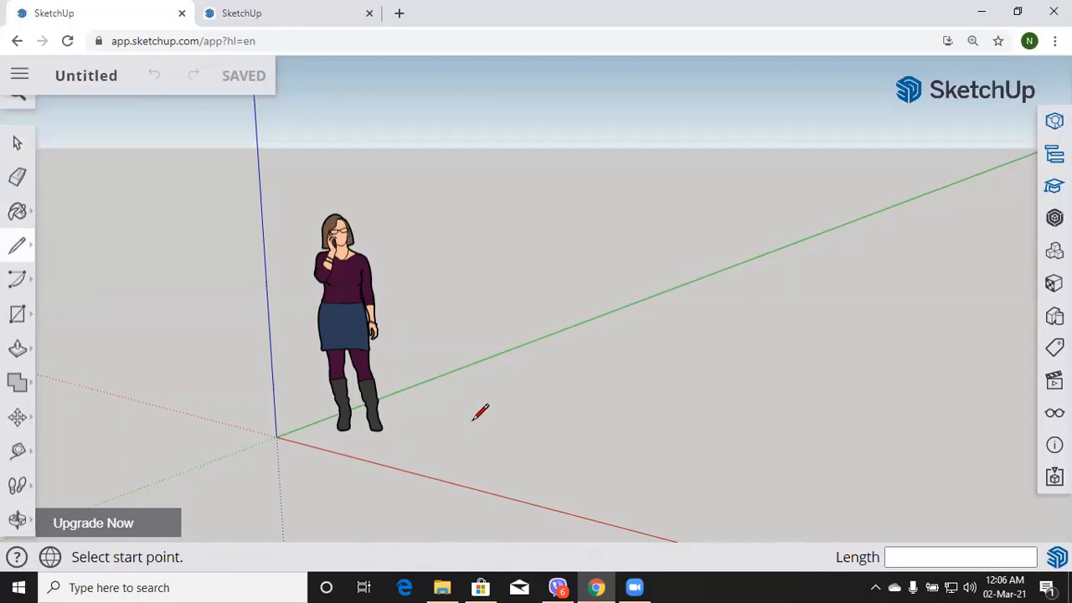
click(586, 375)
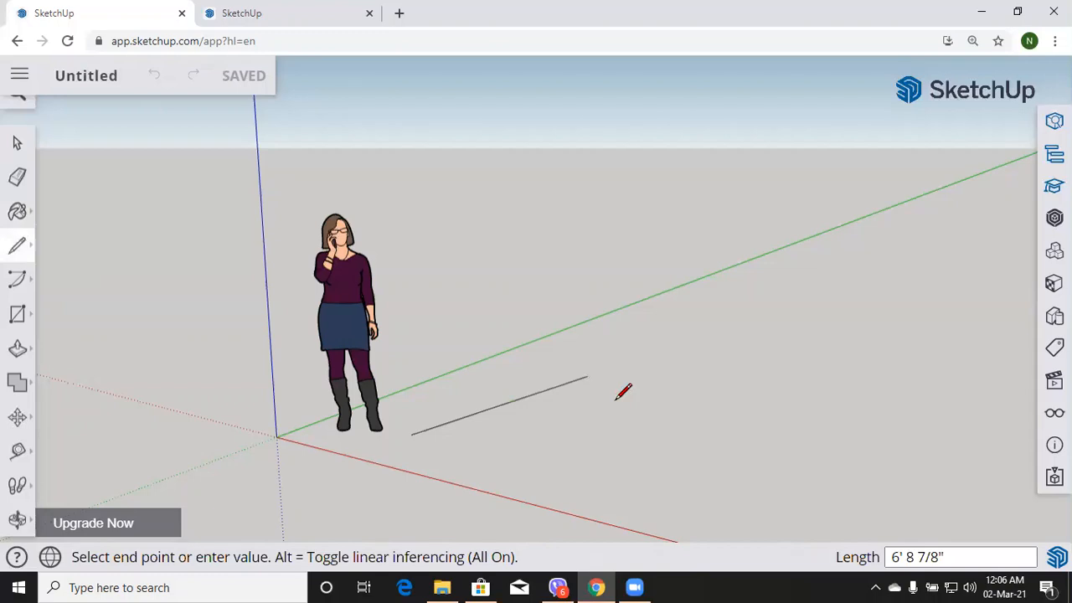
click(665, 431)
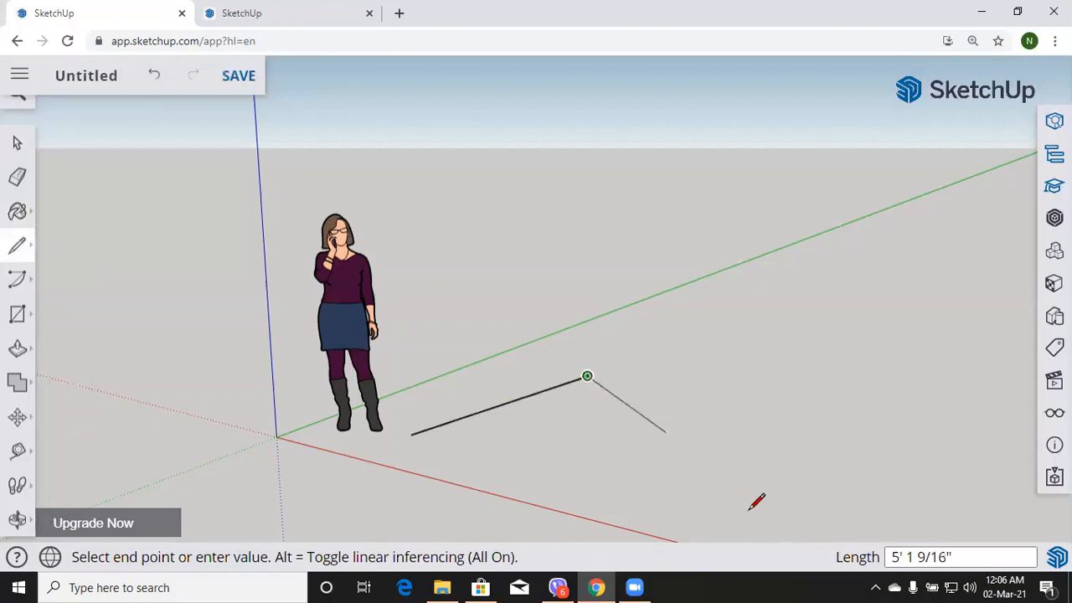
click(551, 467)
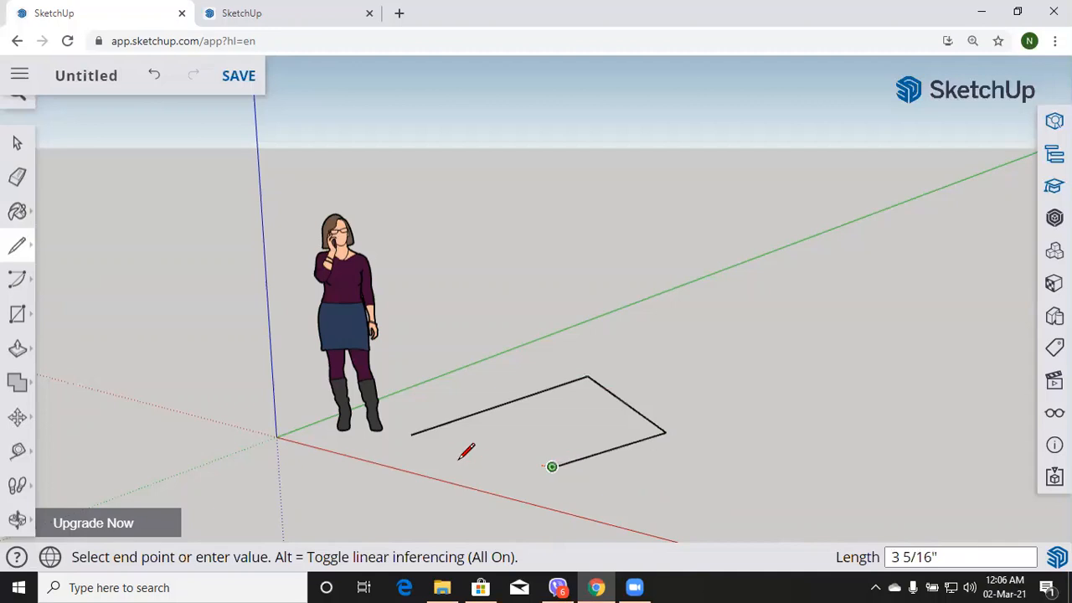
click(411, 434)
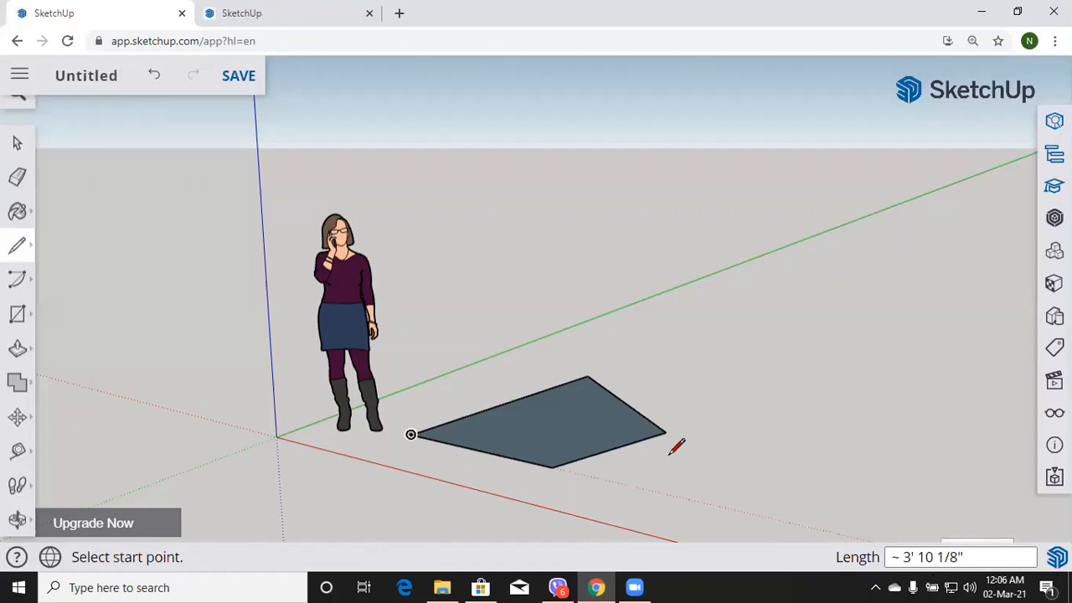
Step: Draw a triangular face beside the four-sided face, first edge about 3' 7" long, and add two short lines from its nearest corner
click(763, 396)
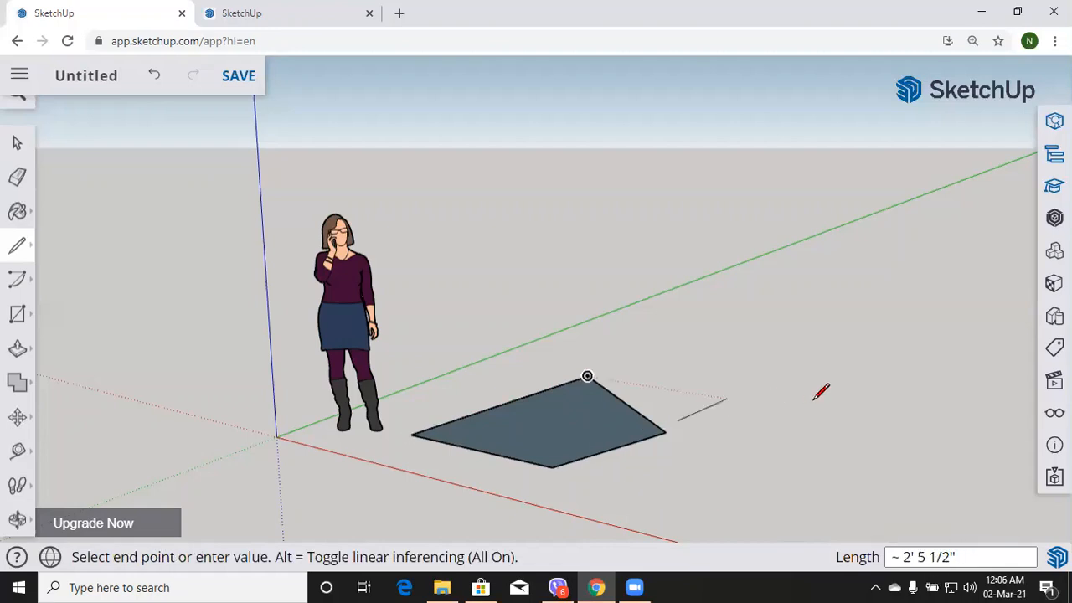
click(812, 411)
key(Escape)
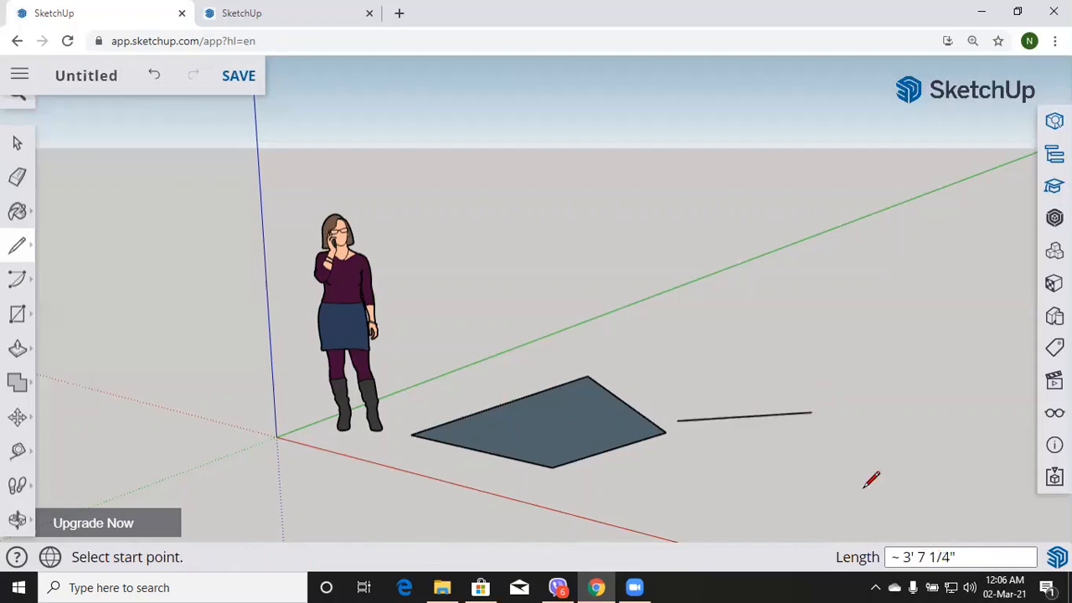
click(812, 411)
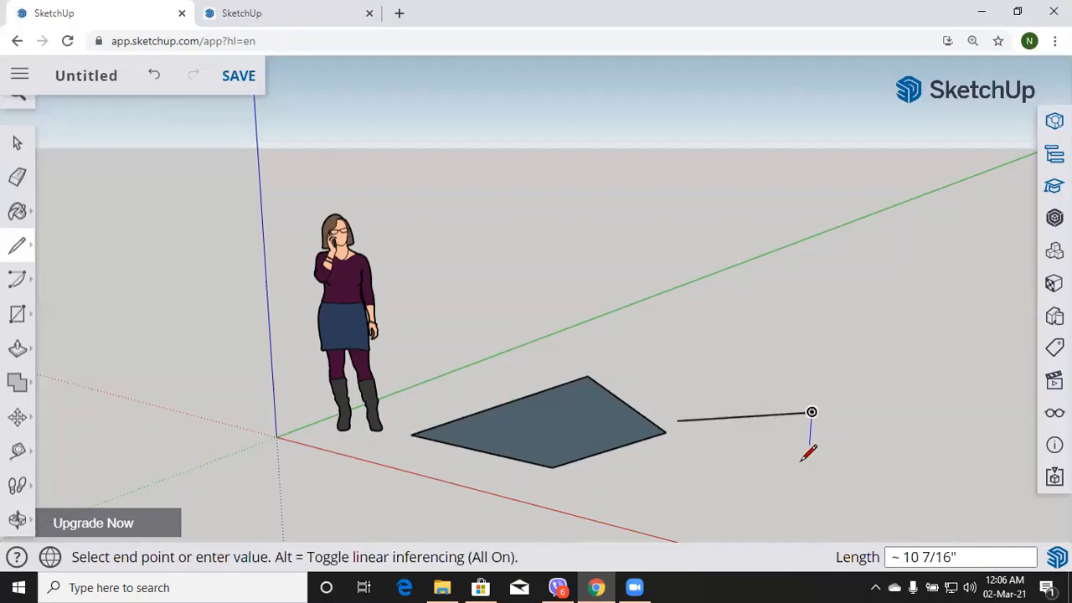
click(809, 458)
key(Escape)
click(665, 430)
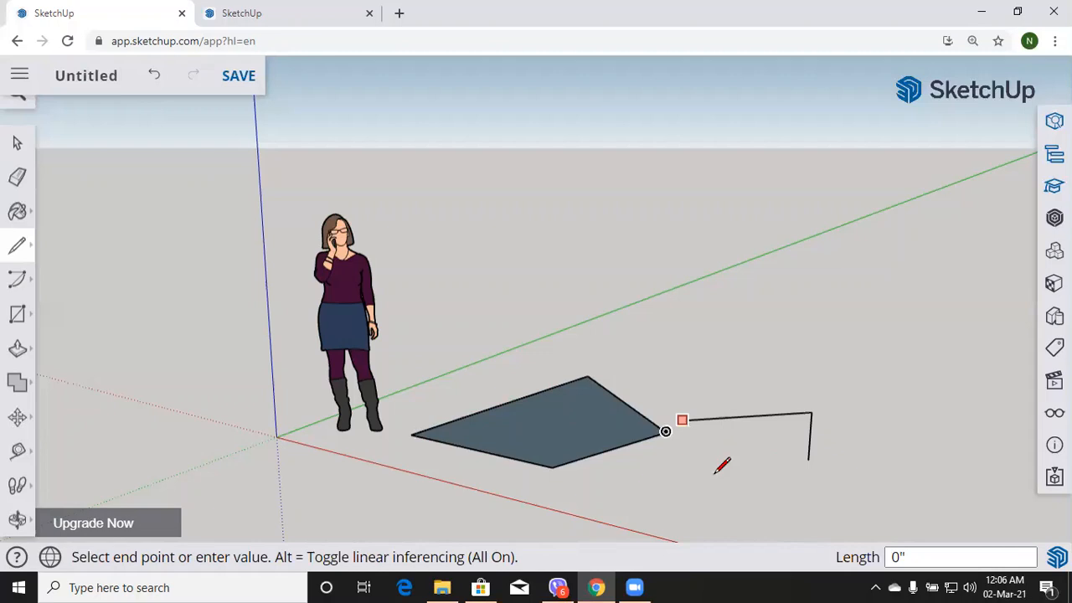
click(808, 459)
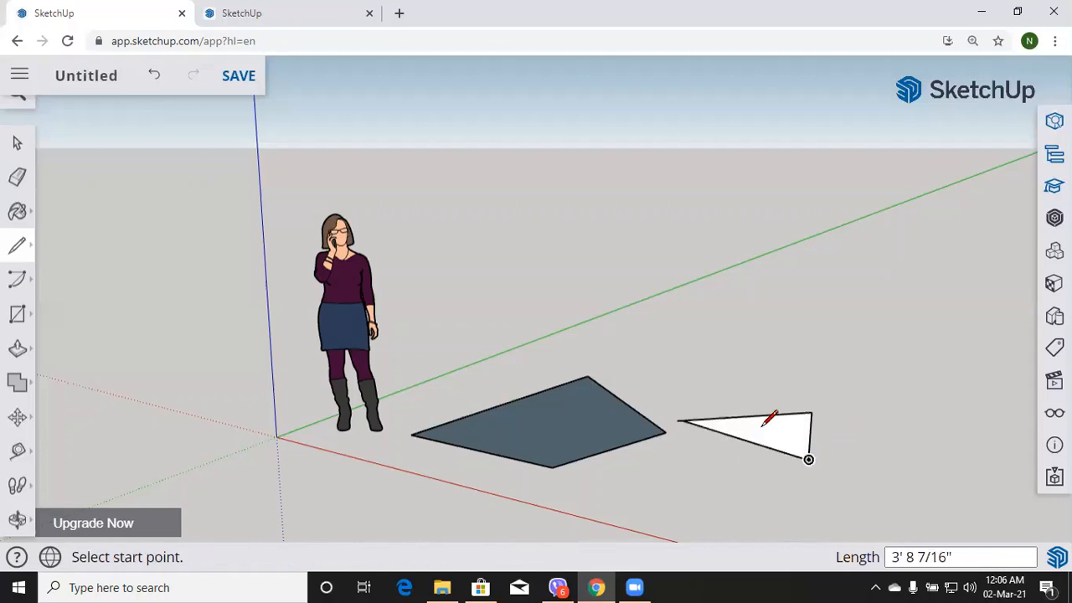
click(809, 459)
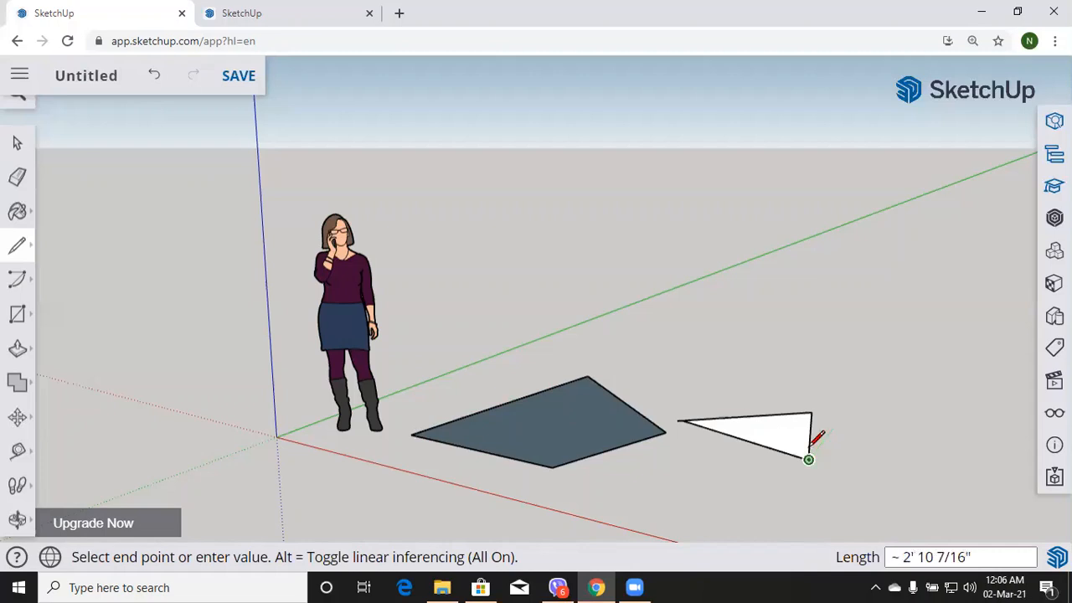
click(858, 443)
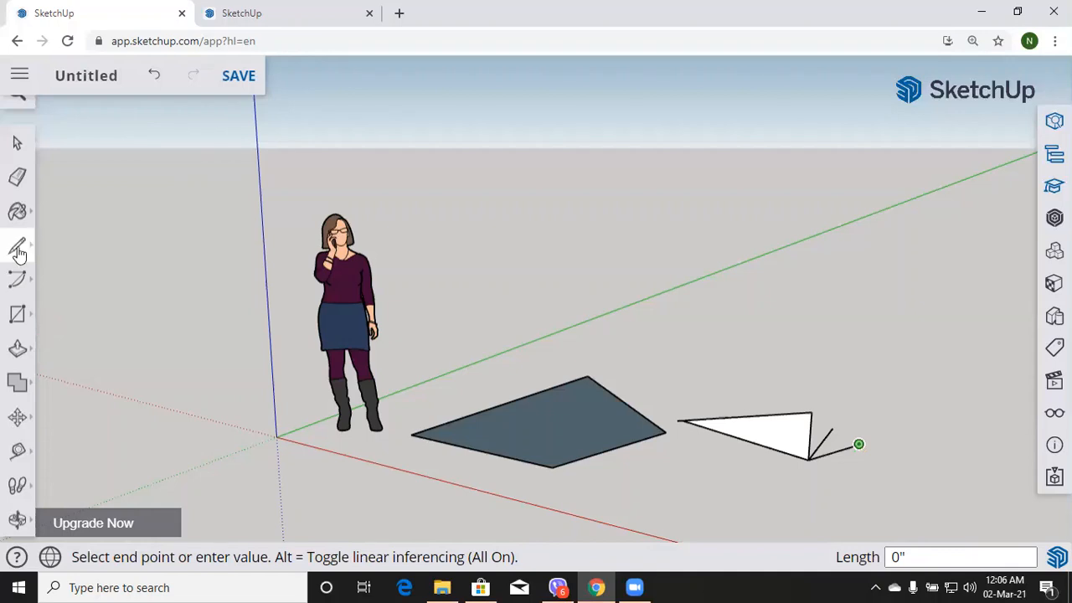
Step: Draw a second triangle with the Line tool behind the first one, its long back edge about 8' 1"
click(63, 230)
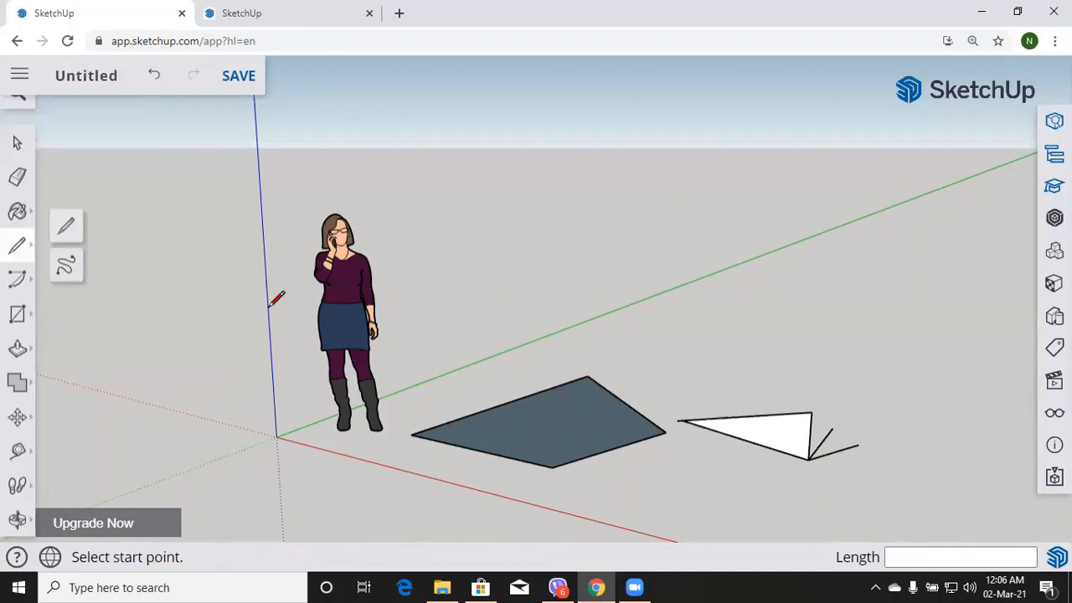
click(740, 347)
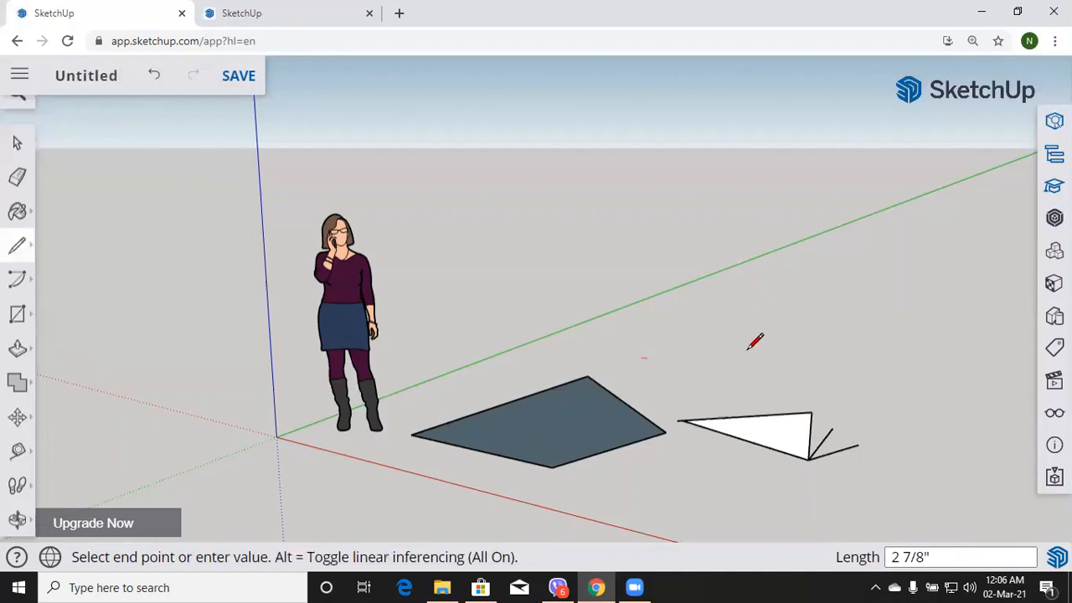
click(855, 327)
key(Escape)
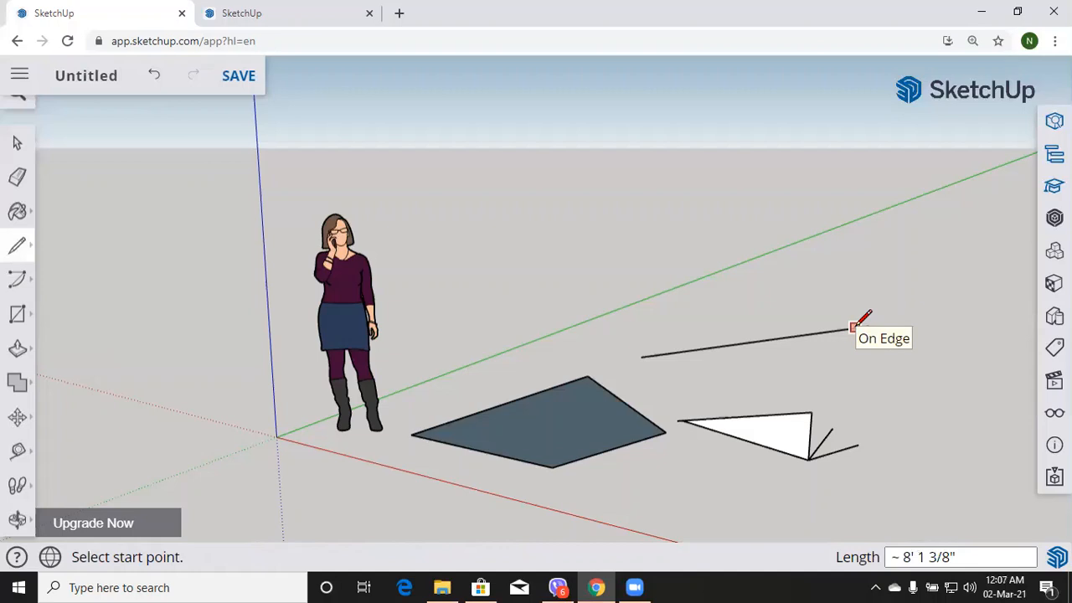
click(853, 328)
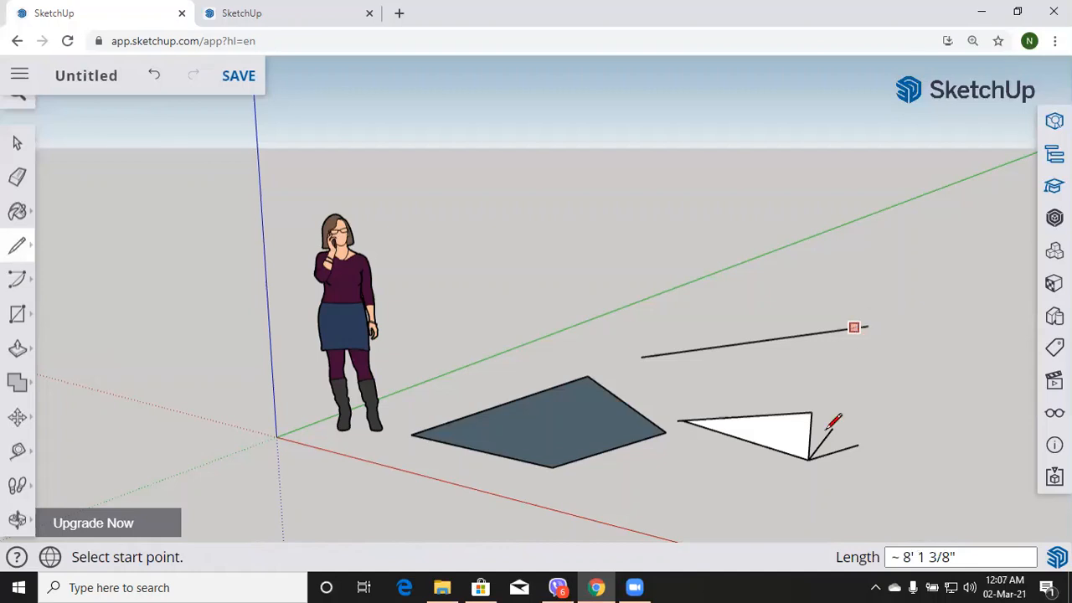
click(780, 395)
click(668, 359)
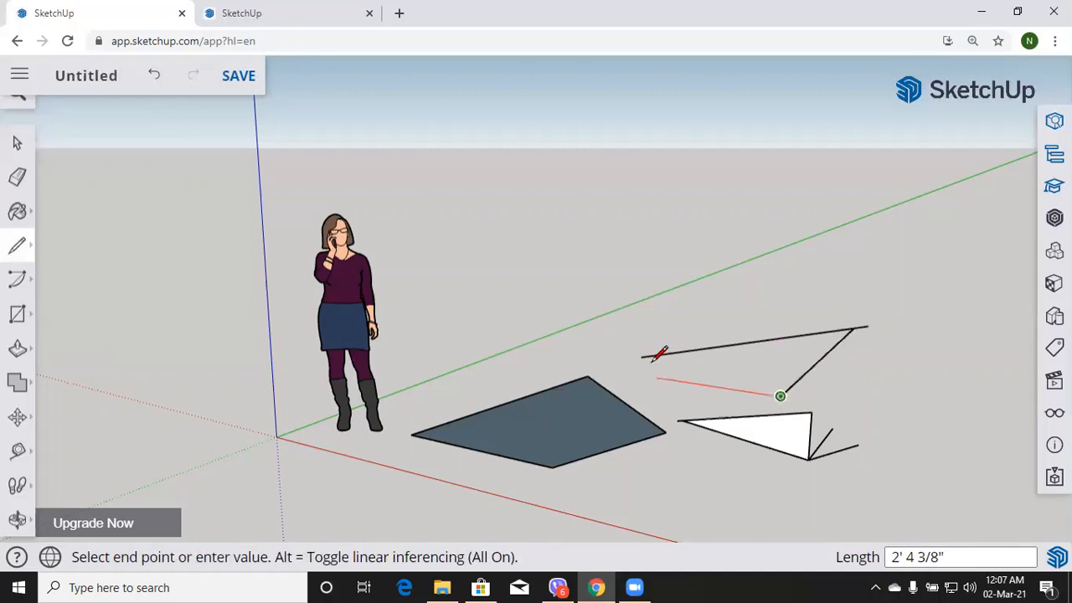
click(652, 357)
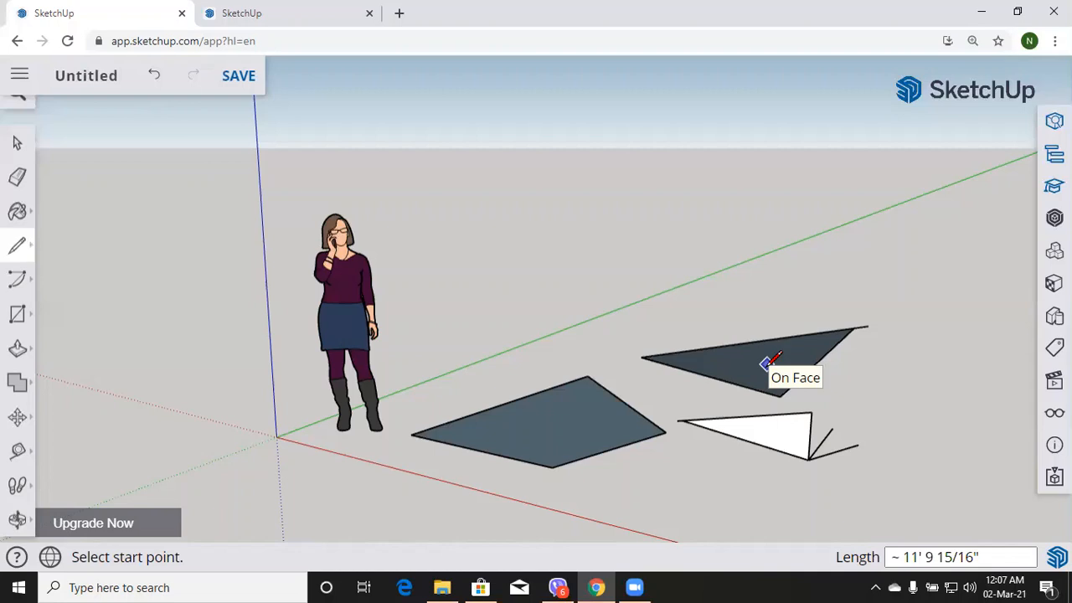
Step: Sketch several irregular shapes with the Freehand tool behind and beside the two triangles
click(25, 249)
click(66, 266)
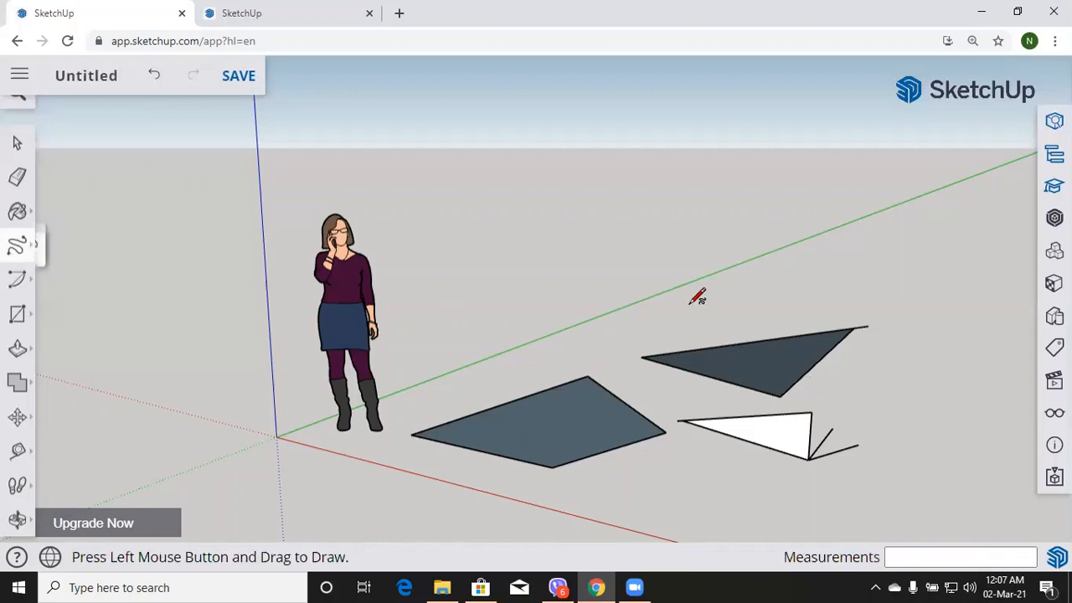
mouse_move(773, 280)
mouse_down()
mouse_move(779, 270)
mouse_move(842, 318)
mouse_move(820, 285)
mouse_move(811, 299)
mouse_move(839, 283)
mouse_up()
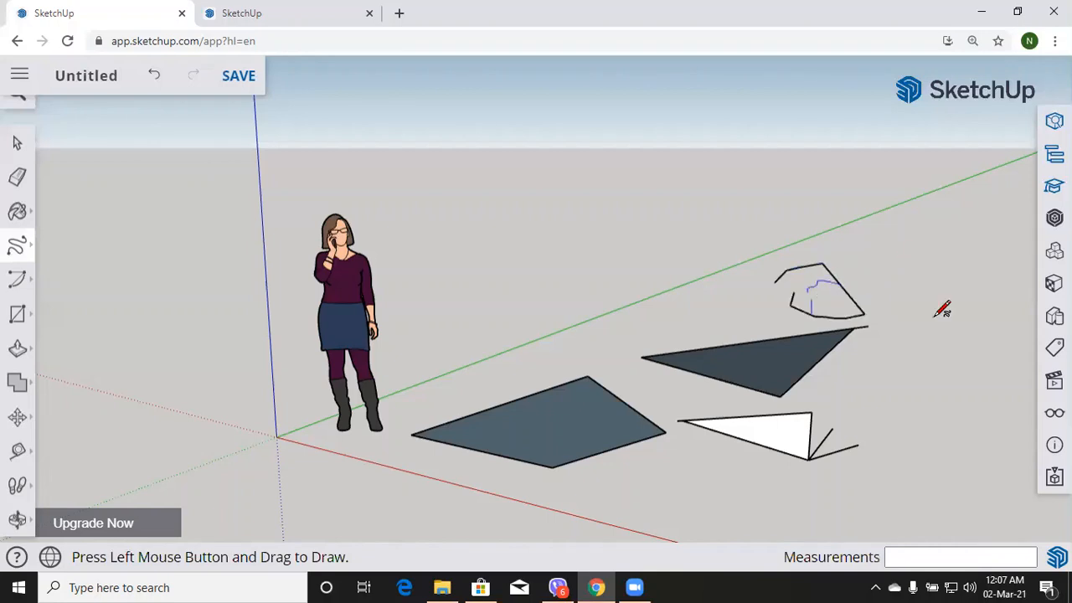
drag(898, 278, 894, 283)
mouse_move(879, 362)
mouse_down()
mouse_move(884, 389)
mouse_move(898, 357)
mouse_up()
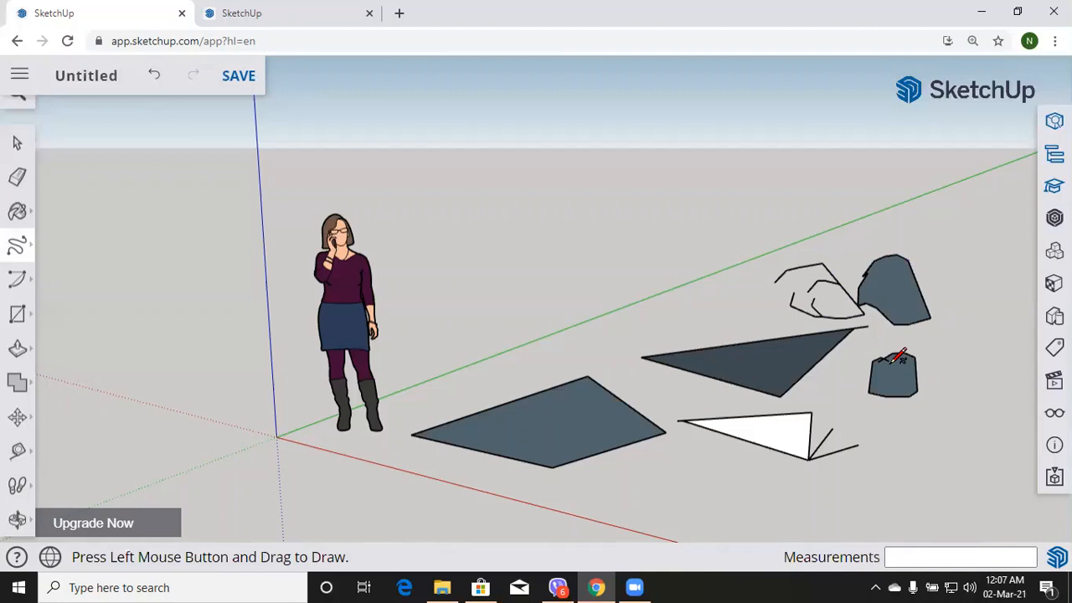
mouse_move(871, 405)
mouse_down()
mouse_move(888, 433)
mouse_move(873, 445)
mouse_up()
Step: Select everything in the model and sketch one more small freehand shape beside the white triangle
key(ctrl+a)
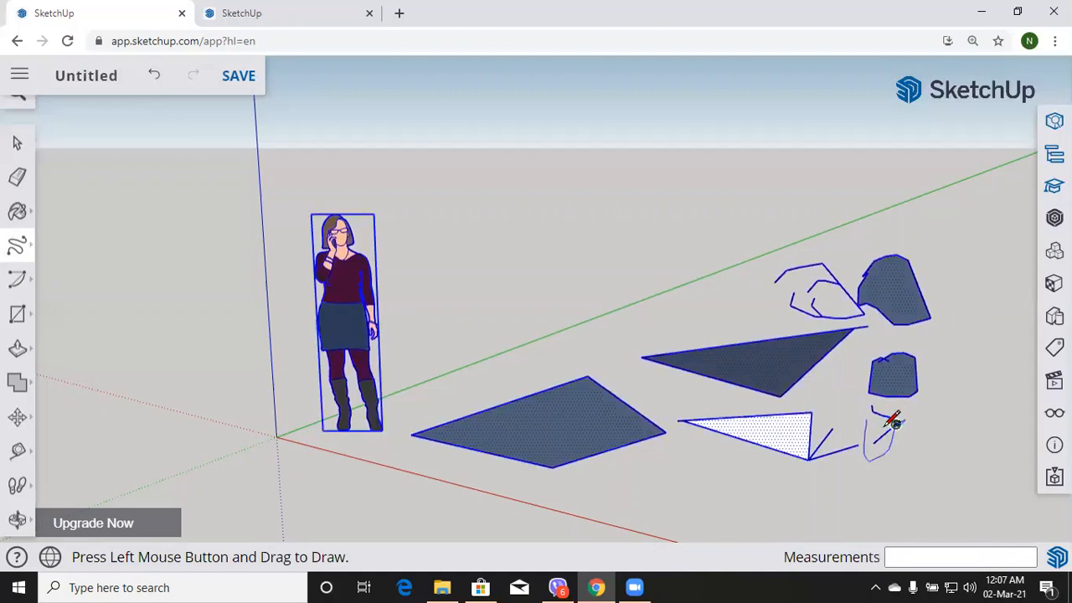
drag(885, 426, 885, 427)
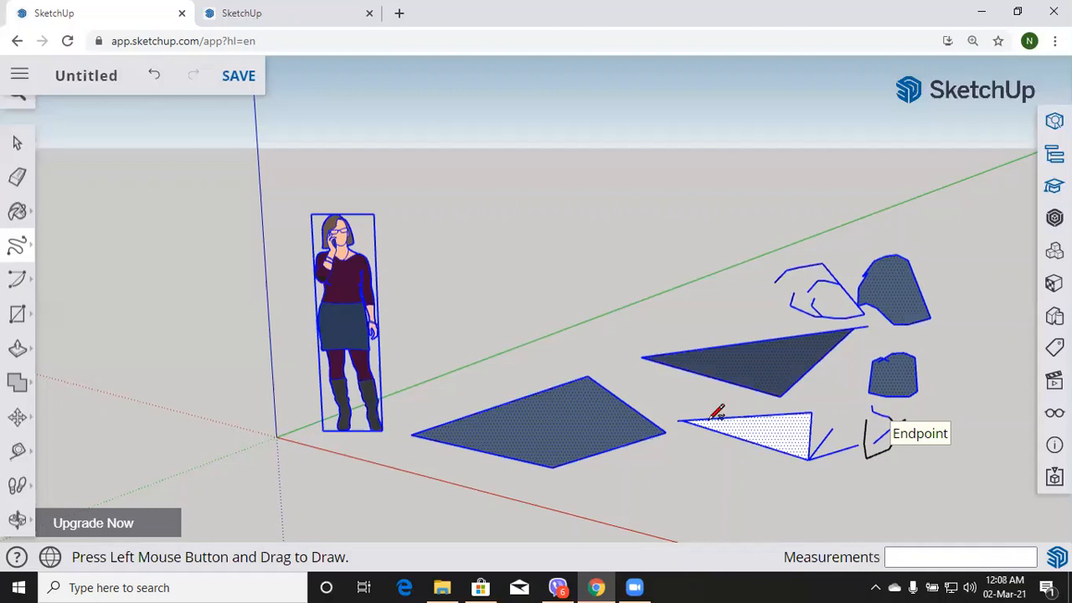
Step: Undo the latest freehand strokes back to the single open outline behind the dark triangle
key(ctrl+z)
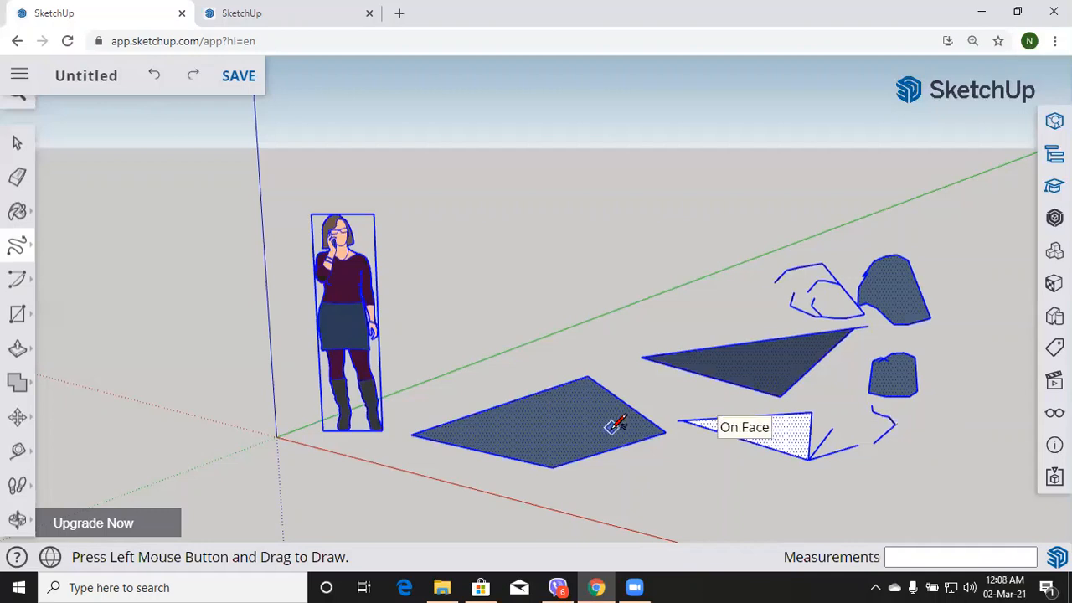
key(ctrl+z)
key(ctrl+z)
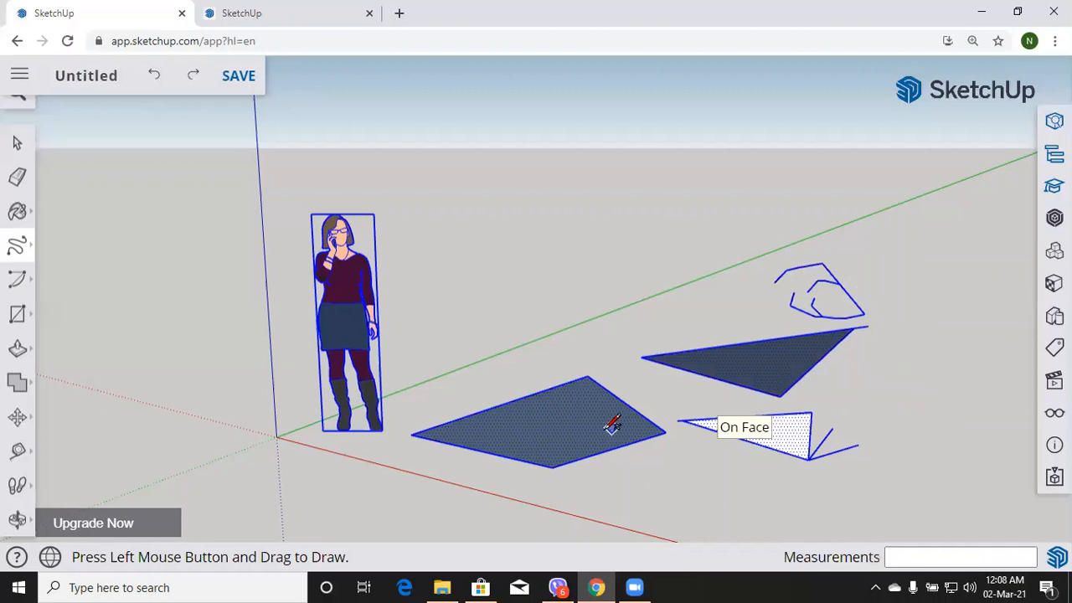
key(ctrl+z)
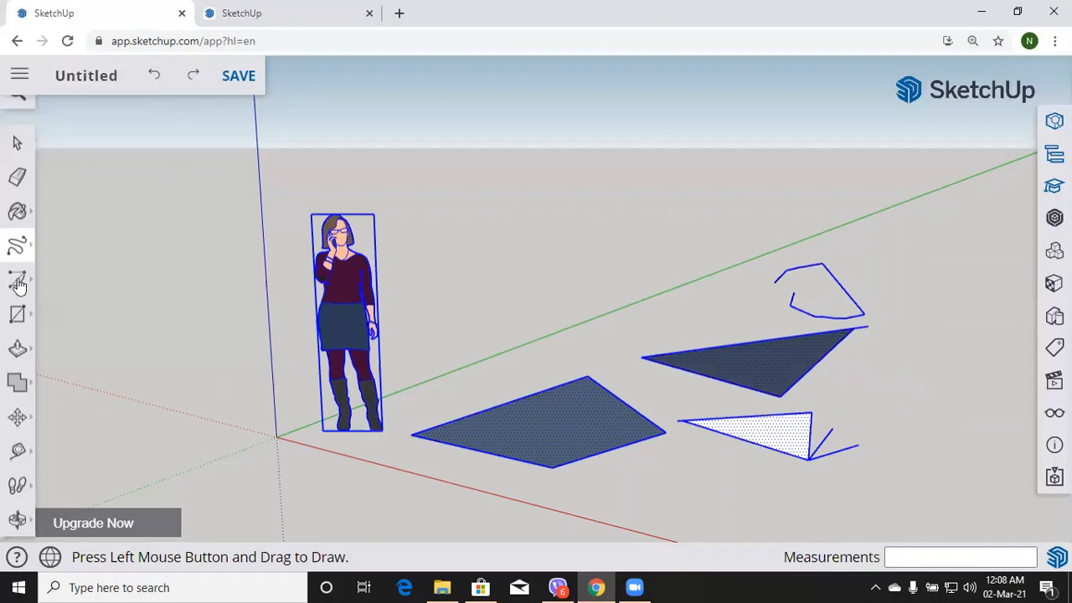
Step: Draw a small arc of about 19° in an upright plane behind the four-sided face with the Arc tool
click(19, 284)
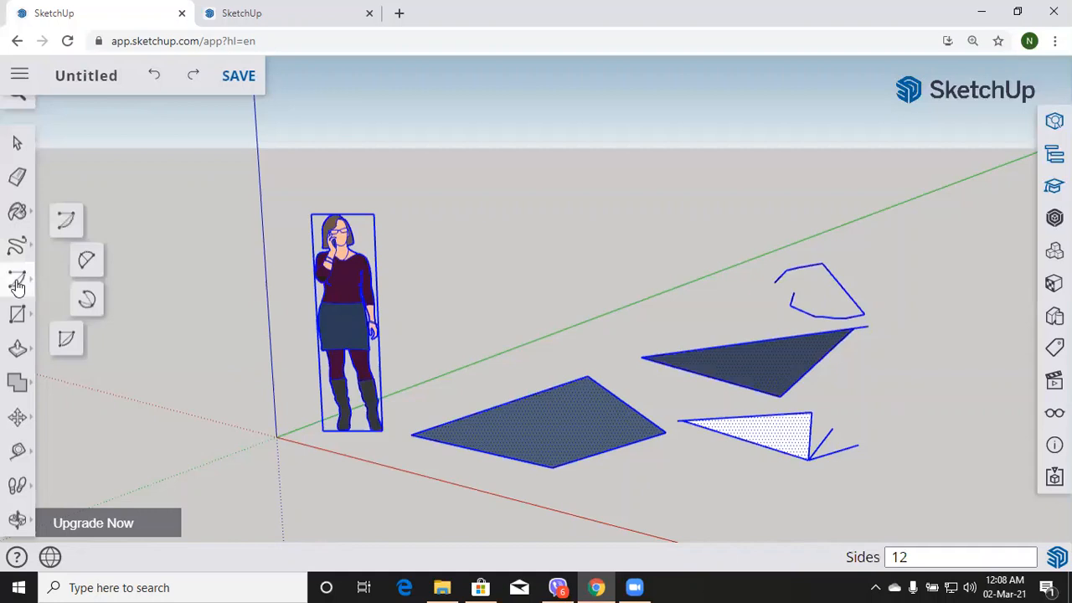
click(66, 224)
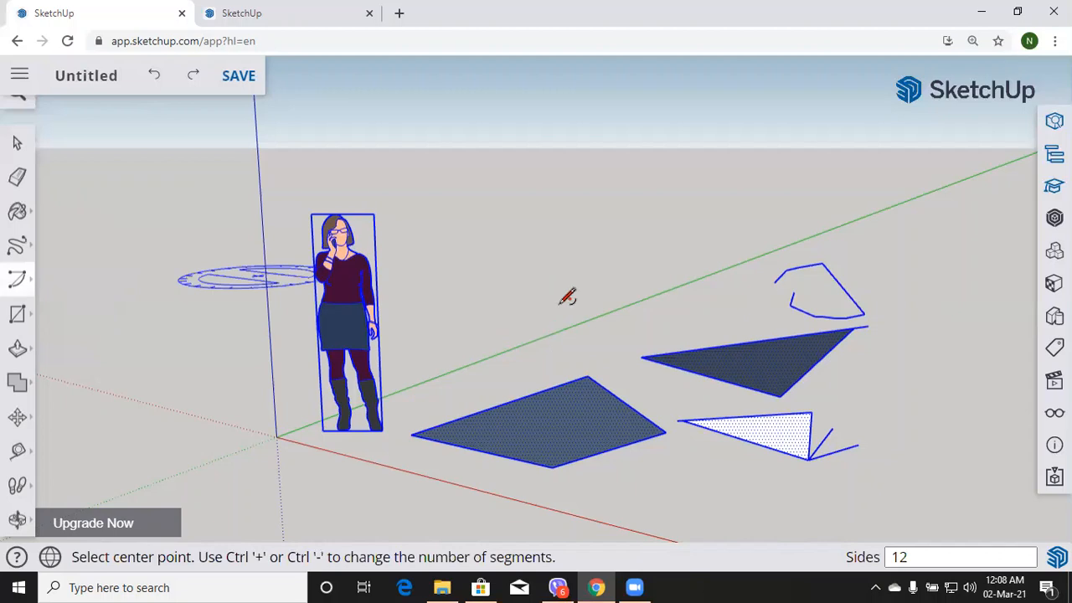
click(589, 317)
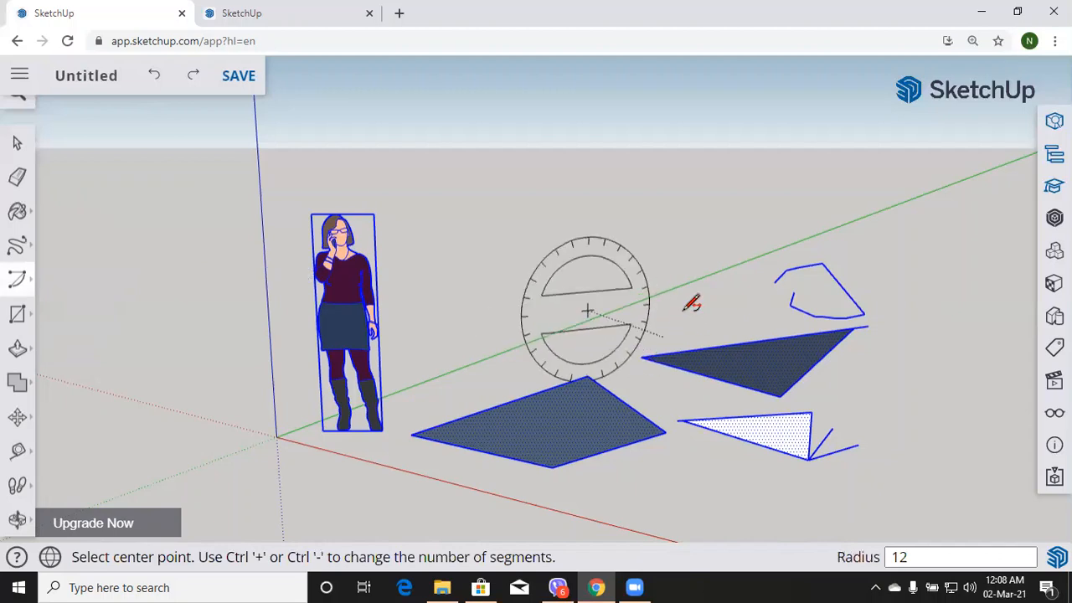
key(Right)
key(Right)
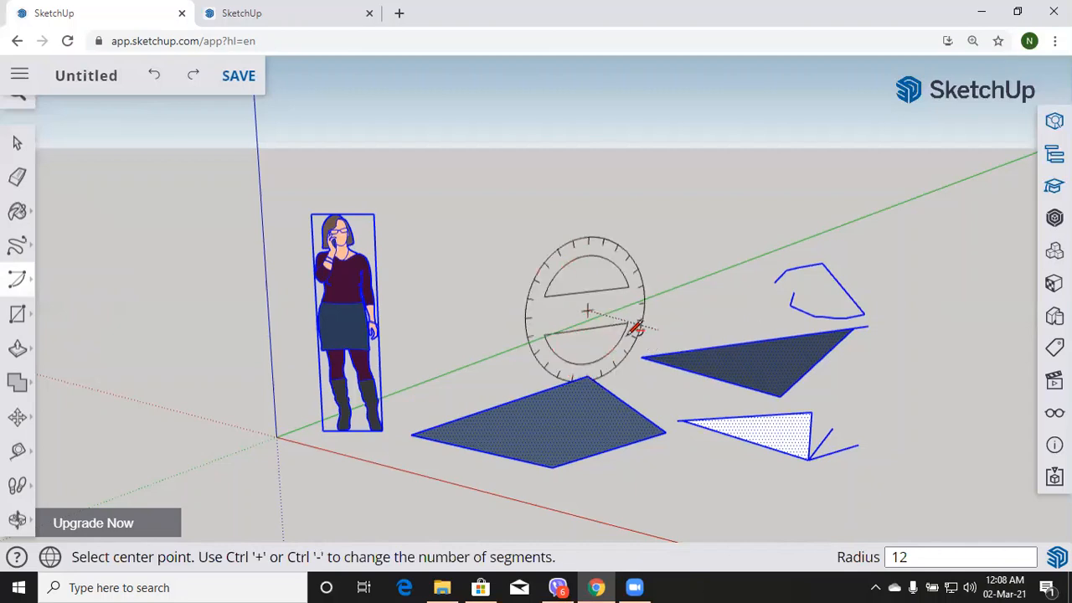
click(638, 331)
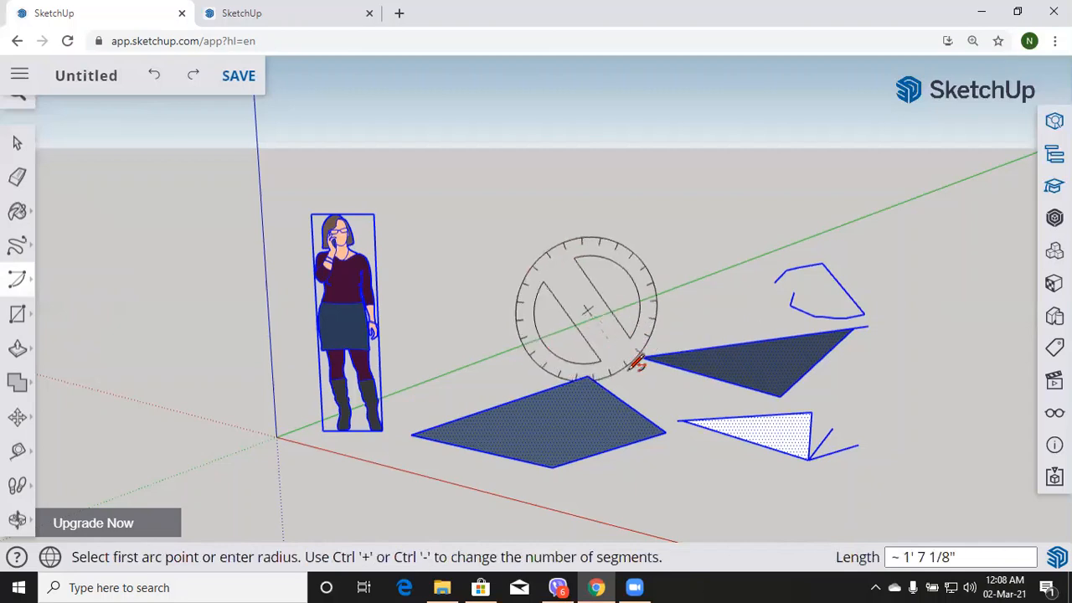
click(612, 318)
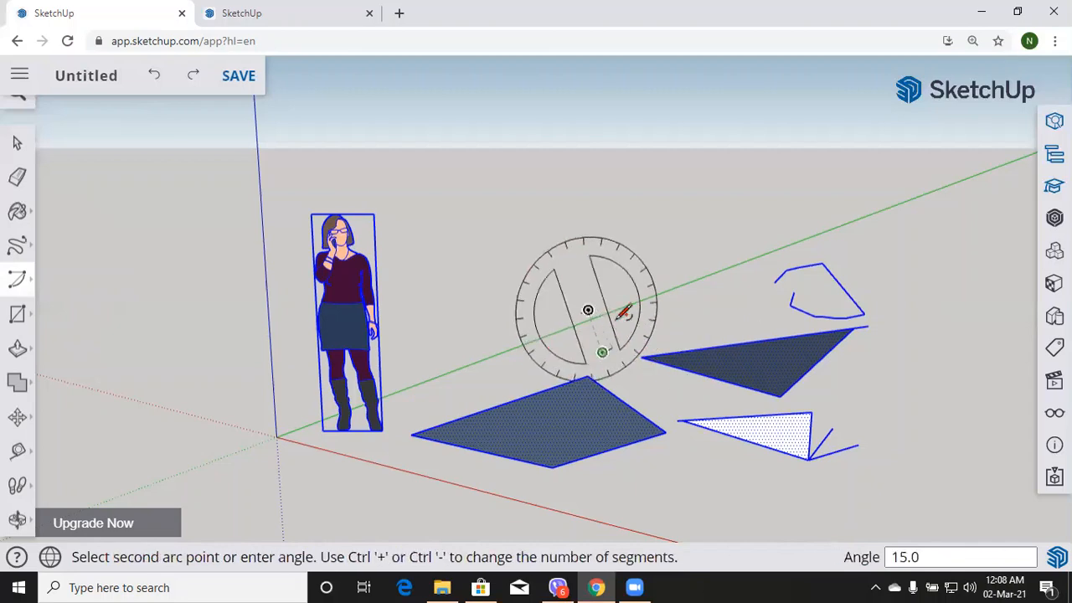
click(626, 319)
Step: Draw a second arc of about 81° on the ground behind the first one, opening the Instructor help for the Arc tool midway
click(682, 322)
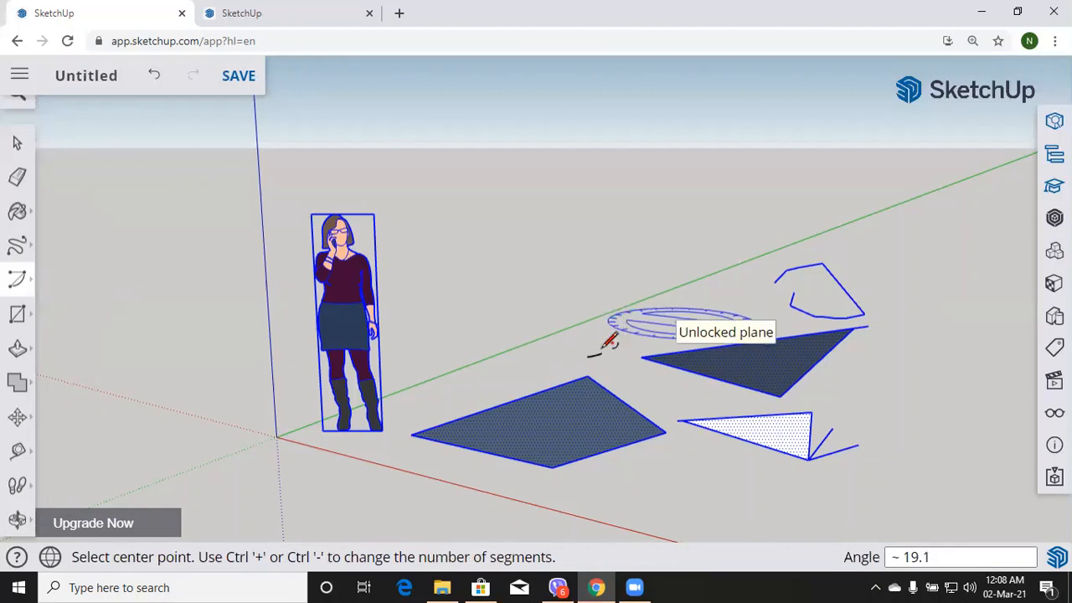
click(645, 335)
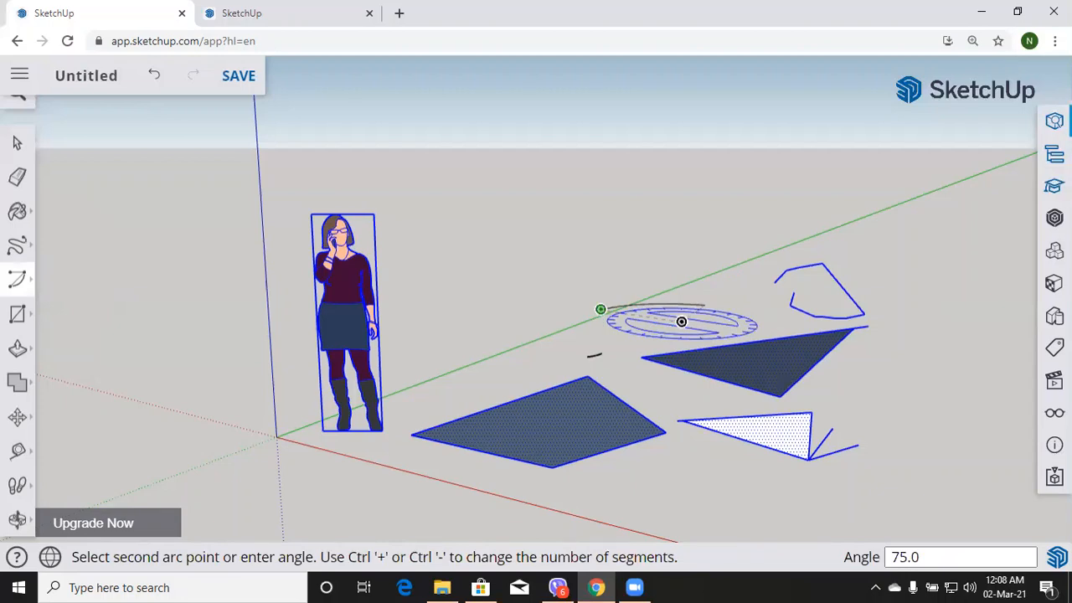
click(1053, 121)
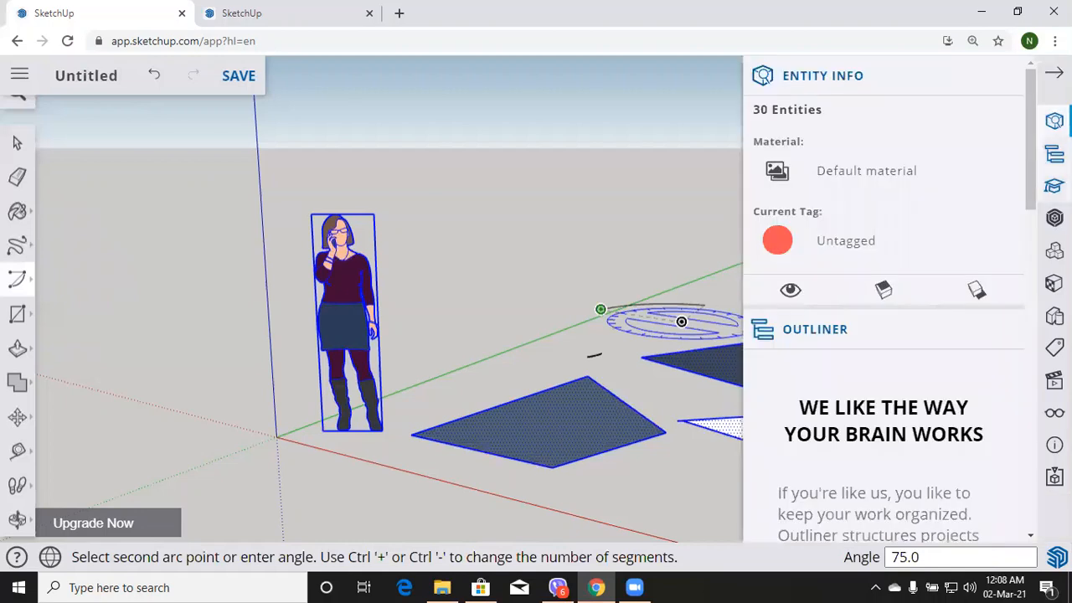
click(1048, 164)
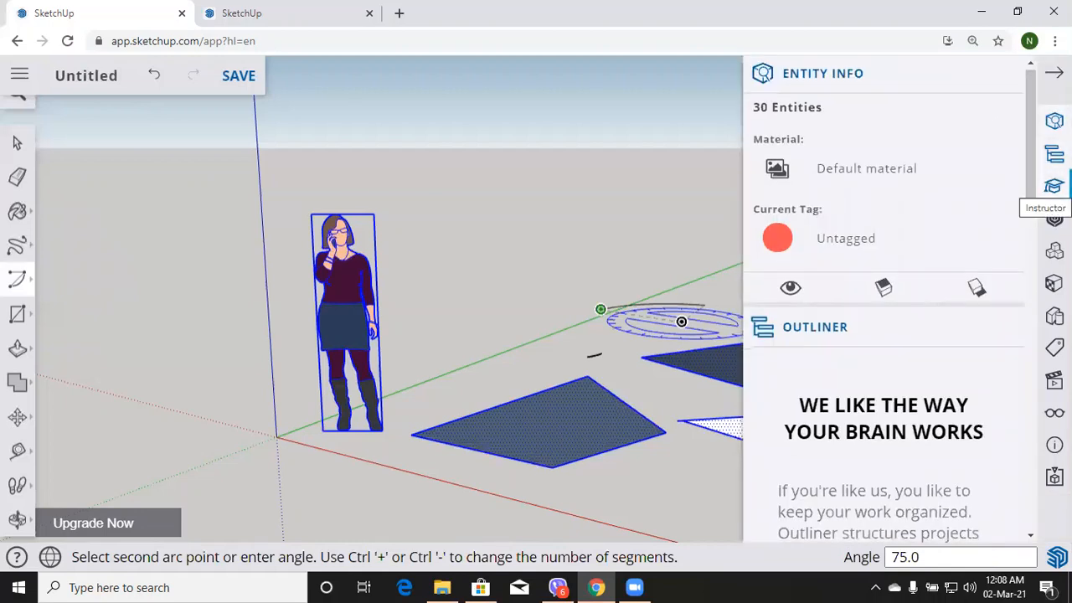
click(1053, 186)
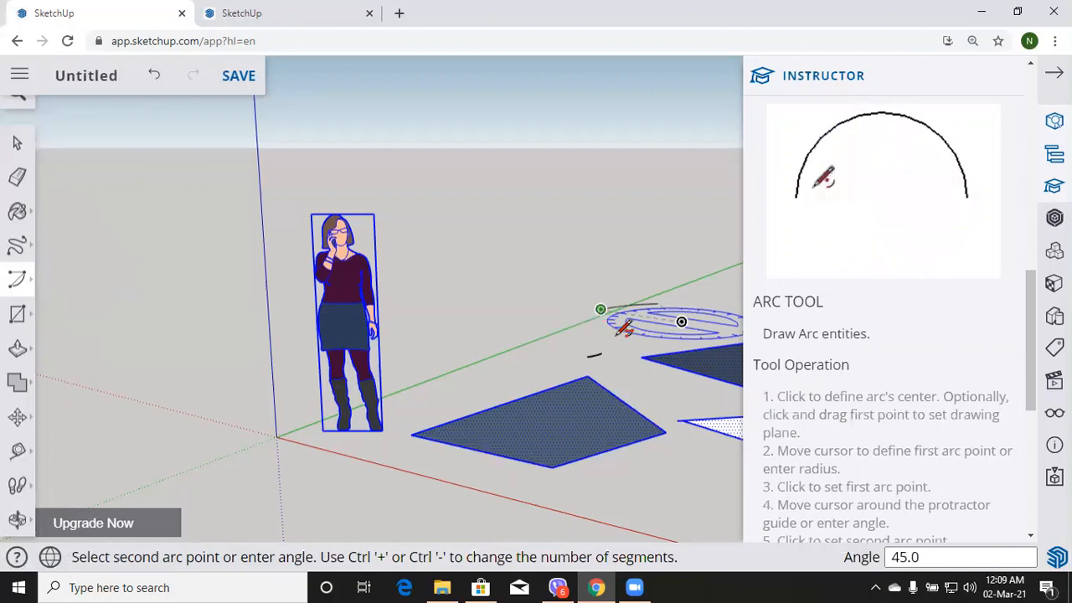
click(698, 338)
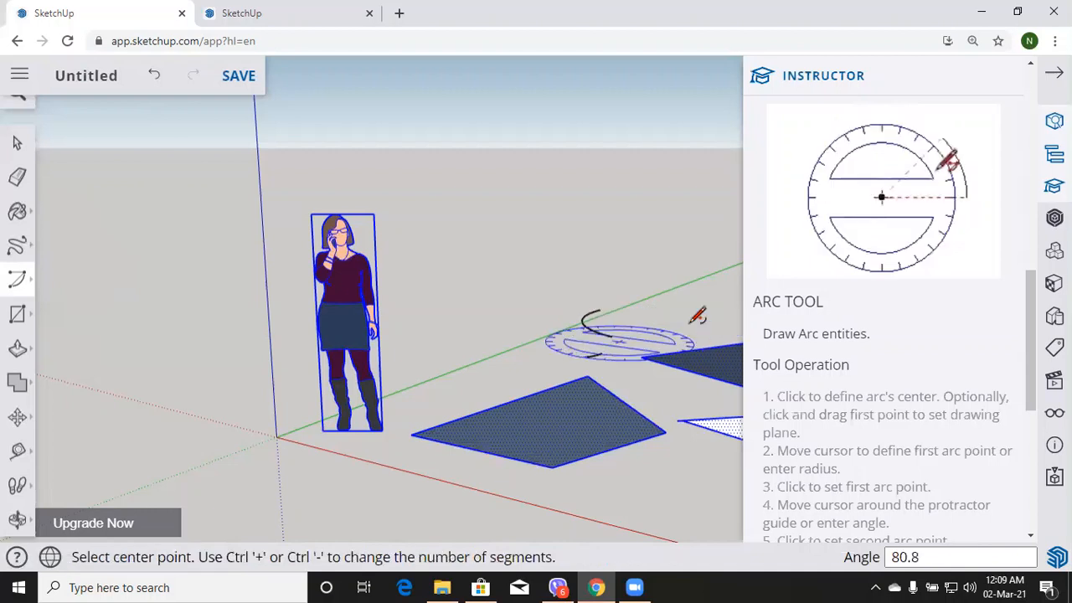
Step: Start a third arc beside the second one by placing its center and first point, and close the Instructor help
click(646, 303)
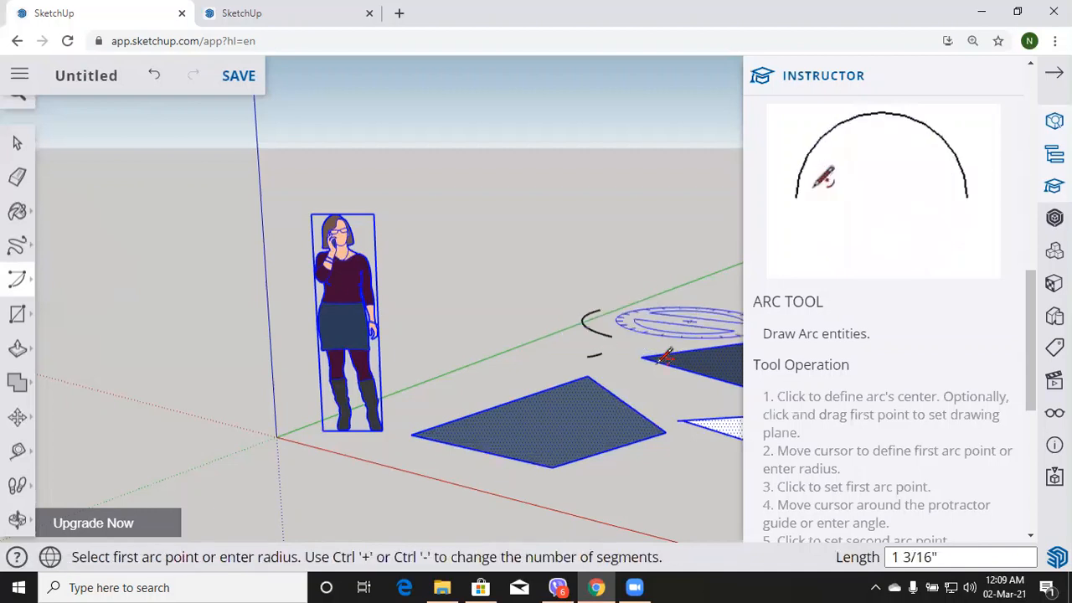
click(687, 350)
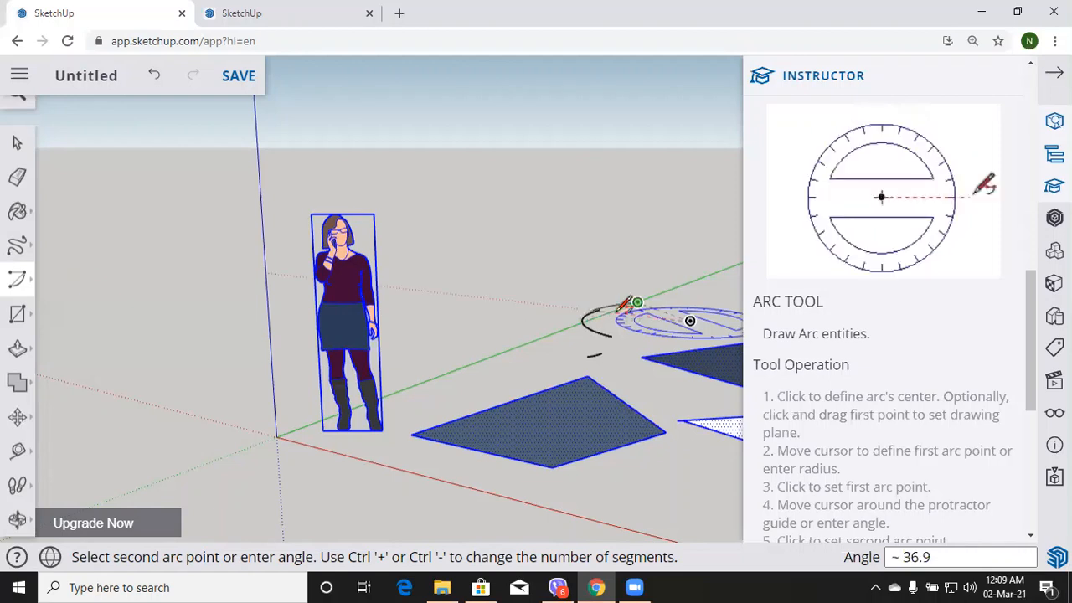
click(1054, 73)
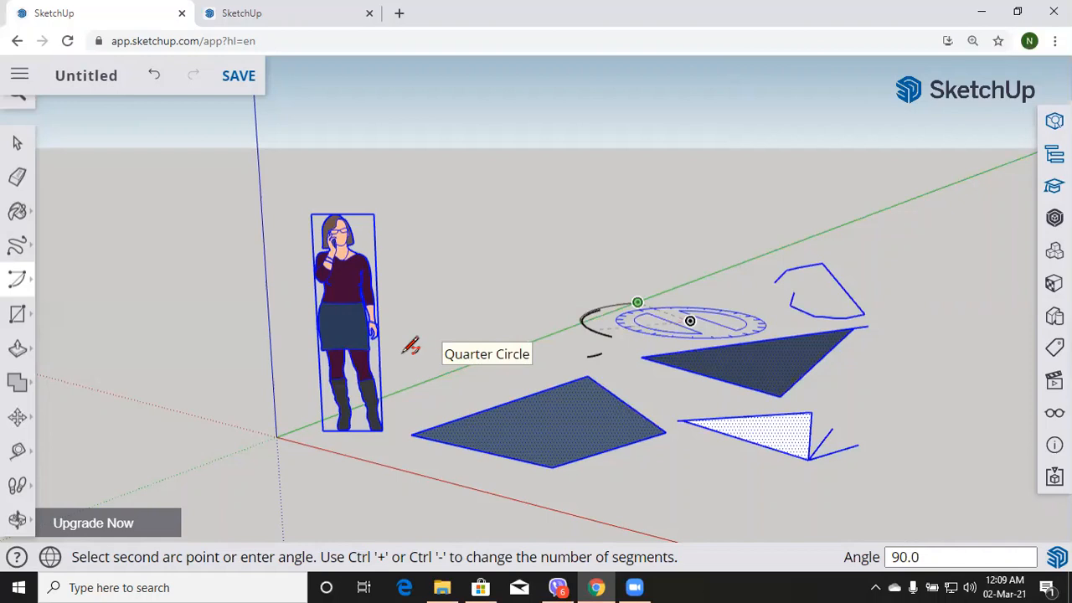
Step: Undo the arcs and the remaining freehand outline behind the dark triangle
key(ctrl+z)
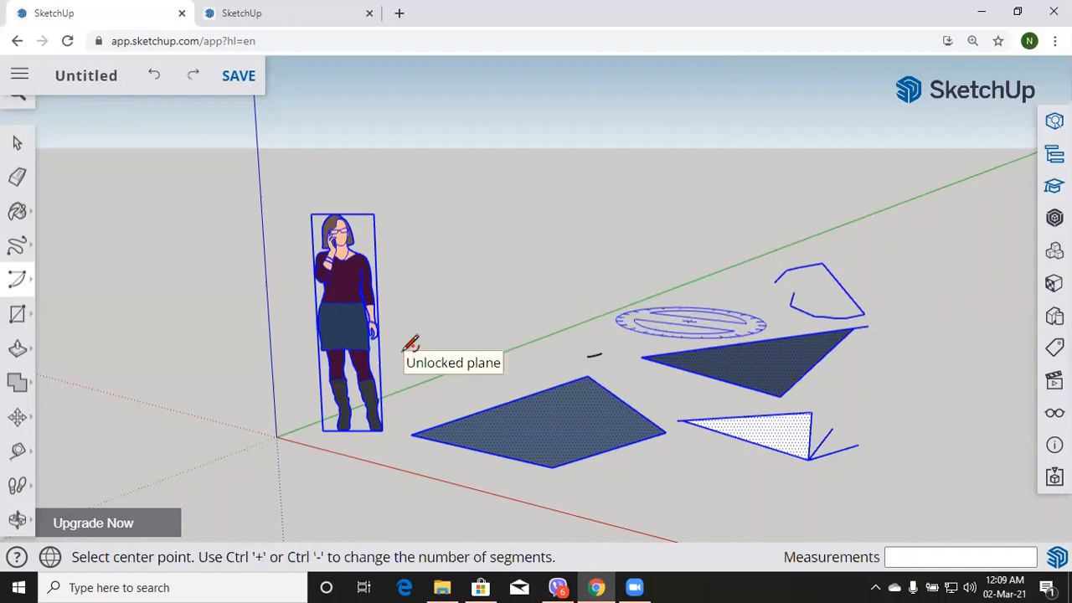
key(ctrl+z)
key(ctrl+z)
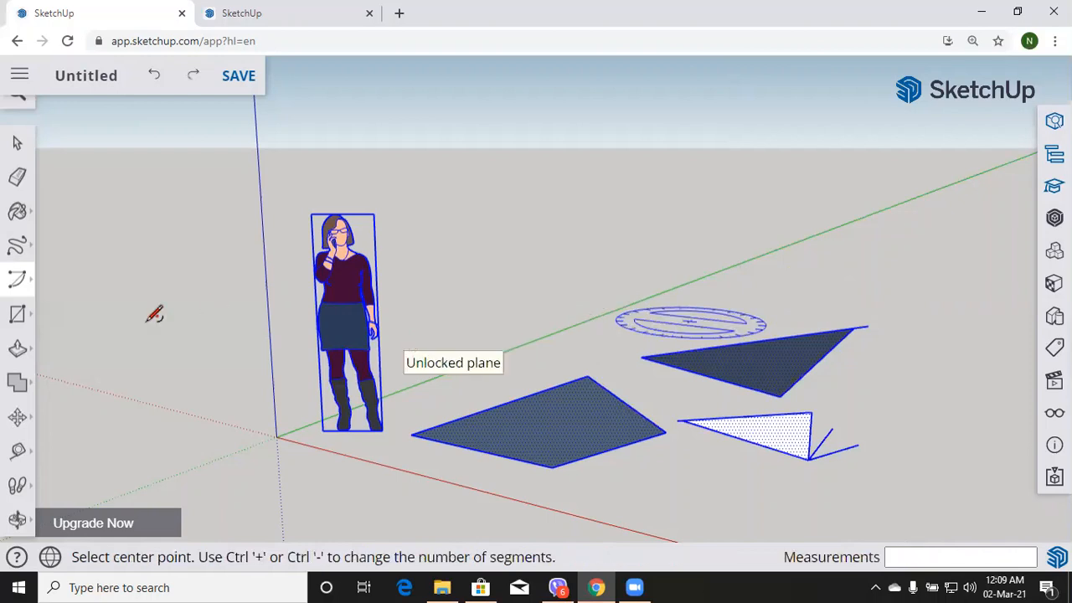
Step: Draw a rectangle about 2' 7" by 1' 7" on the ground in front of the white triangle
click(17, 321)
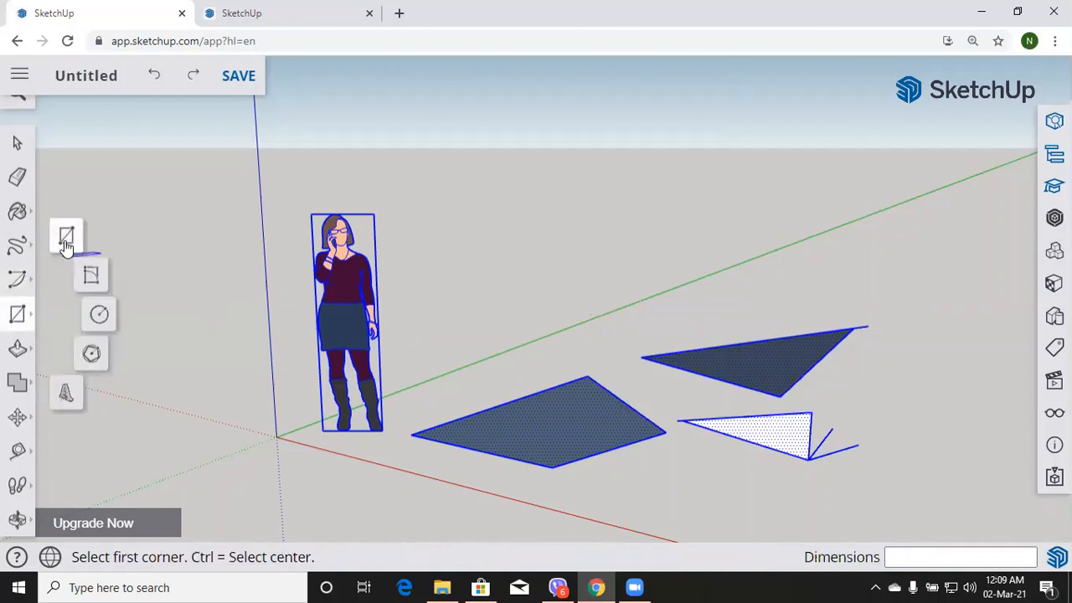
click(69, 239)
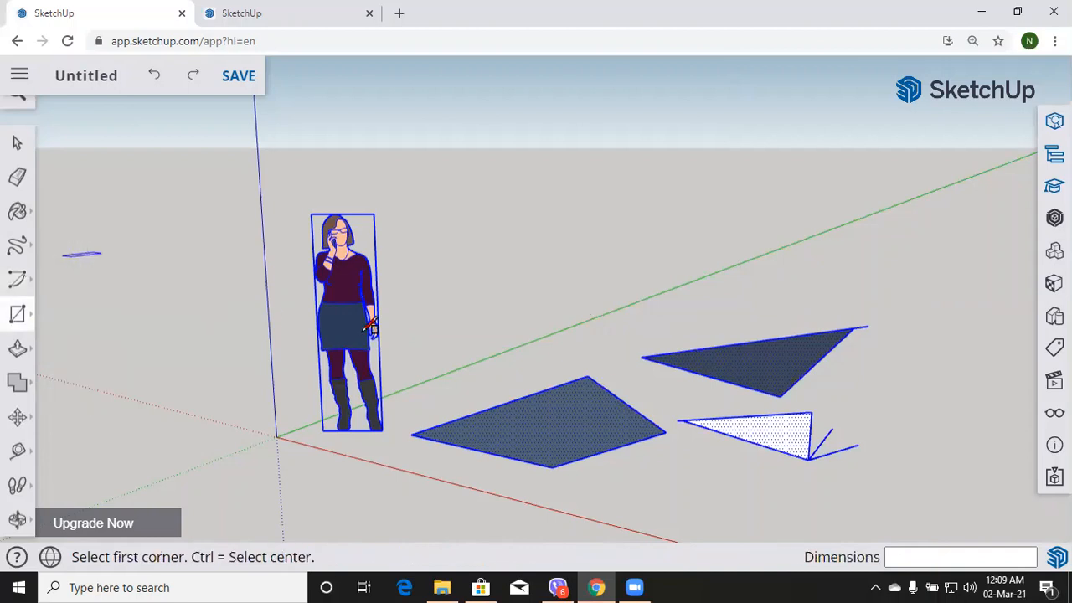
click(671, 470)
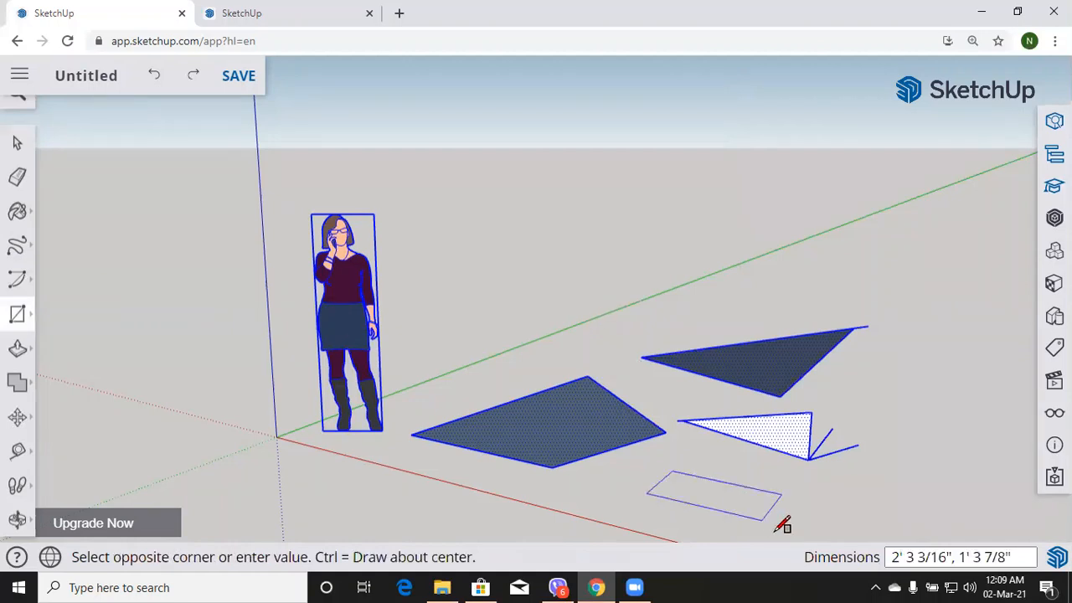
click(773, 529)
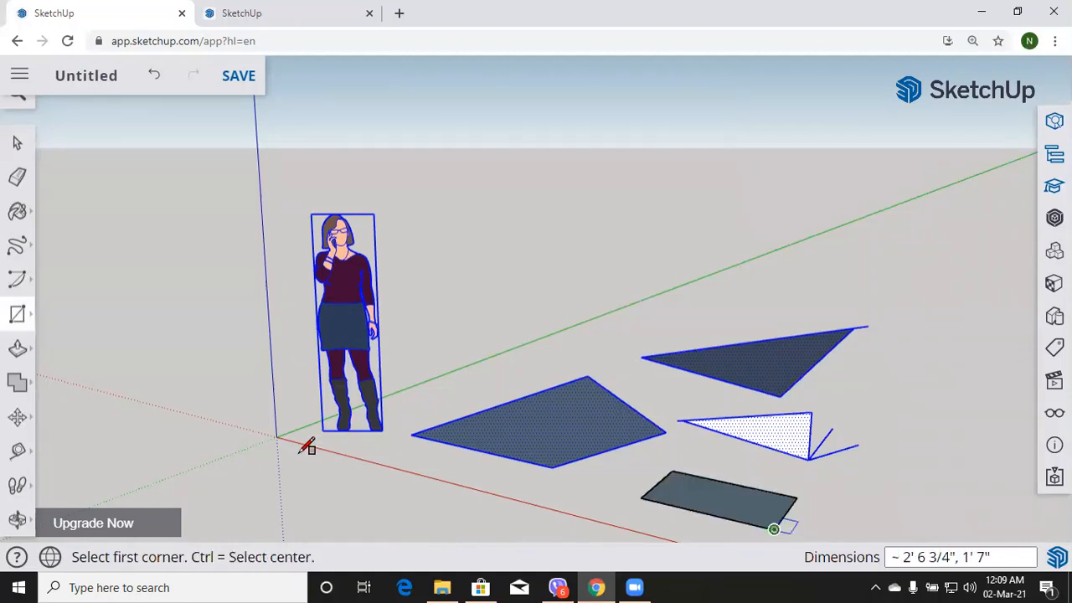
click(16, 322)
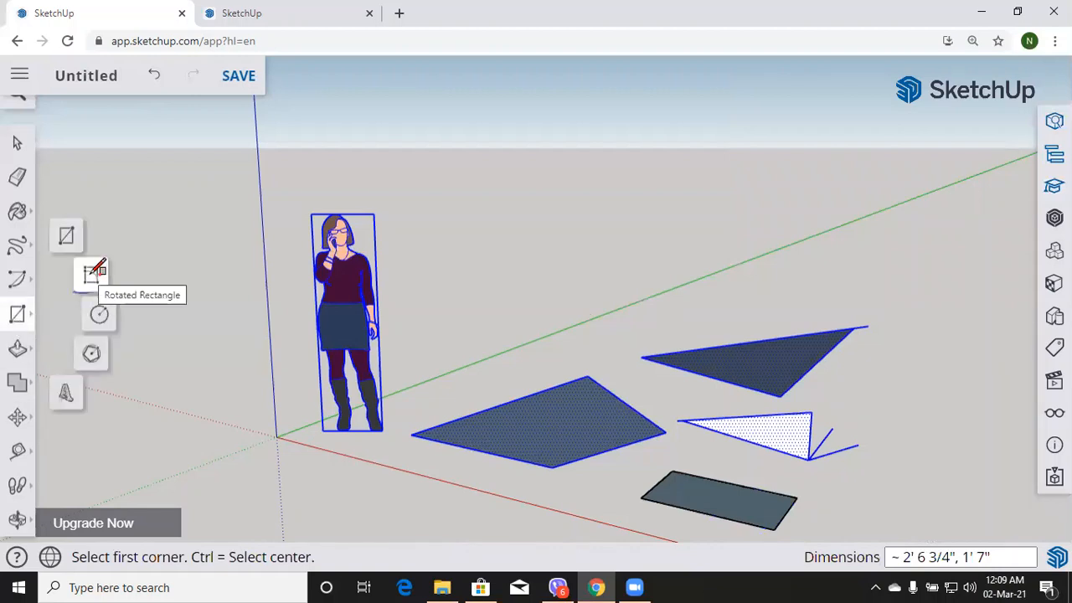
click(90, 277)
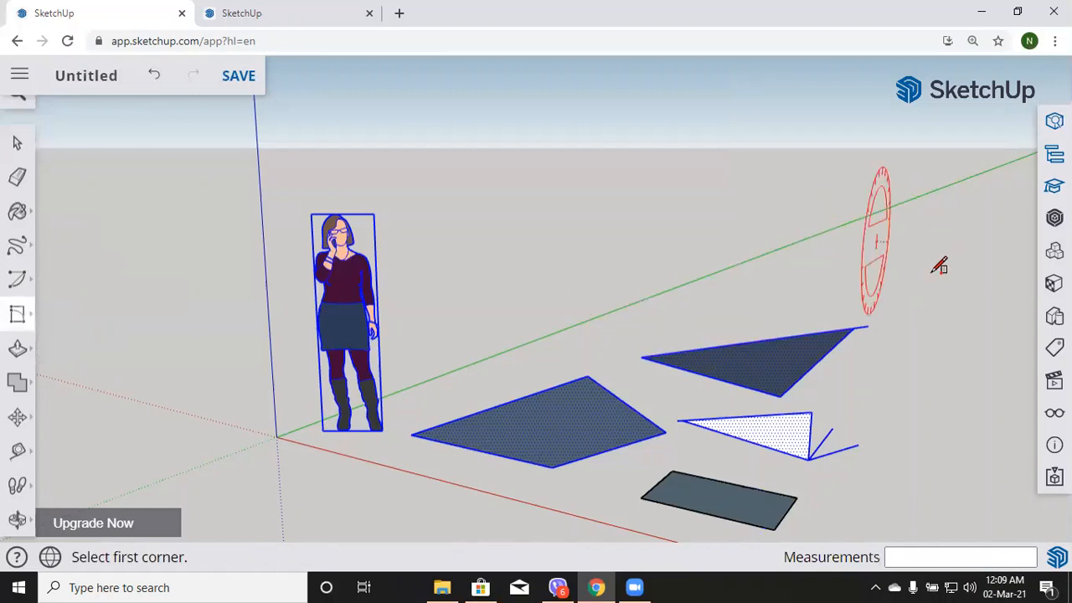
click(875, 242)
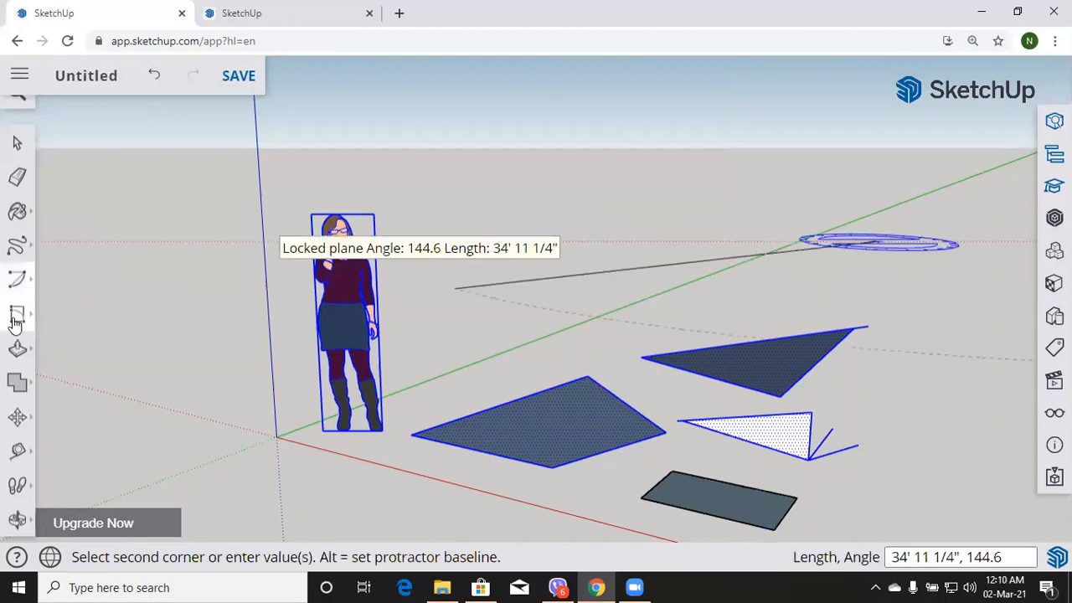
Step: Draw a circle with a radius of about 11' on the ground behind the dark triangle
click(17, 313)
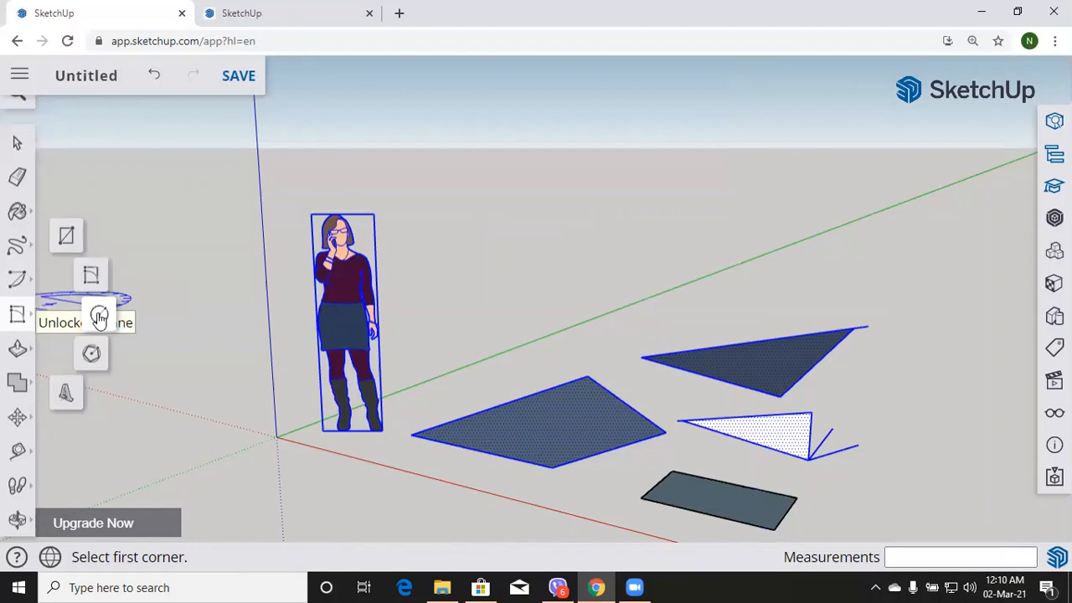
click(100, 316)
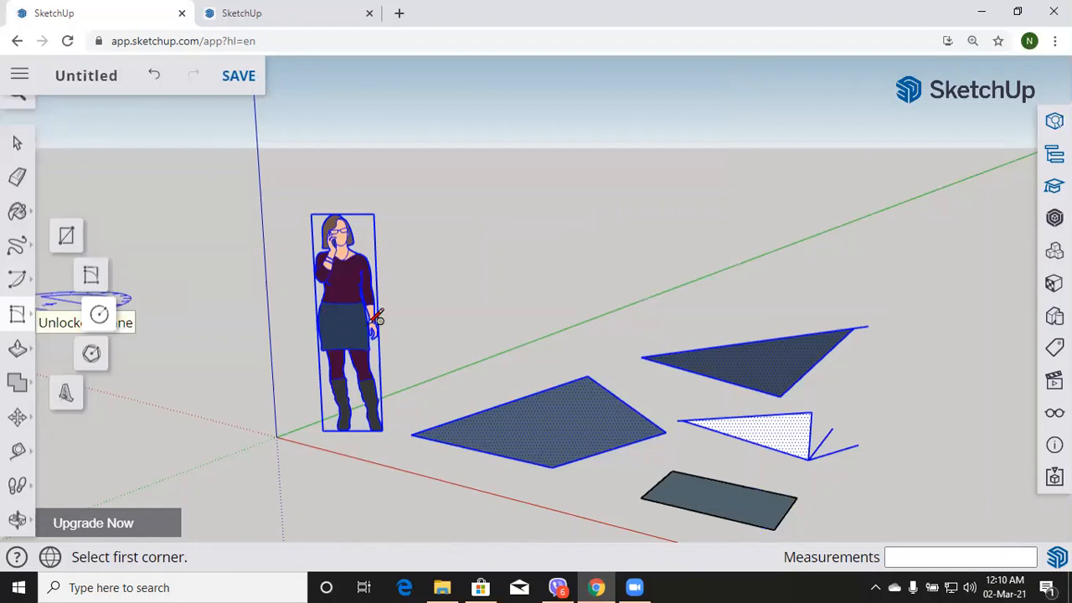
click(846, 266)
click(884, 301)
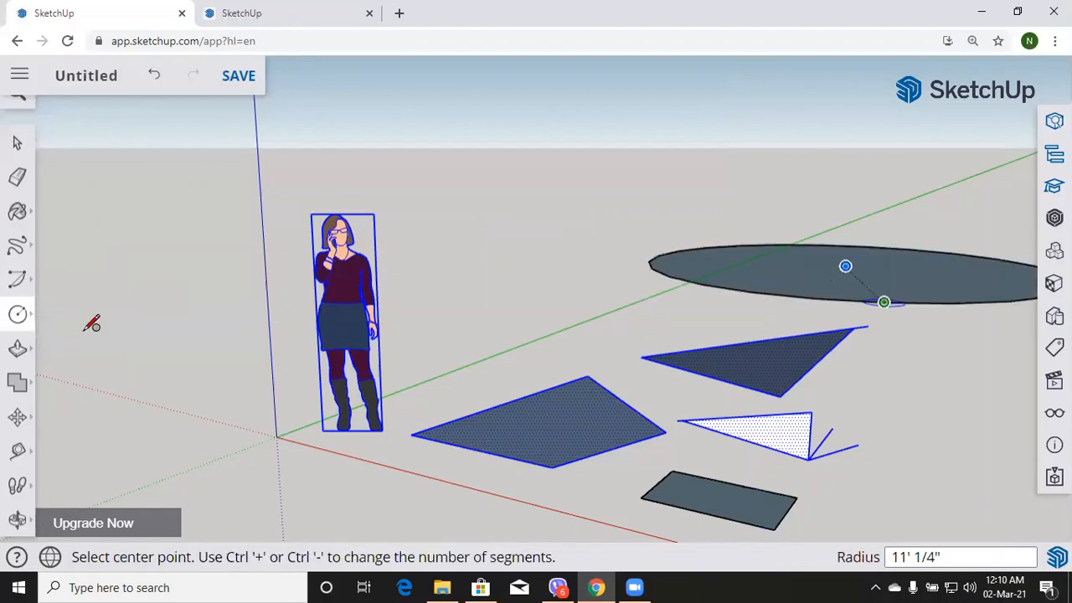
Step: Draw a six-sided polygon with an inscribed radius of about 2' 10" beside the dark triangle
click(19, 318)
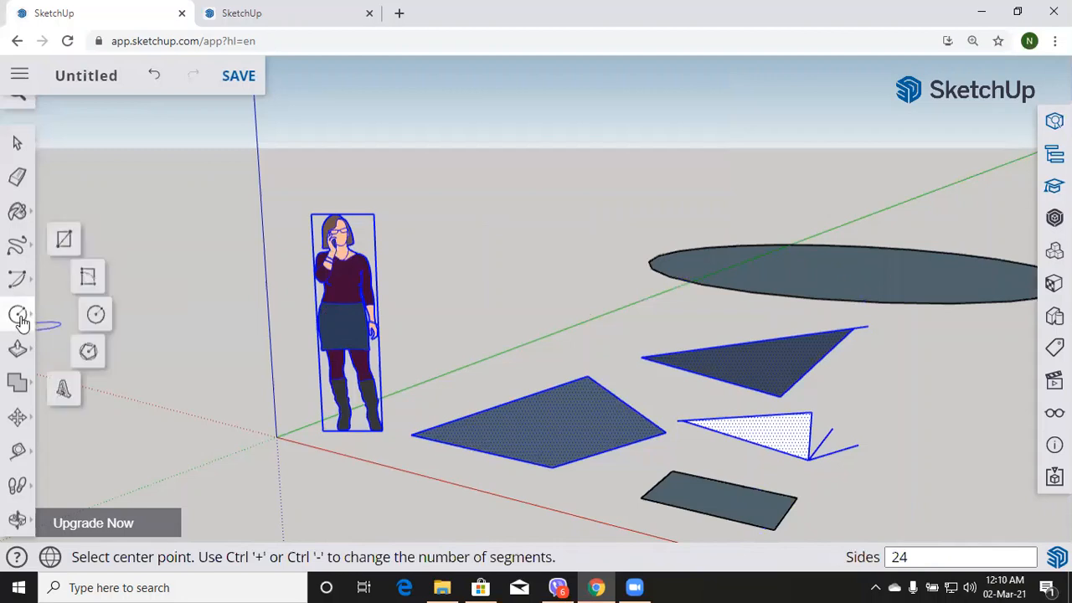
click(88, 351)
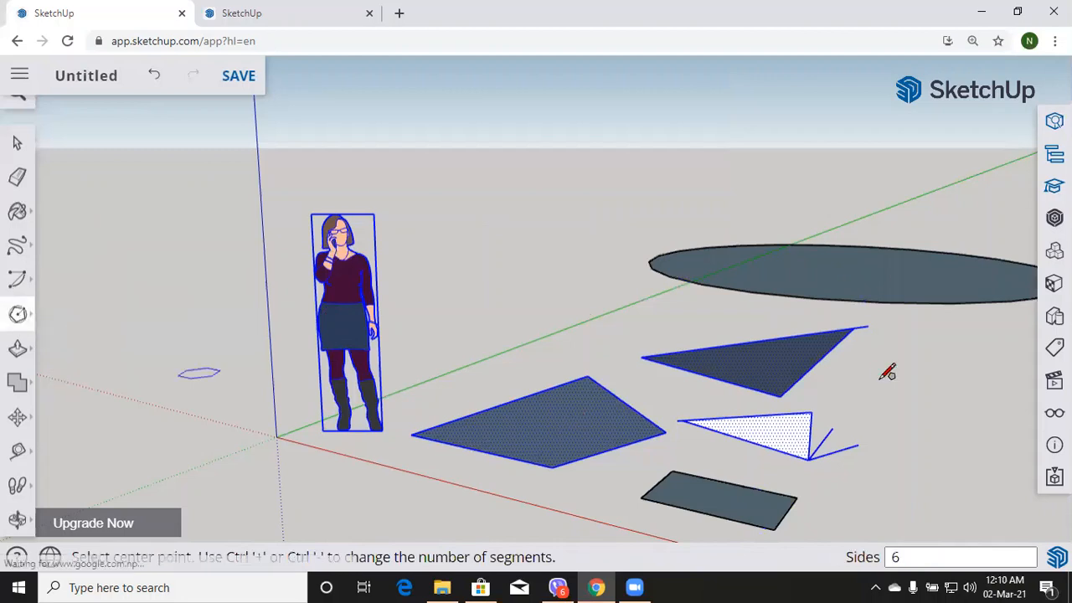
click(920, 401)
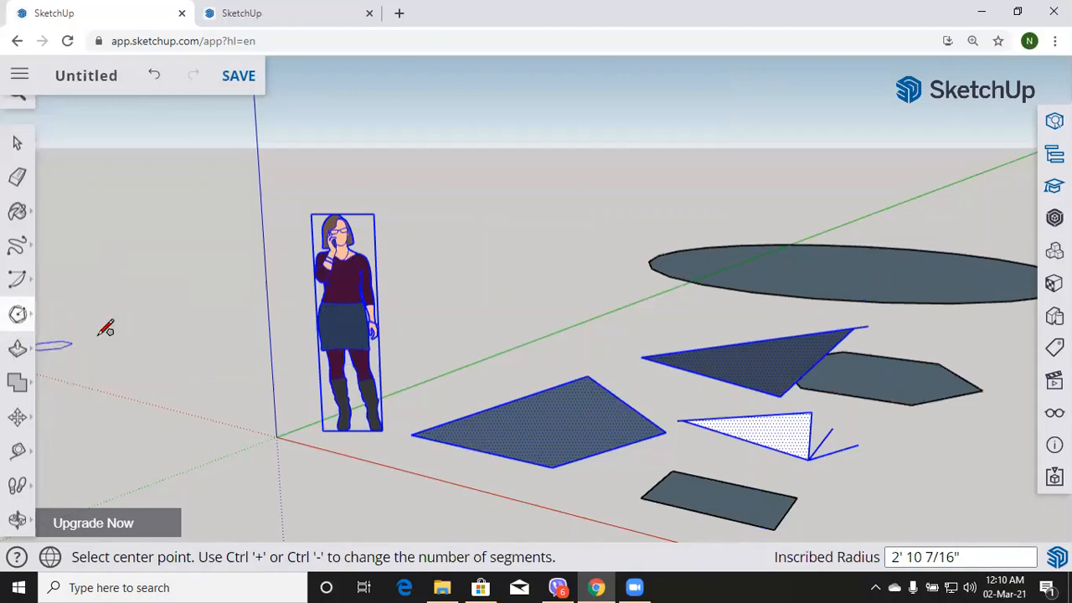
Step: Start a 3D text reading "My first 3d text" in the Permanent Marker font
click(17, 313)
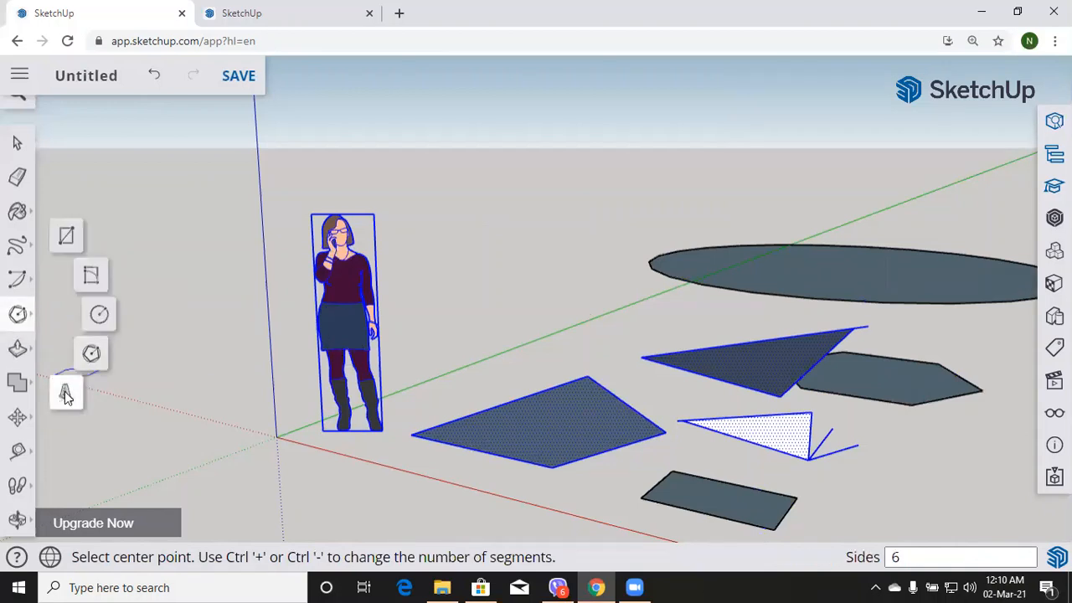
click(66, 397)
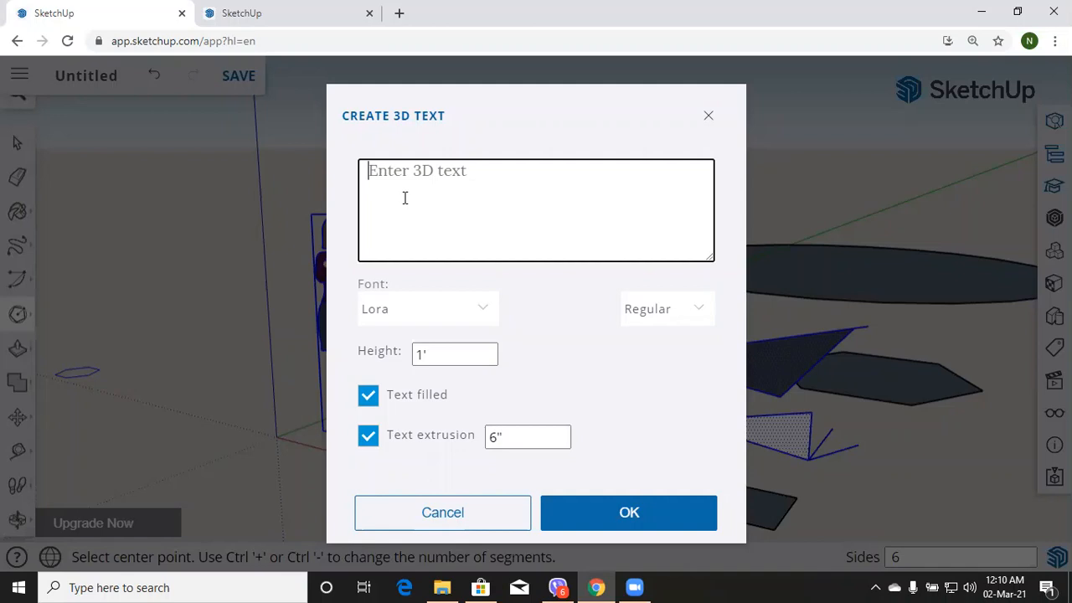
text(My first)
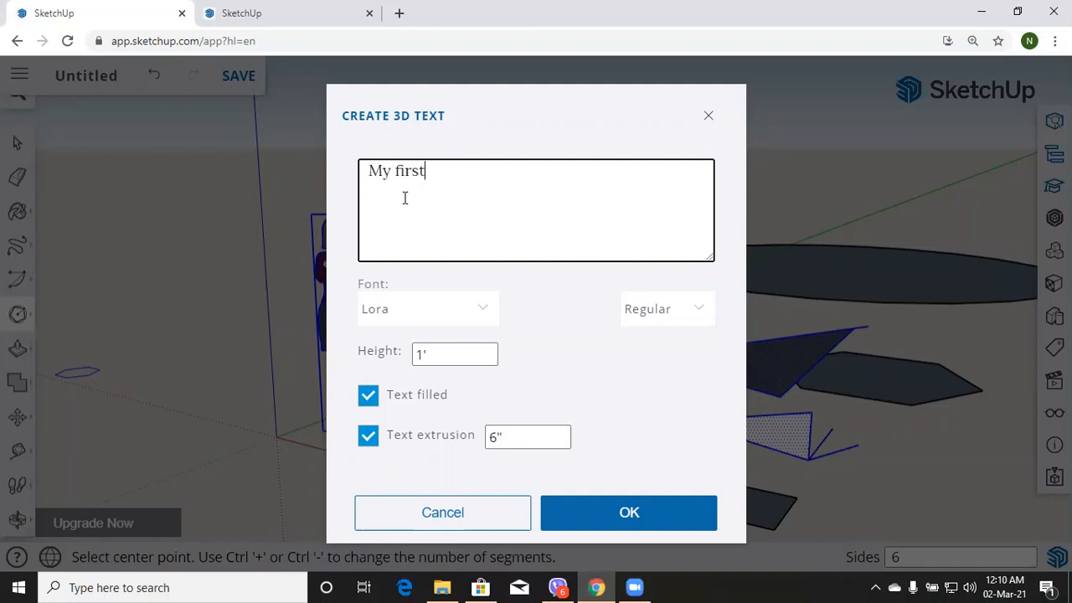
text( 3d text)
click(410, 317)
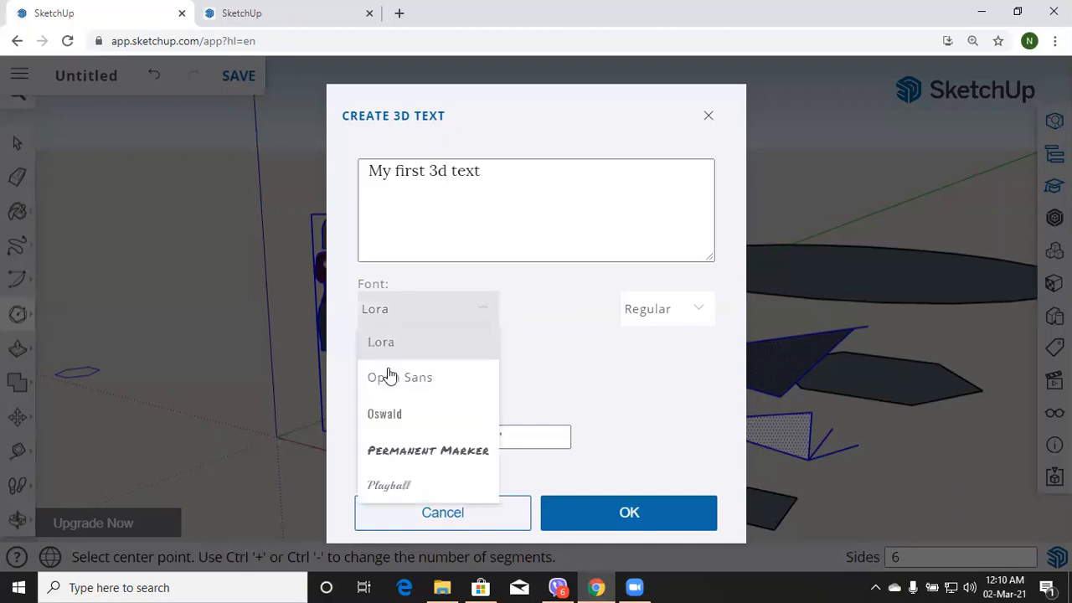
click(395, 452)
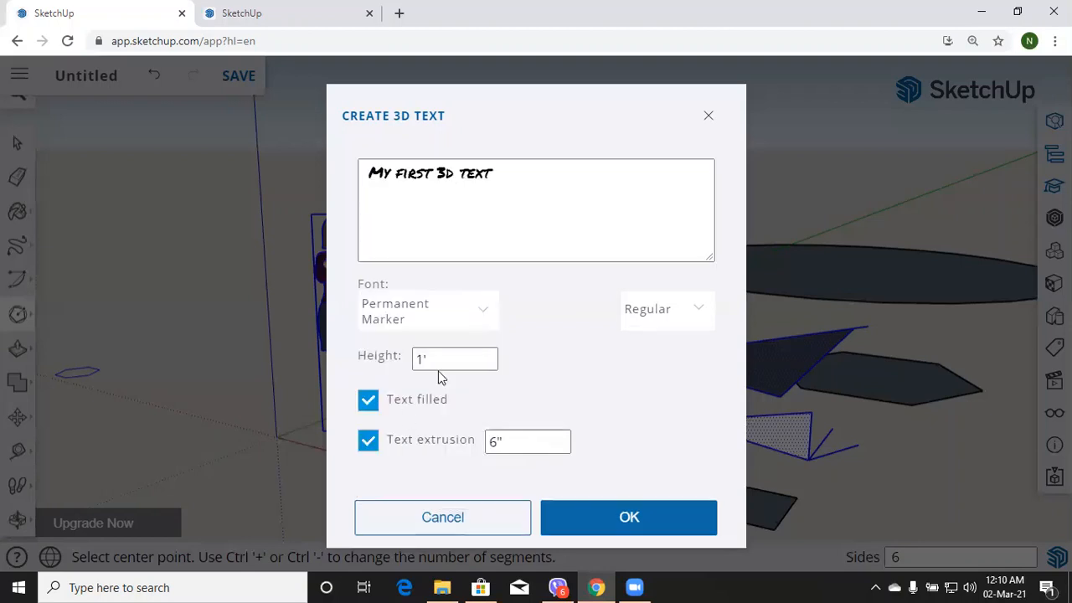
Step: Toggle the fill of the 3D text off and back on, and open its extrusion value for editing
click(370, 403)
click(370, 402)
click(369, 402)
click(370, 402)
click(494, 441)
click(494, 441)
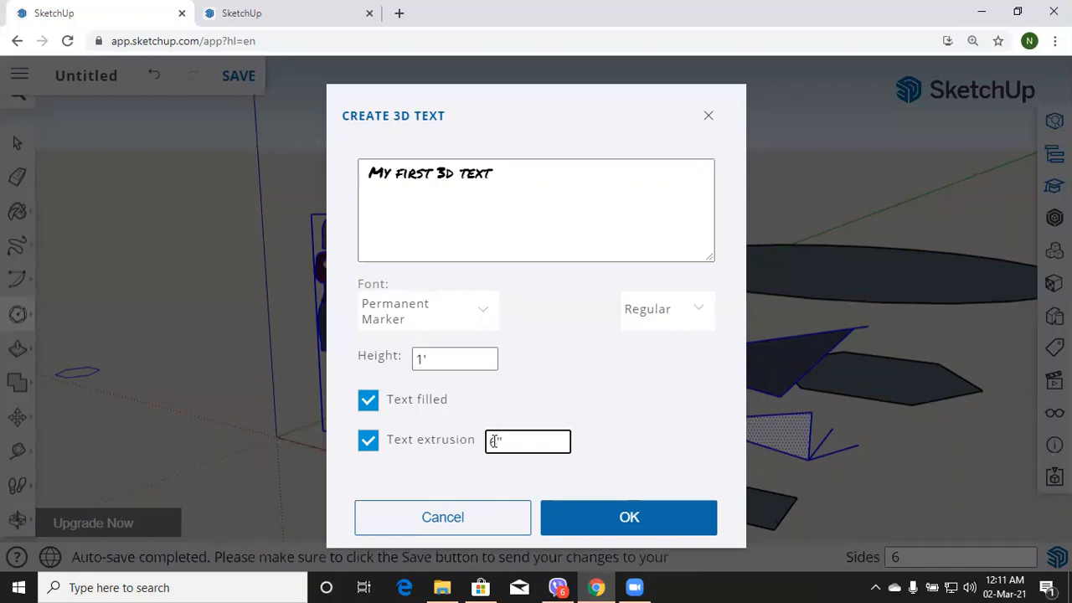
Step: Set the text height to 2' and place the 3D text on the ground beside the woman
click(422, 360)
text(')
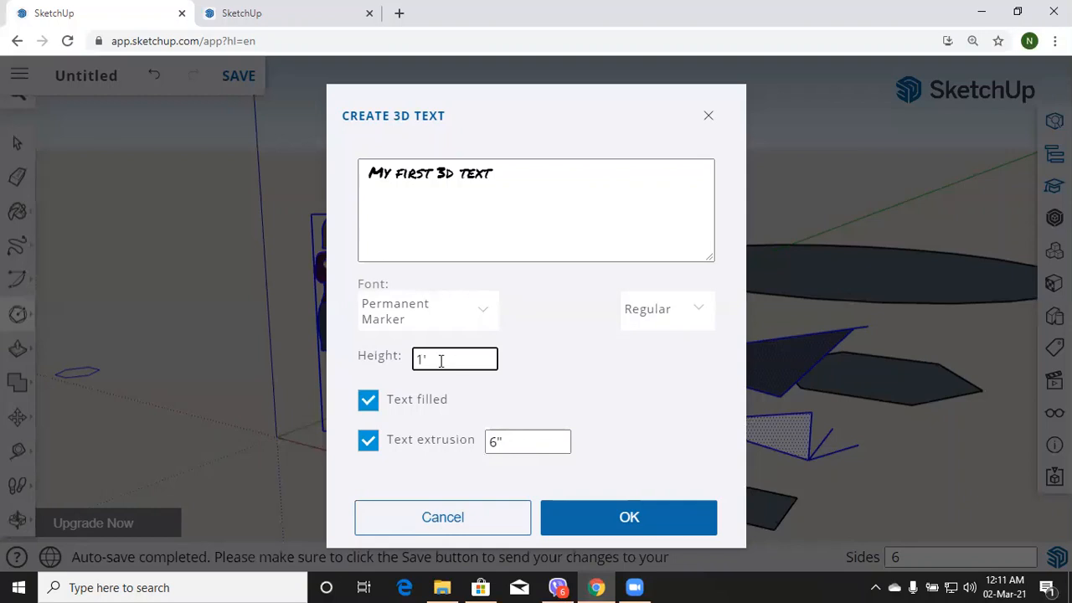
key(BackSpace)
key(BackSpace)
text(2)
text(')
click(660, 326)
click(644, 345)
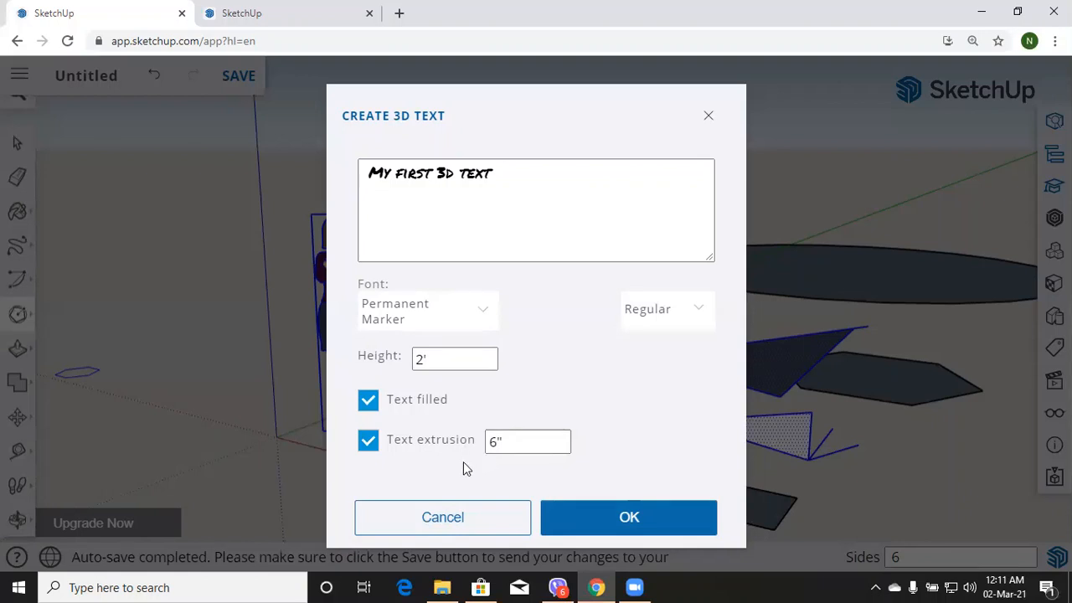
click(632, 517)
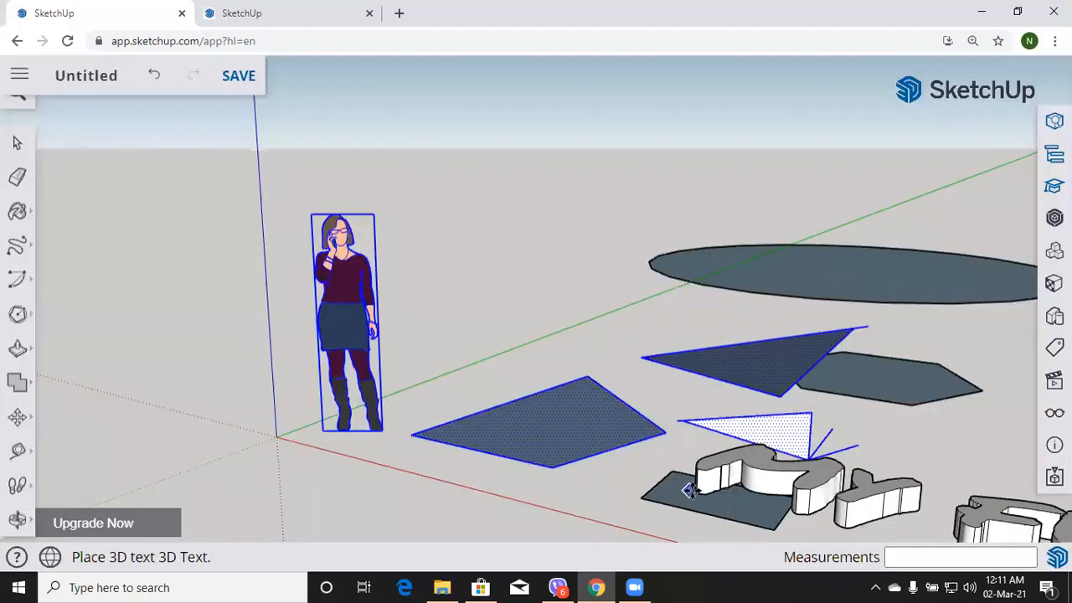
click(389, 381)
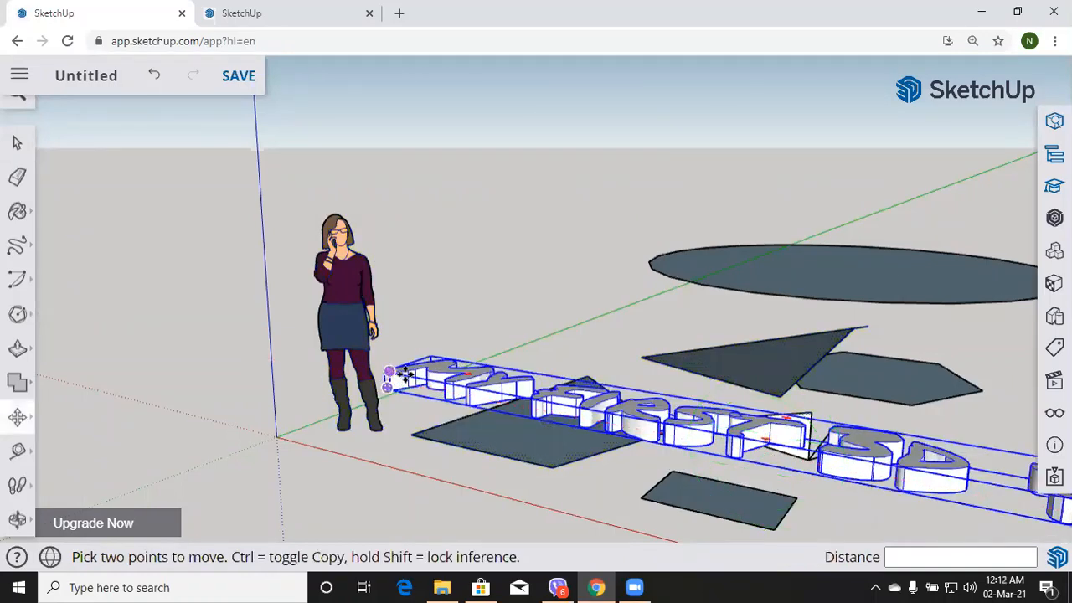
Step: Move the 3D text back on the ground, behind the large quadrilateral and the dark triangle
click(450, 387)
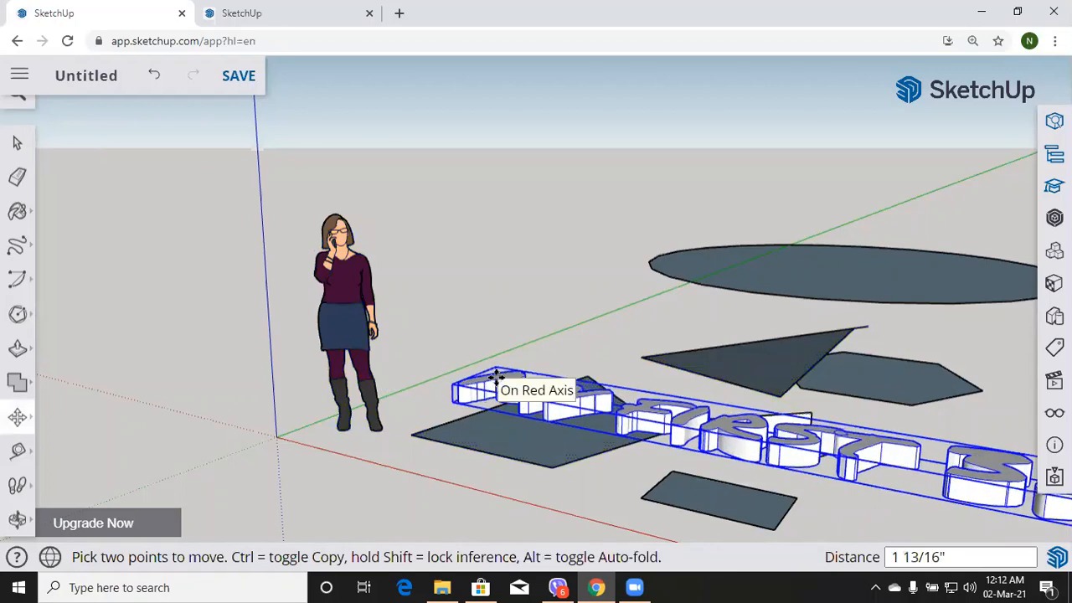
right_click(496, 378)
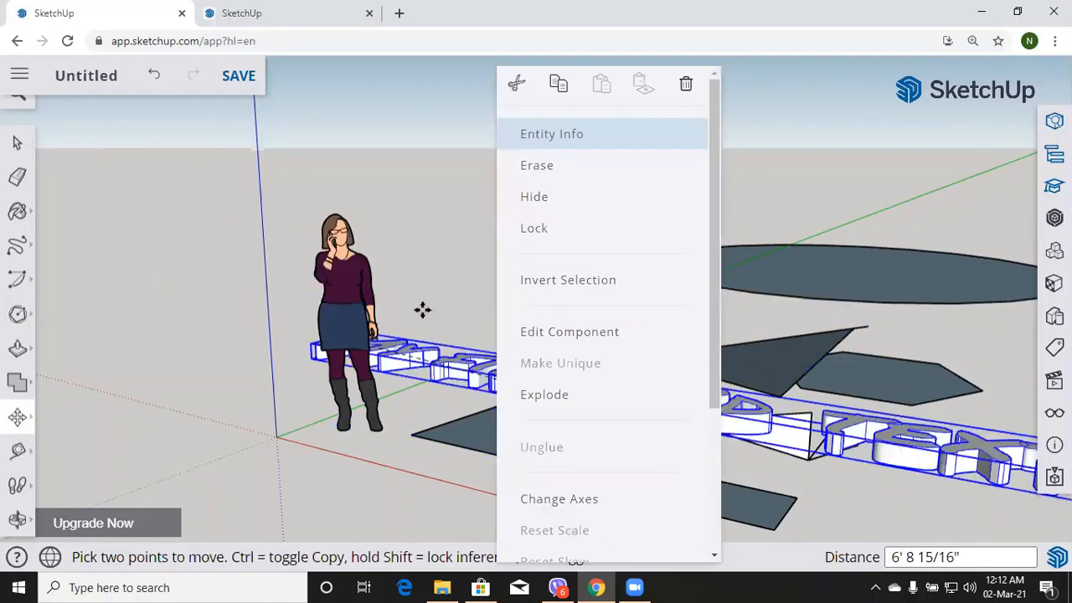
click(410, 342)
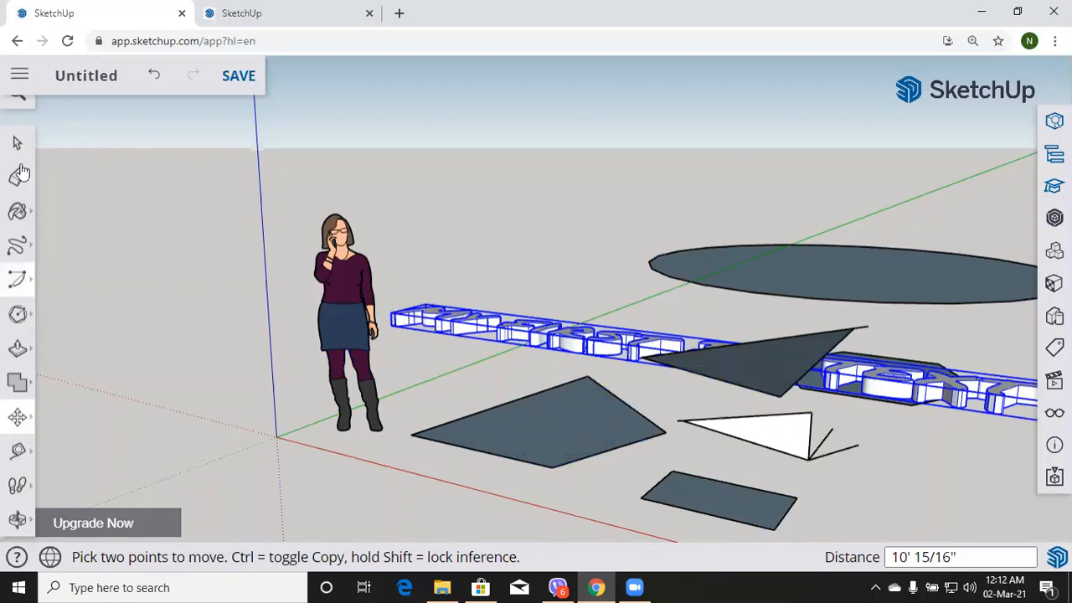
Step: Open the 3D text component for editing, try moving its geometry, and undo the attempt
right_click(568, 356)
click(625, 325)
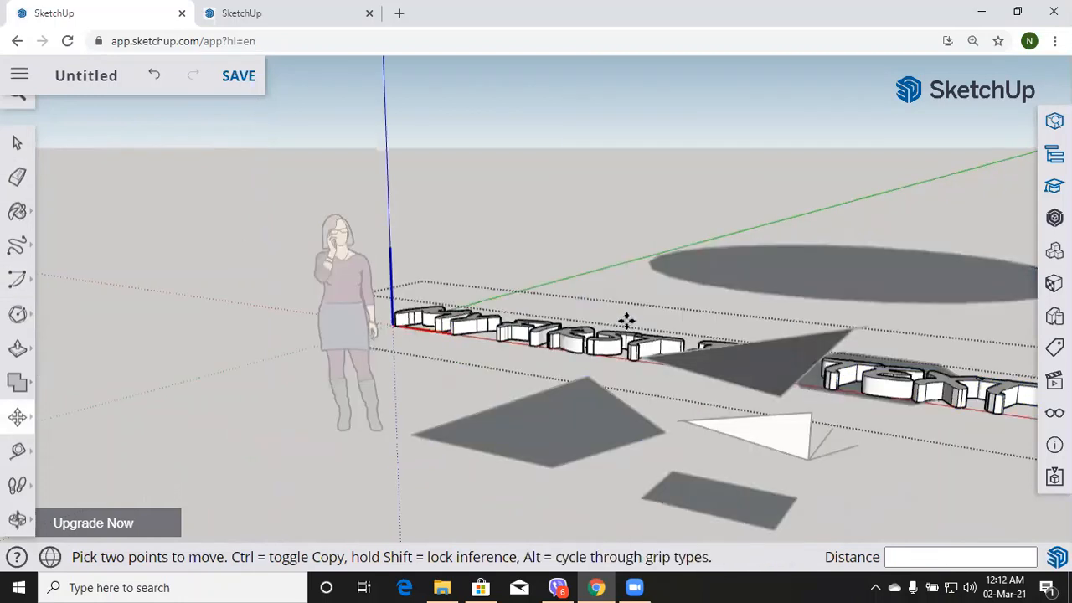
click(576, 315)
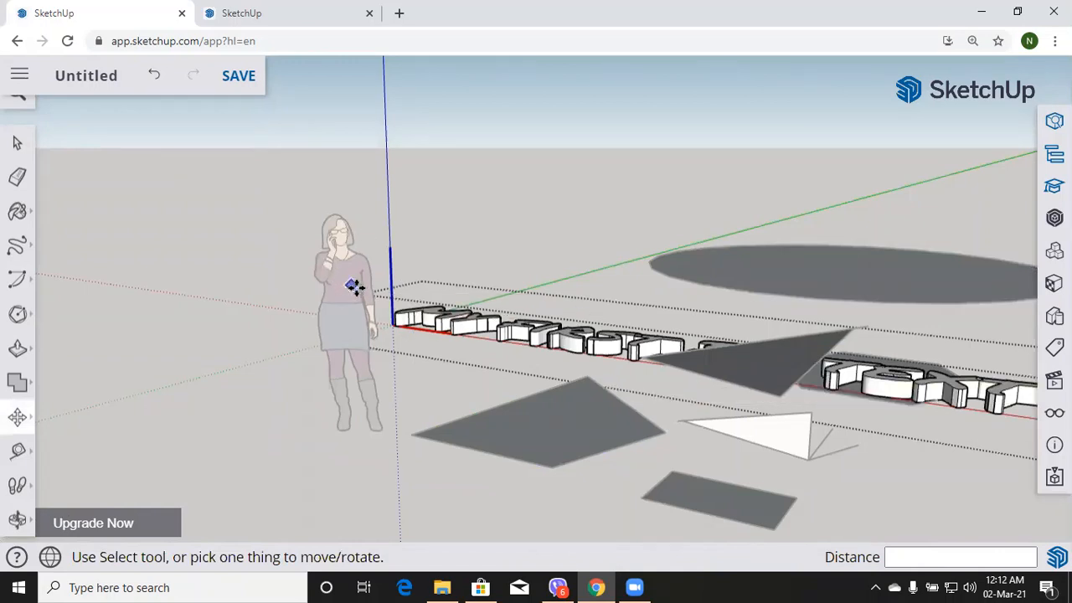
click(398, 319)
click(395, 316)
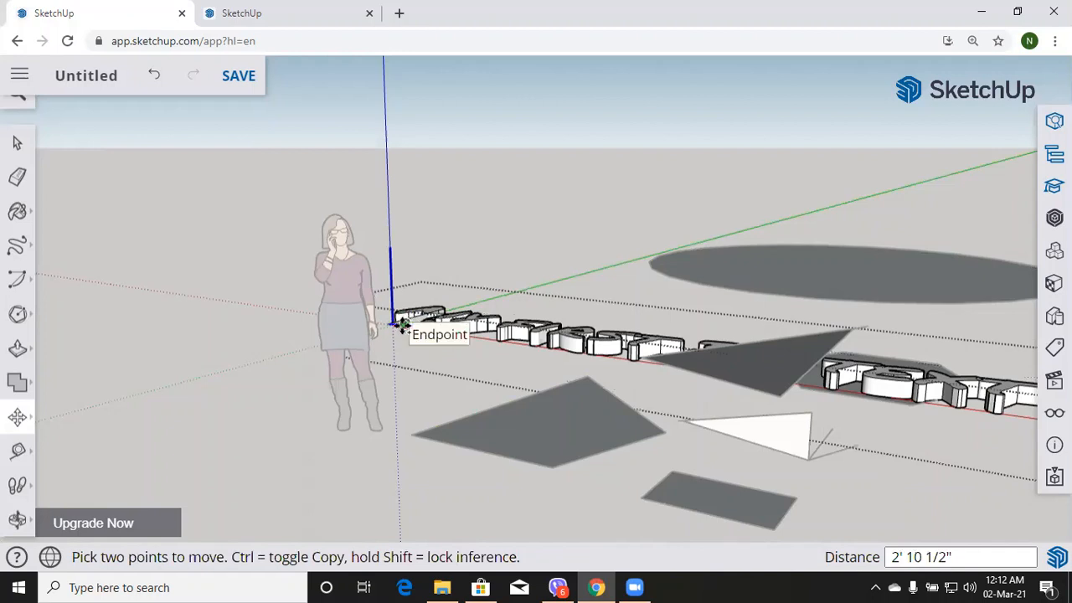
key(ctrl+z)
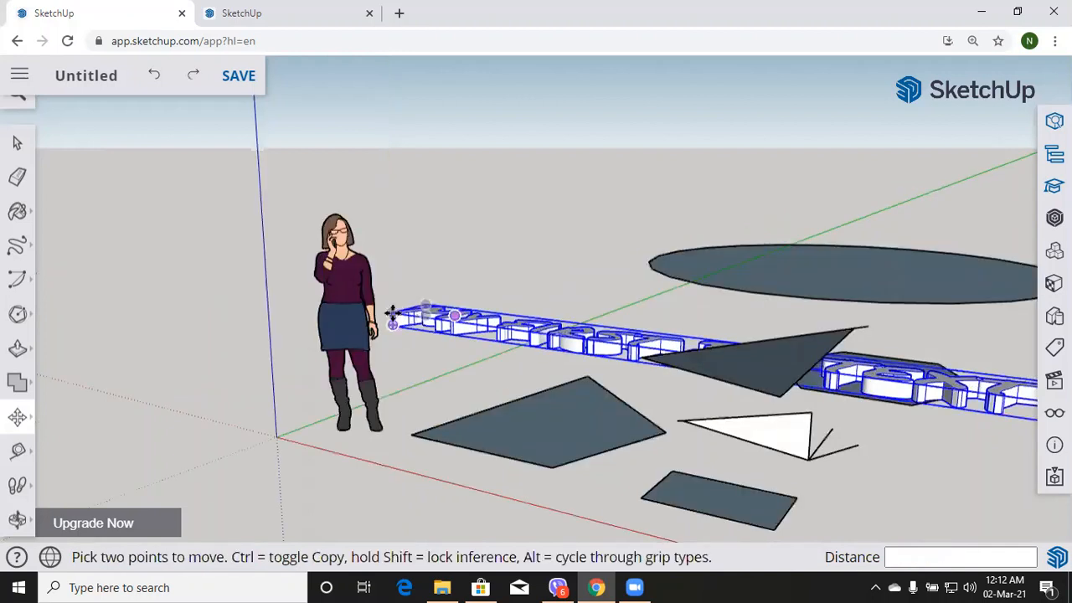
Step: Move the 3D text about 7" along the red axis, and about 3' 10" forward over the large quadrilateral
click(392, 314)
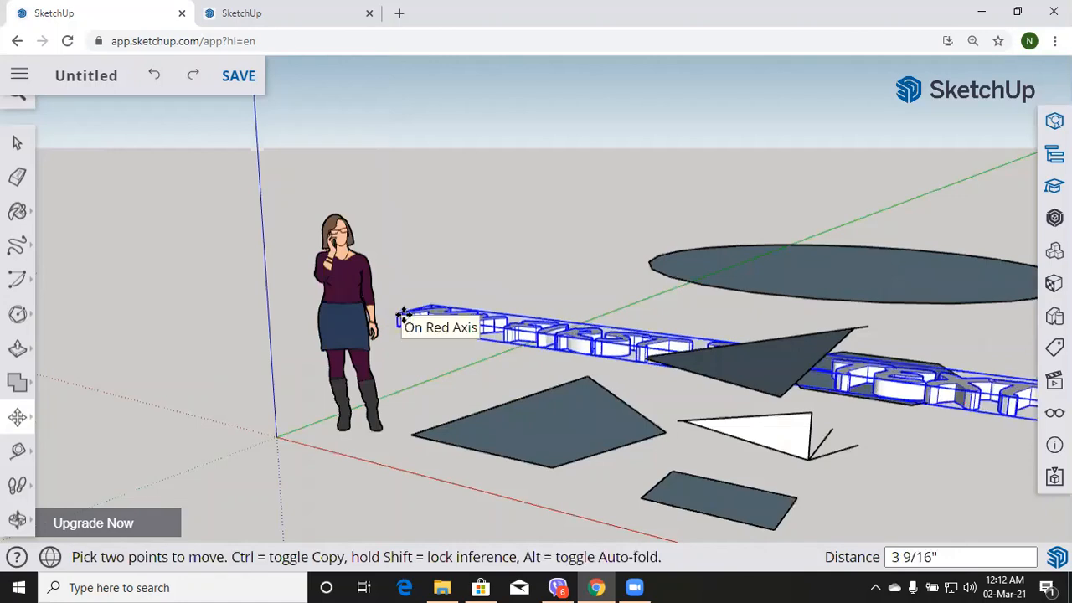
click(473, 354)
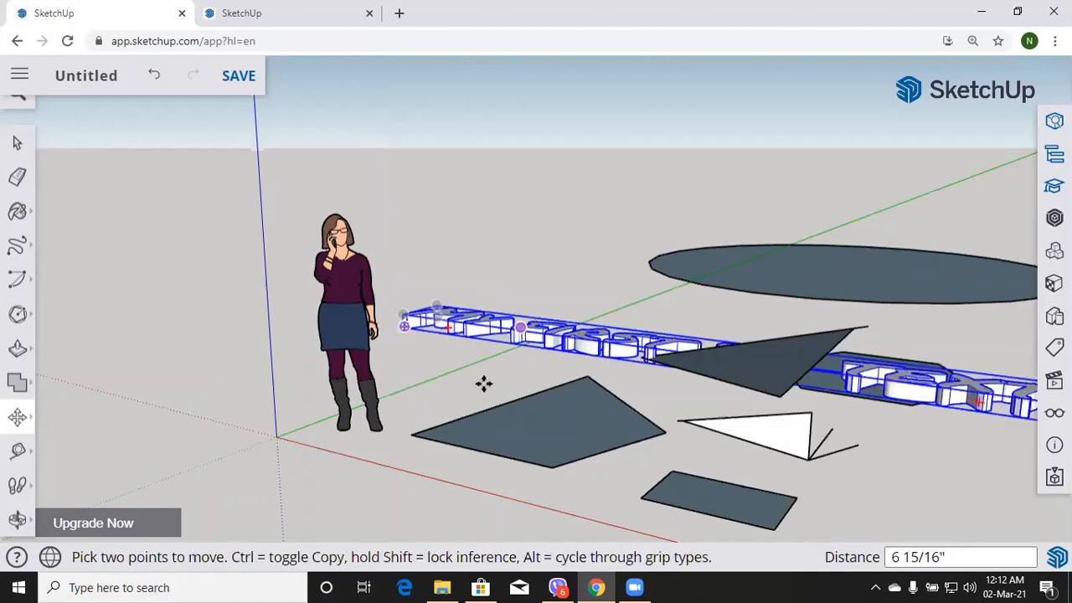
click(485, 385)
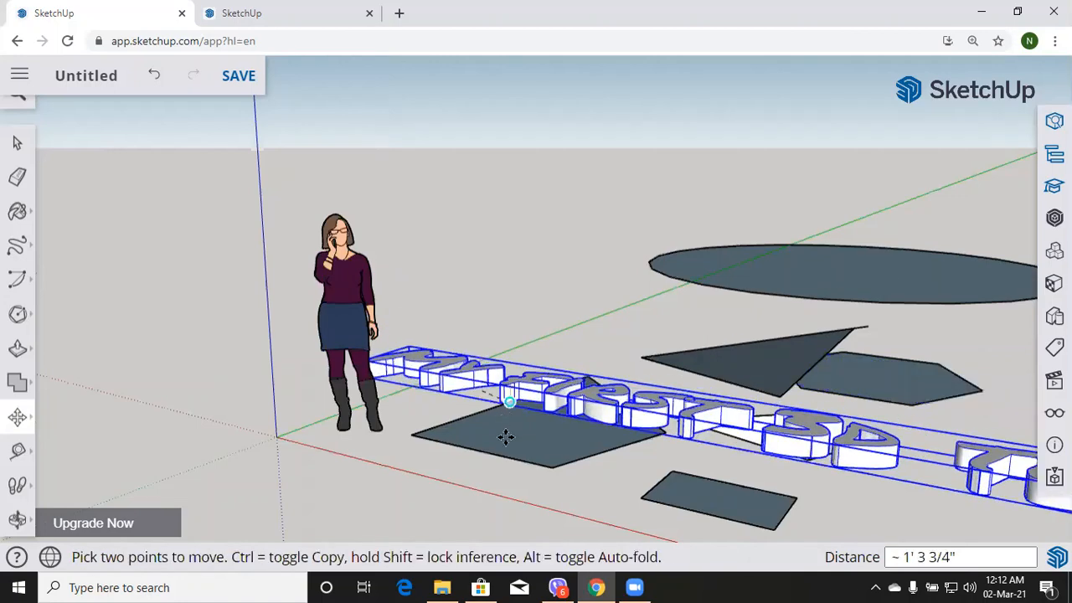
click(504, 434)
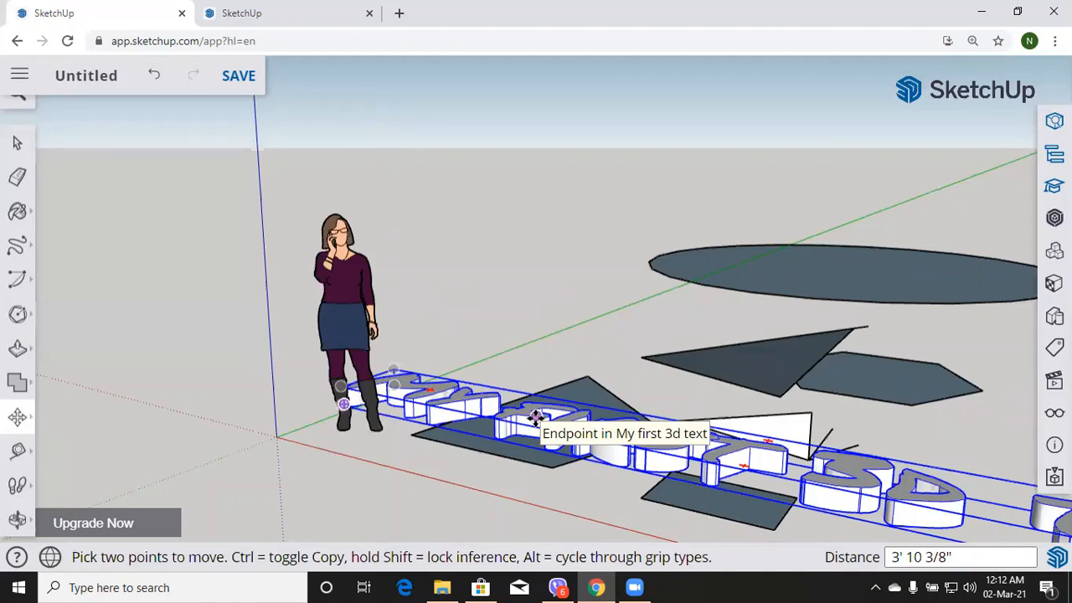
Step: Undo the moves and the placement of the Permanent Marker 3D text
key(ctrl+z)
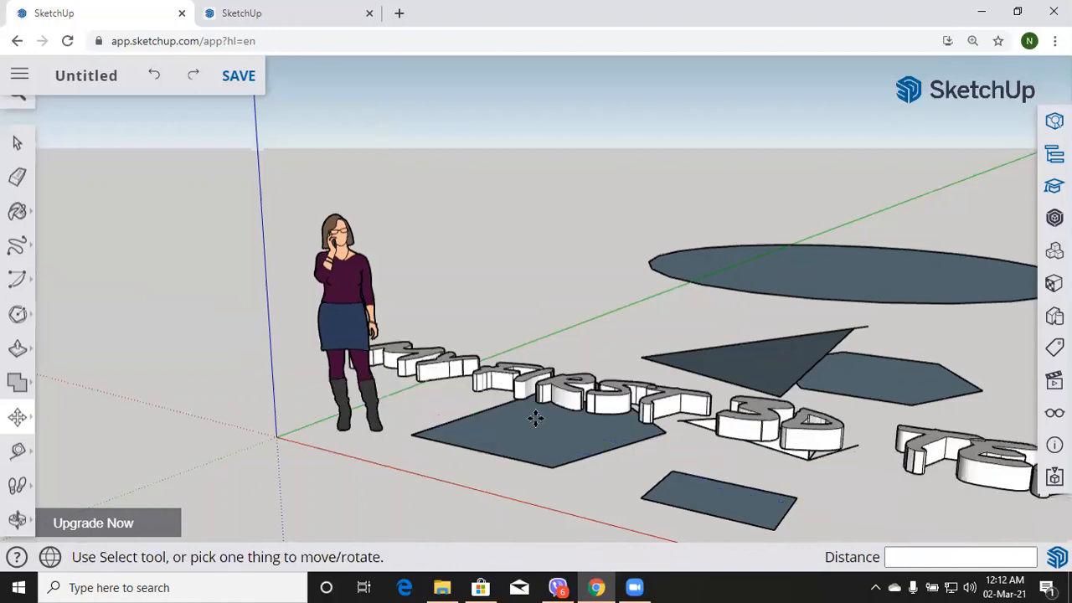
key(ctrl+z)
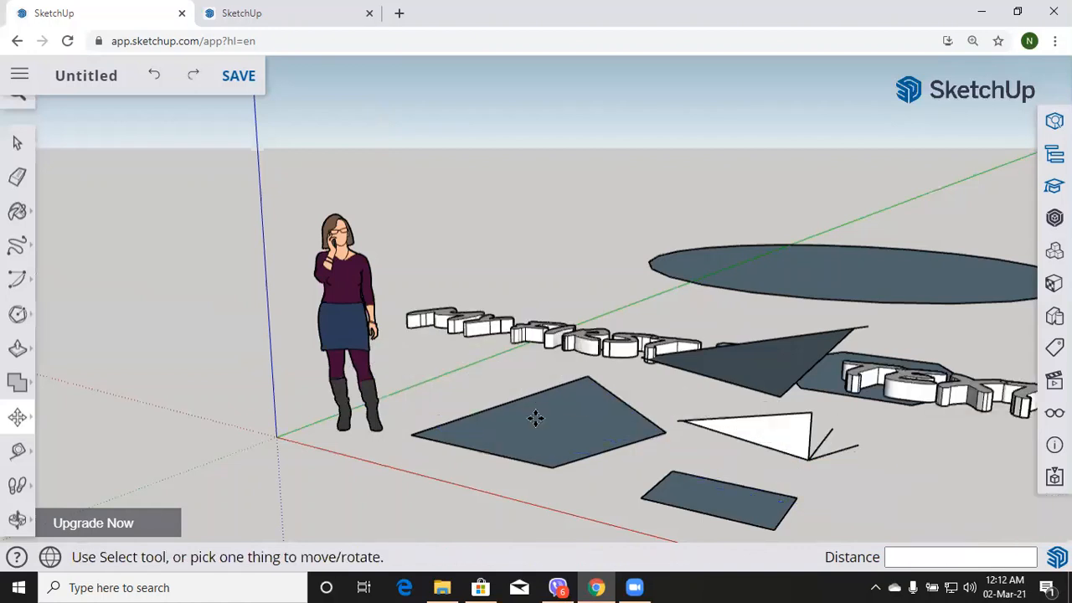
key(ctrl+z)
key(z)
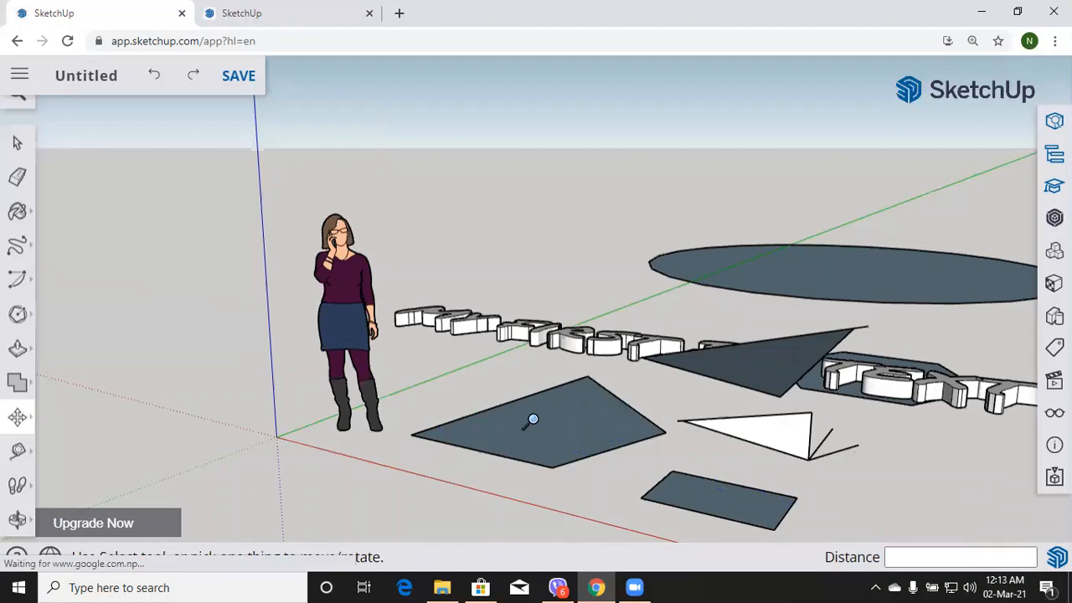
key(ctrl+y)
key(ctrl+z)
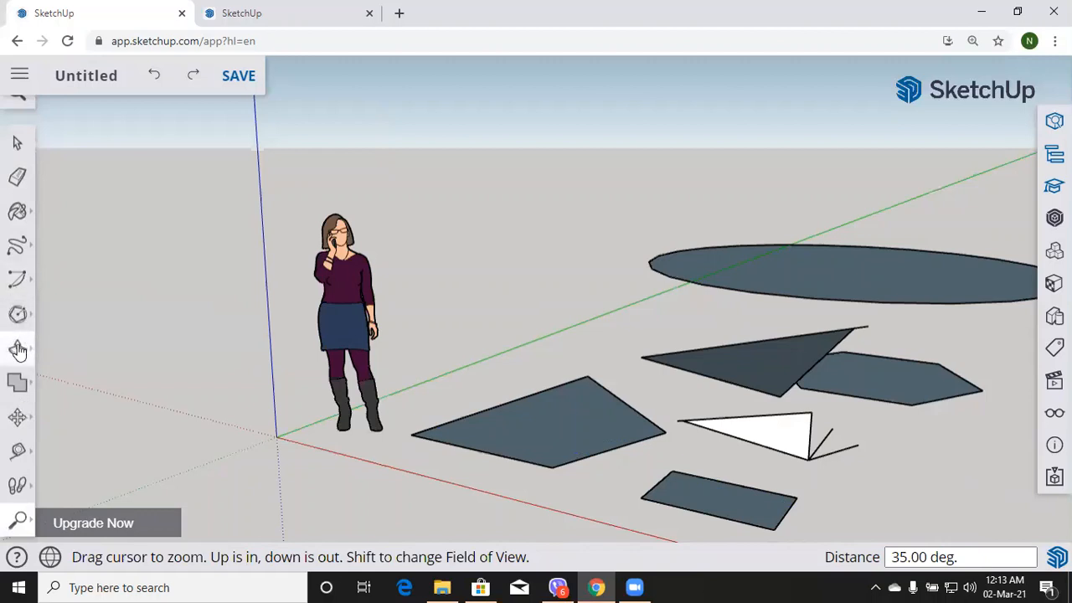
Step: Start a new 3D text reading "My first 3d Text" with a height of 1'
click(17, 244)
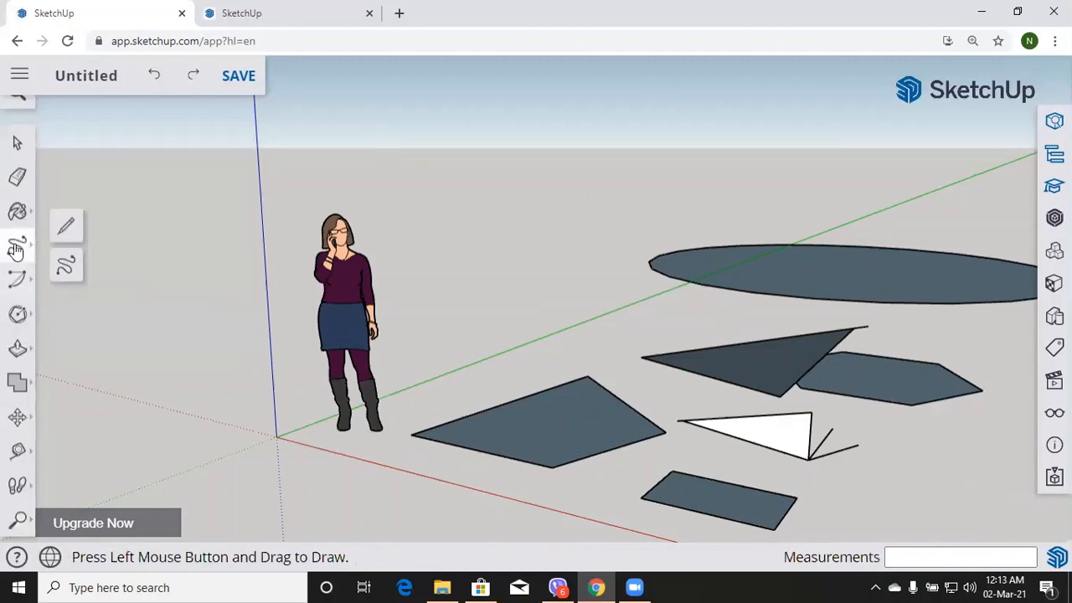
click(17, 314)
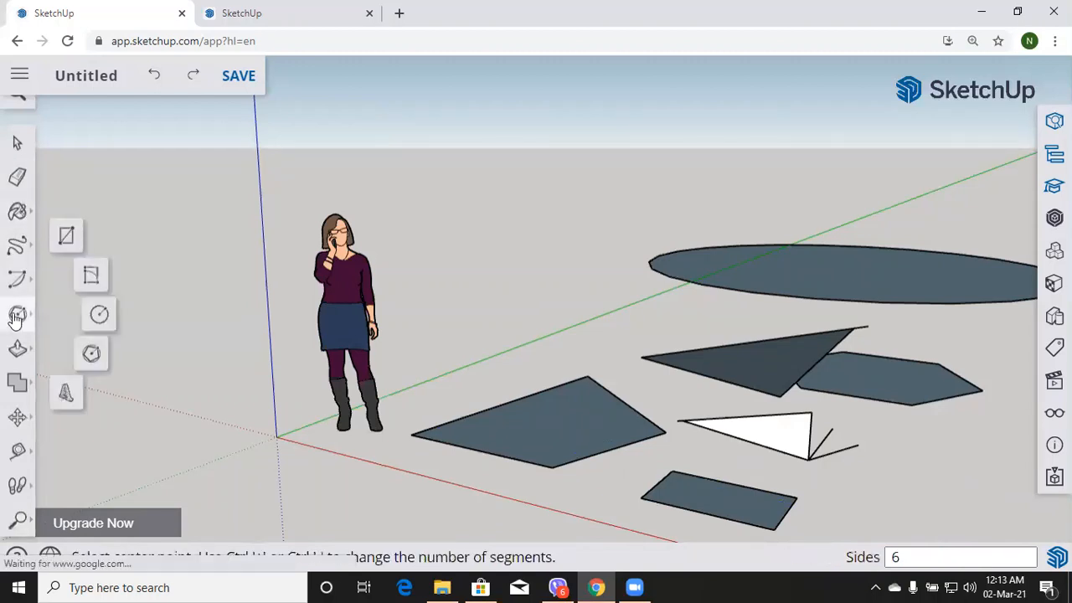
click(68, 393)
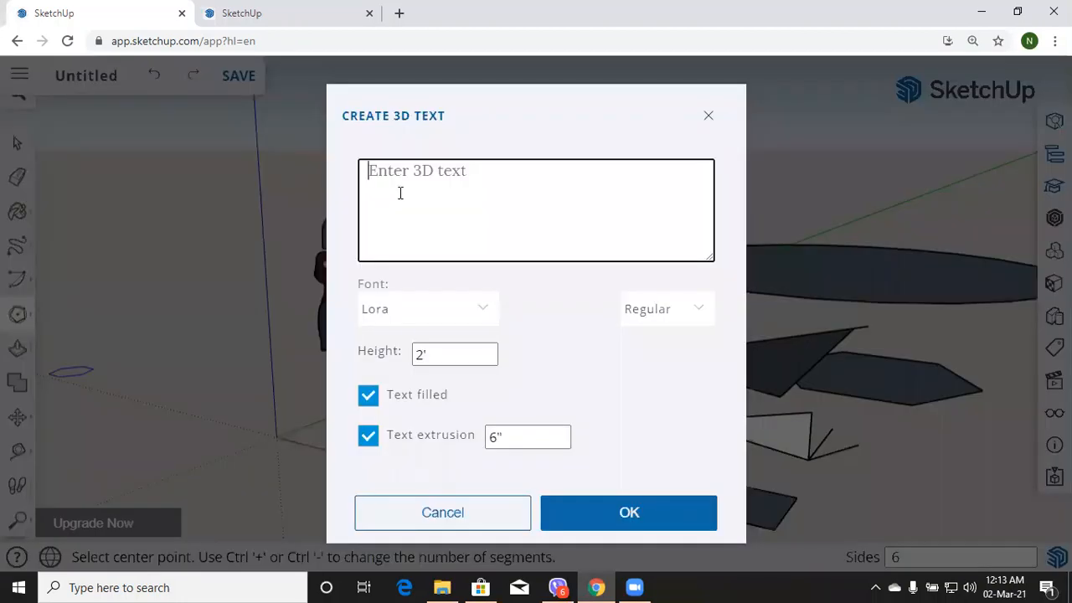
text(My first )
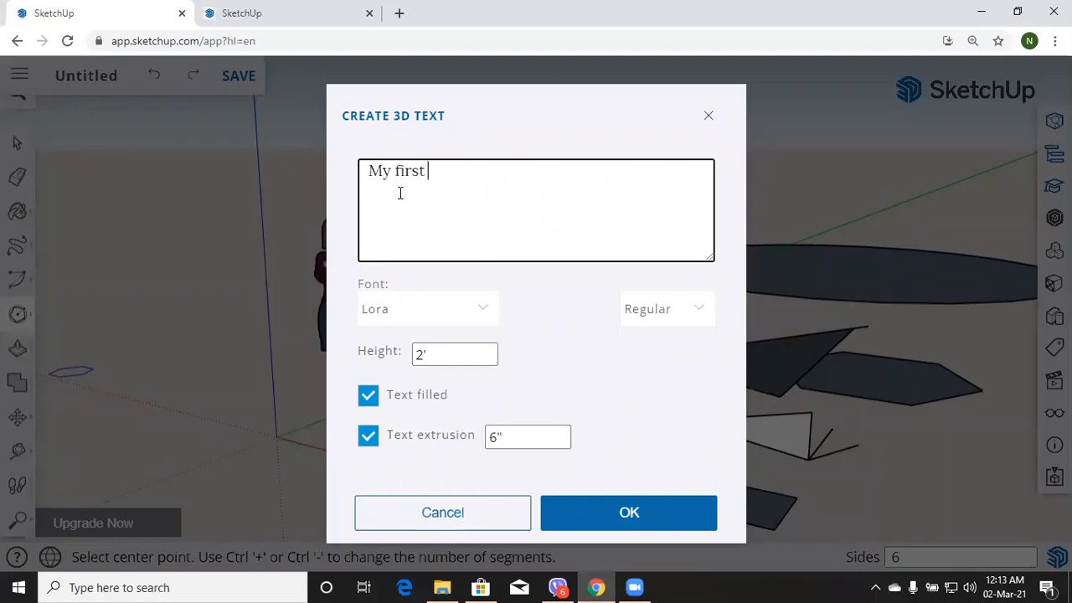
text(3d Text)
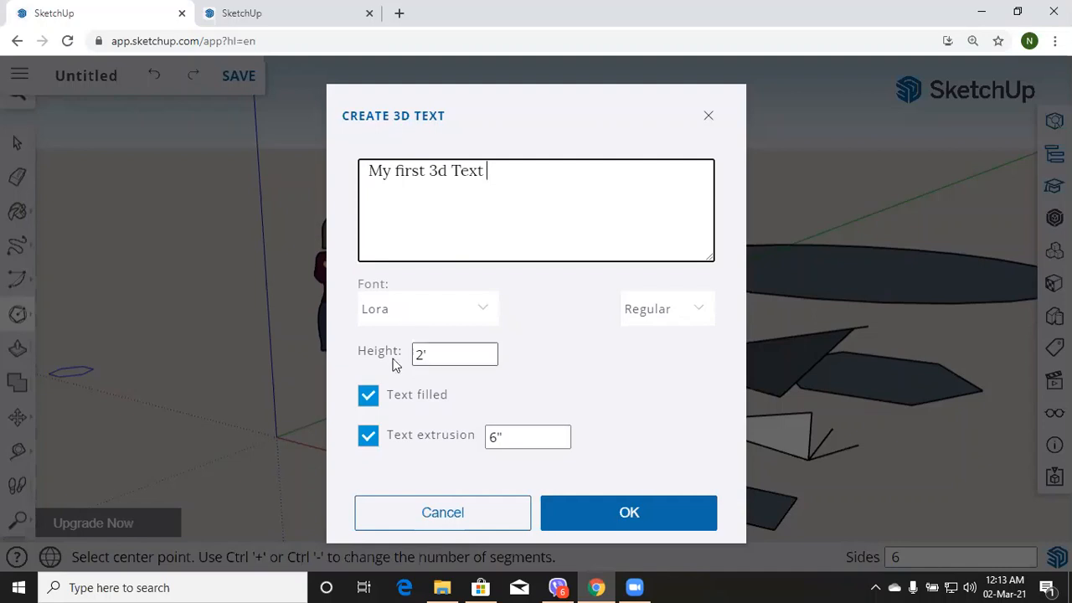
click(421, 352)
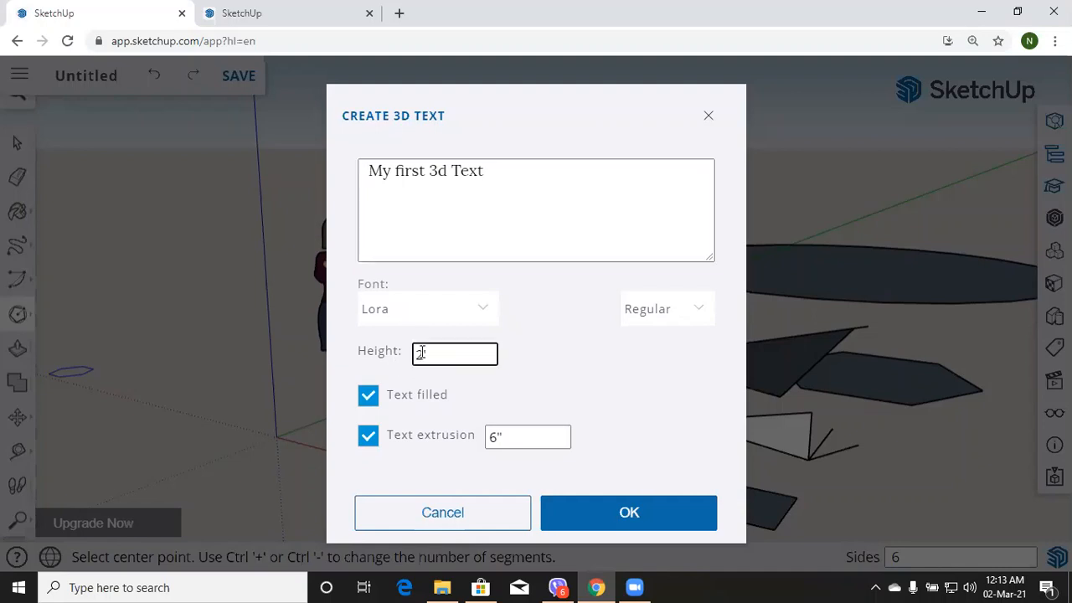
key(BackSpace)
text(1)
Step: Set the 3D text's font to Oswald and place it on the ground from the large quadrilateral across the white triangle
click(437, 304)
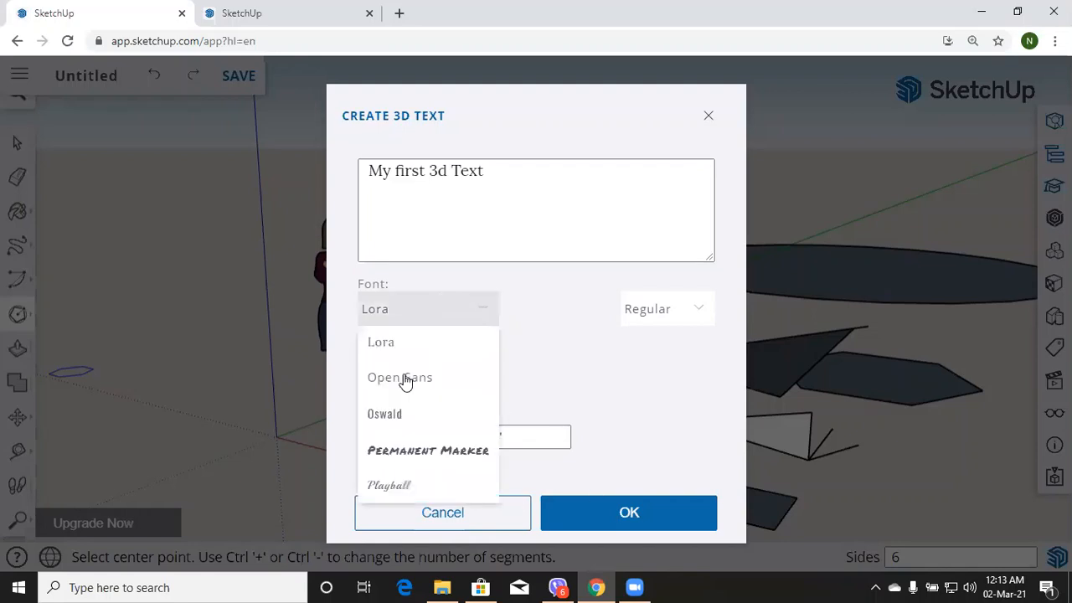
click(398, 414)
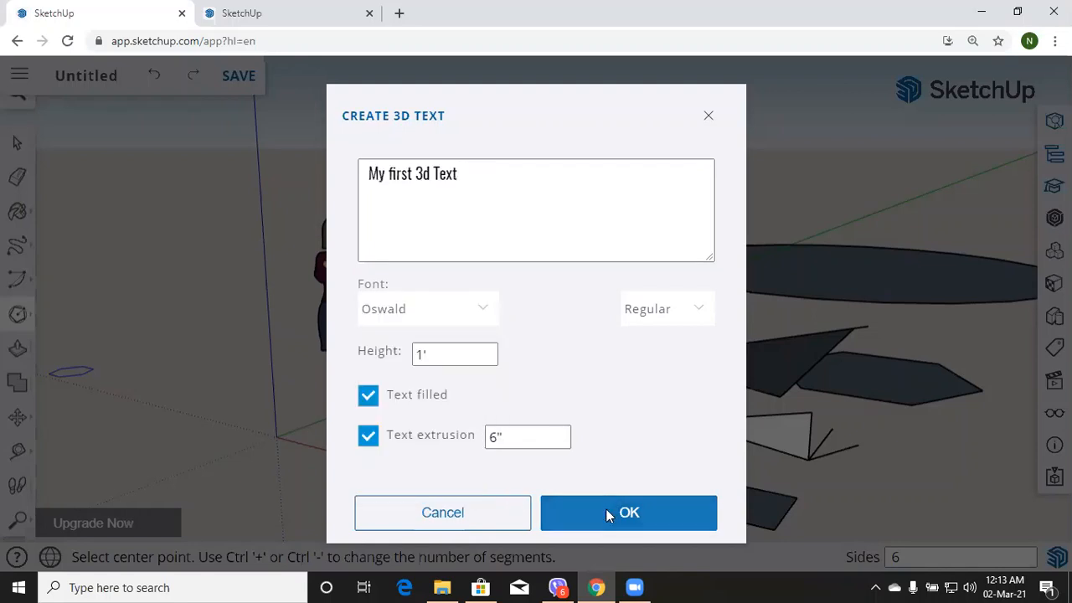
click(606, 509)
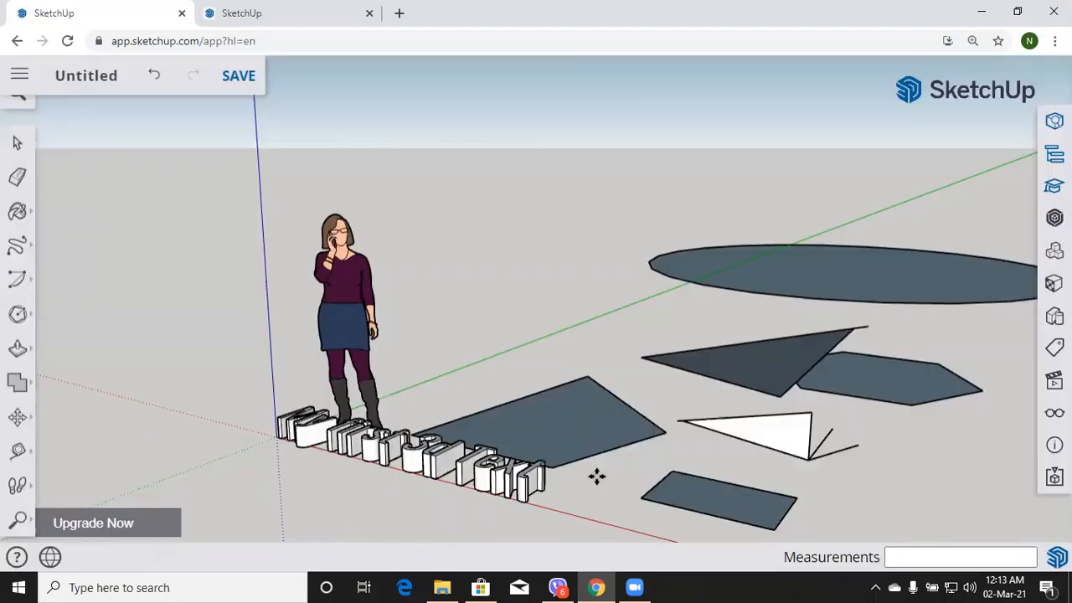
click(558, 431)
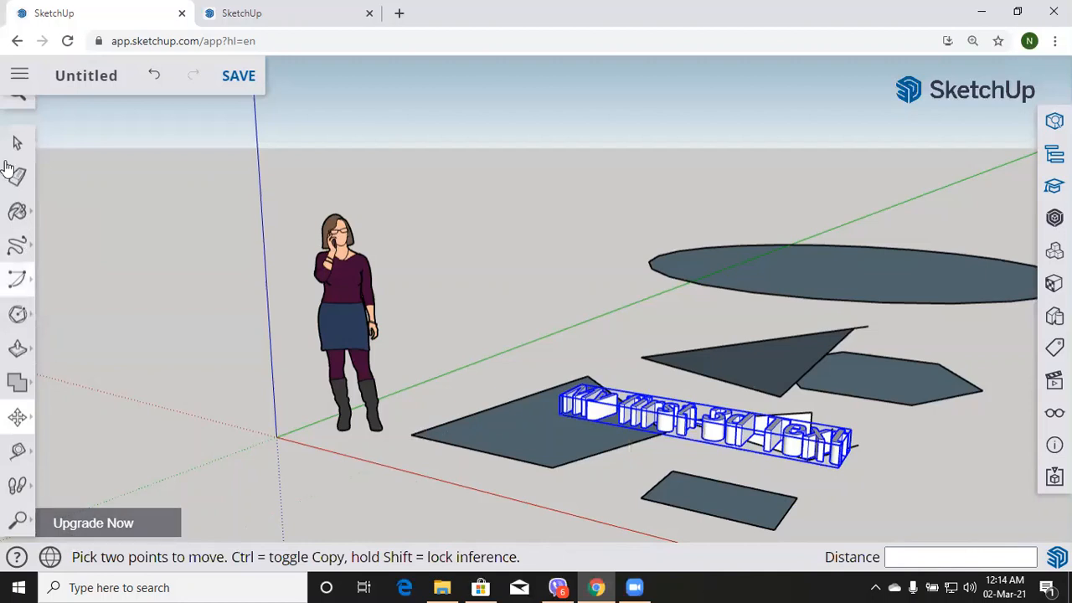
Step: Draw a line about 3' 1" long parallel to the red axis, just in front of the large quadrilateral
click(18, 245)
click(67, 226)
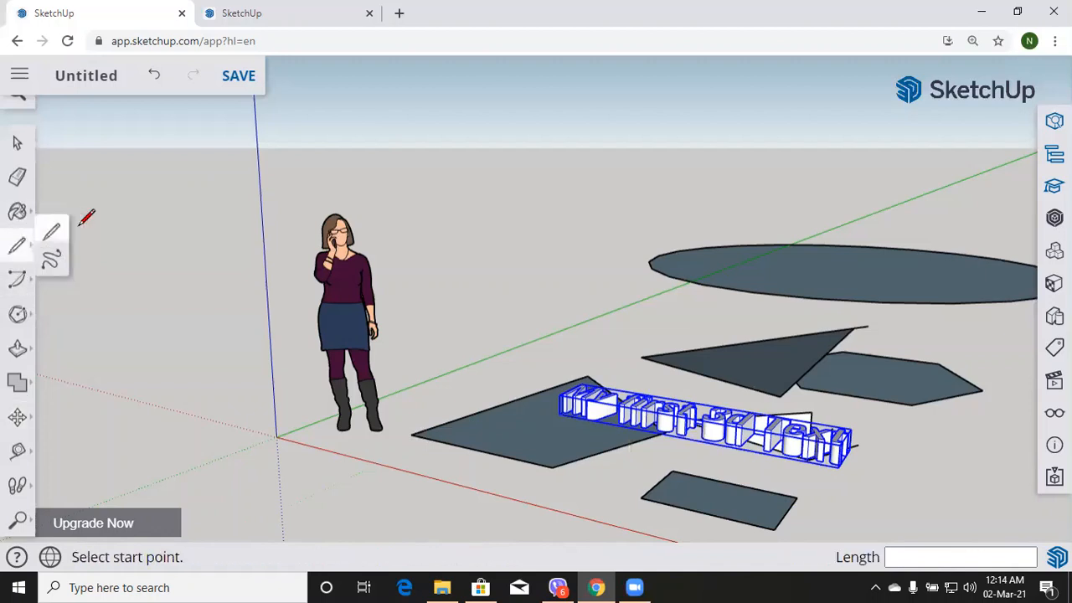
click(455, 457)
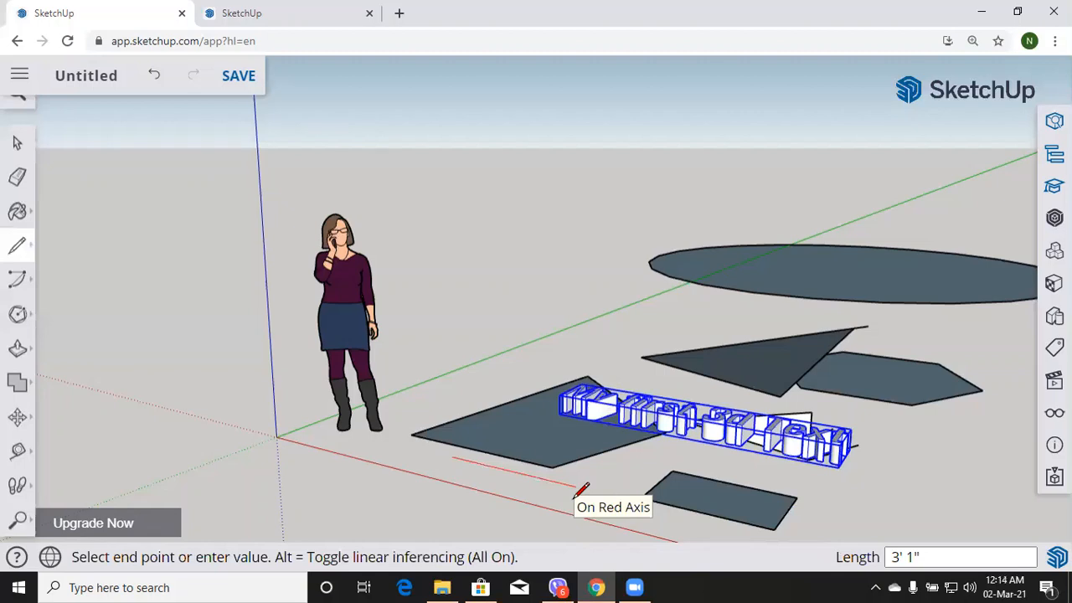
click(576, 488)
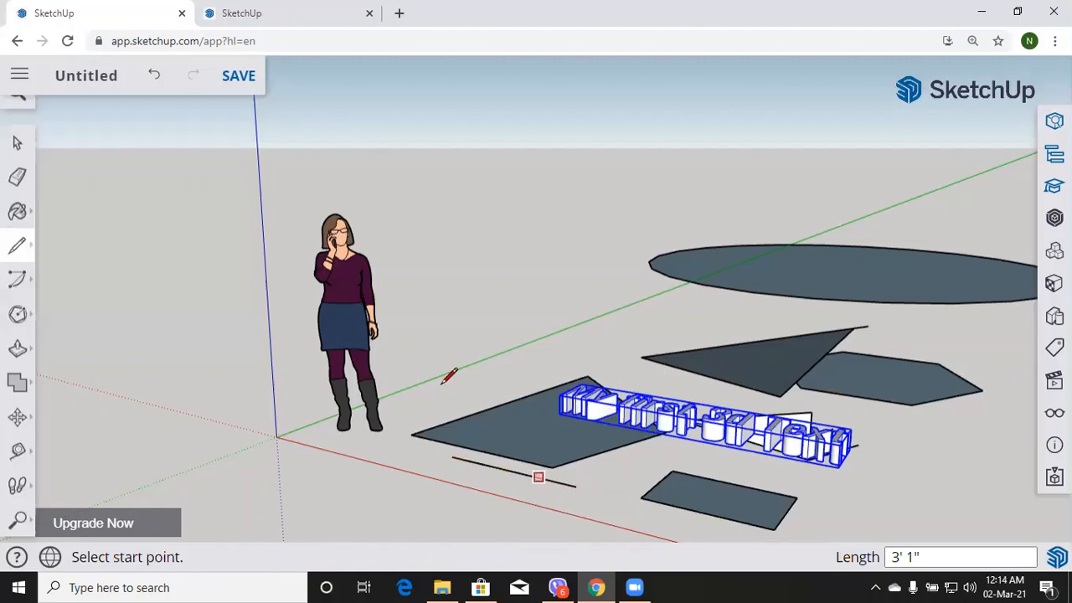
Step: Draw a line about 7' 10" long parallel to the green axis, and a vertical line about 1' 7" long beside the figure
click(416, 397)
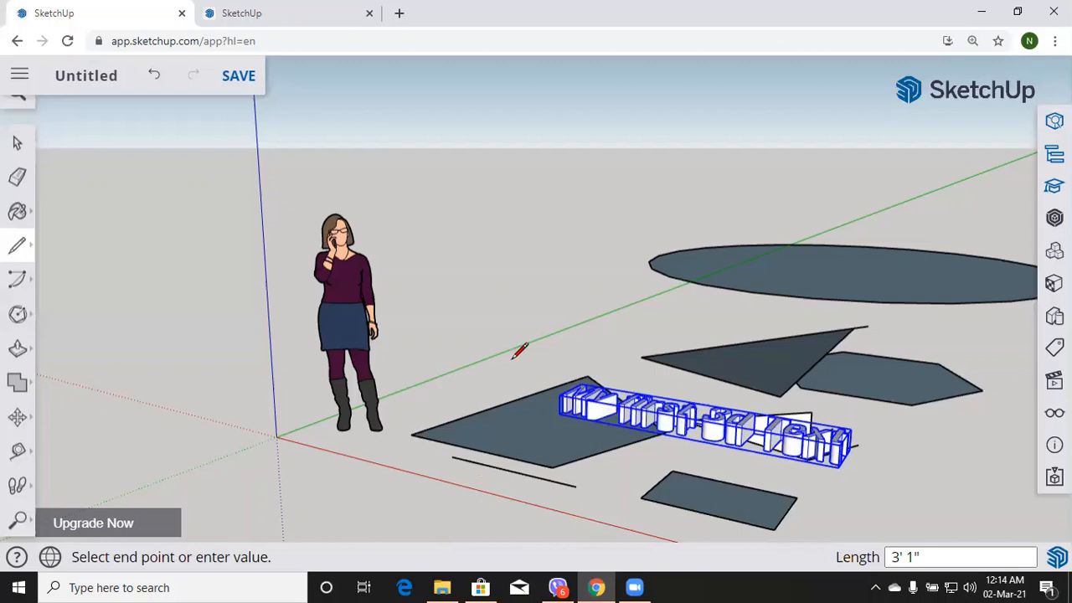
click(561, 345)
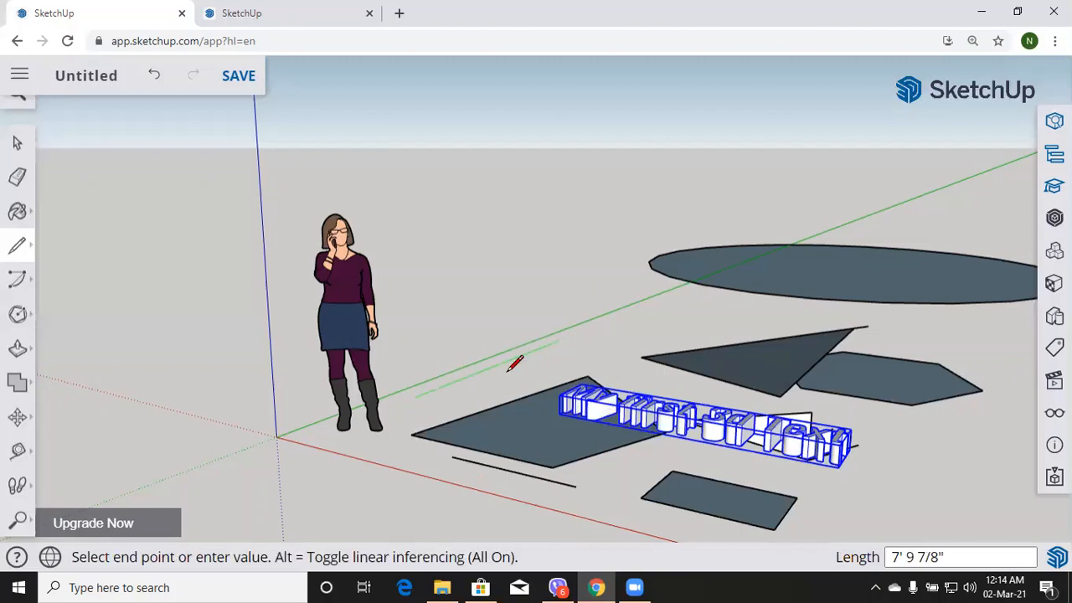
click(295, 236)
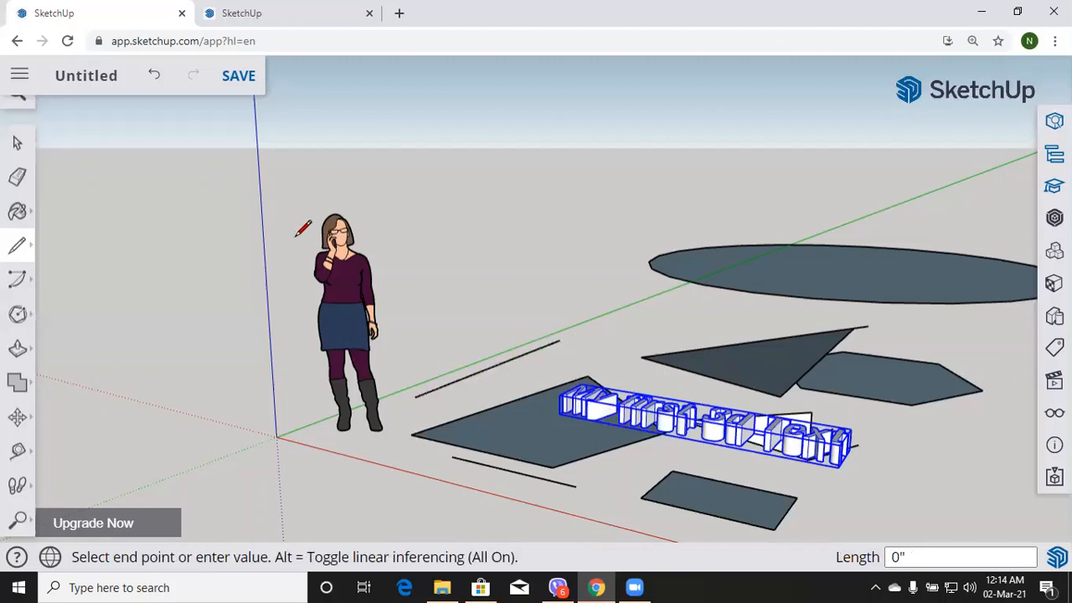
click(302, 347)
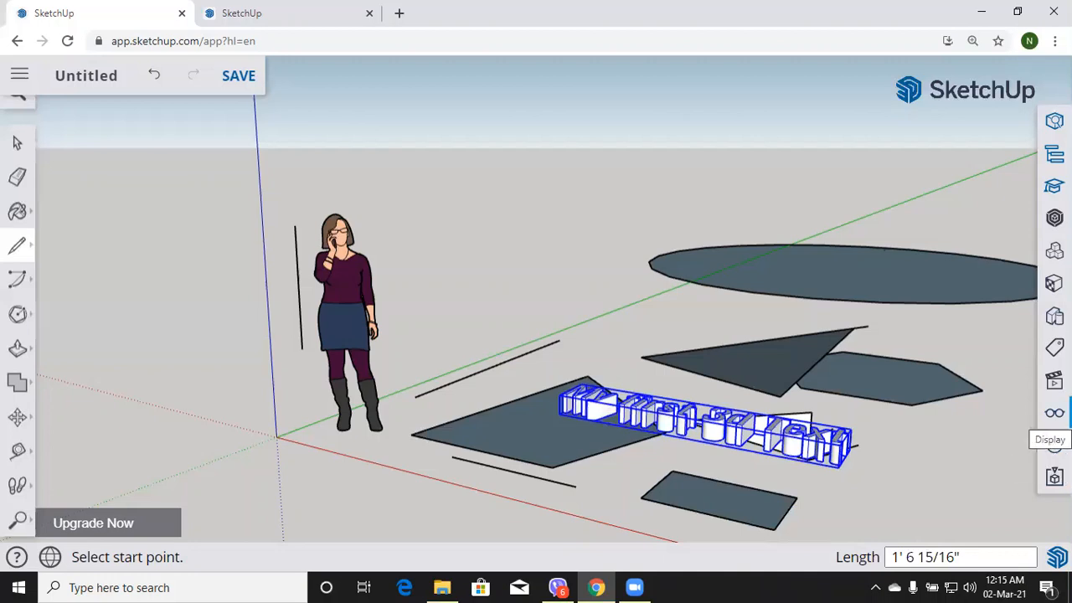
Step: Try the display settings by hiding and restoring the axes and guides, and showing and hiding the section planes
click(1054, 413)
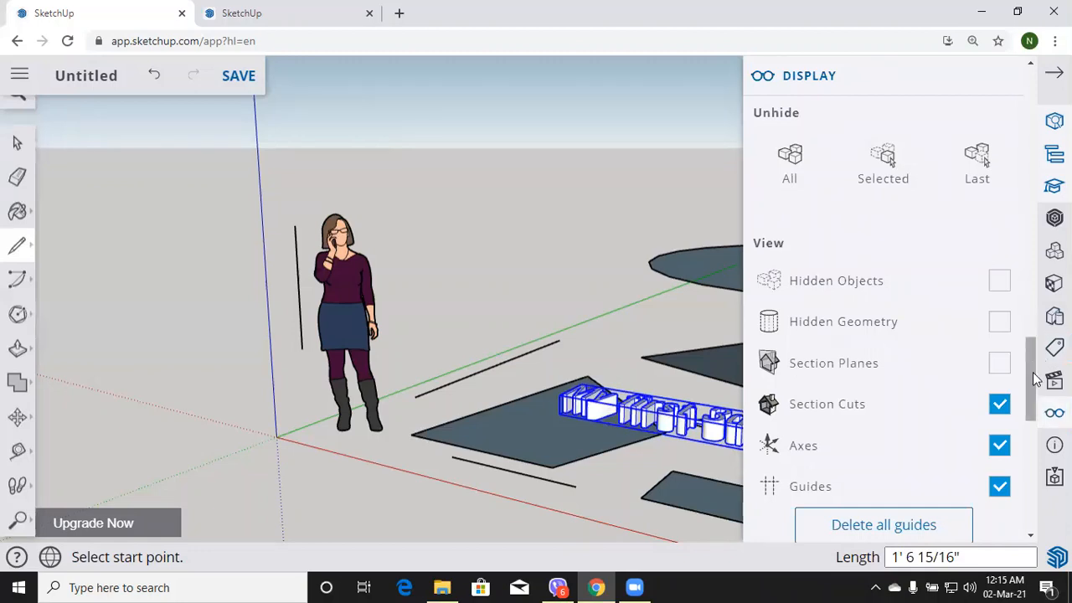
scroll(1029, 363, down, 1)
scroll(998, 299, down, 1)
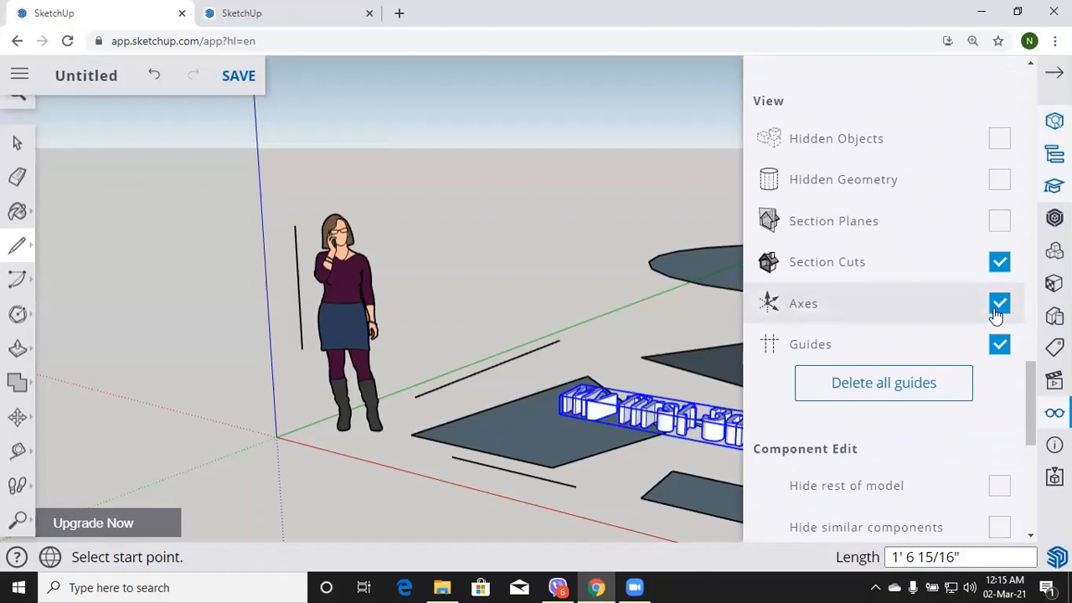
click(998, 311)
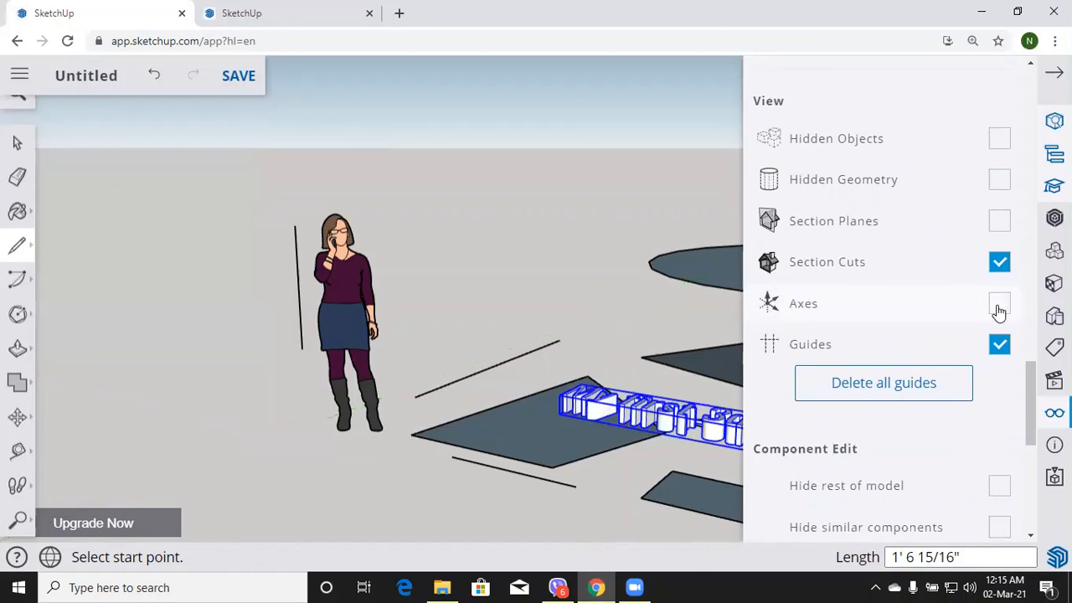
click(999, 346)
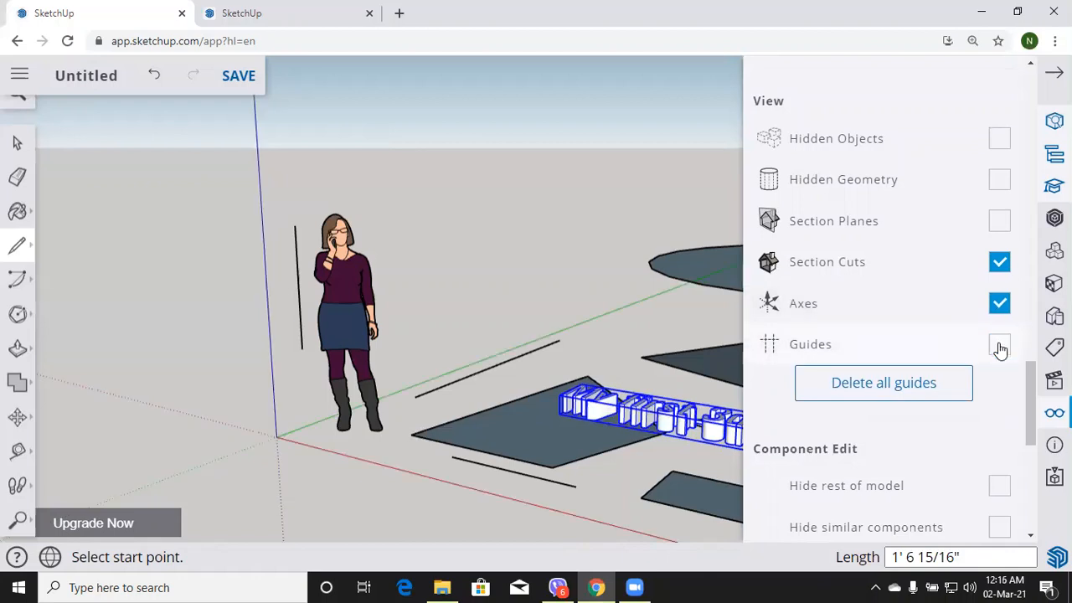
click(998, 347)
click(1000, 226)
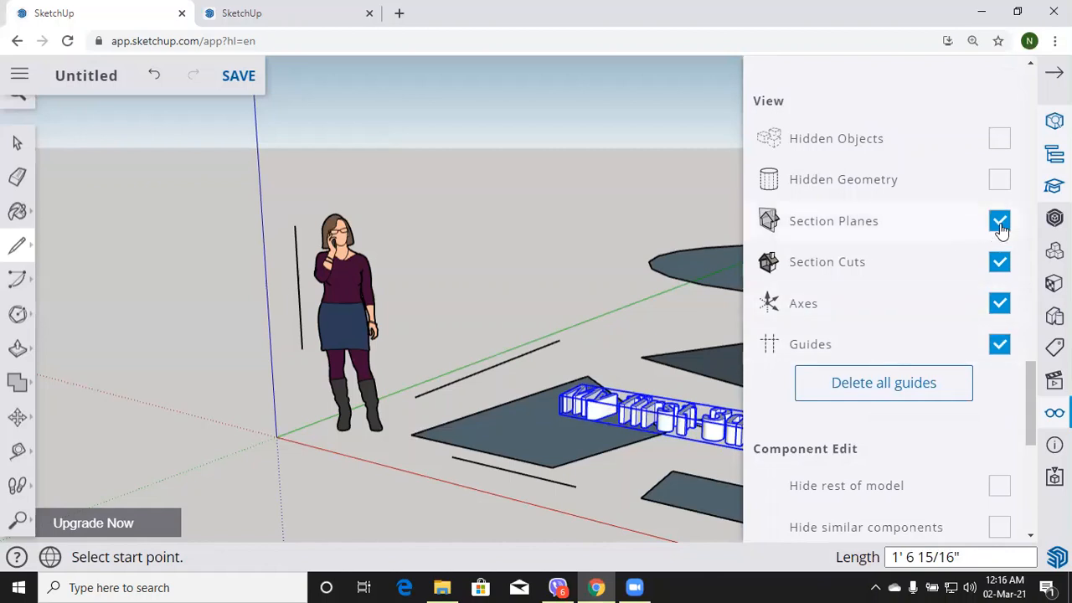
click(1000, 226)
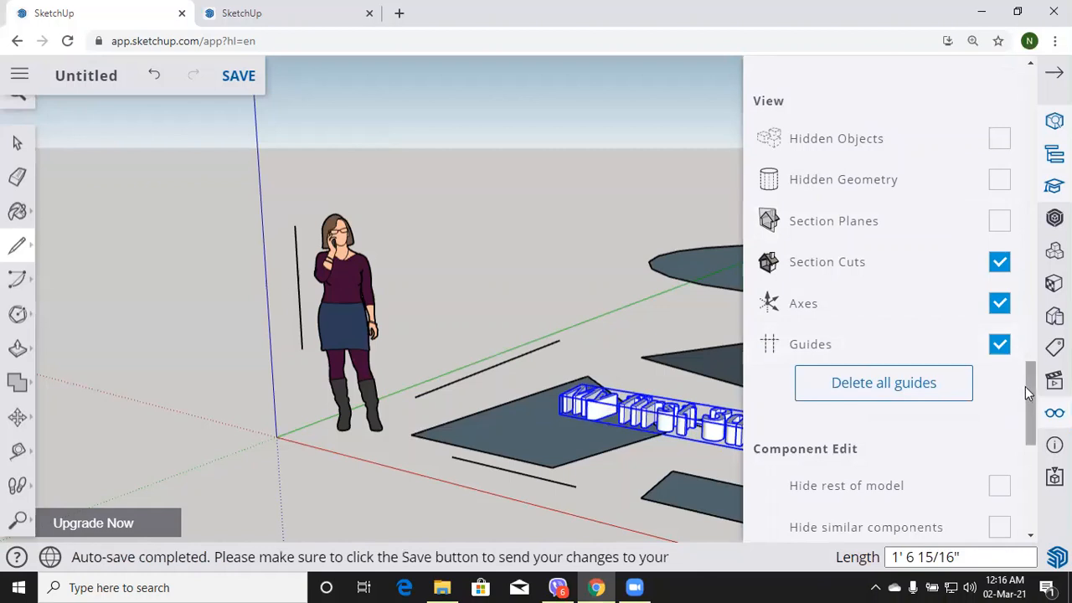
Step: Start a line behind the one parallel to the green axis, and turn on shadows for the model
scroll(896, 393, up, 3)
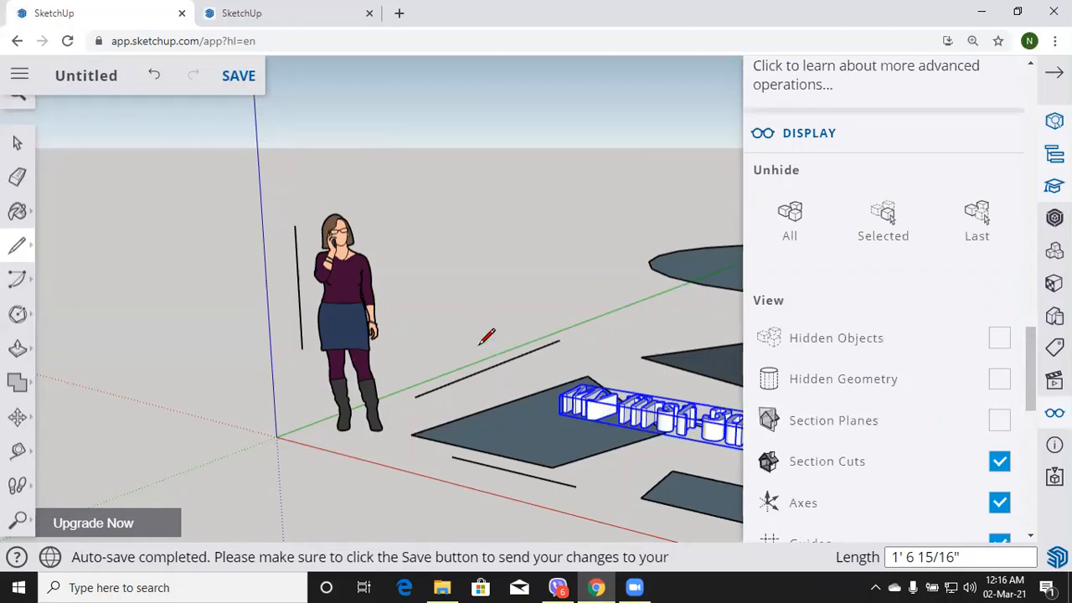
click(560, 339)
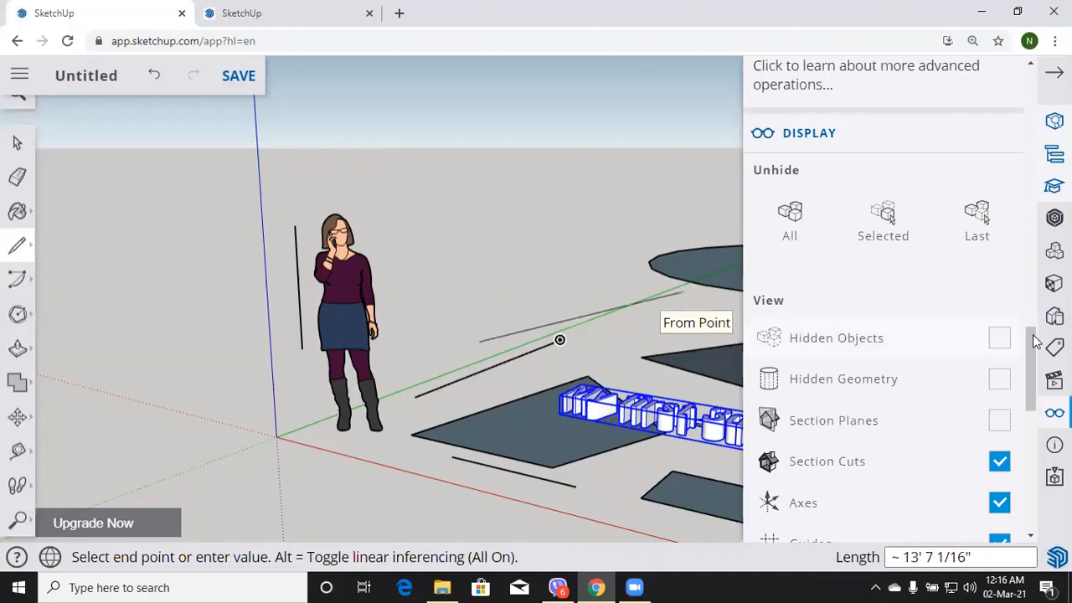
scroll(1034, 375, down, 2)
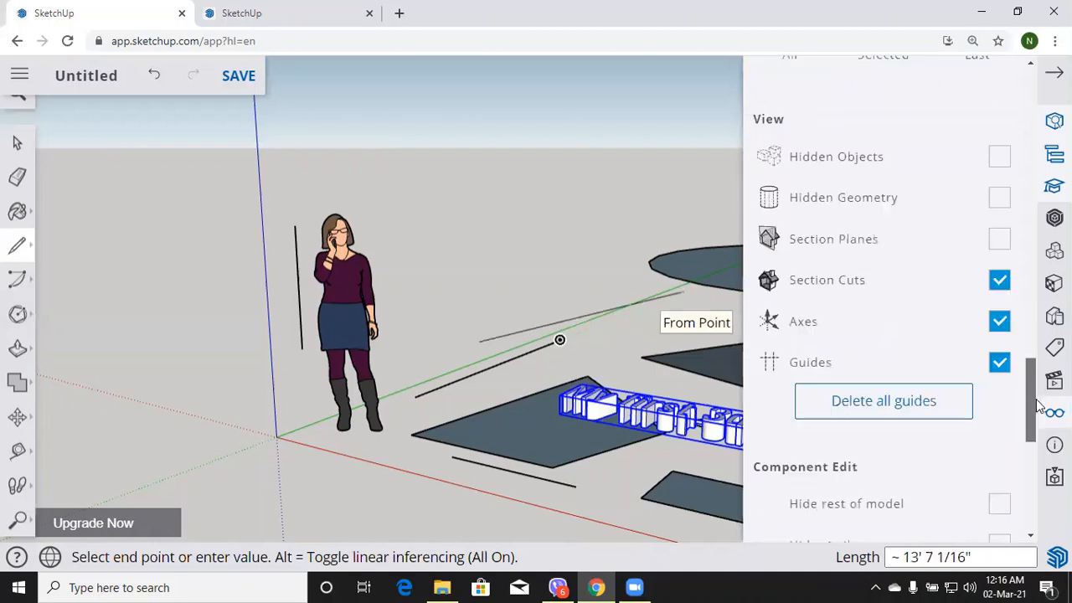
scroll(1038, 406, down, 1)
scroll(1038, 410, down, 1)
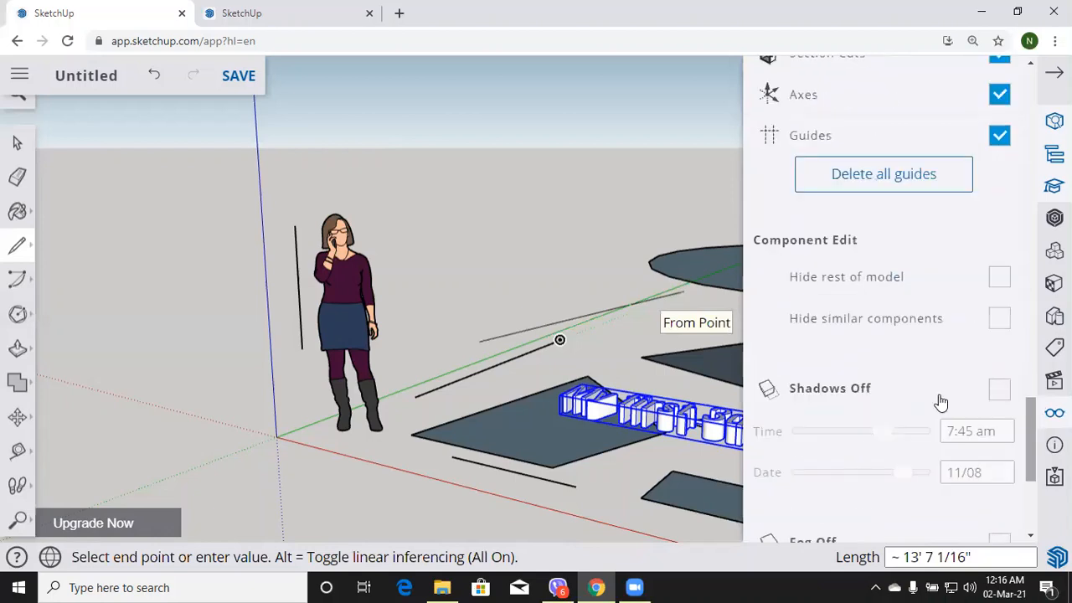
click(997, 394)
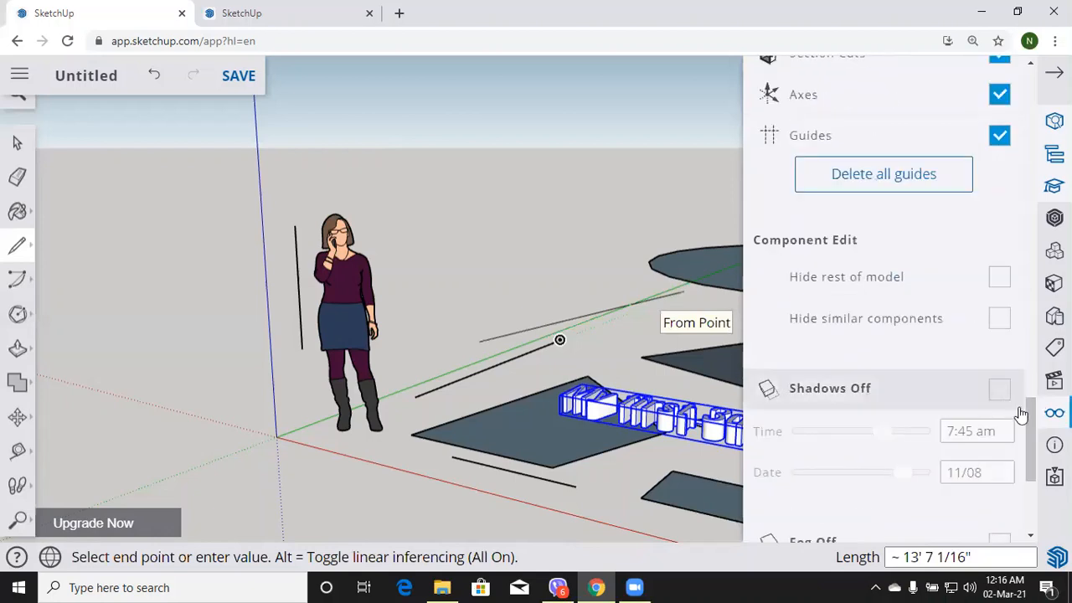
Step: Try the component editing options that hide the rest of the model and similar components, and turn both off again
scroll(1035, 427, down, 1)
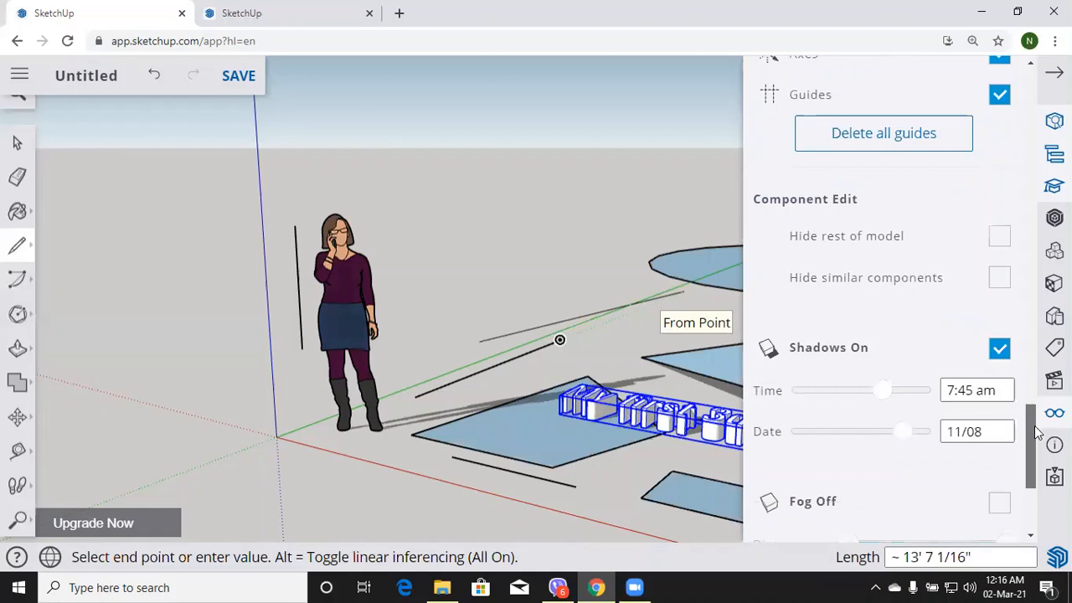
scroll(1034, 427, down, 1)
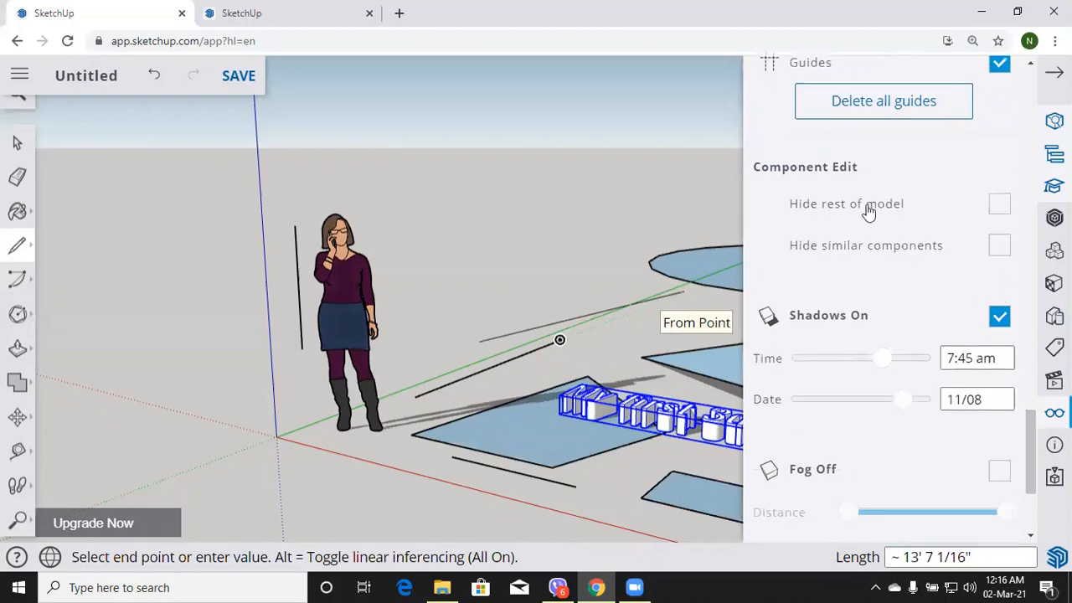
click(996, 206)
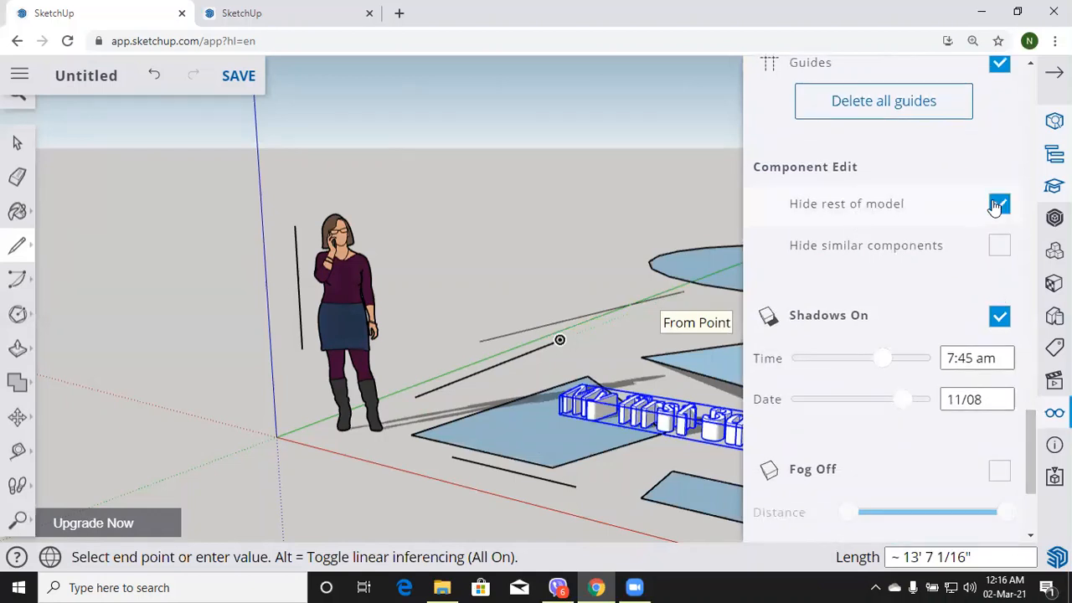
click(998, 249)
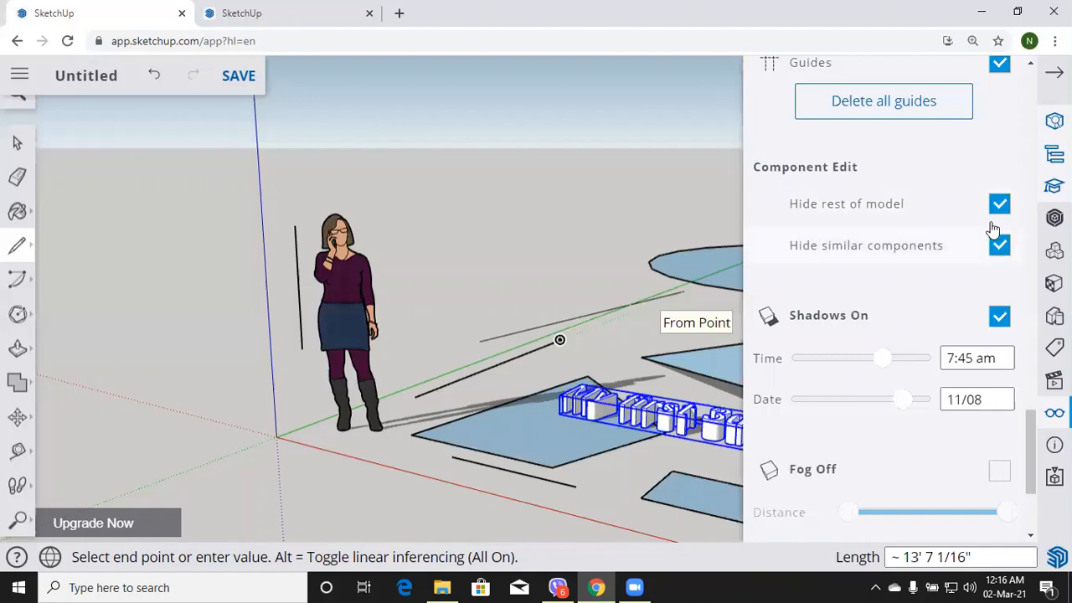
click(998, 208)
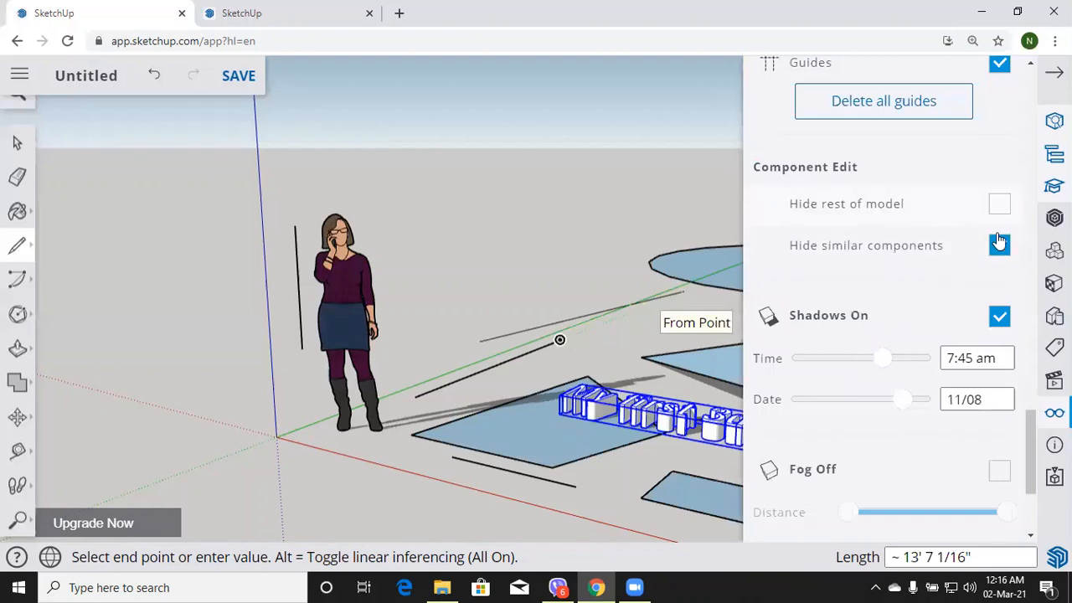
click(998, 248)
Step: Turn on fog for the model and look through the remaining display settings
scroll(1030, 474, down, 1)
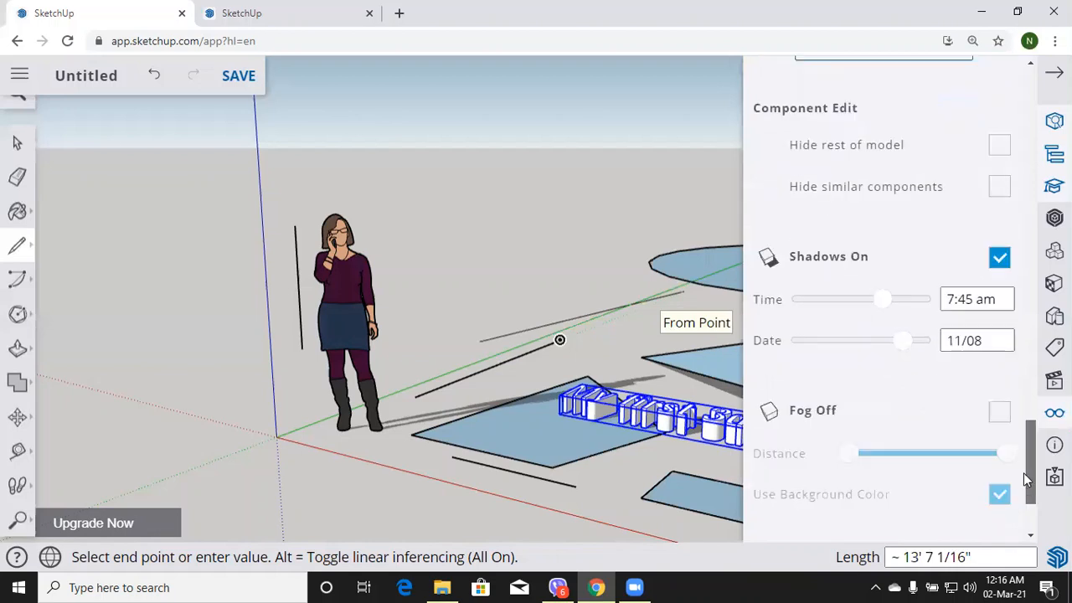
click(999, 406)
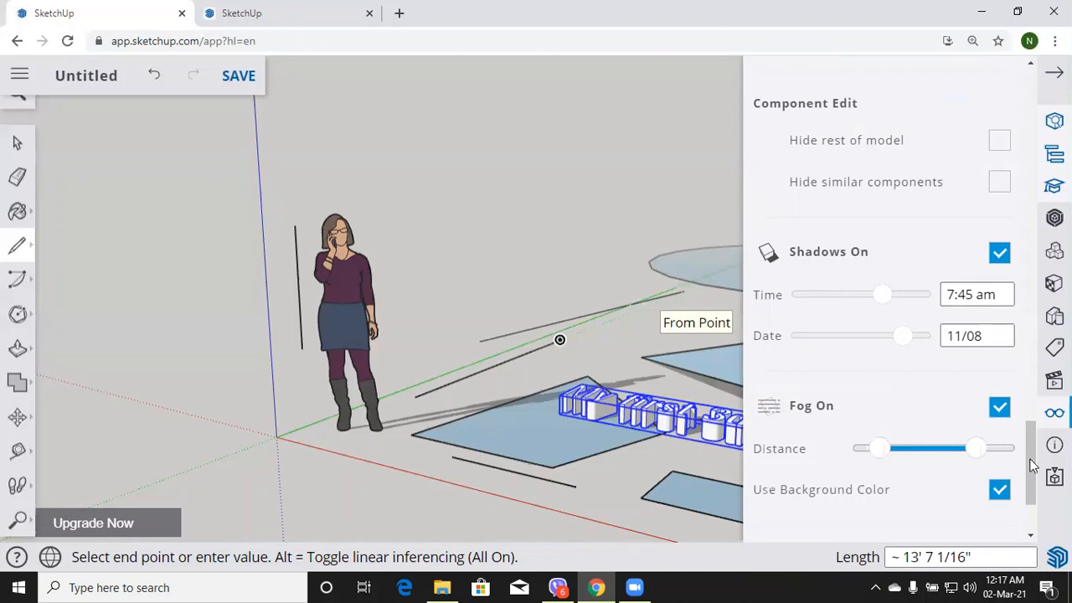
scroll(945, 374, down, 2)
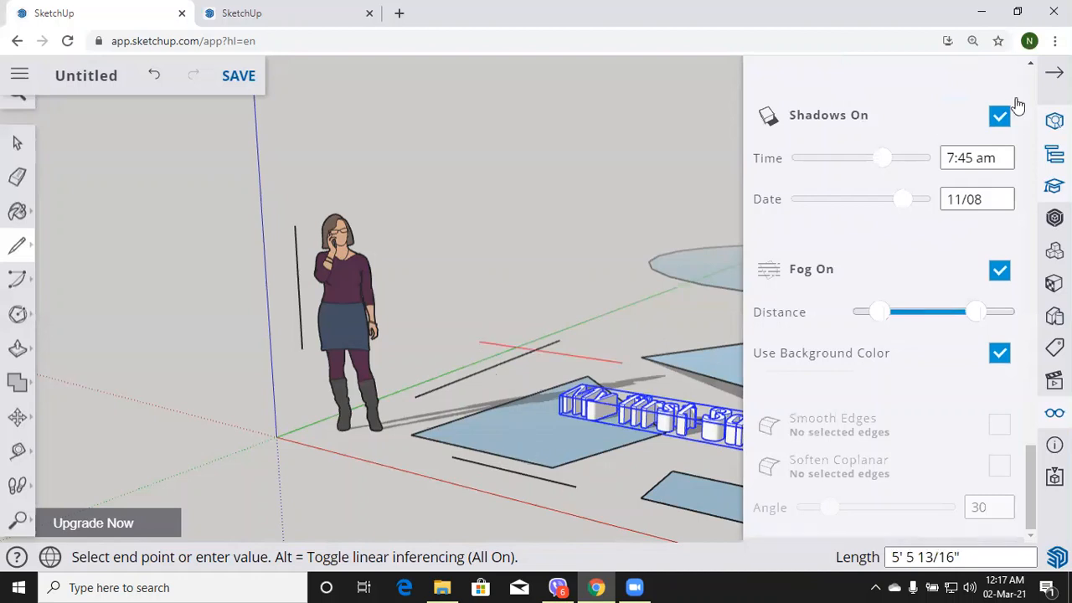
Step: Close the display settings and finish the pending line at about 13' 4", ending it at the large ellipse
click(1054, 73)
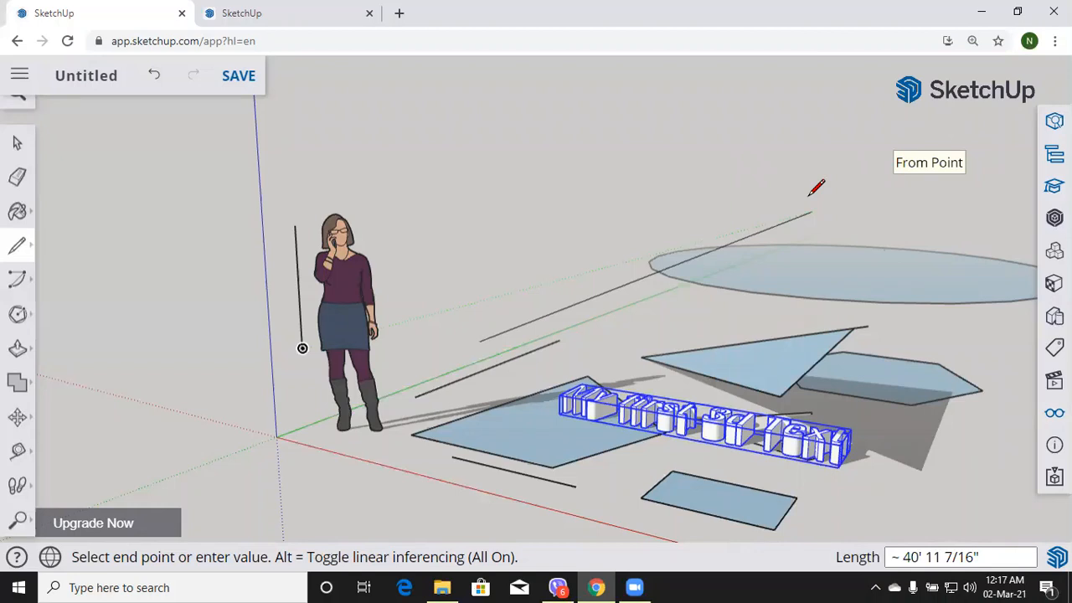
click(724, 234)
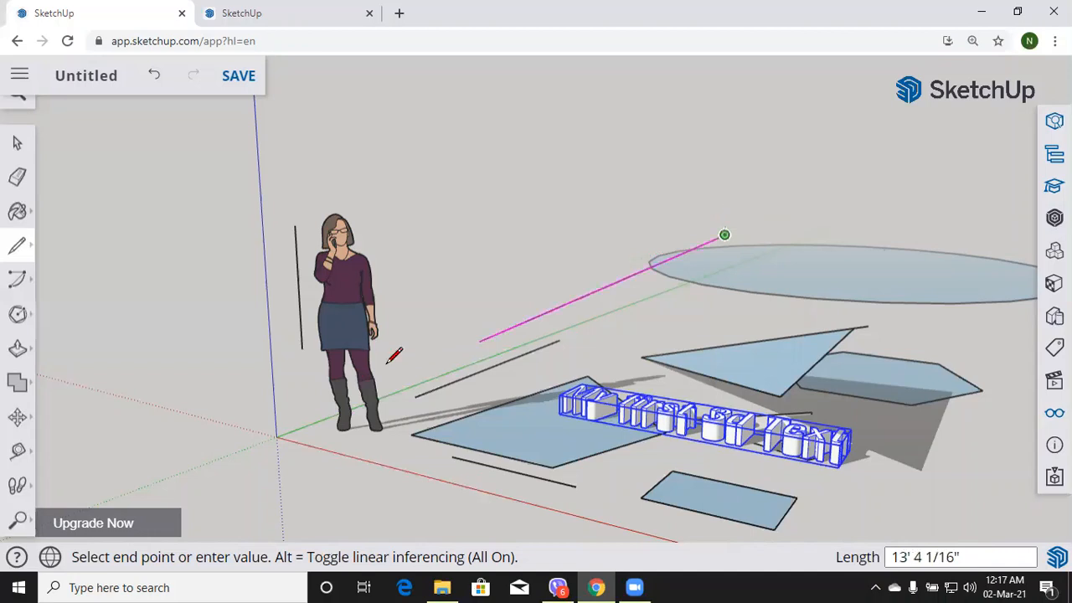
key(Escape)
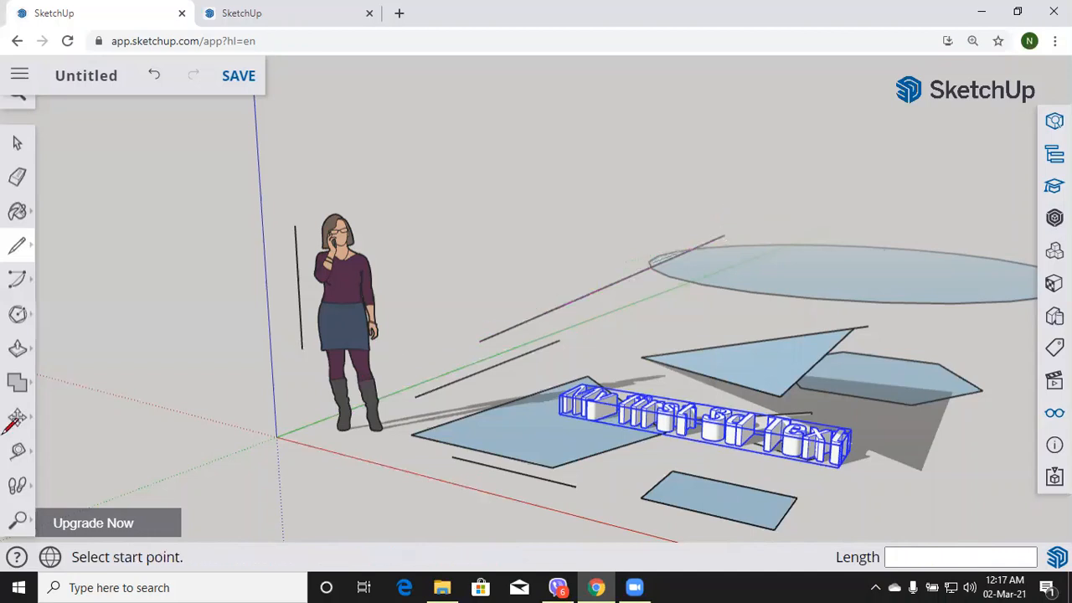
Step: Push the raised triangle down about 3' 8" with Push/Pull to make a solid block over the 3D text
click(18, 351)
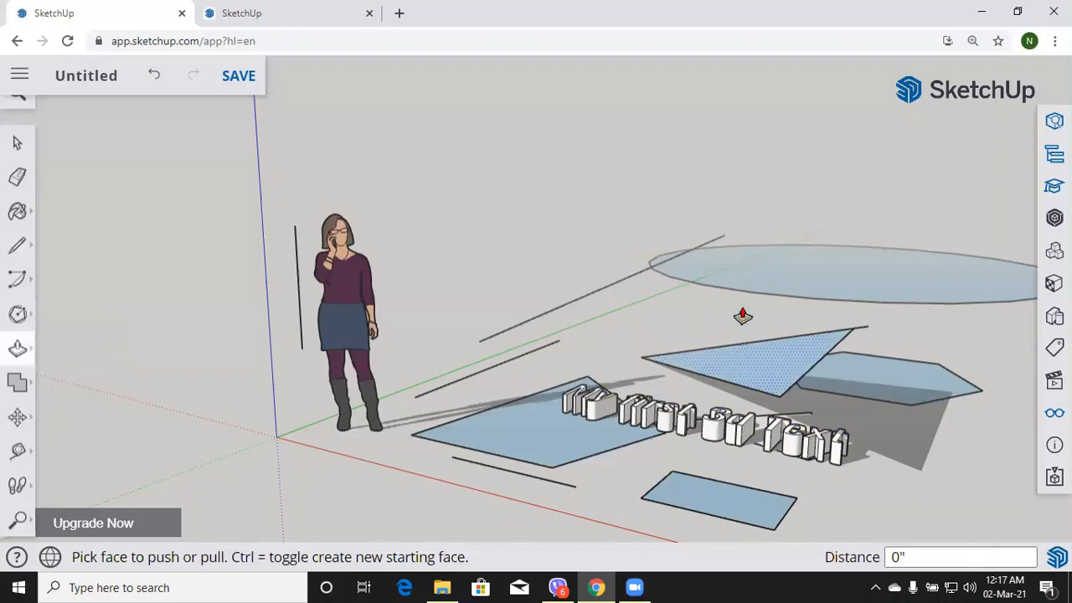
click(734, 273)
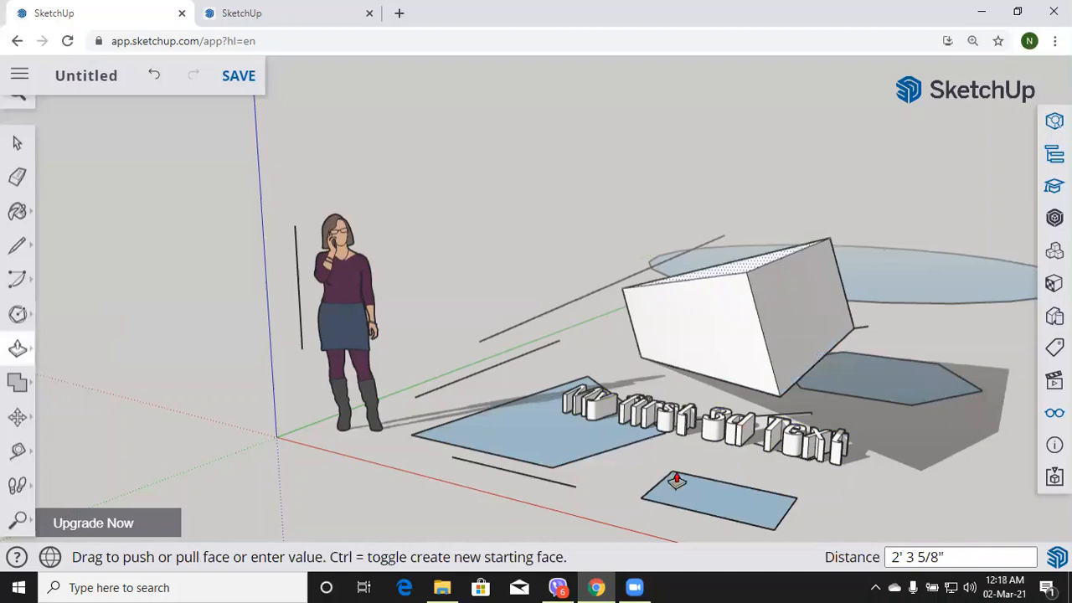
click(673, 458)
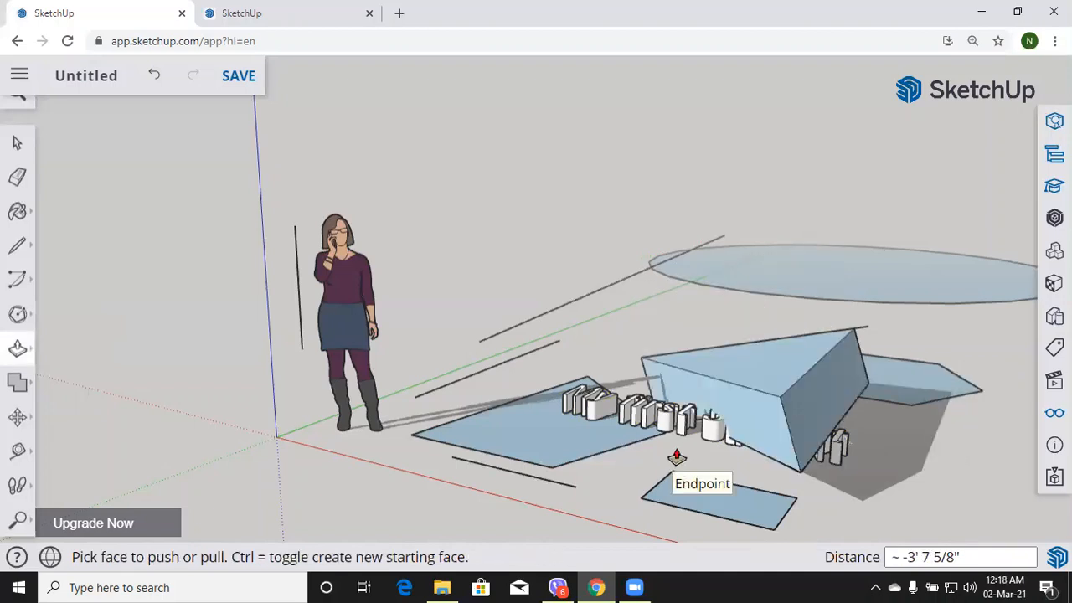
Step: Push/Pull the small front rectangle up about 1' 6", the larger rectangle about 3' and the large ellipse about 3' 10"
click(687, 488)
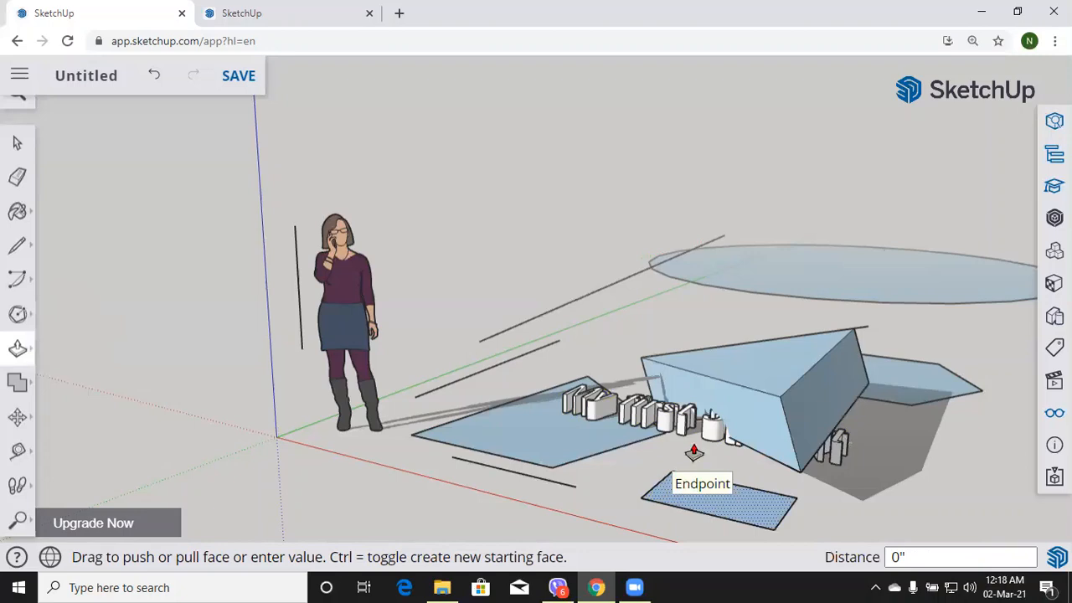
click(606, 425)
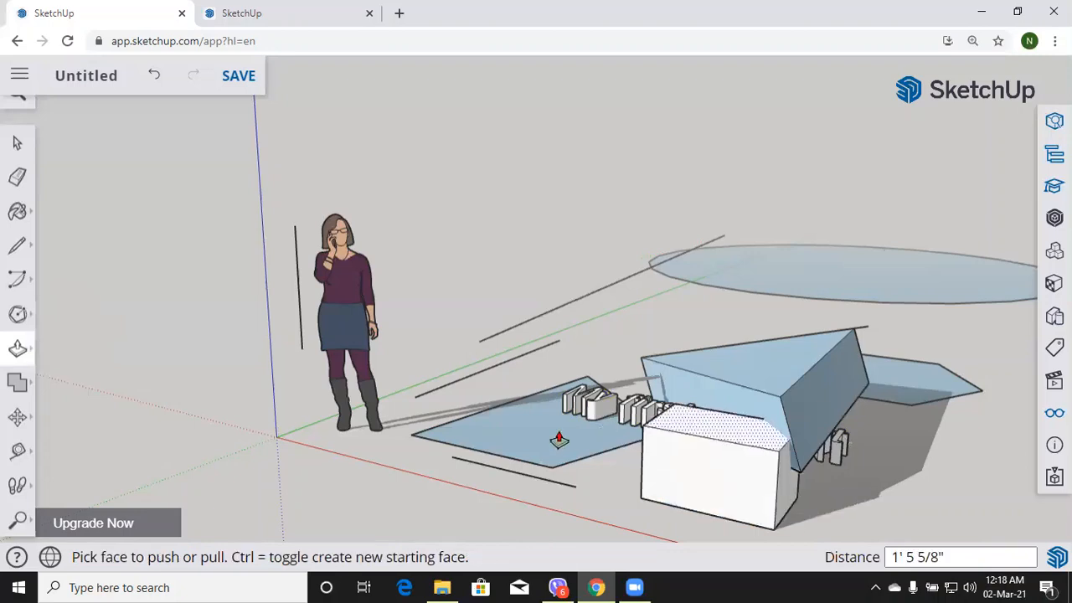
click(555, 393)
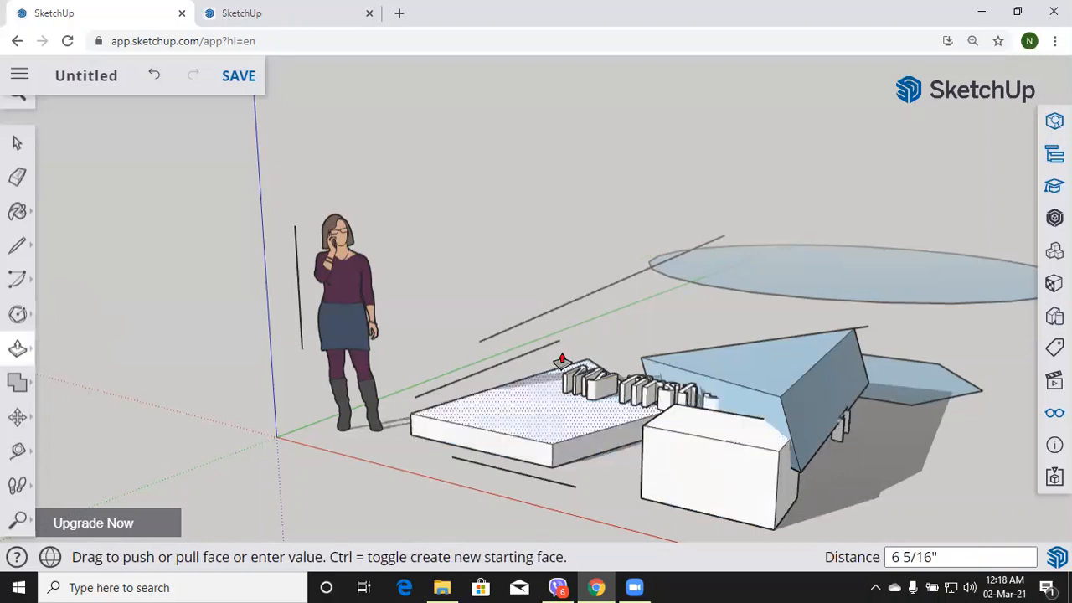
click(567, 292)
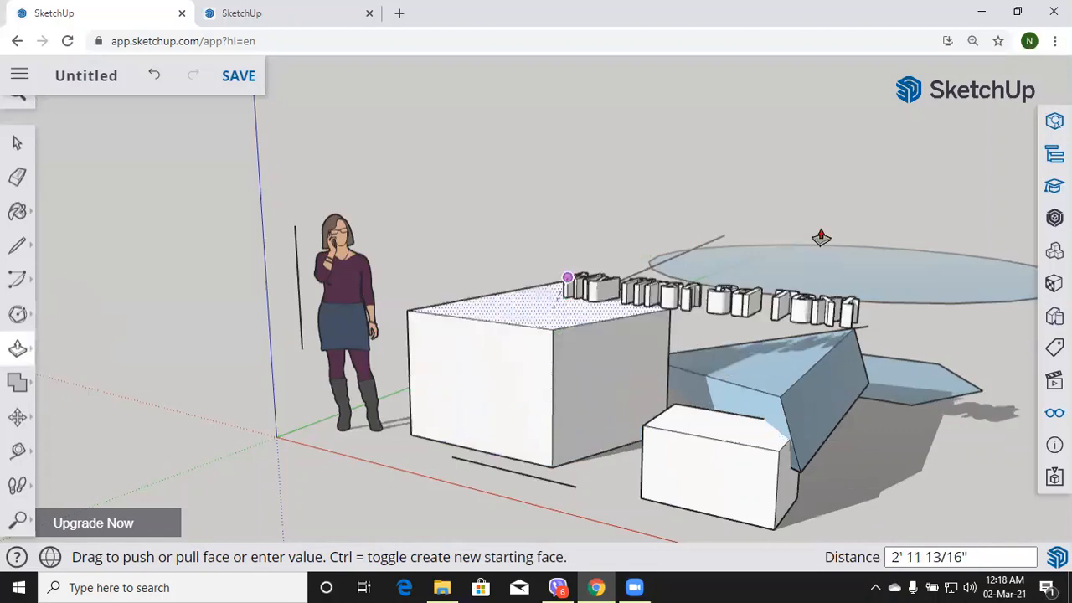
click(815, 208)
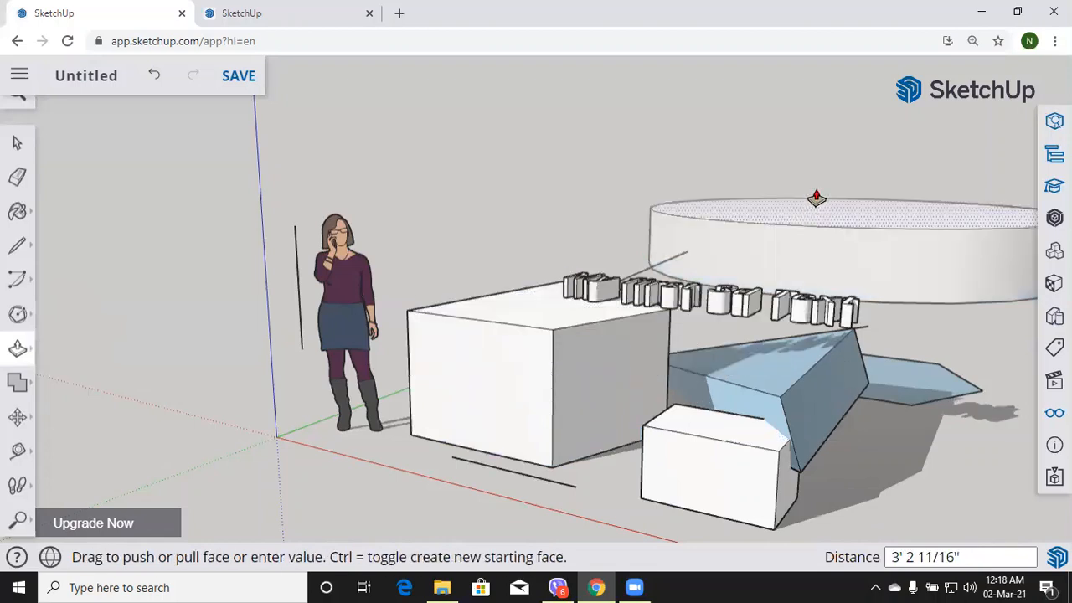
click(816, 198)
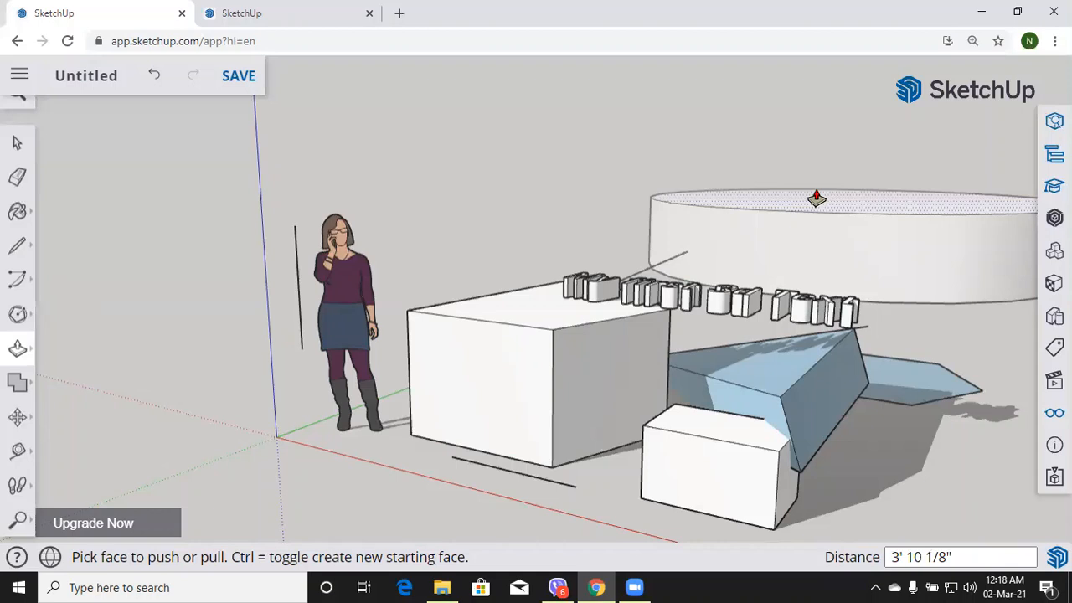
Step: Extrude the side face of the tall rectangular box toward the triangular block with Follow Me
click(19, 352)
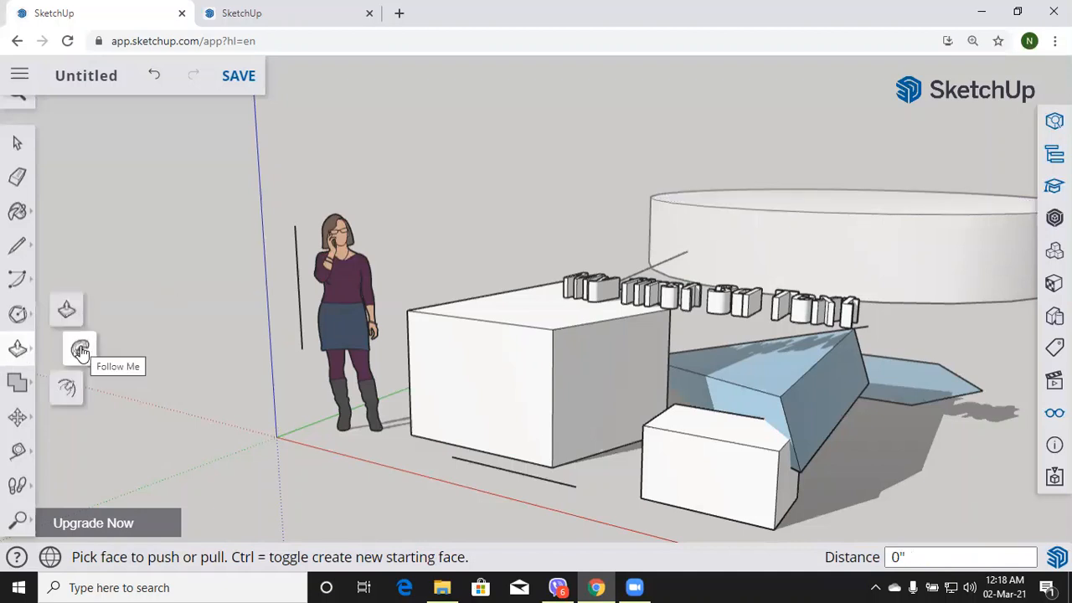
click(80, 352)
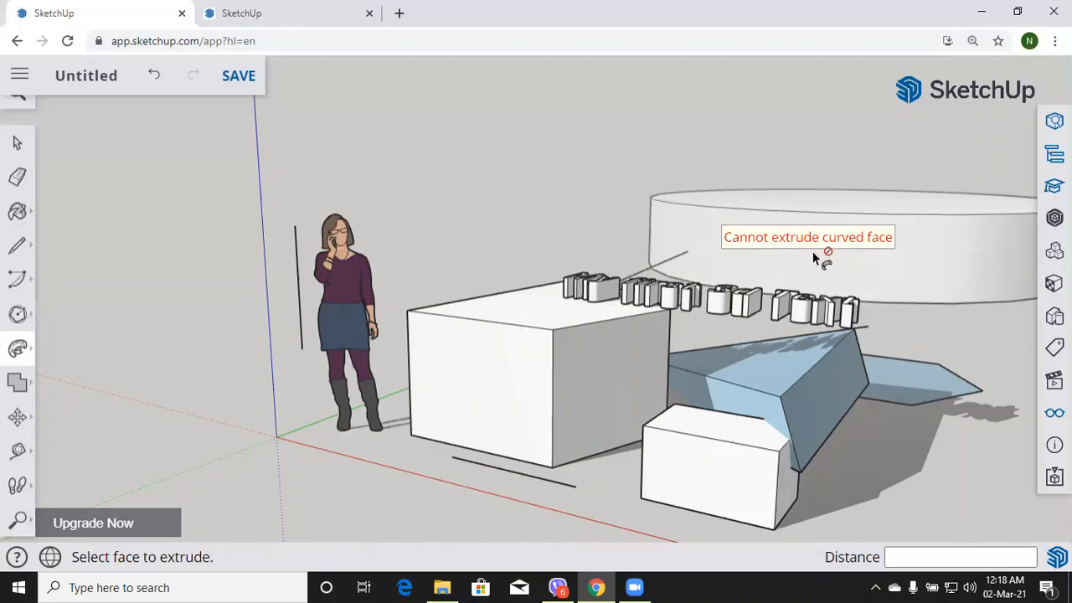
click(571, 336)
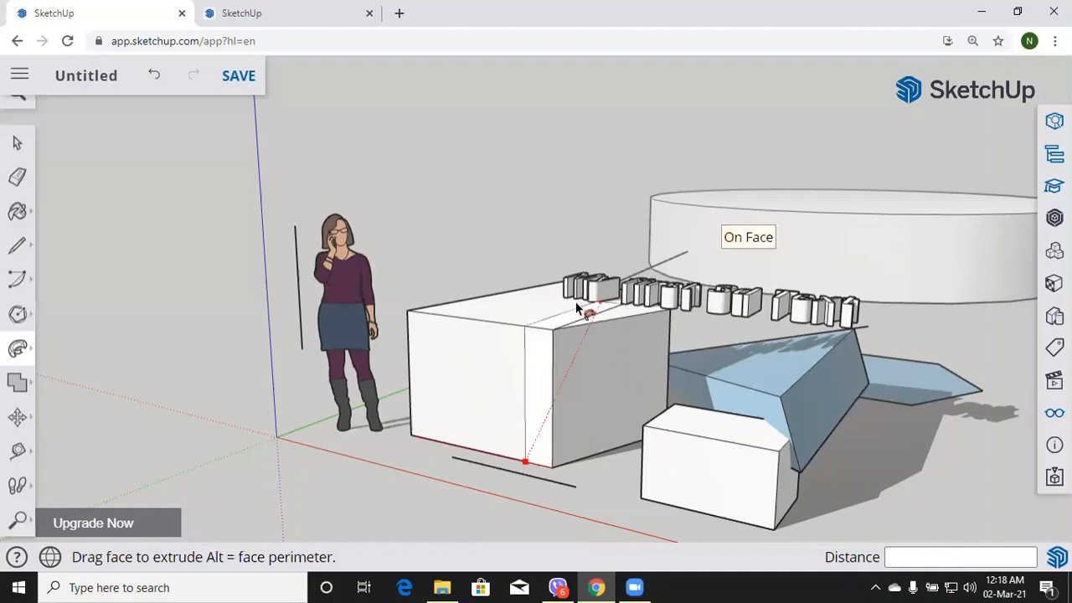
click(641, 369)
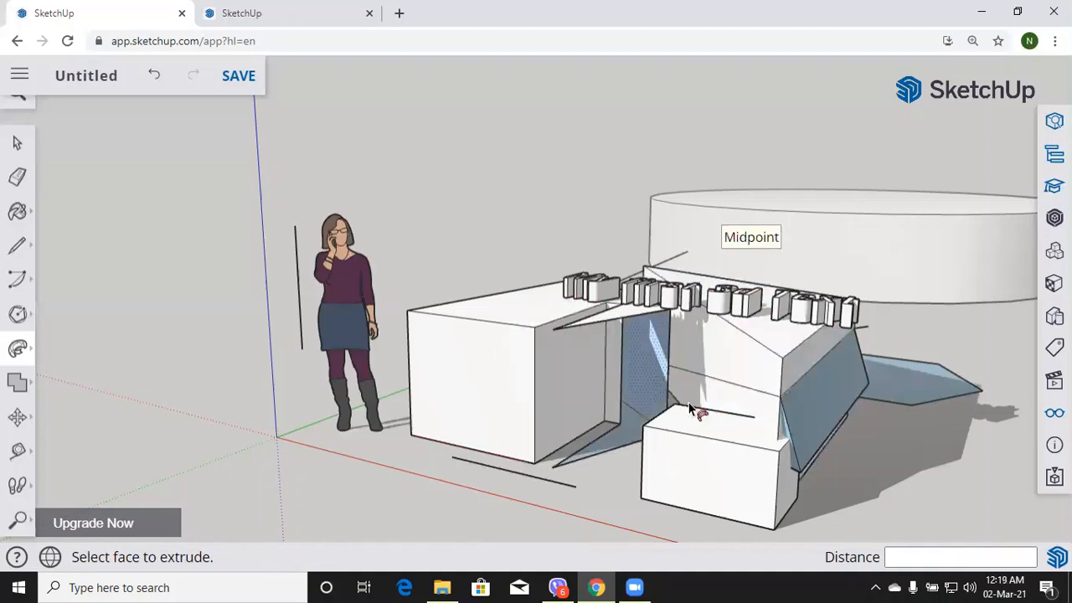
Step: Extrude two more faces of the cut-open rectangular box with Follow Me, following its nearby edges
click(613, 418)
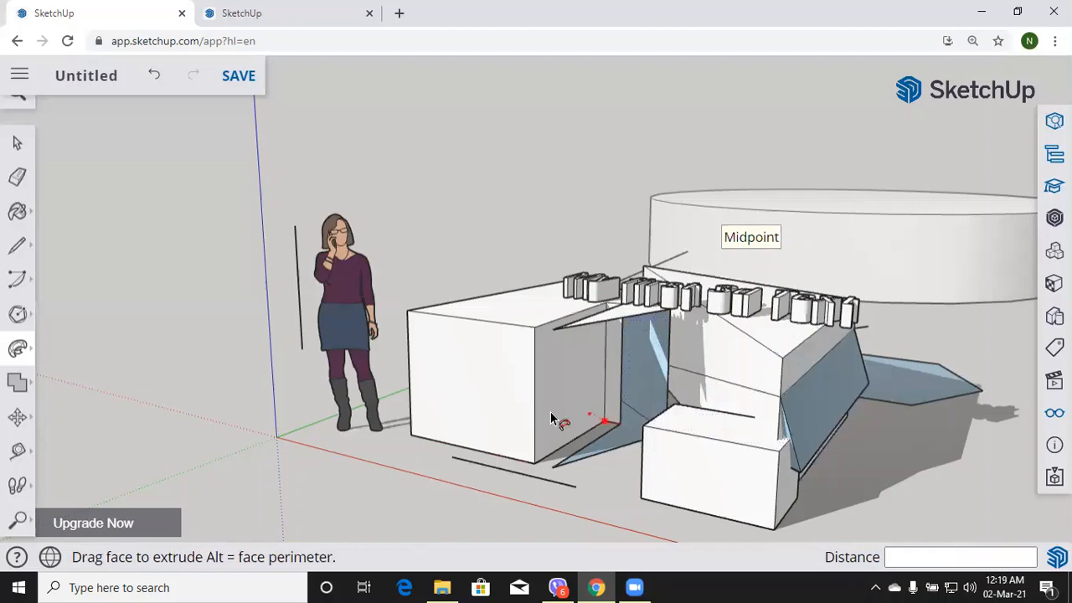
click(586, 432)
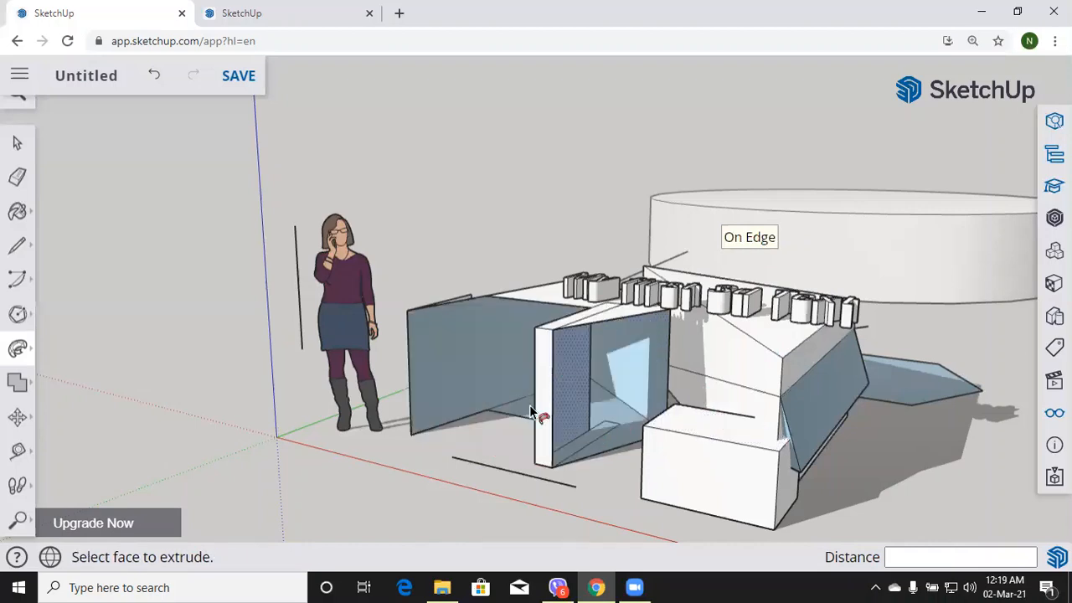
click(545, 402)
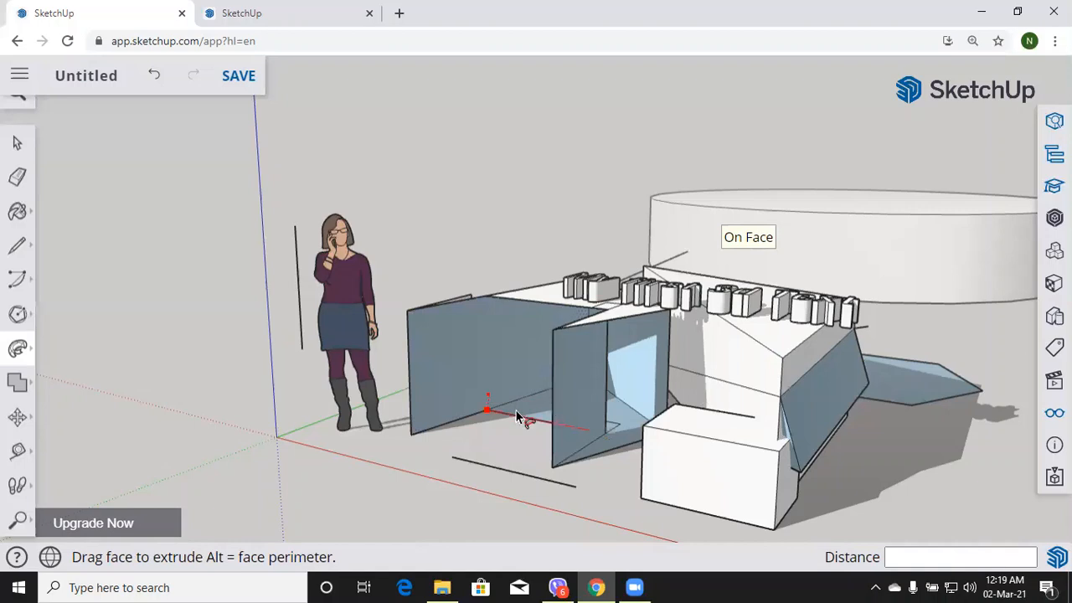
click(516, 412)
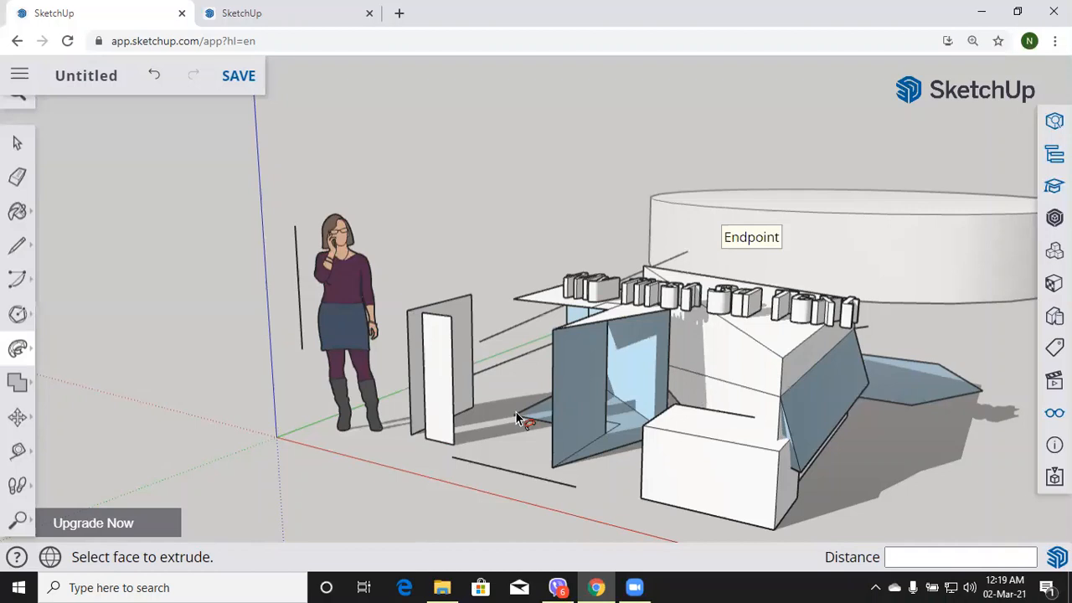
Step: Draw two joined lines on the ground beside the triangular block, about 1' 6" and 1' 1" long, with the Line tool
click(17, 245)
click(61, 236)
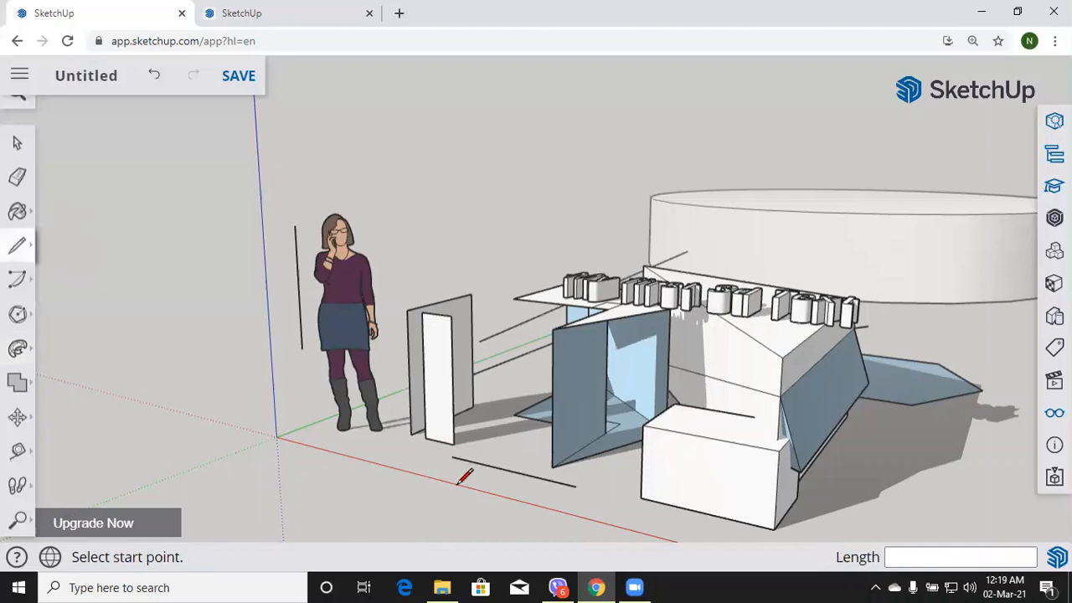
click(890, 431)
click(885, 427)
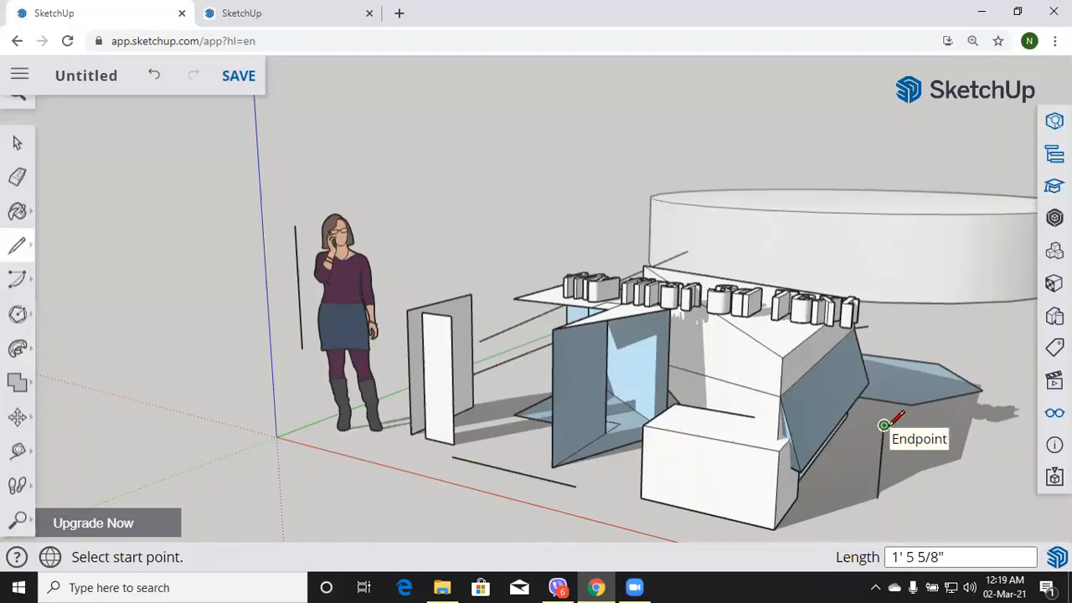
click(883, 425)
click(946, 436)
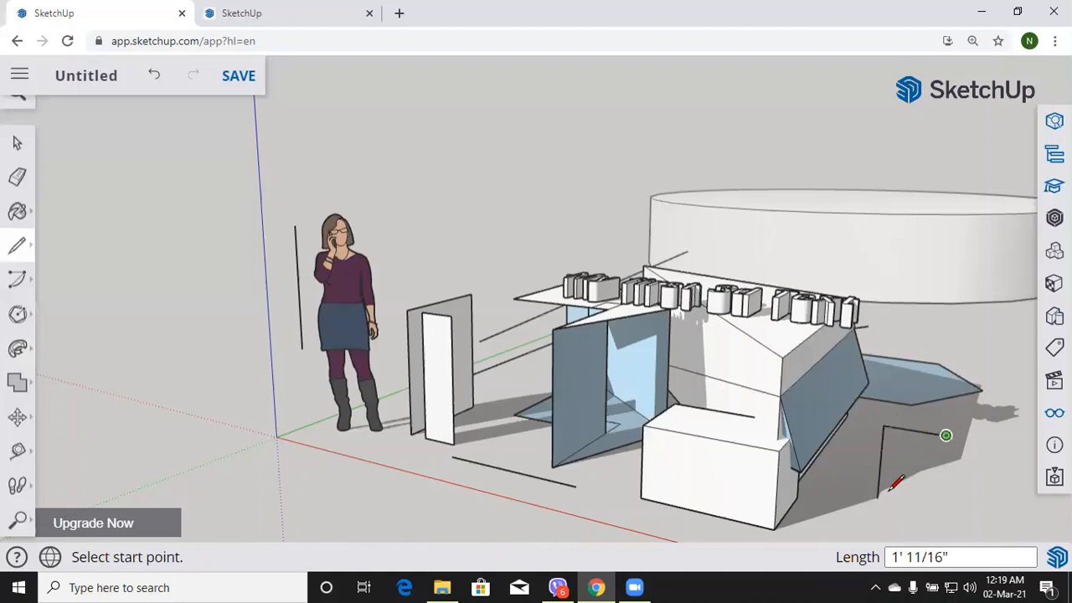
Step: Complete the four-sided outline with a front edge about 11" long and a line closing it to the open corner
click(925, 501)
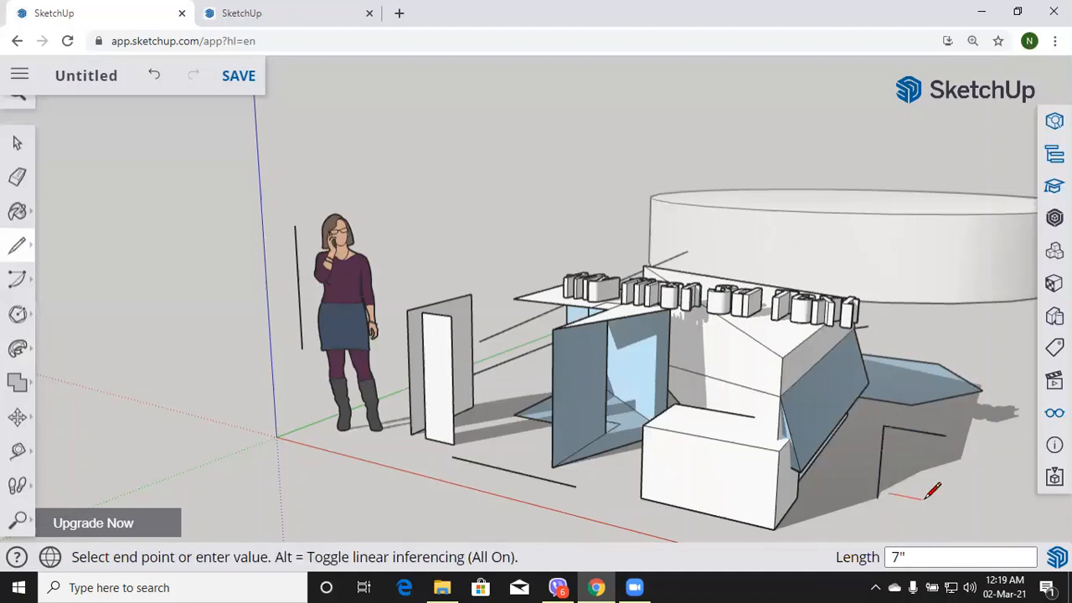
click(876, 496)
click(927, 500)
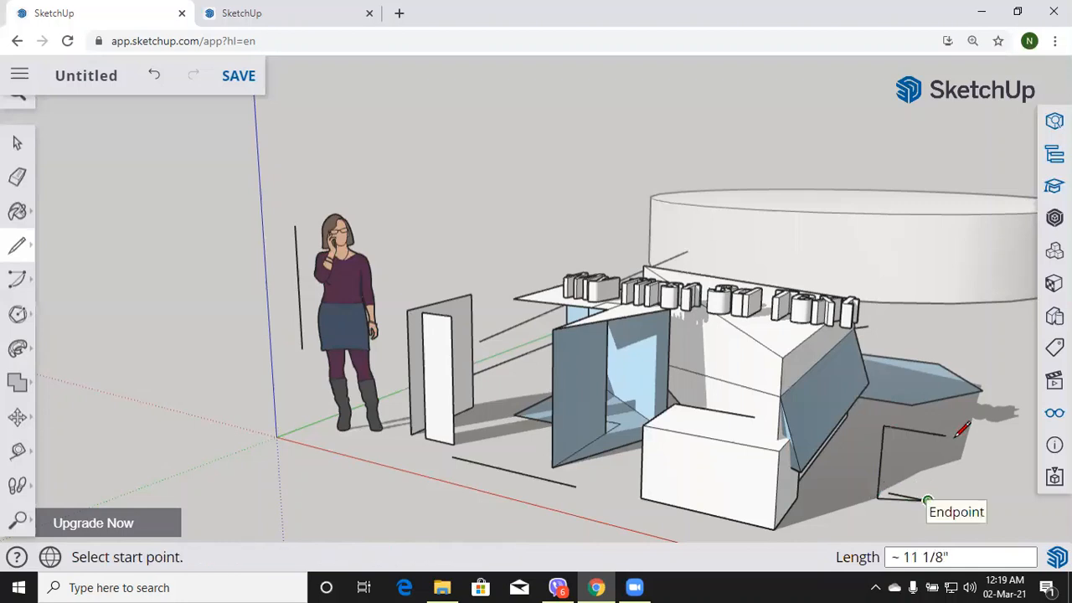
click(927, 499)
click(945, 435)
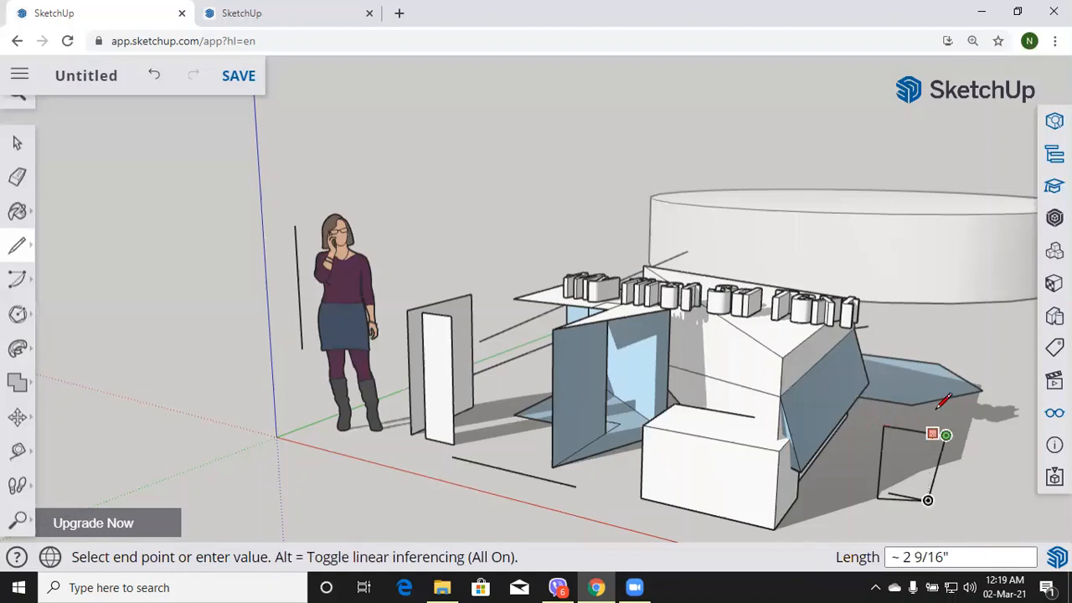
click(900, 453)
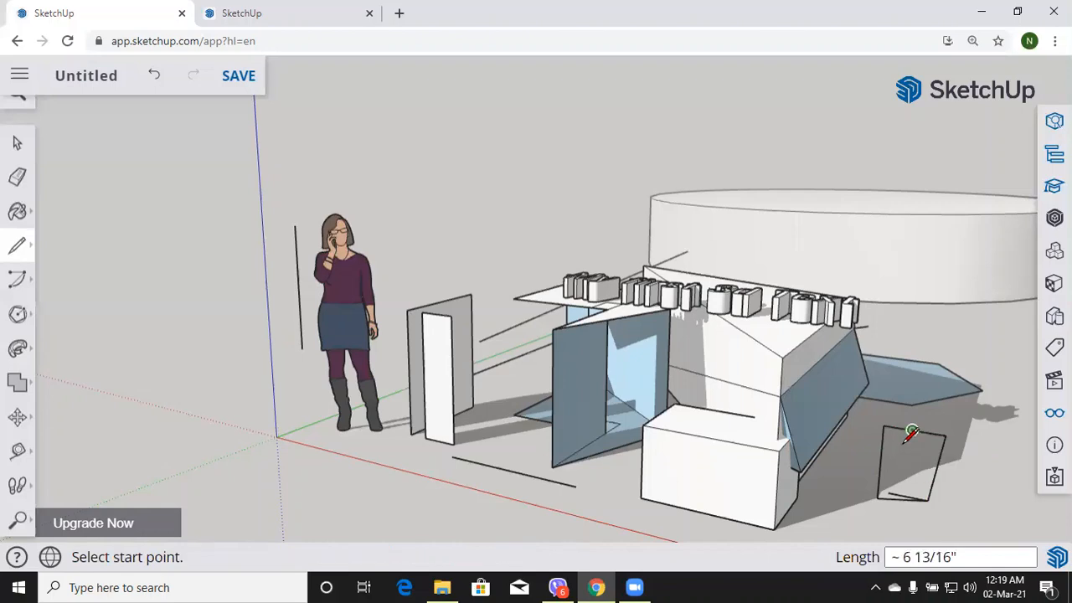
click(910, 443)
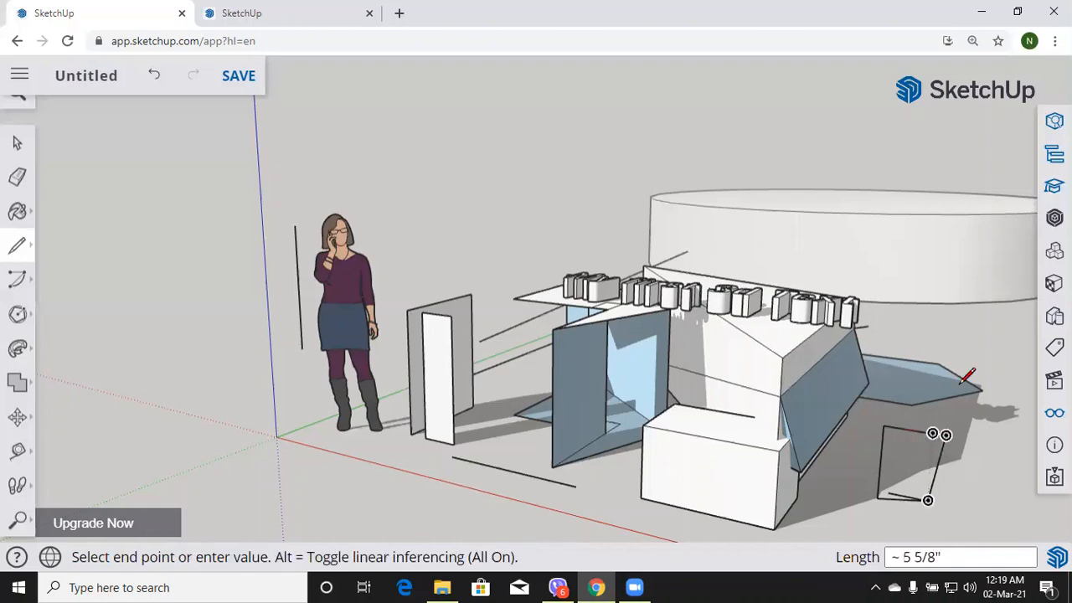
key(Escape)
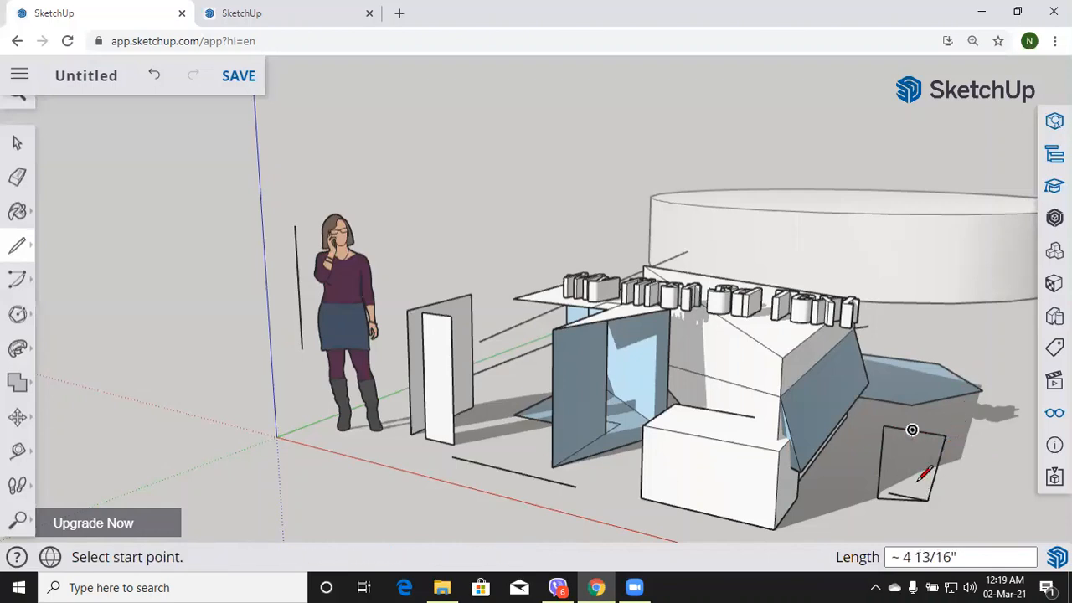
Step: Draw lines from a point inside the four-sided outline to its two far corners and to the loose line end near its front edge
click(911, 431)
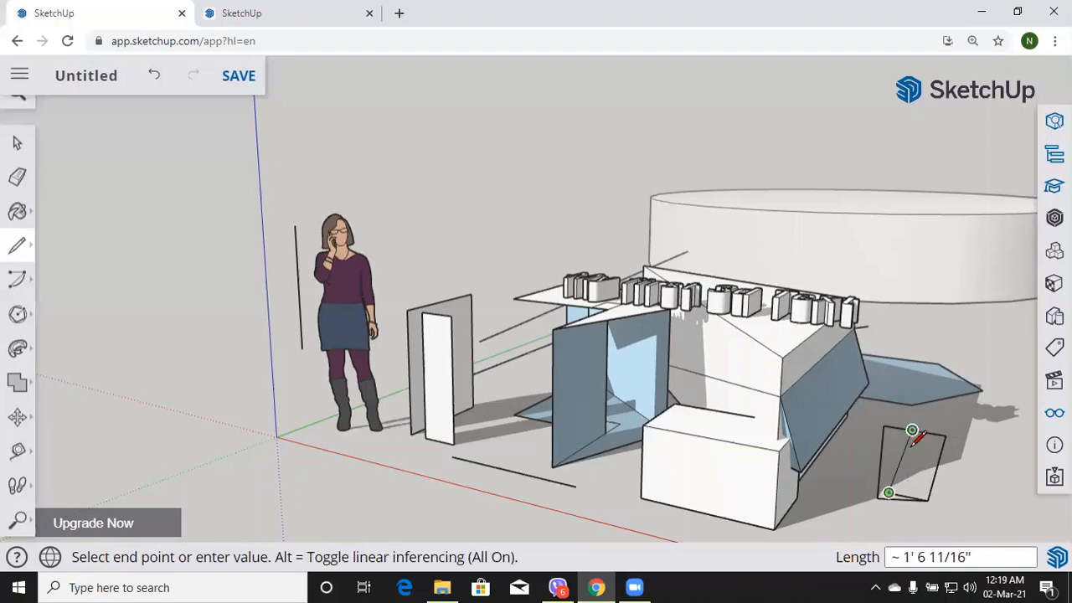
click(911, 445)
click(914, 446)
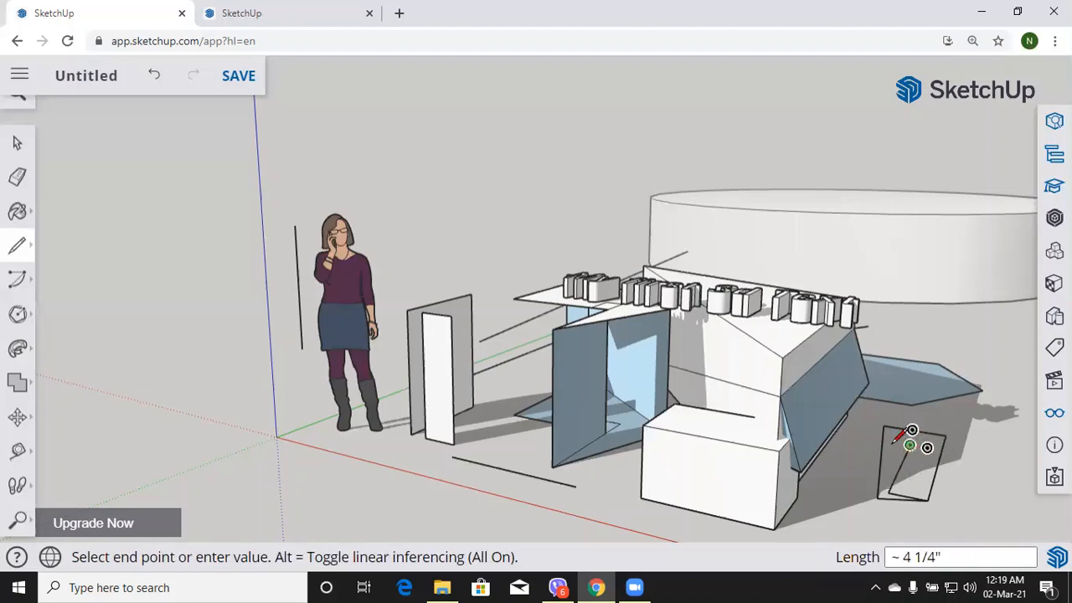
click(914, 429)
click(883, 426)
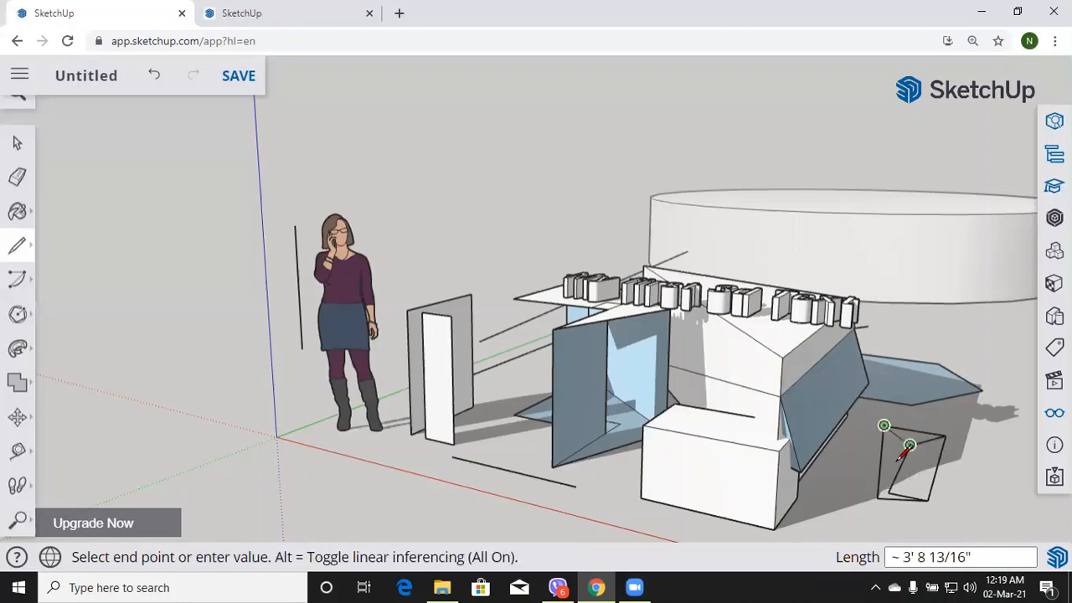
click(909, 445)
click(888, 492)
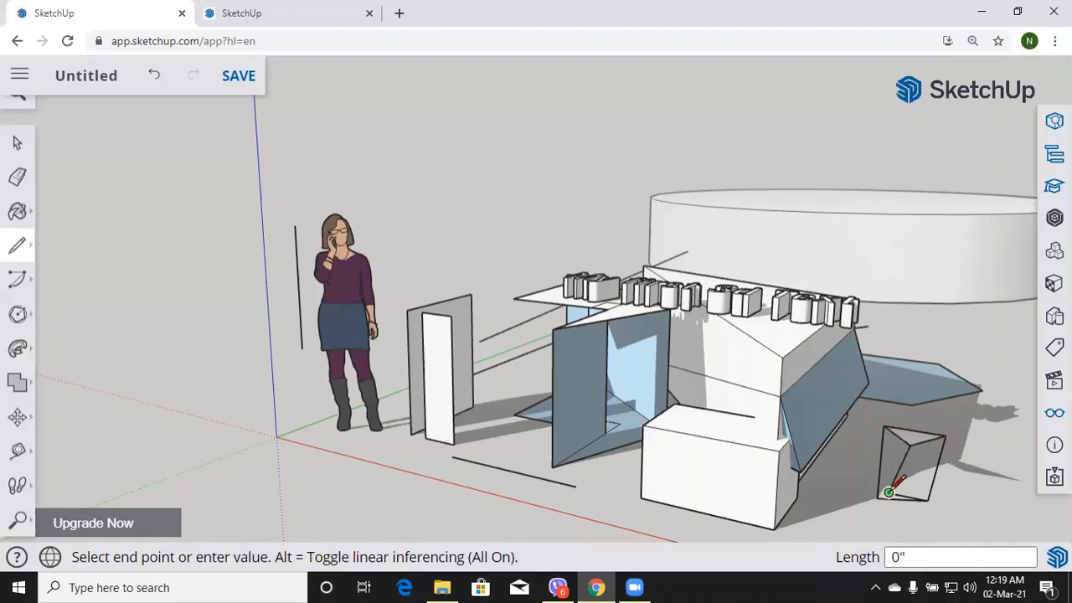
click(971, 508)
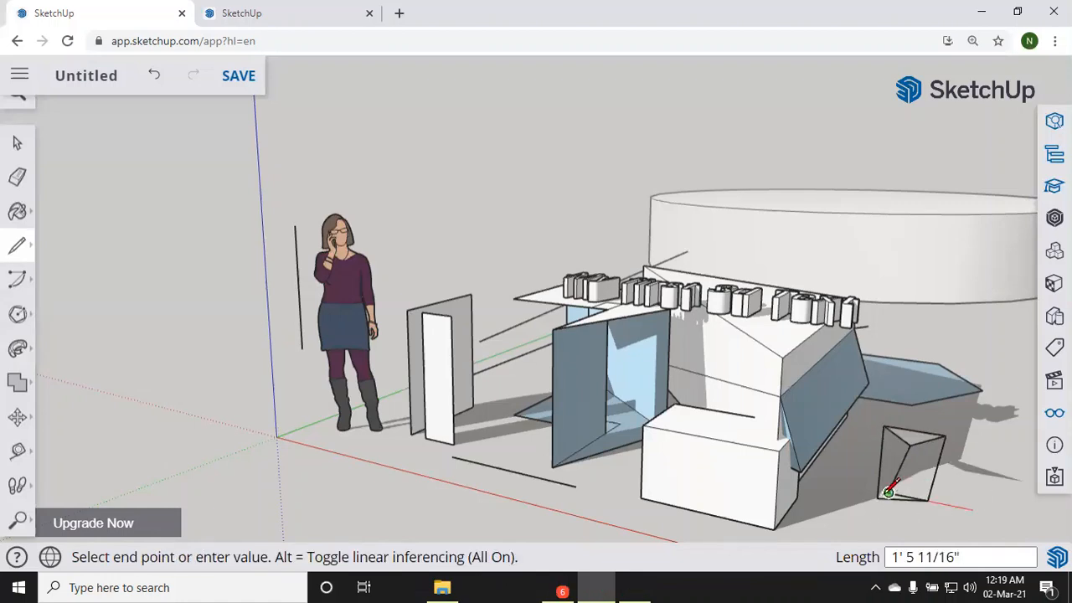
click(888, 492)
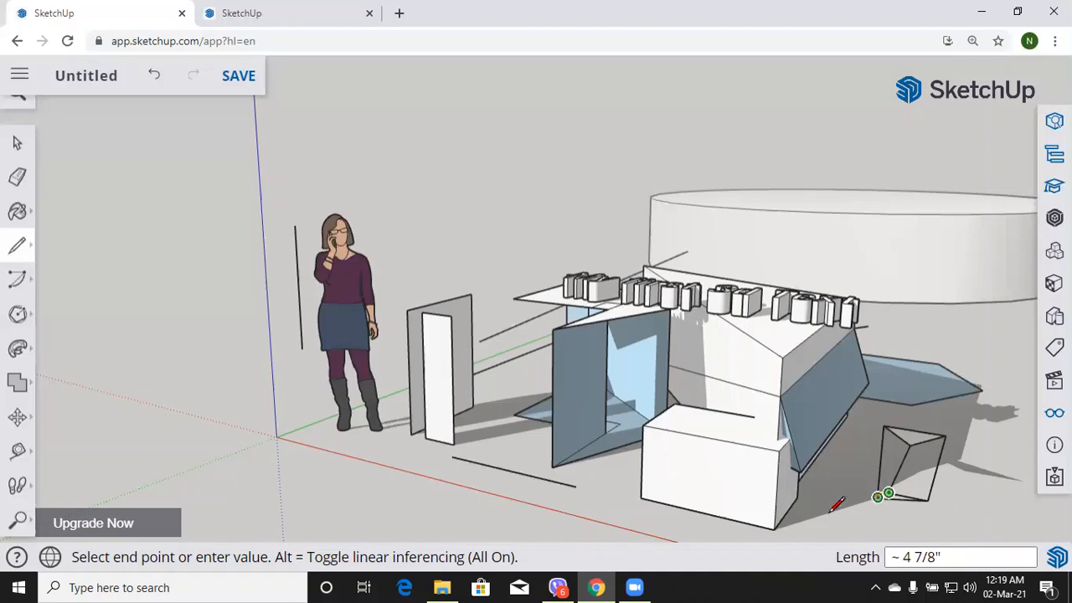
key(Escape)
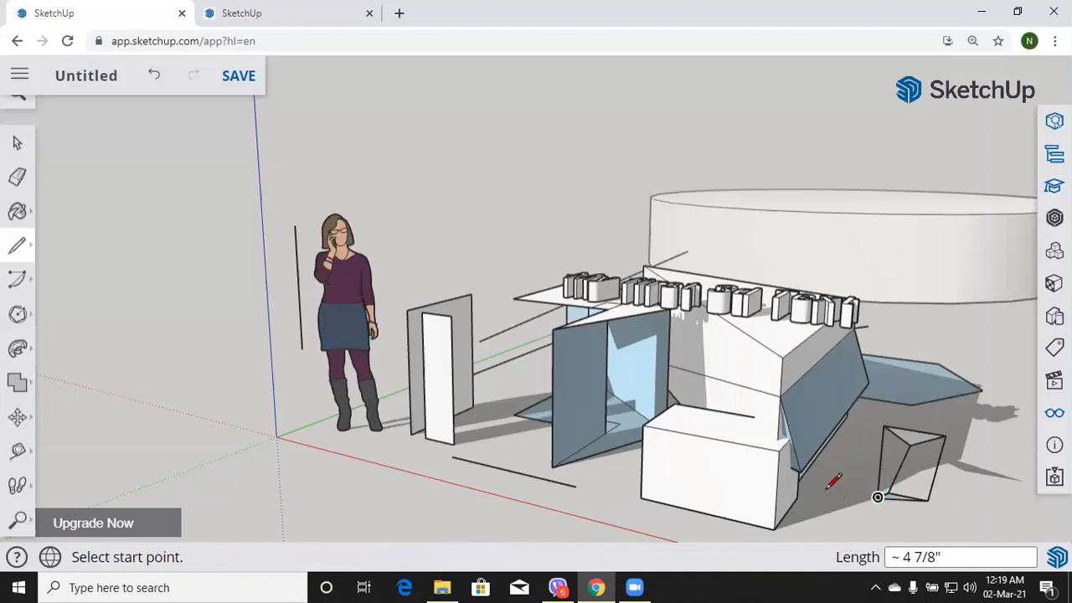
Step: Add a triangular side to the outlined shape with a line about 1' 9" from its far corner and one about 1' to its near corner
click(878, 497)
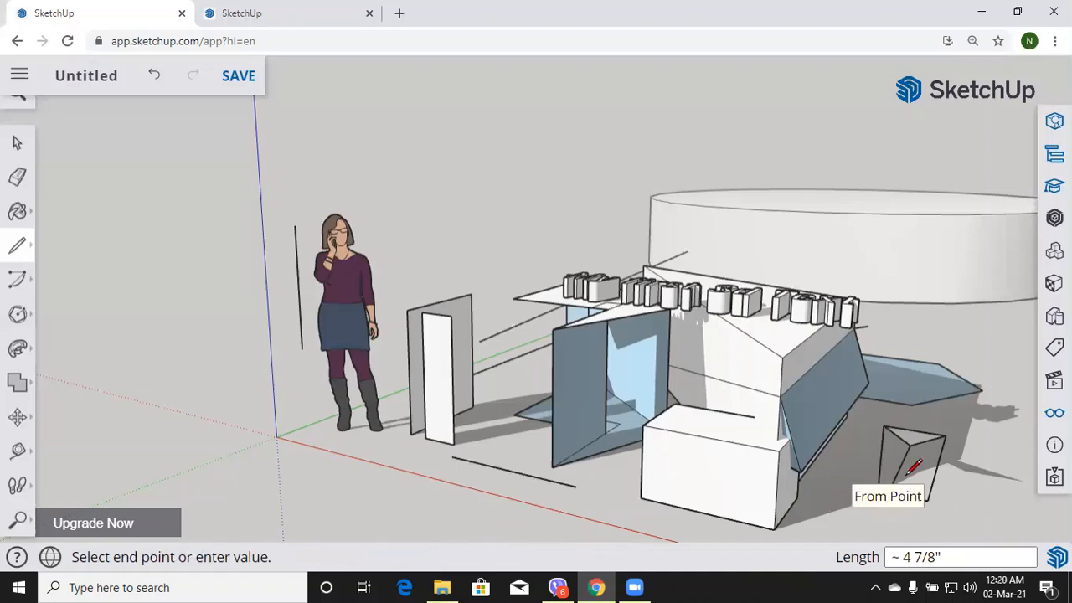
click(882, 432)
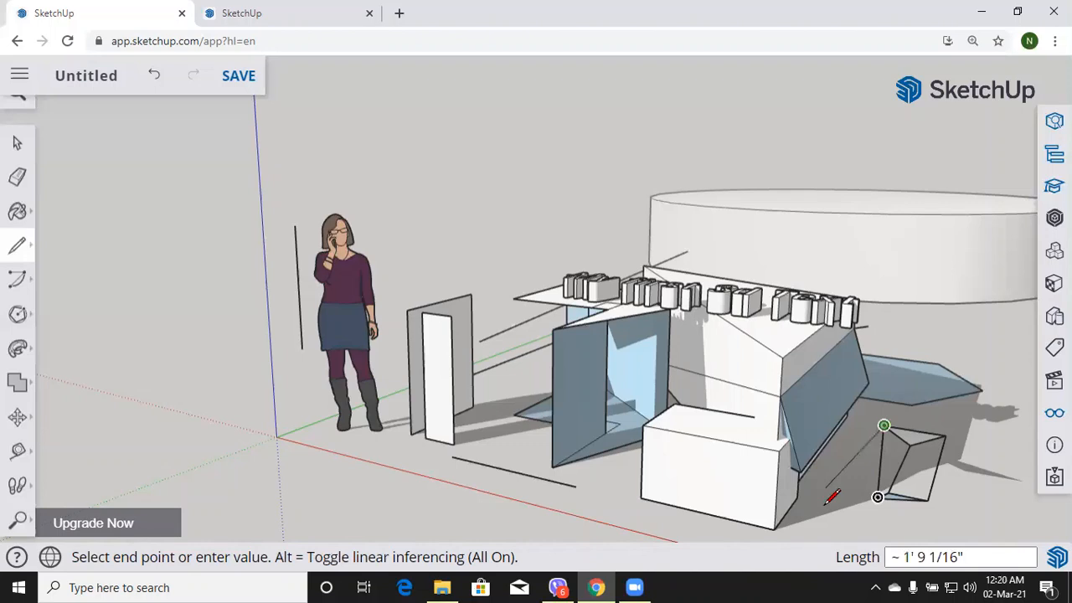
click(875, 495)
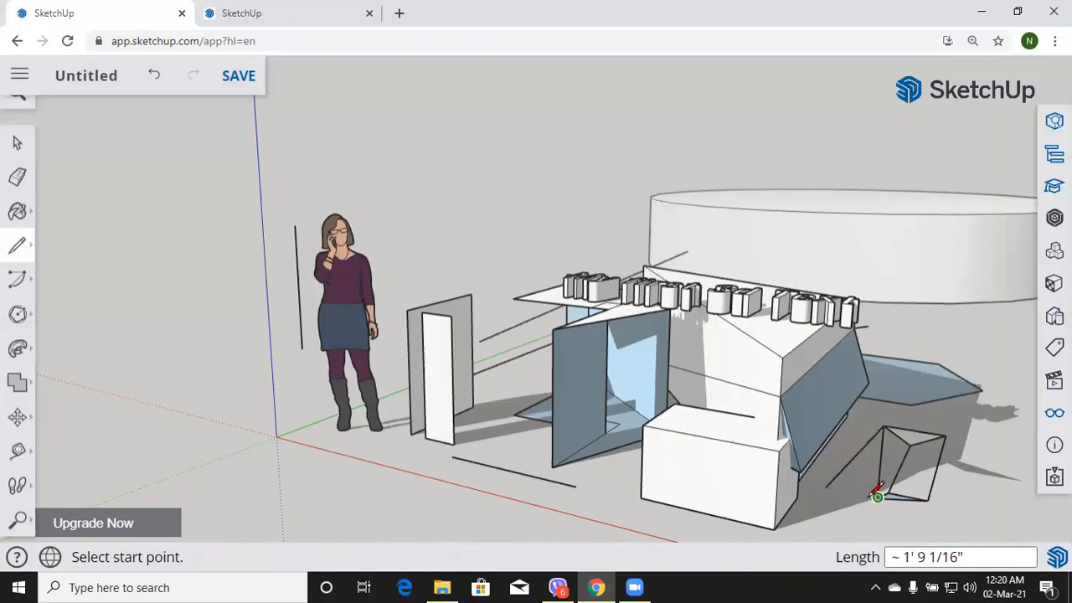
click(878, 497)
click(878, 496)
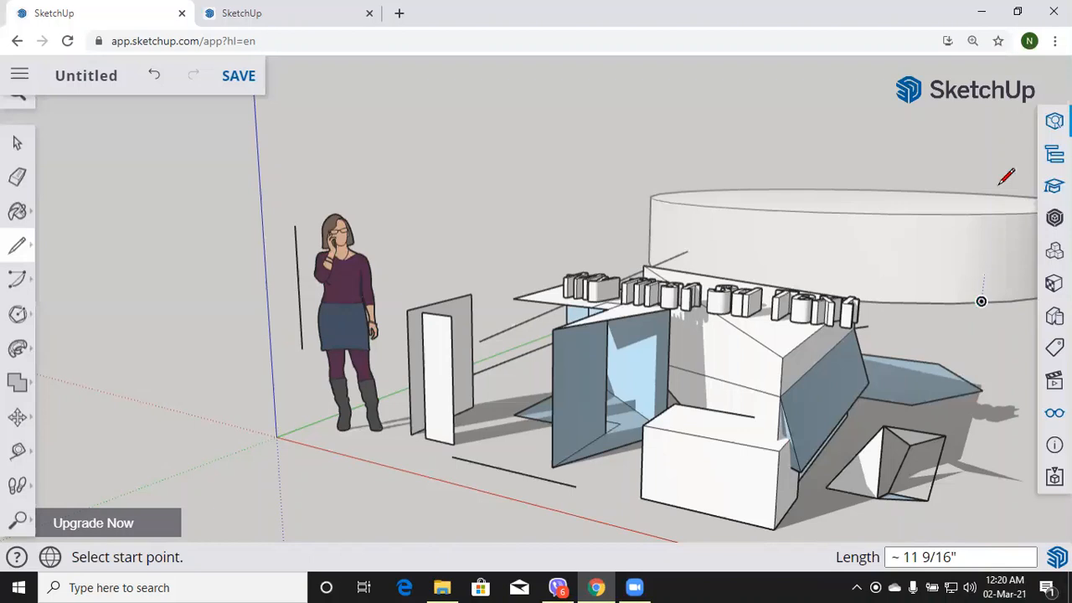
Step: Open 3D Warehouse and bring up the Banqueta Berwyn chair from the Featured Community Models
click(1053, 219)
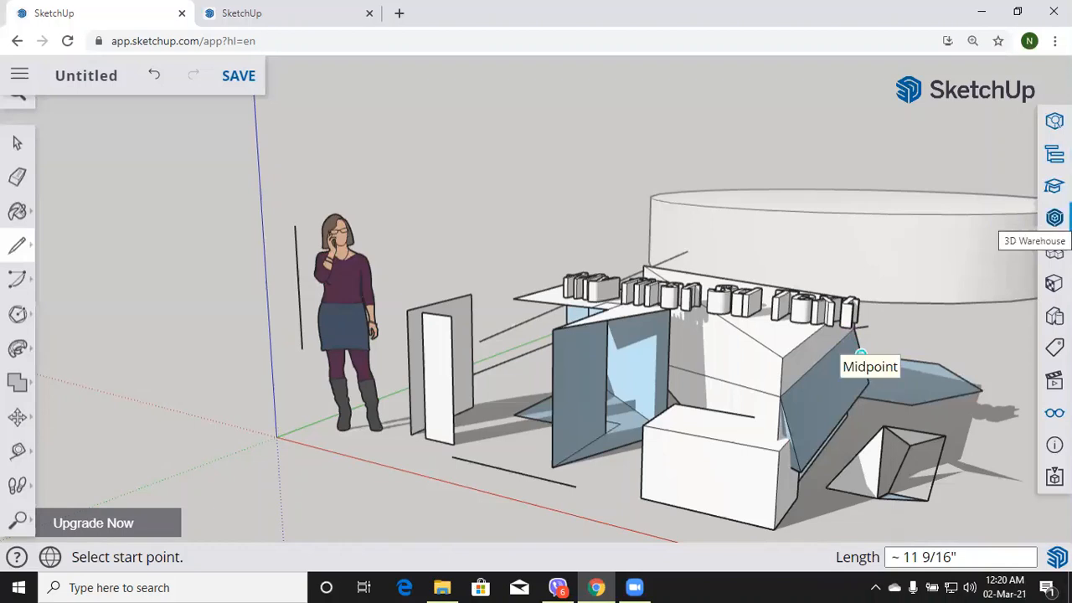
click(1054, 218)
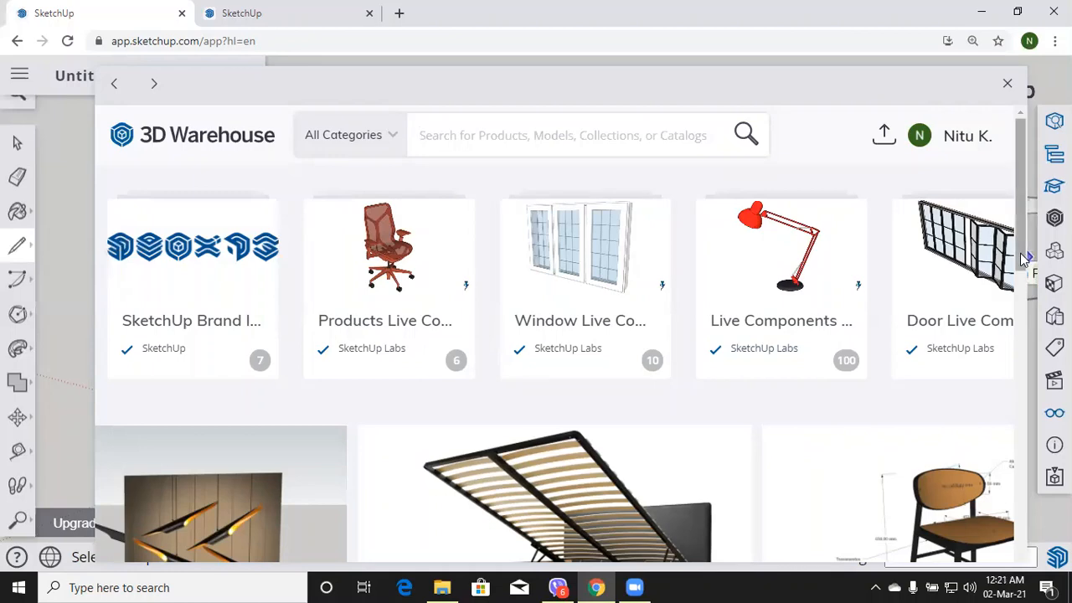
drag(1025, 255, 1025, 288)
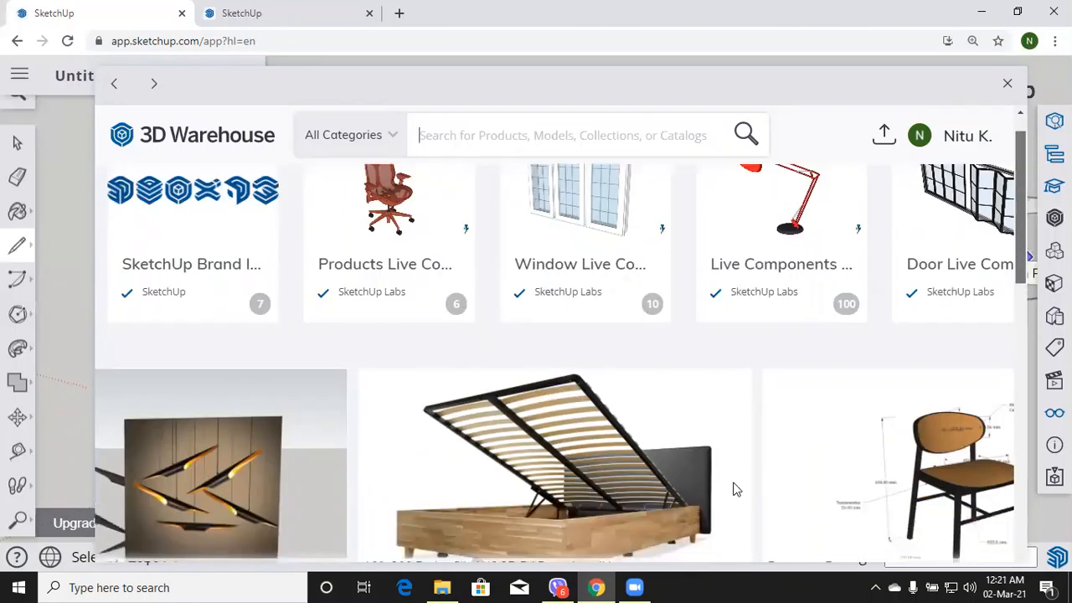
scroll(868, 413, down, 1)
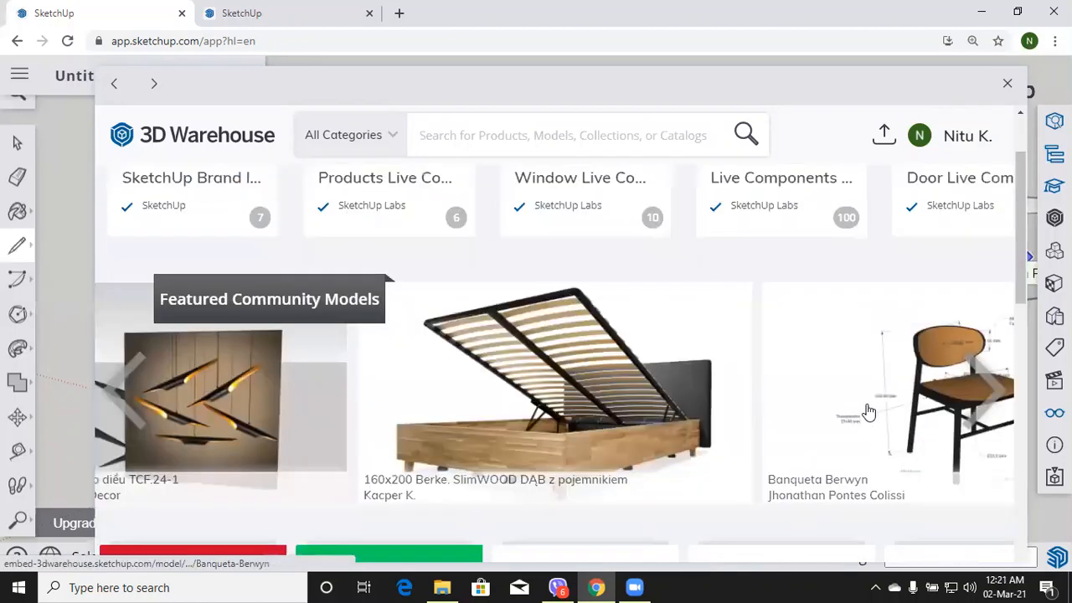
click(869, 412)
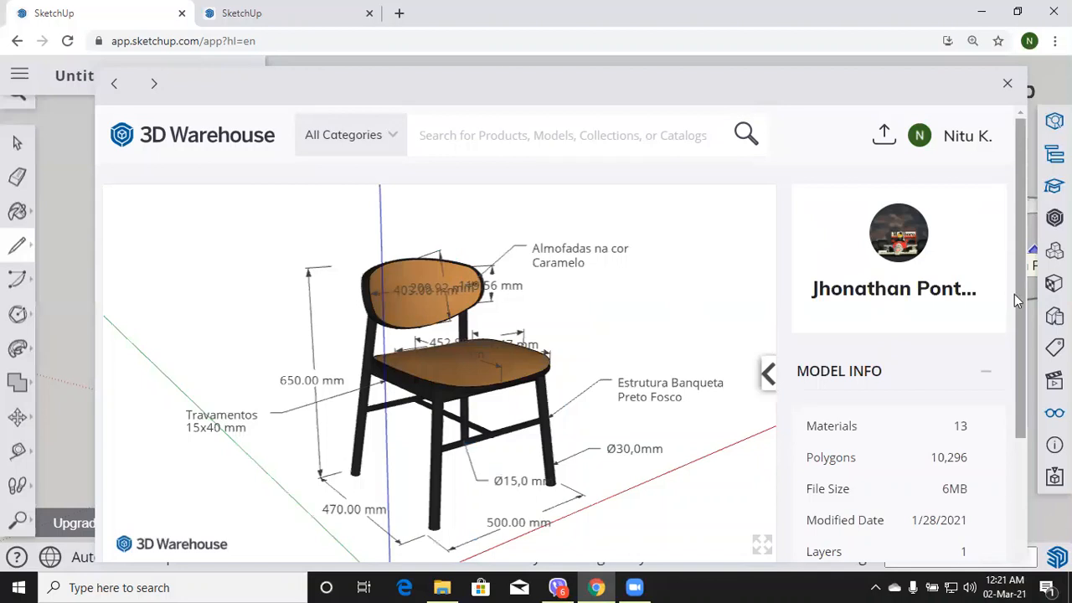
Step: Download the Banqueta Berwyn chair model into the scene and place it beside the small faceted shape near the triangular block
scroll(1018, 289, down, 1)
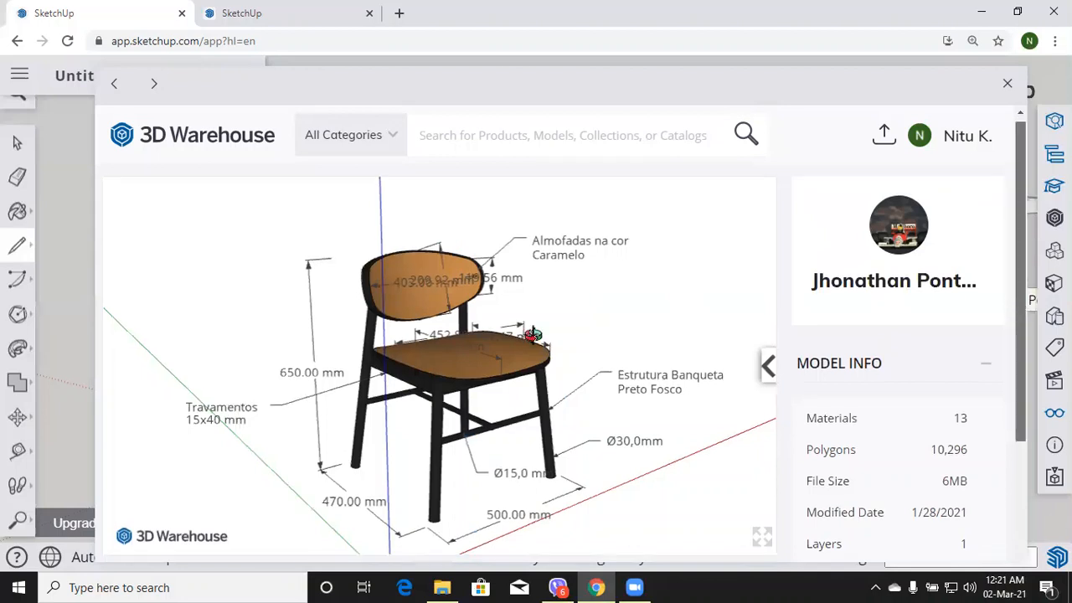
scroll(532, 335, down, 1)
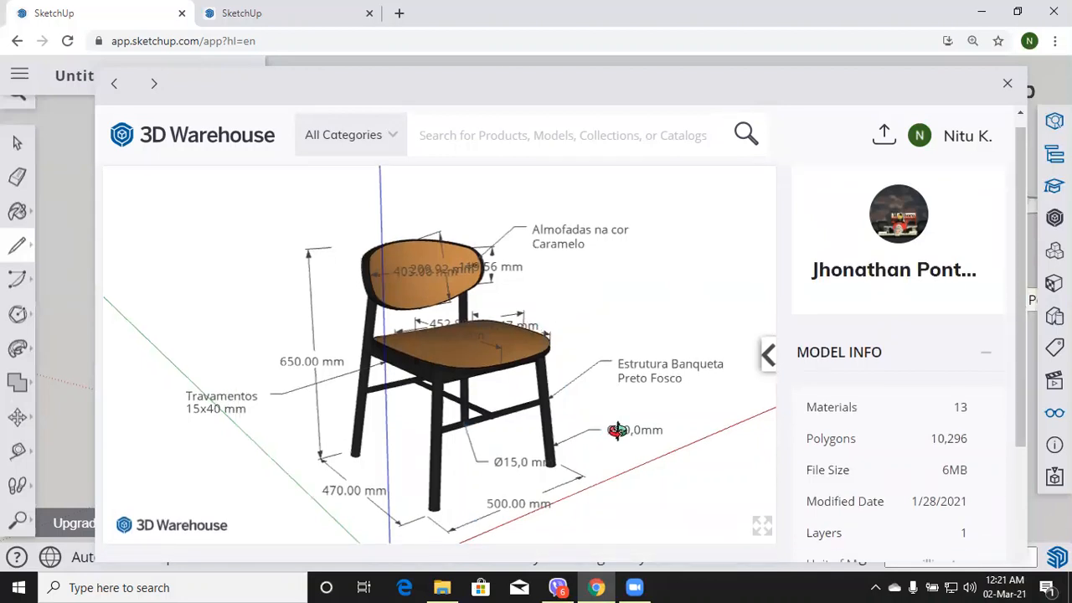
drag(646, 435, 625, 410)
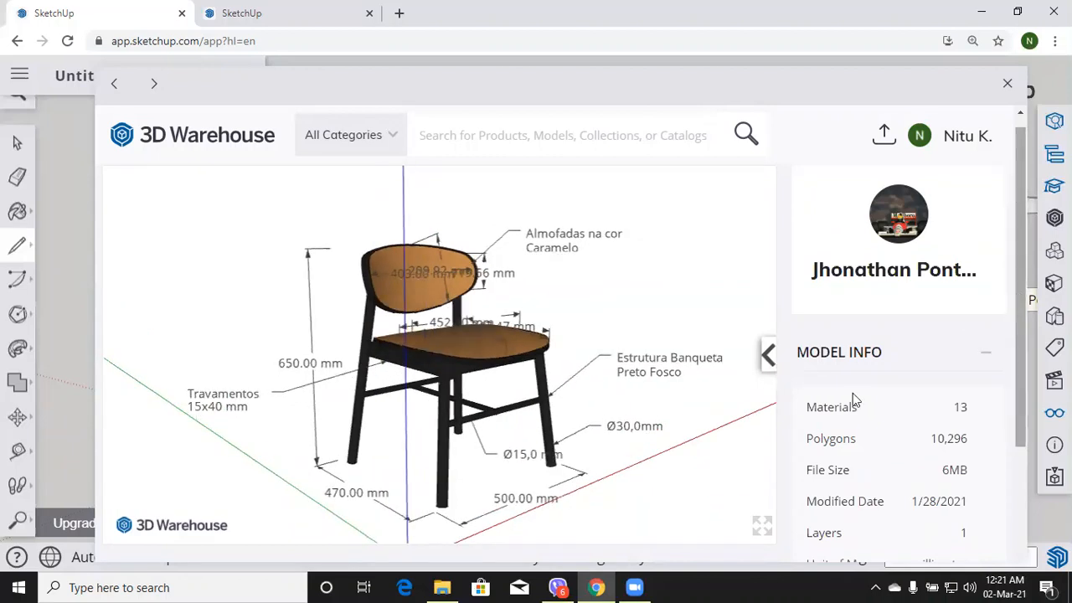
scroll(852, 400, down, 3)
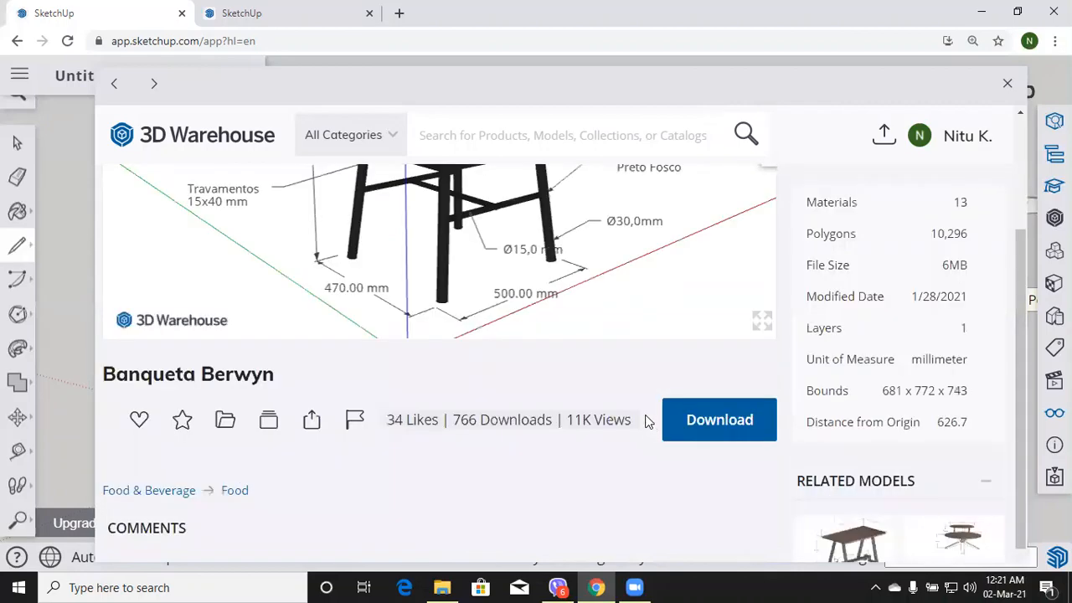
click(689, 419)
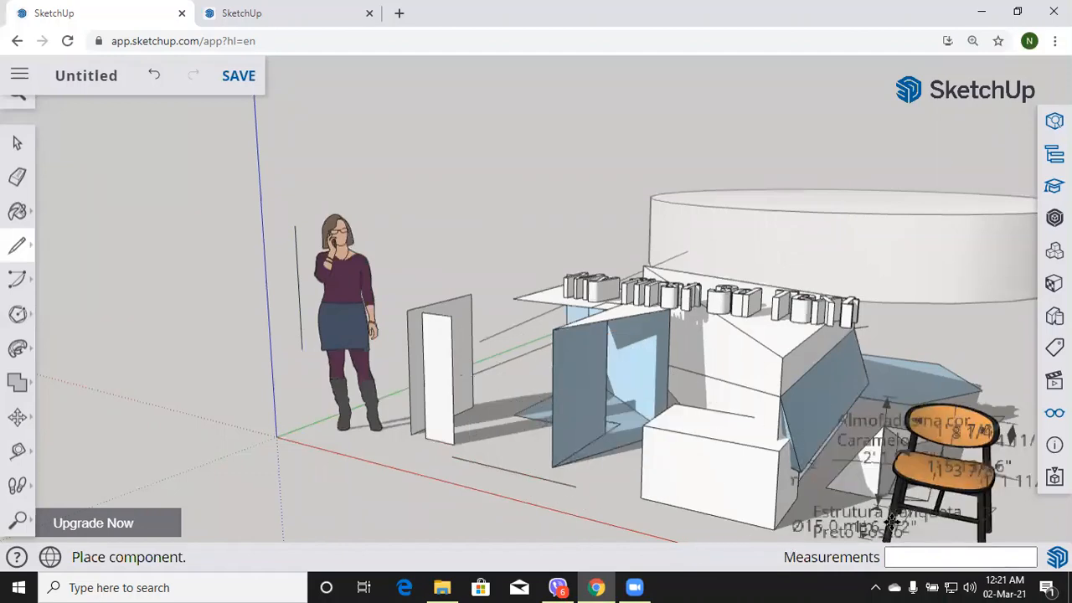
click(887, 523)
Step: Move the chair around the scene with the Move tool and set it down beside the small faceted shape
key(m)
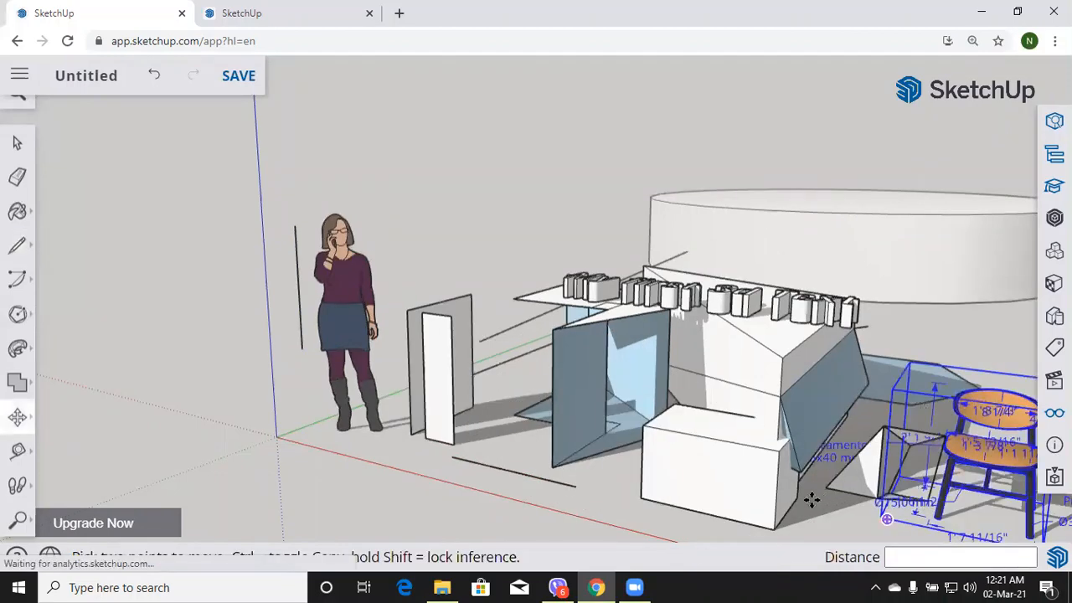
click(811, 500)
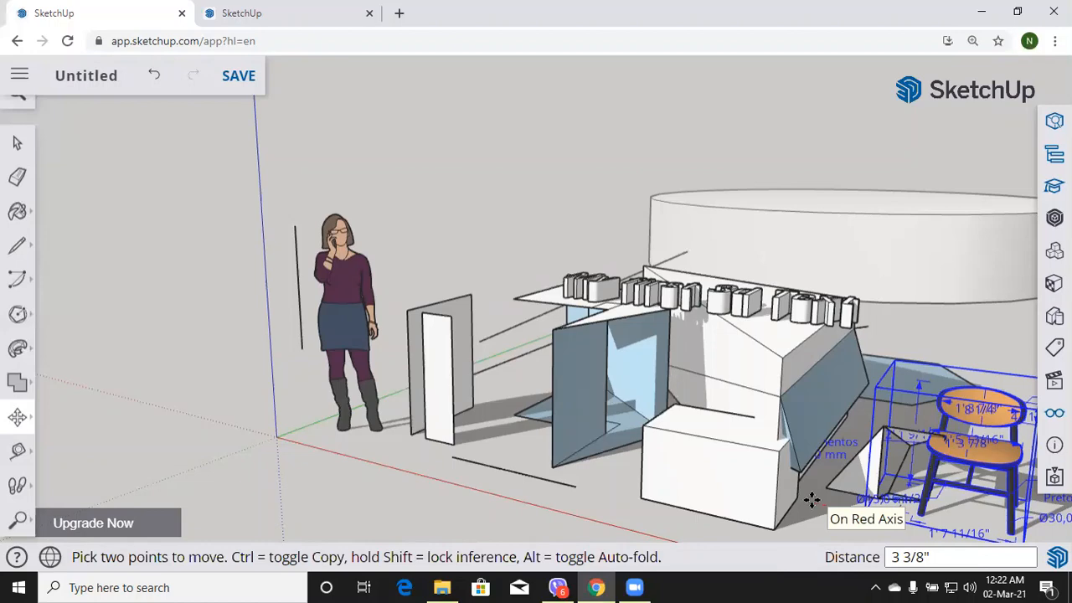
click(808, 498)
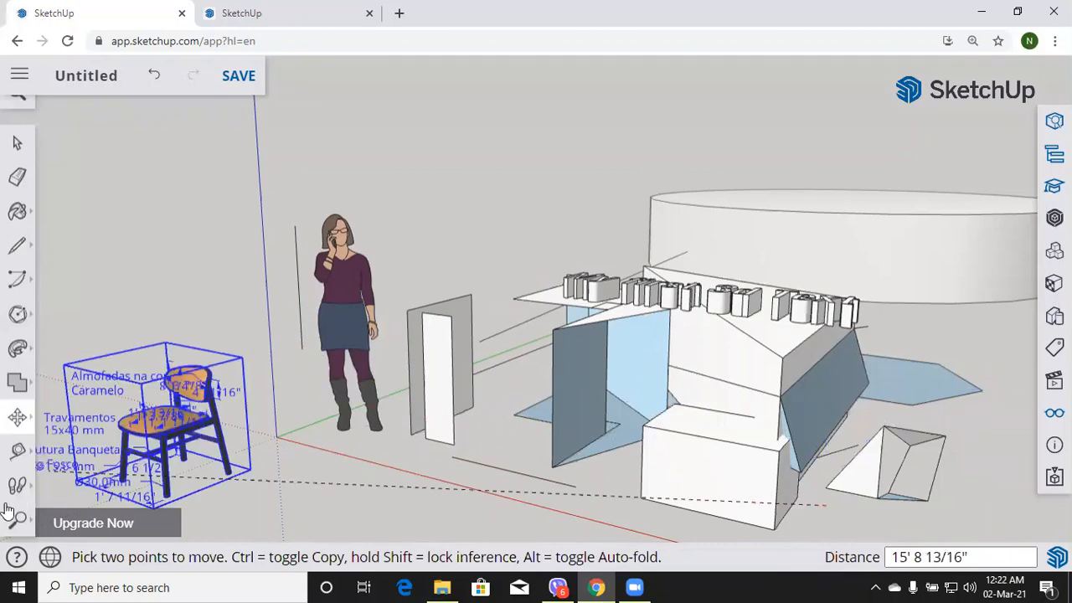
click(192, 415)
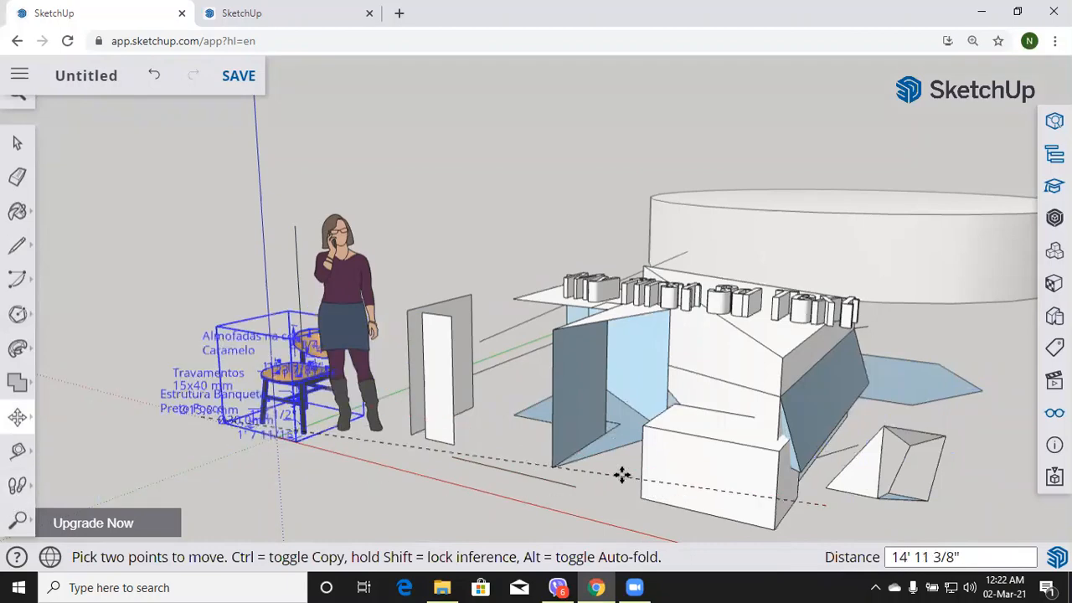
click(802, 505)
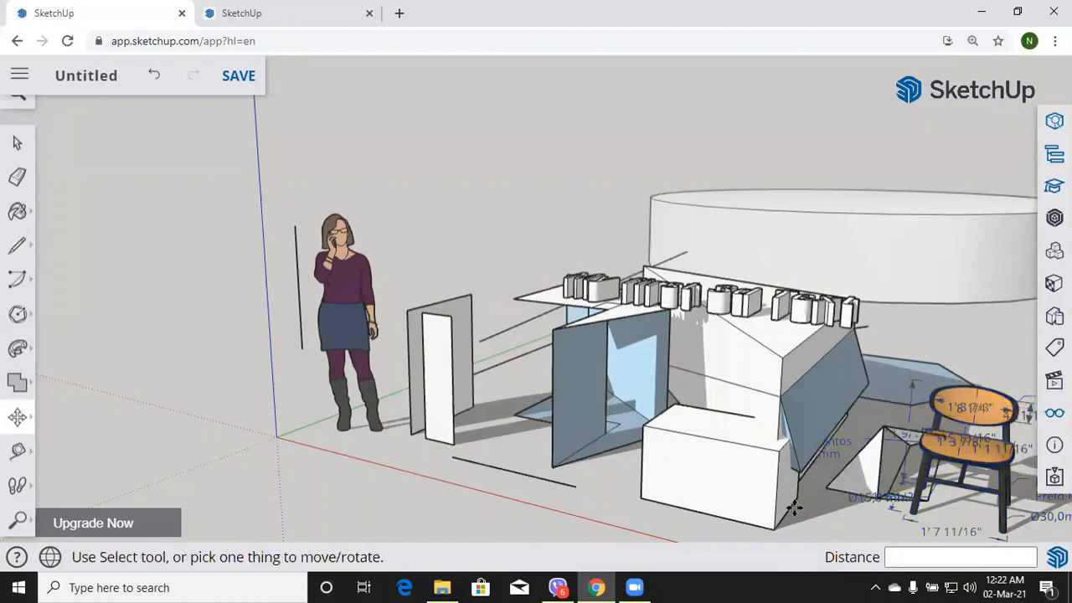
Step: Try the Walk, Zoom and Pan navigation tools, zooming in towards the large cylinder and back out to the whole scene
click(17, 484)
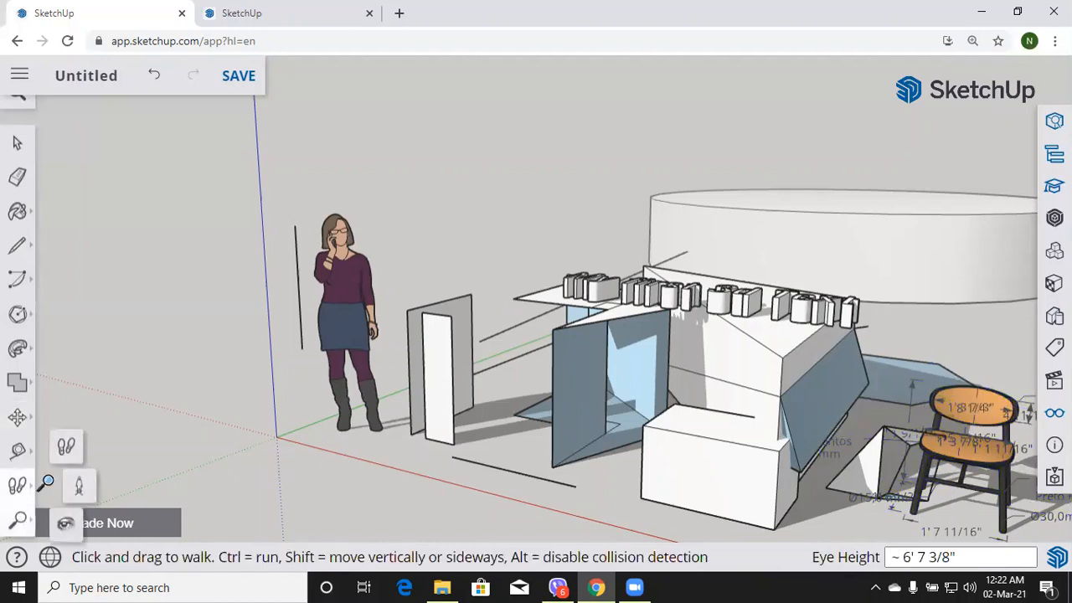
key(z)
click(93, 481)
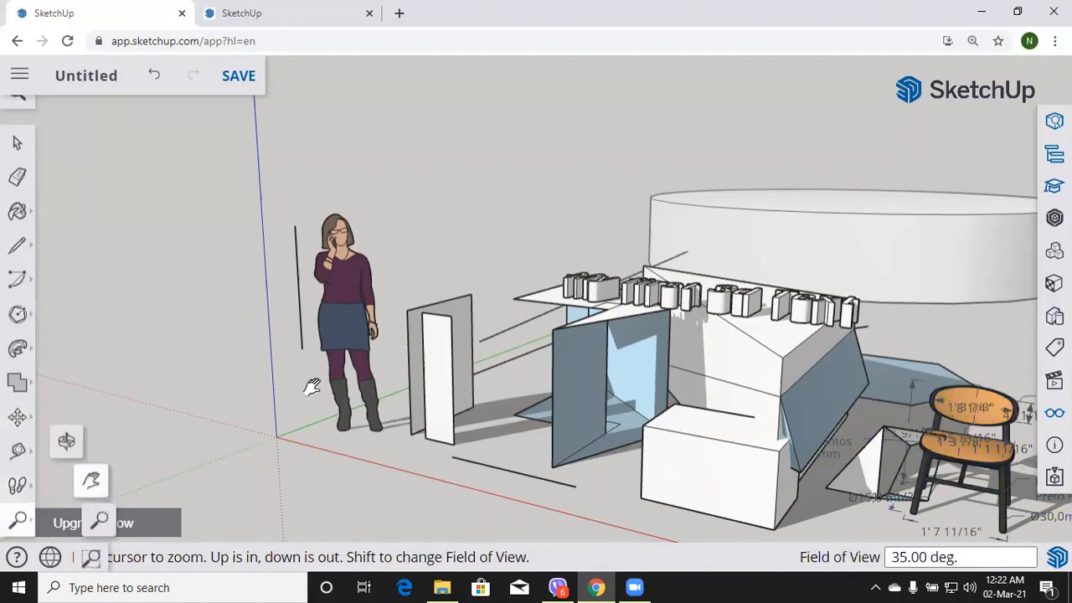
scroll(619, 287, up, 2)
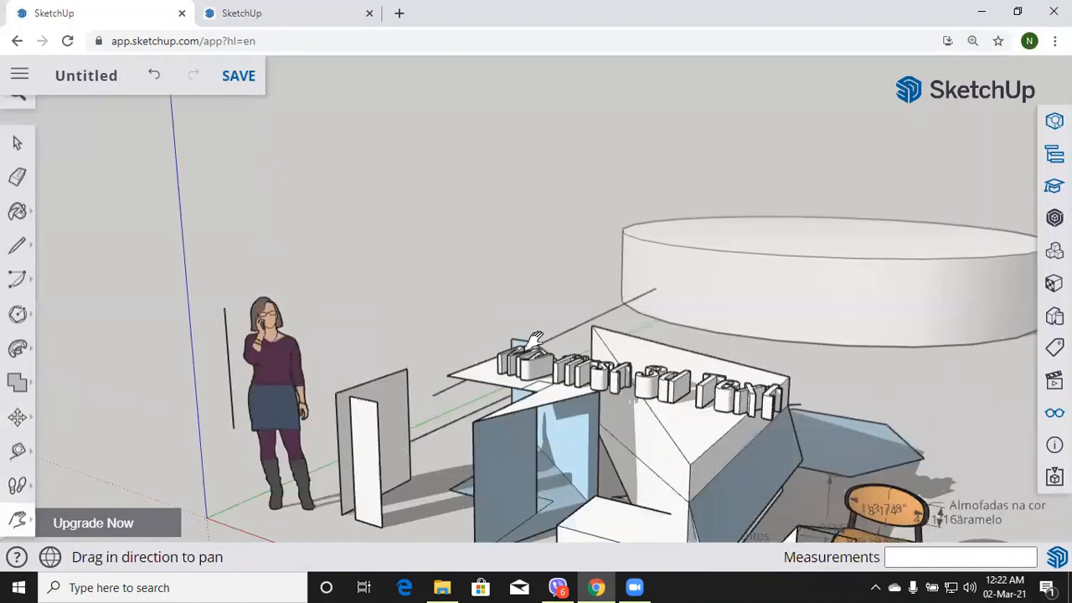
scroll(533, 339, up, 3)
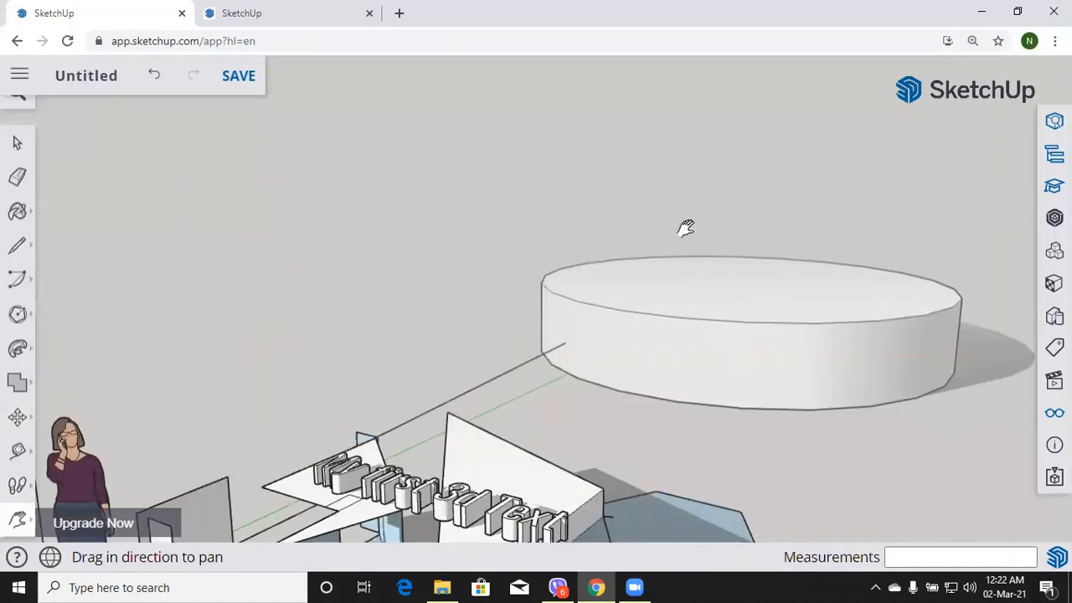
scroll(685, 231, down, 3)
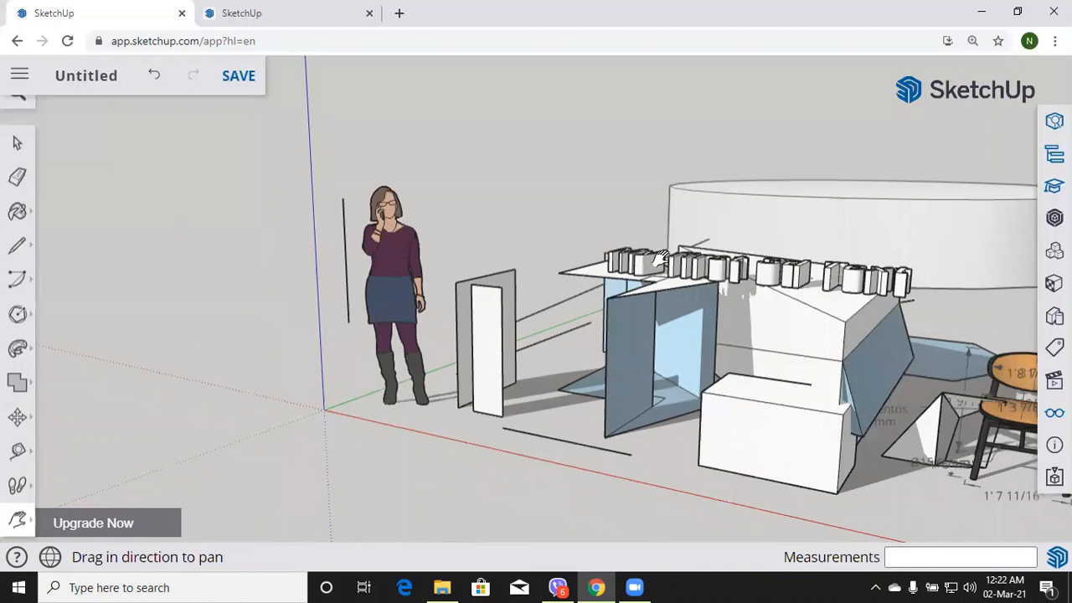
scroll(660, 257, up, 1)
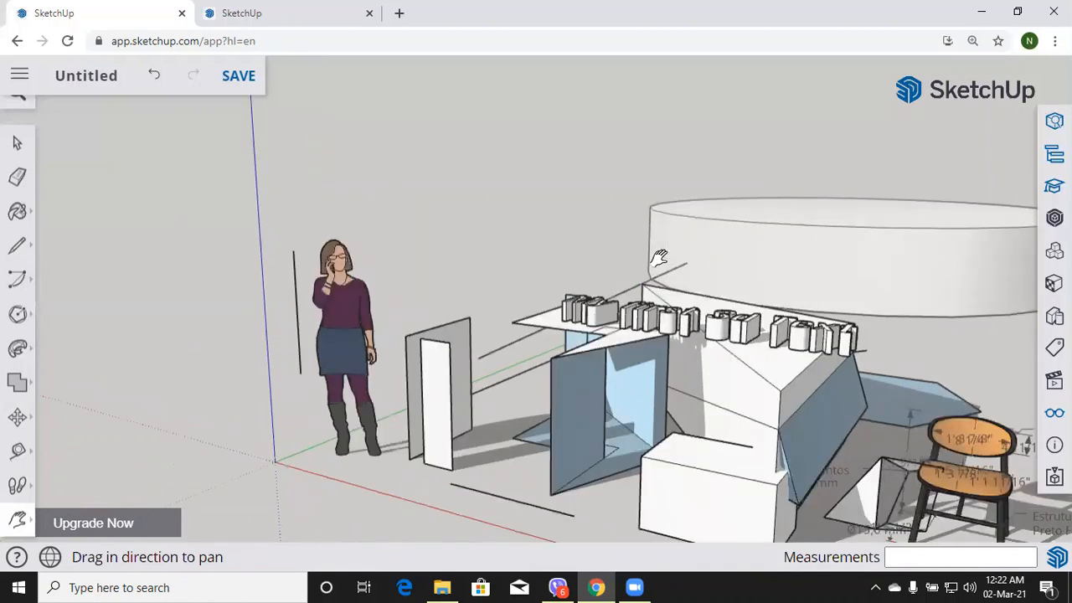
Step: Orbit around the model with the Orbit tool to see the woman, blocks and chair from a more frontal angle
click(17, 520)
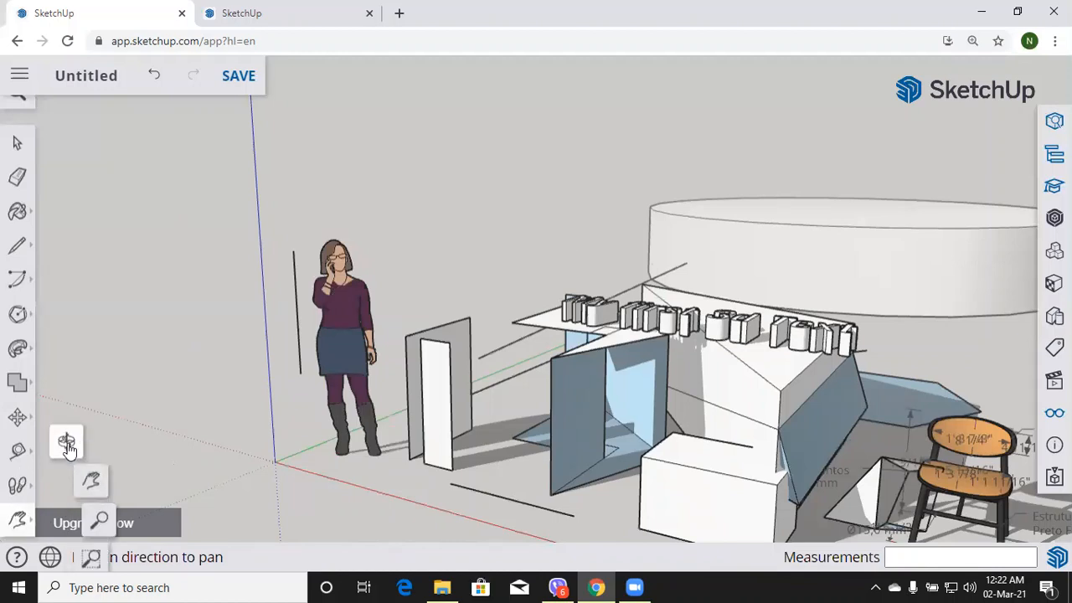
click(54, 453)
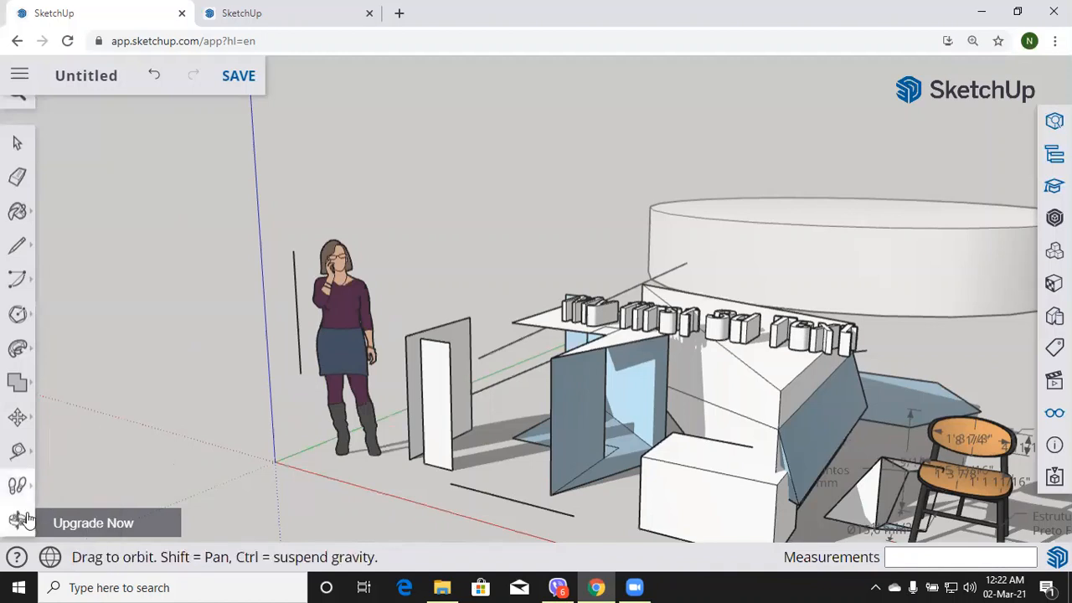
click(25, 522)
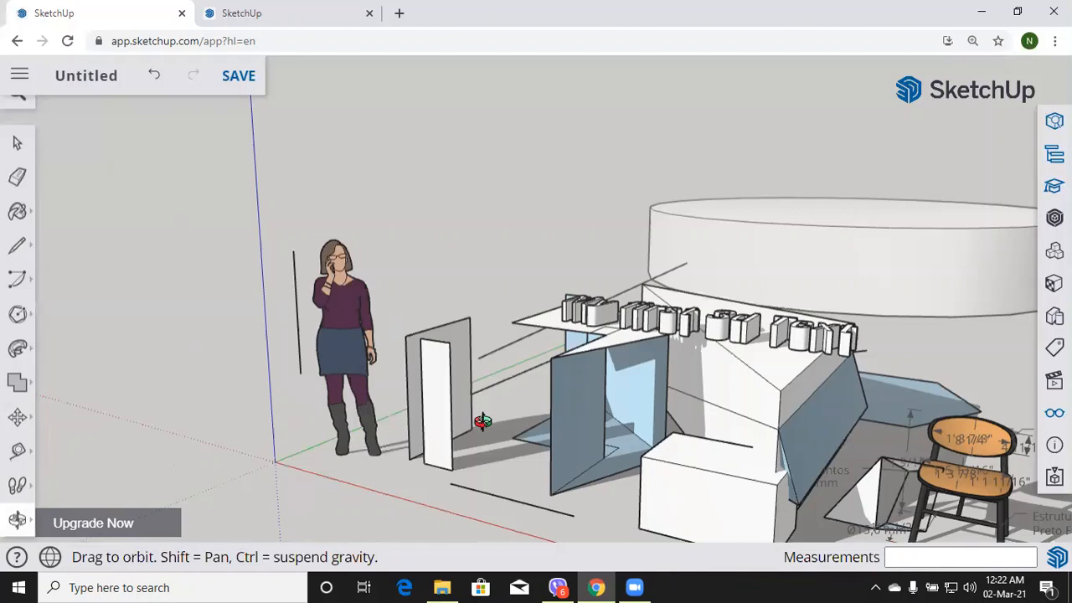
drag(482, 421, 432, 456)
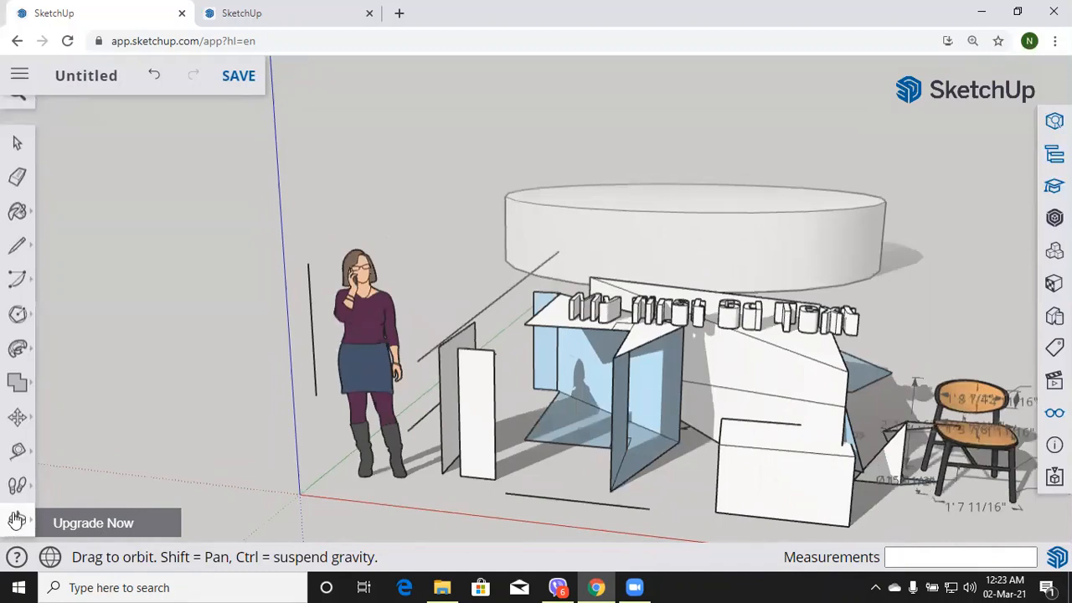
mouse_move(15, 519)
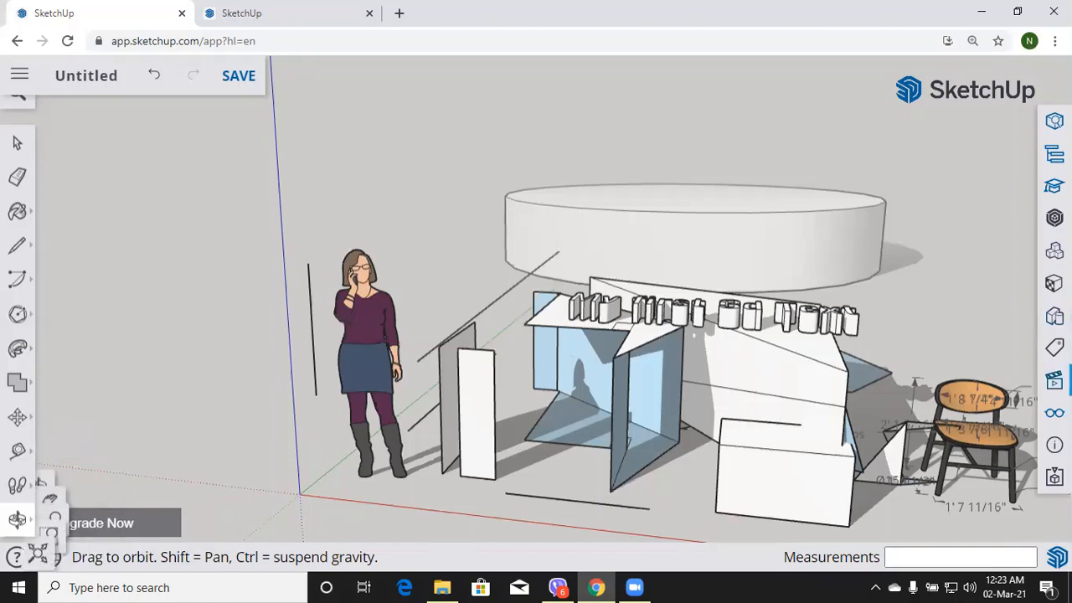
Step: View the model from the standard scene views: left, front, top, back, right and the corner isometric views
click(1054, 380)
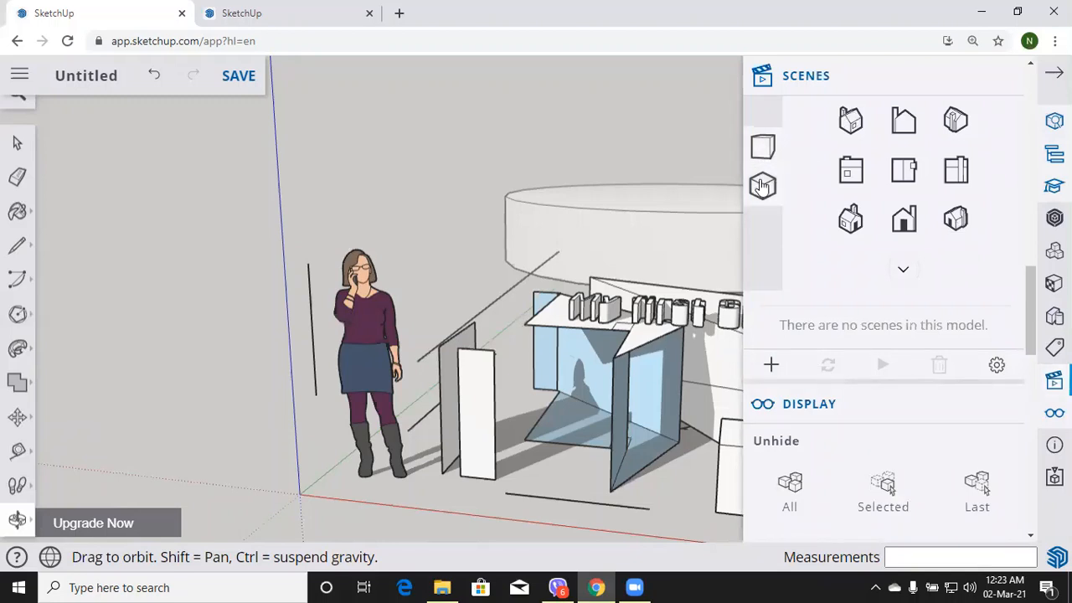
click(762, 149)
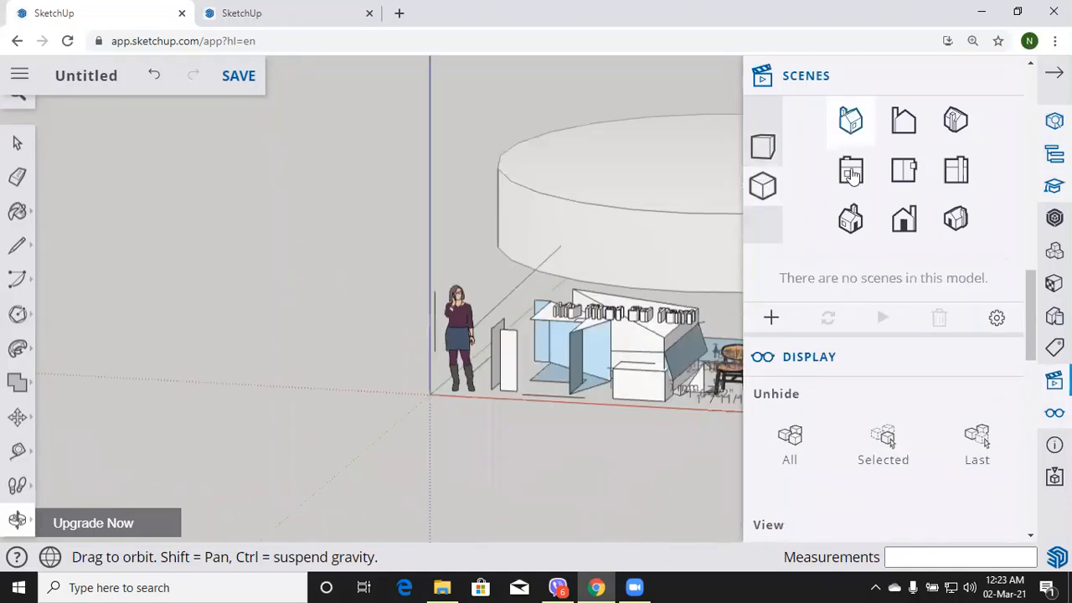
click(851, 173)
click(850, 218)
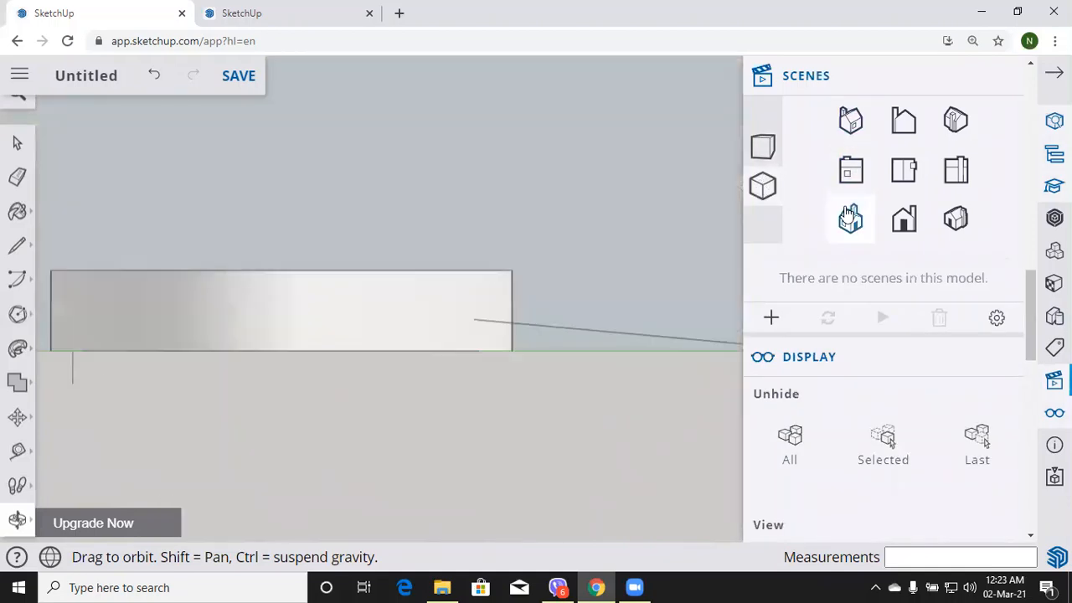
click(903, 219)
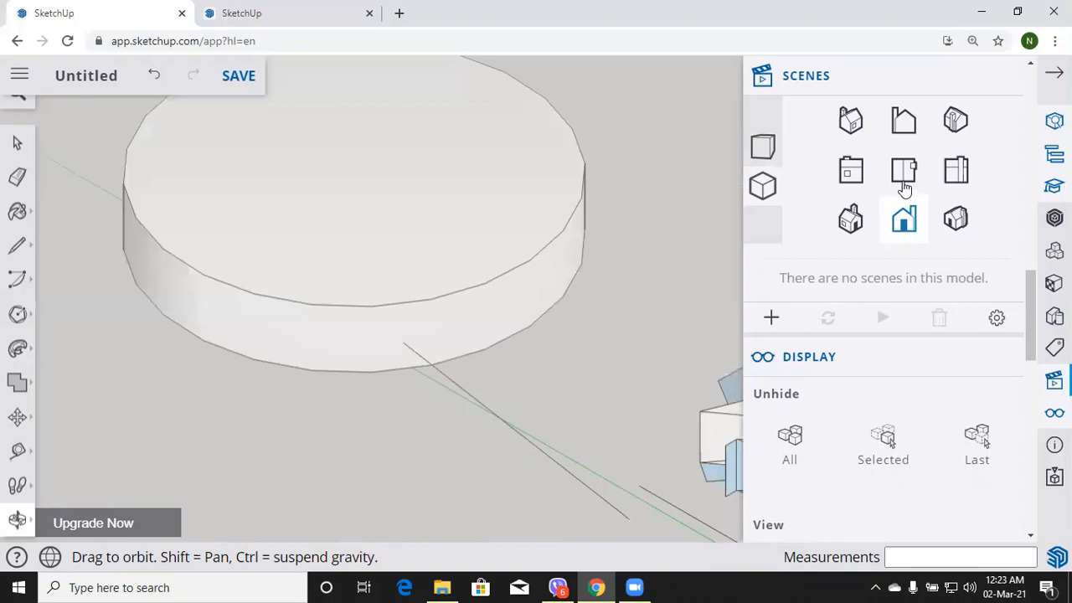
click(905, 171)
click(904, 121)
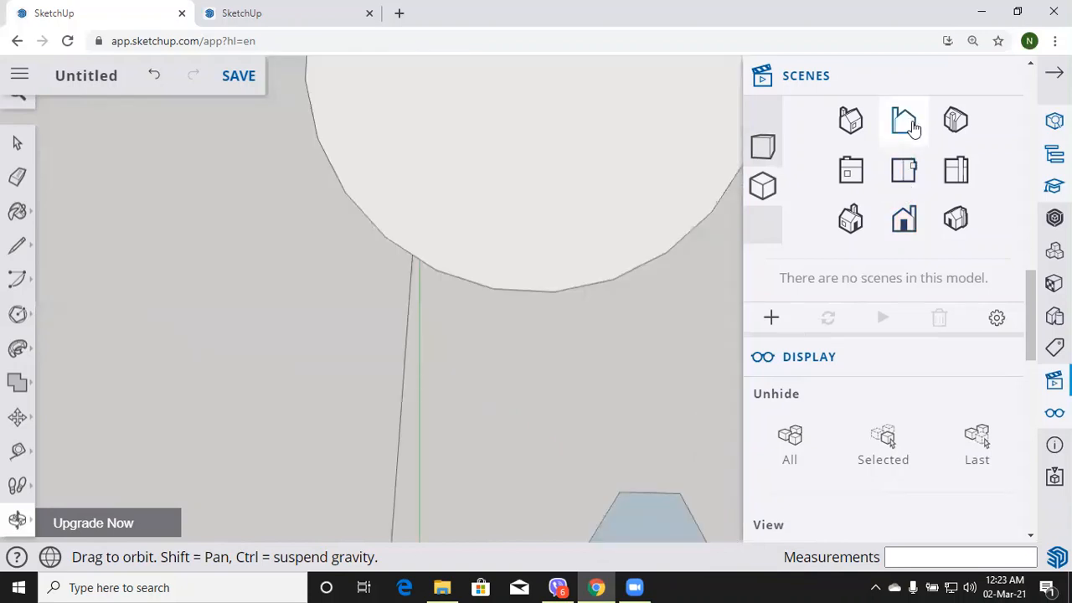
click(957, 126)
click(957, 172)
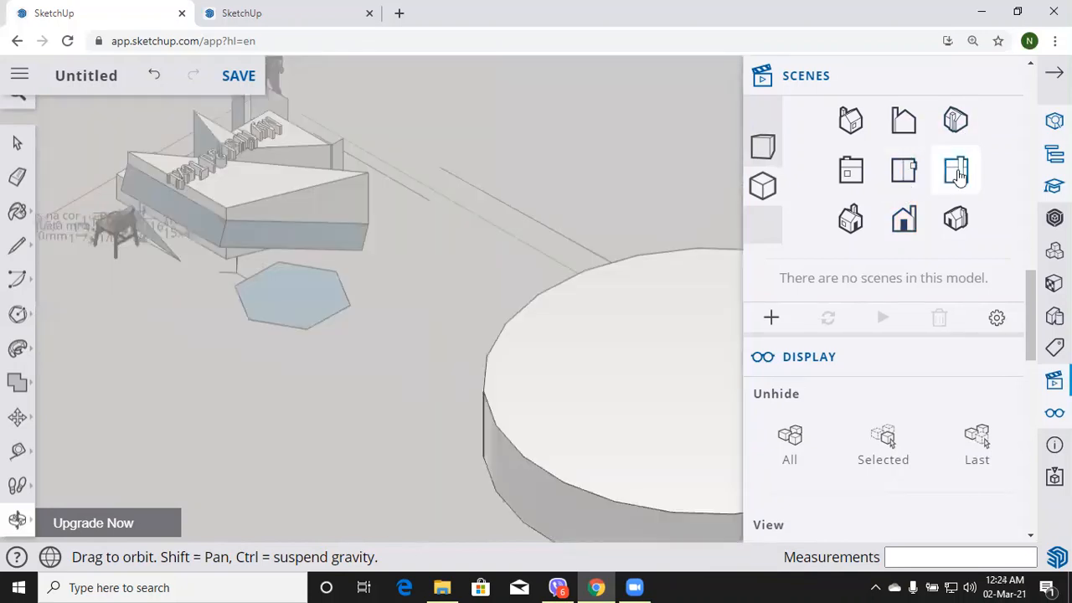
click(955, 219)
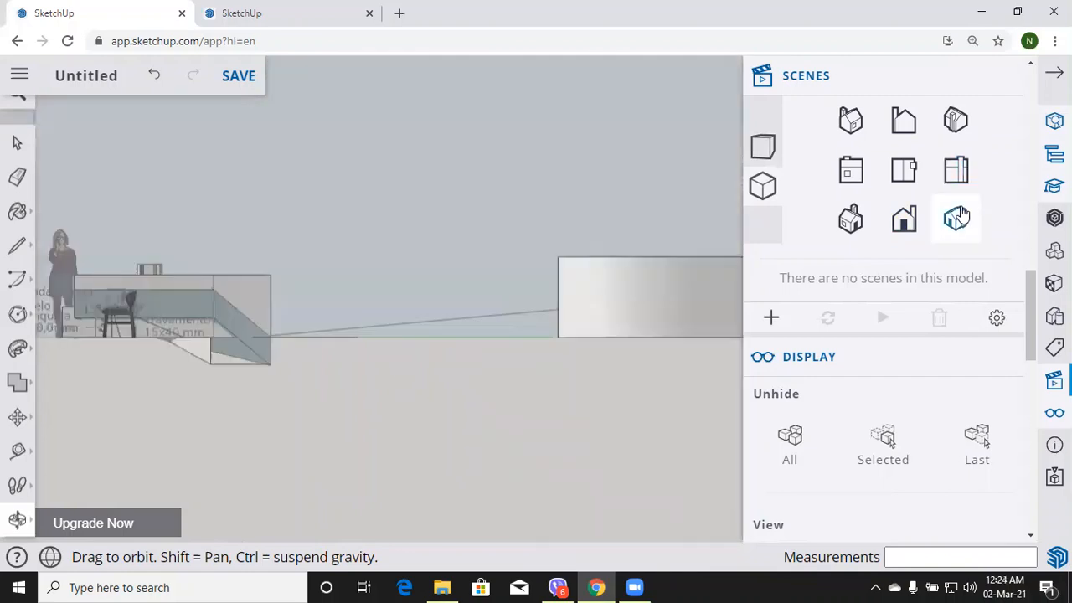
Step: Try the camera projection options on the isometric view of the model
click(773, 151)
click(771, 152)
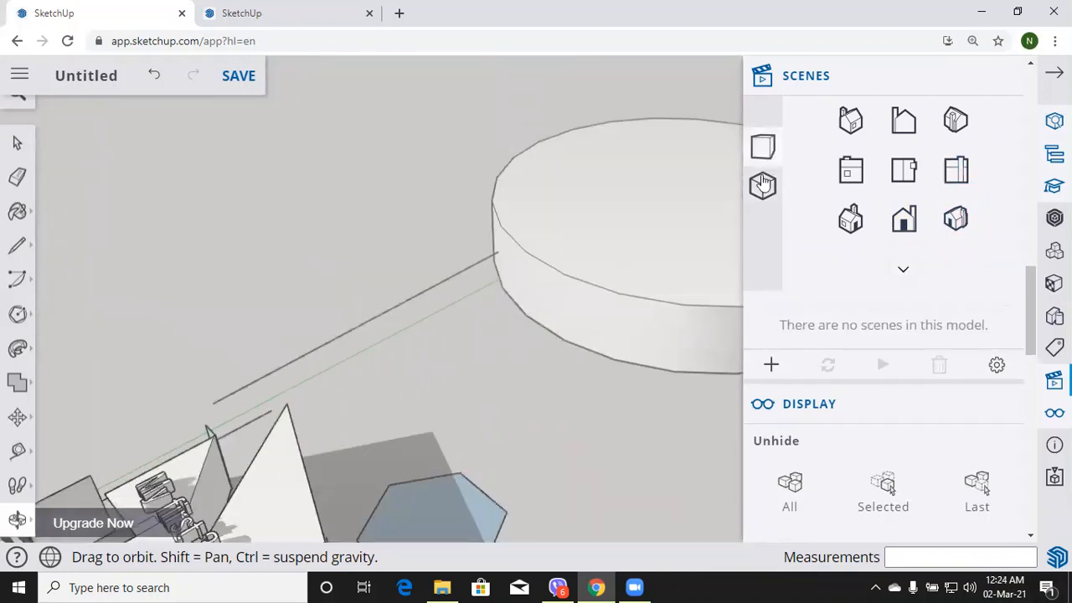
click(762, 148)
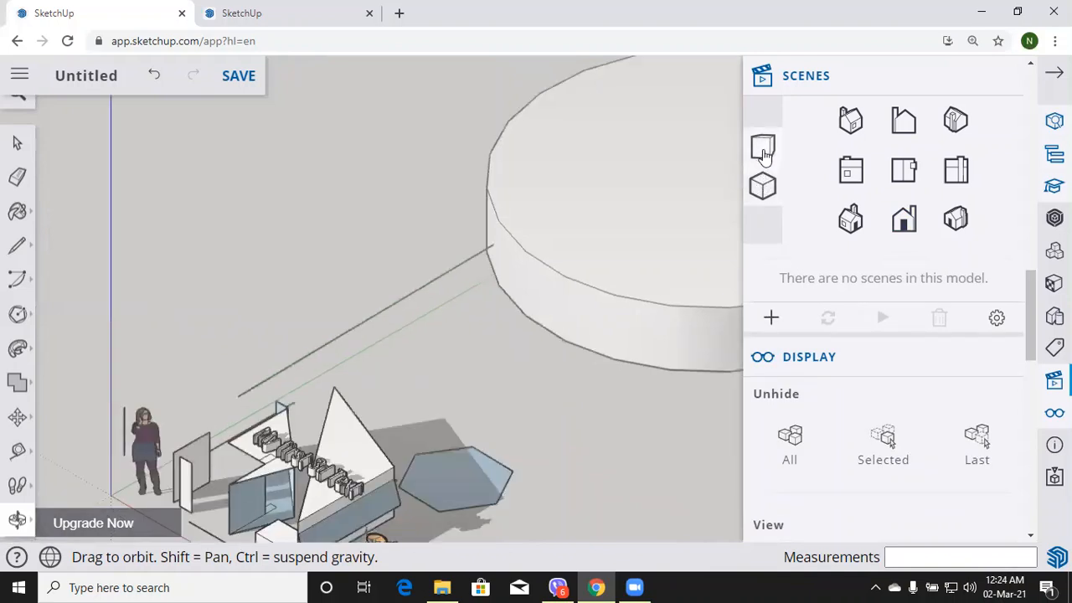
Step: Compare the parallel and perspective projections, viewing the model from the front, left and corner isometric views
click(850, 126)
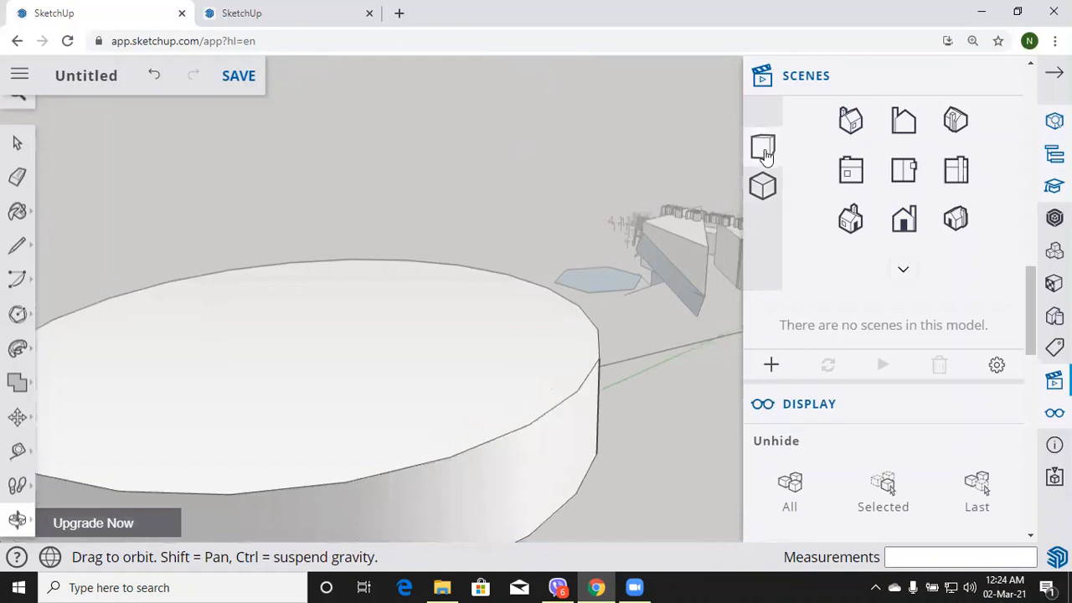
click(762, 192)
click(763, 194)
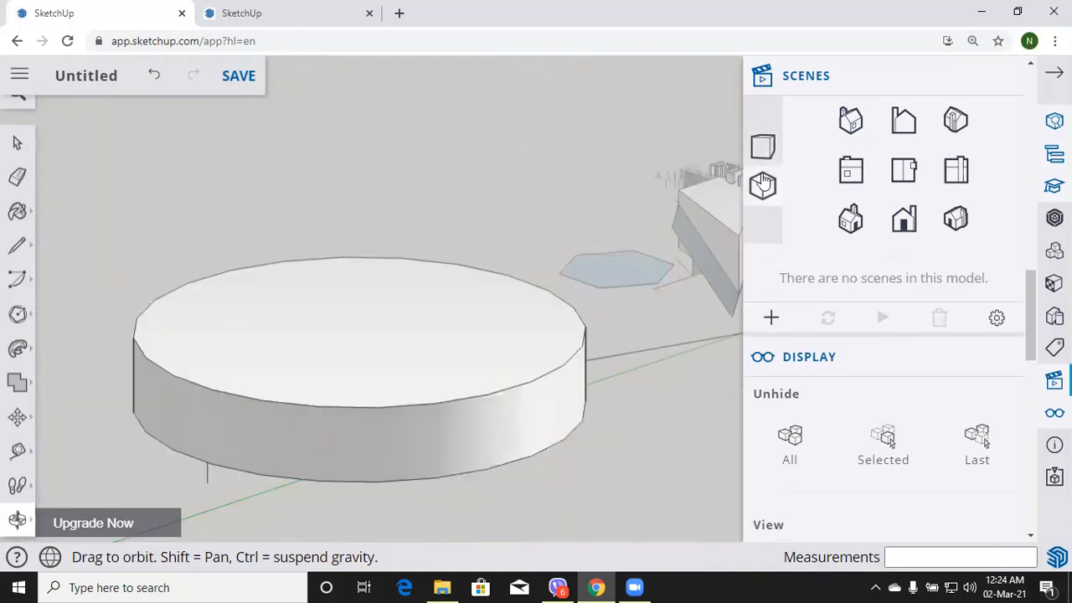
click(778, 147)
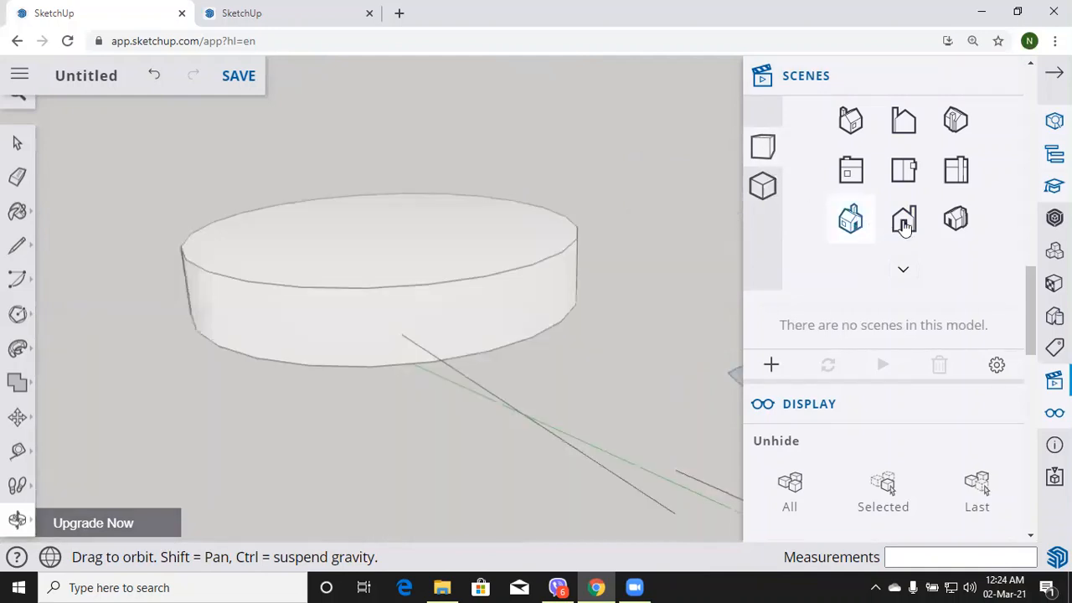
click(902, 223)
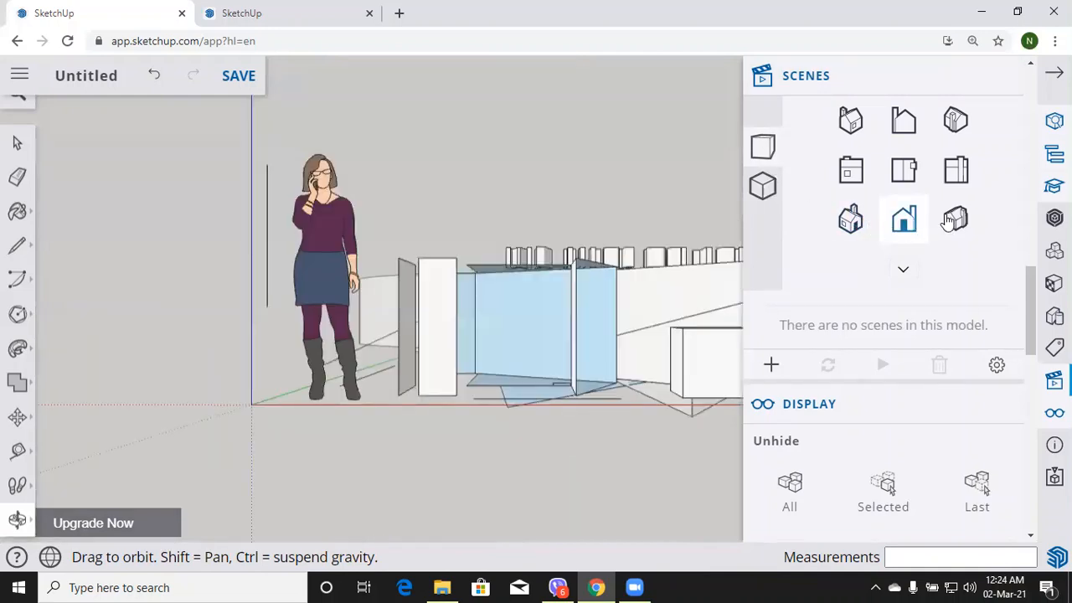
click(949, 220)
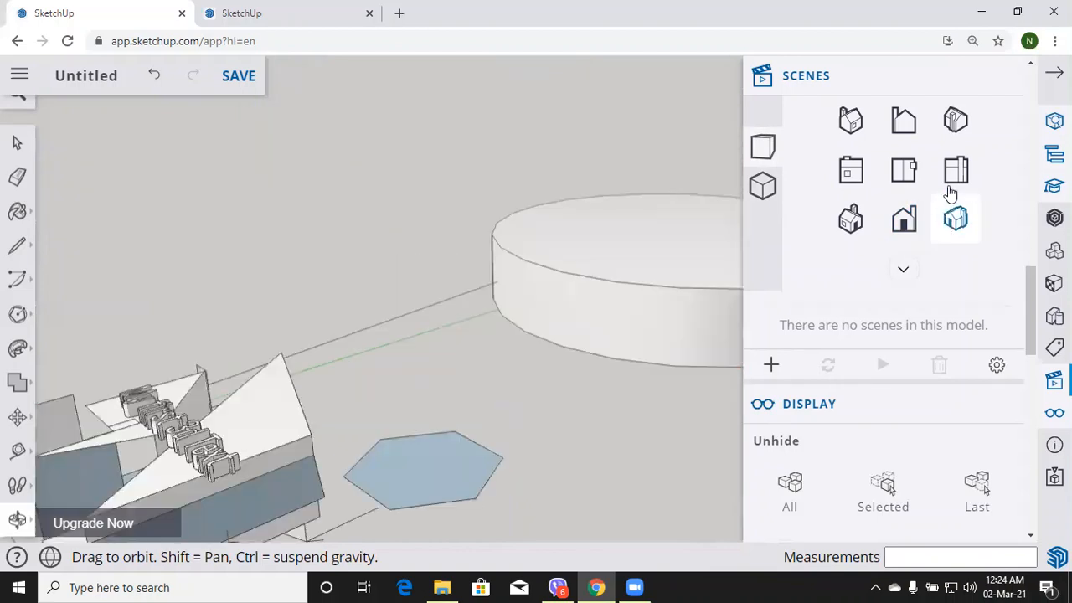
click(911, 168)
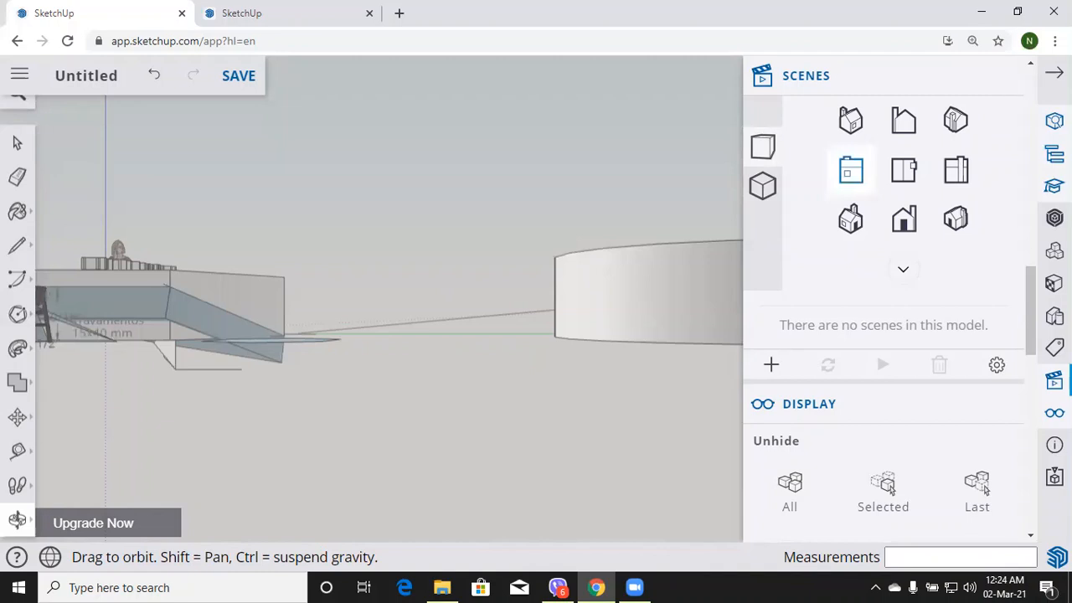
Step: Undo the last two changes to the model
click(1053, 72)
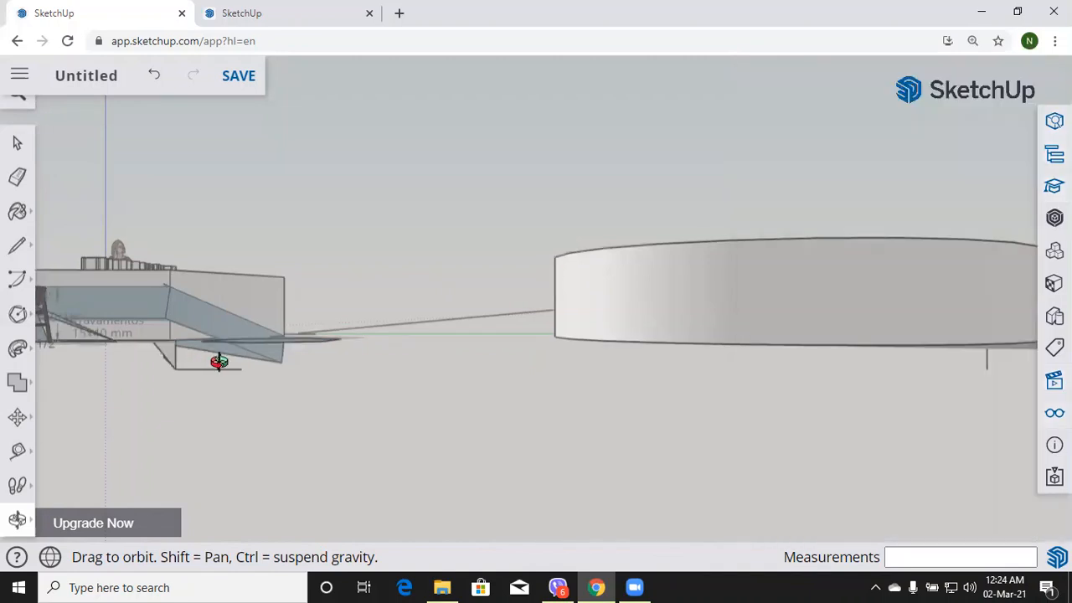
key(ctrl+z)
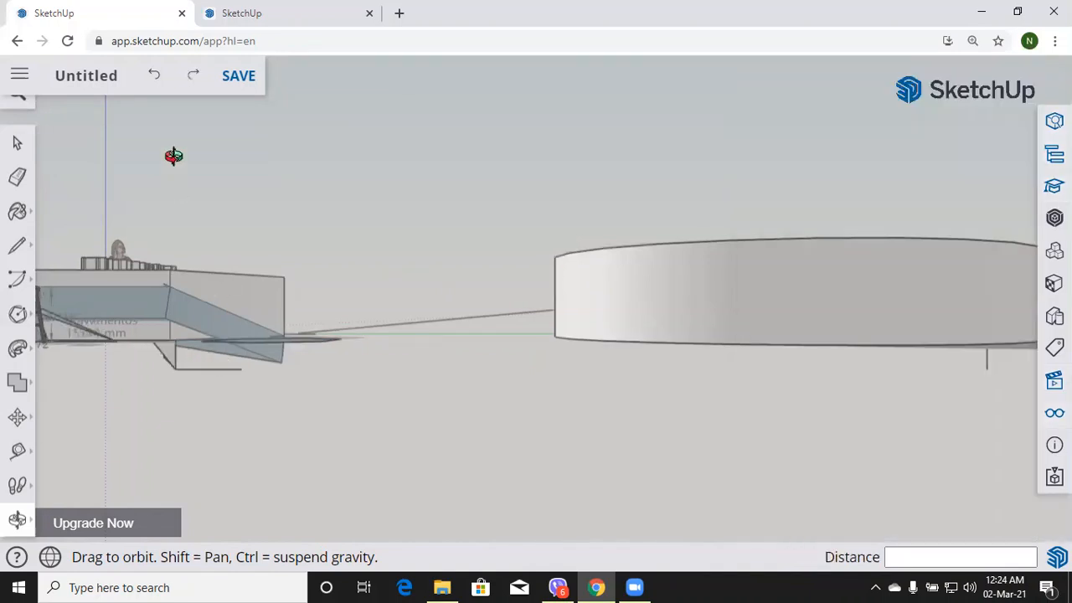
click(154, 78)
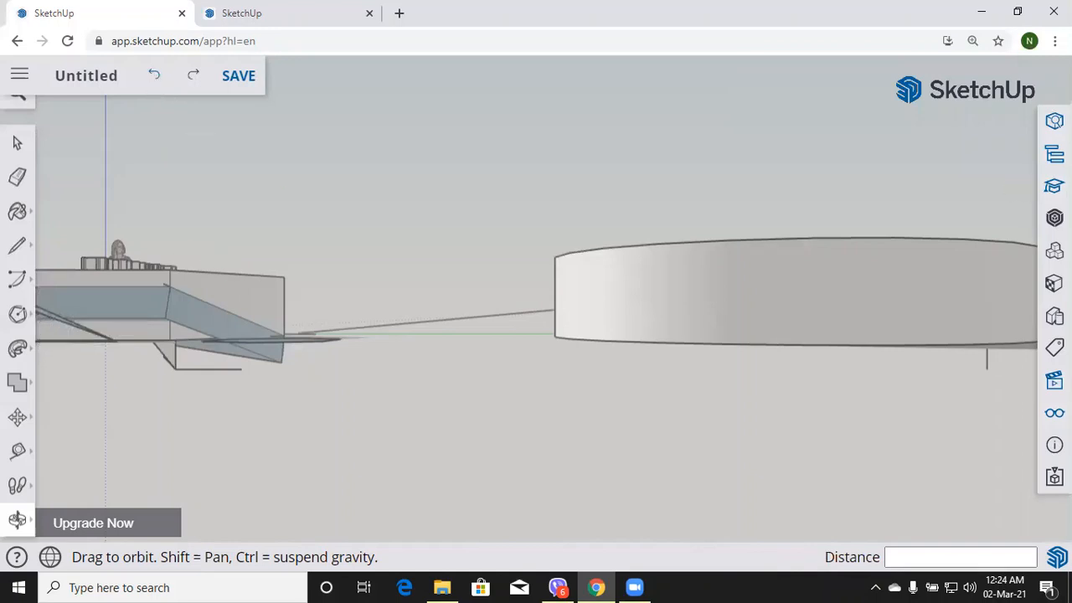
click(1052, 218)
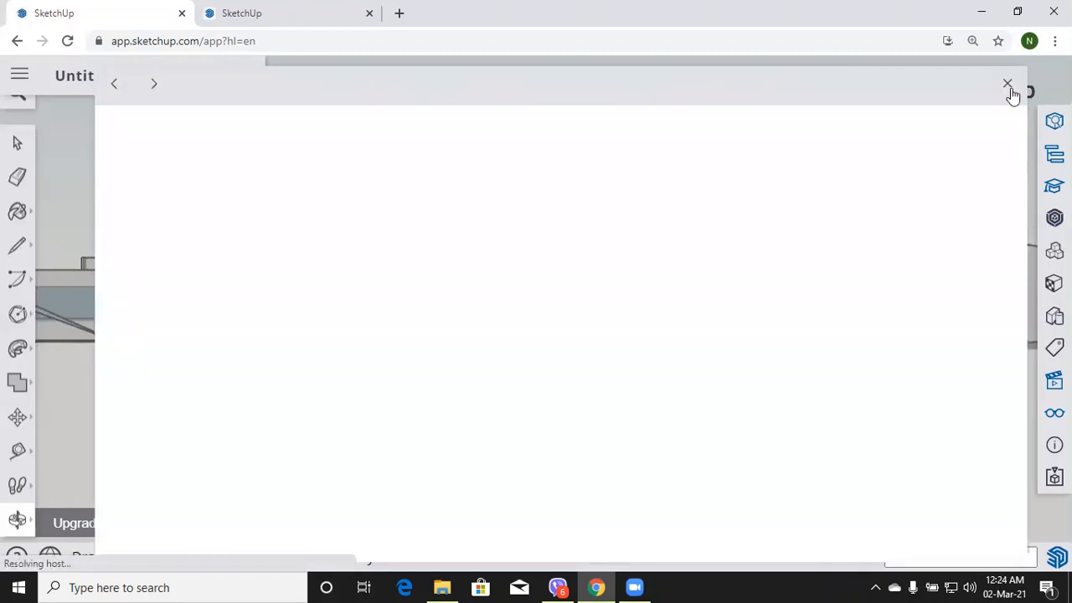
click(1007, 87)
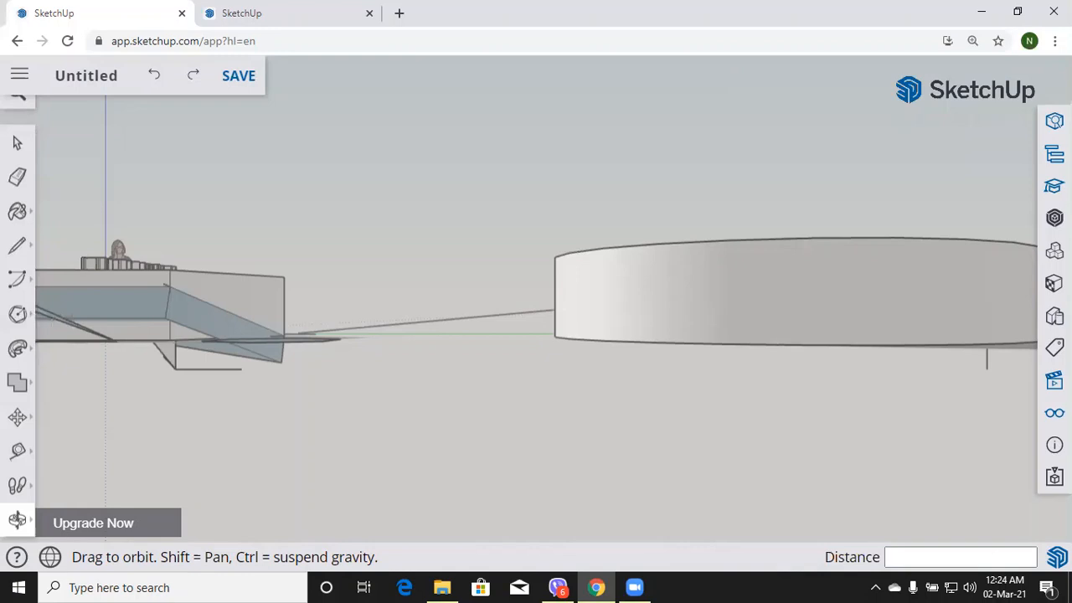
Step: View the model in parallel projection from the left, right and corner isometric standard views
click(1050, 379)
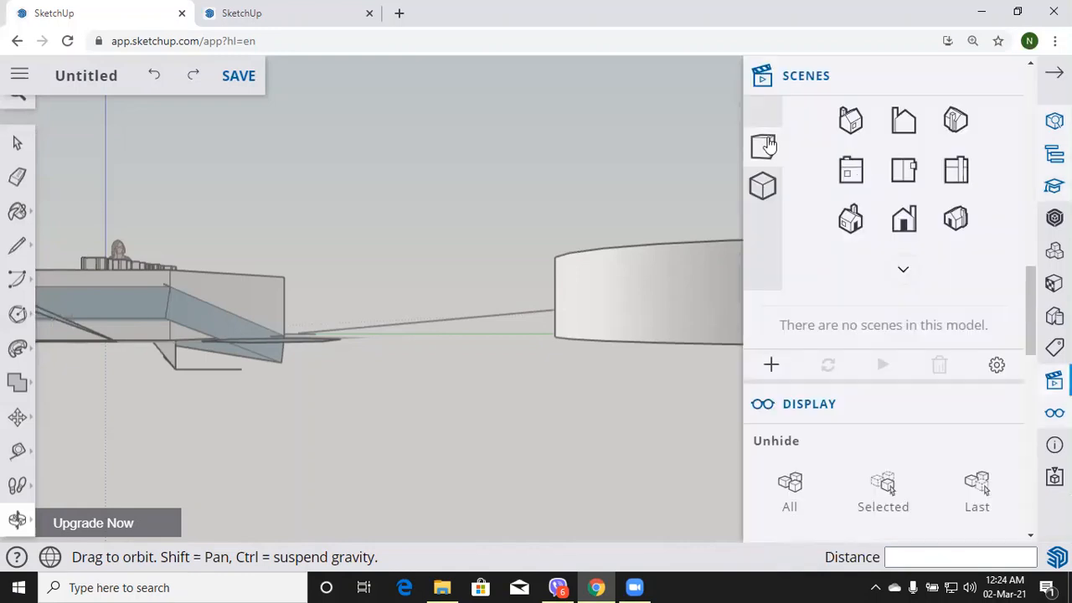
click(761, 189)
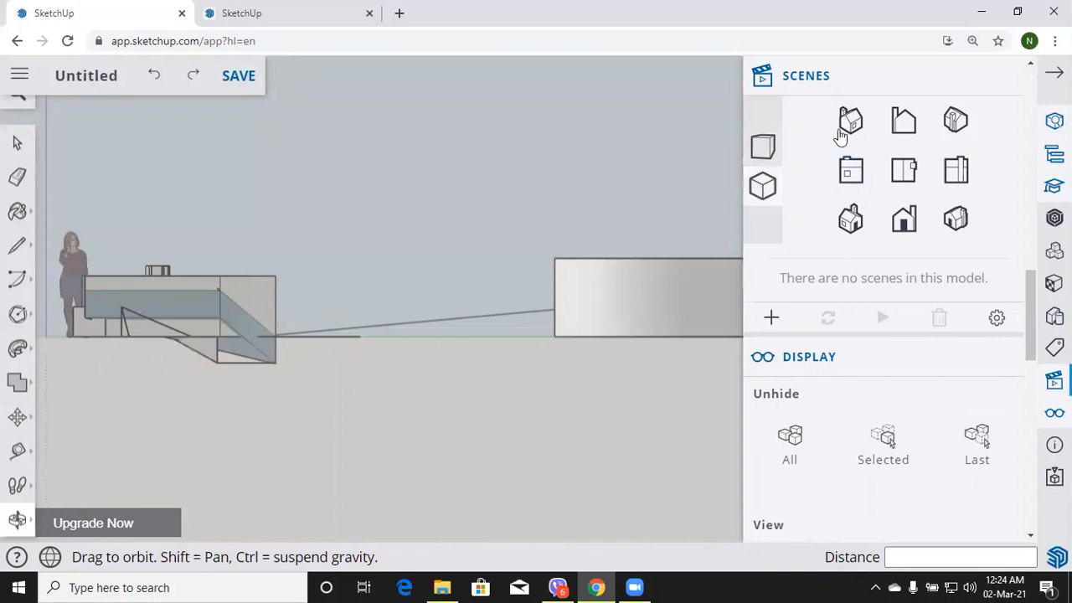
click(835, 141)
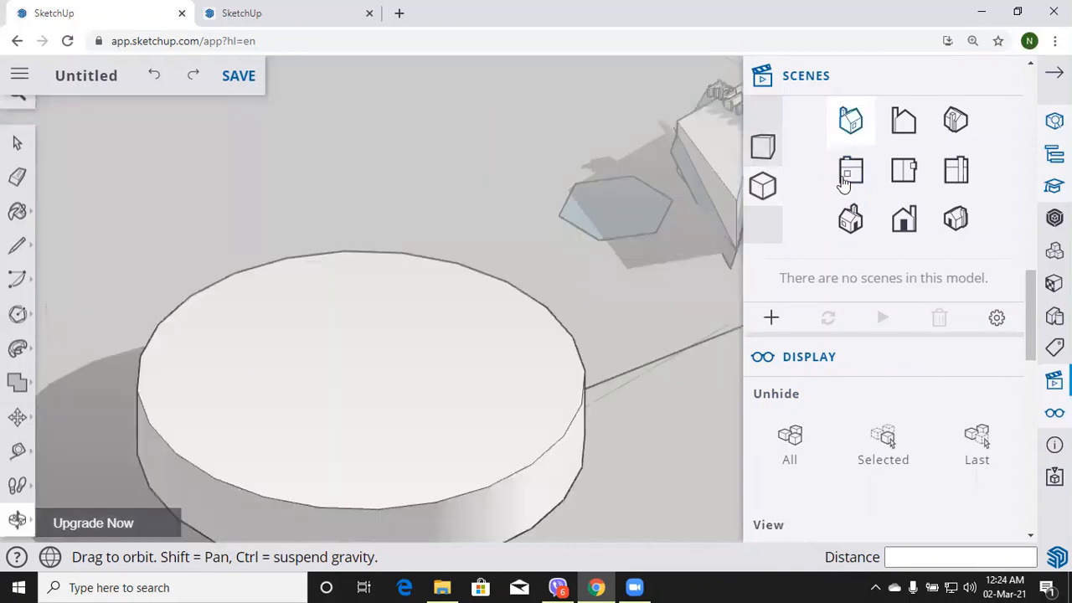
click(849, 172)
click(851, 219)
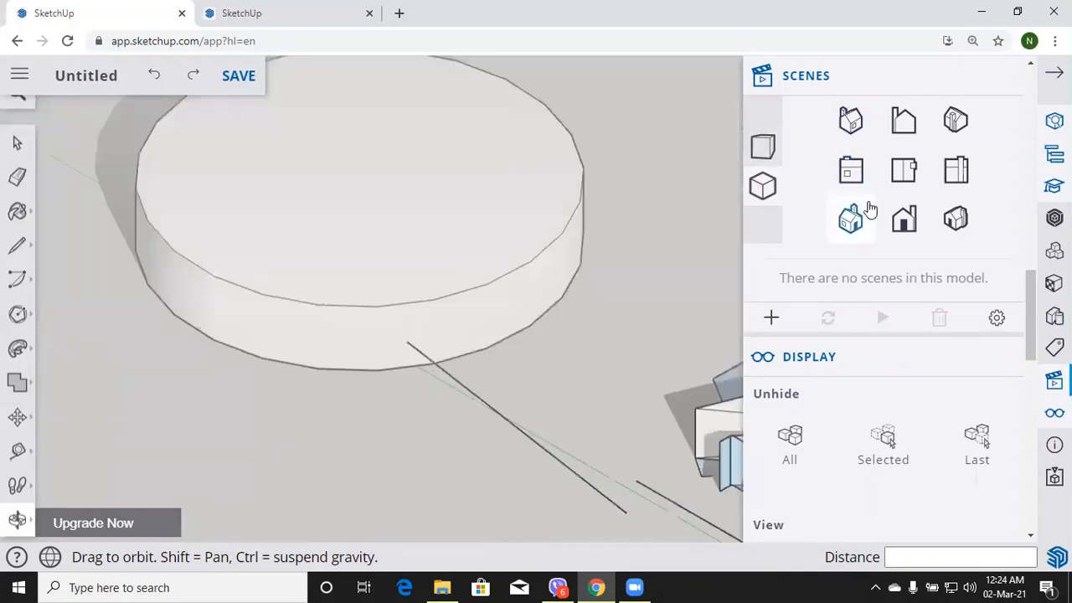
click(954, 121)
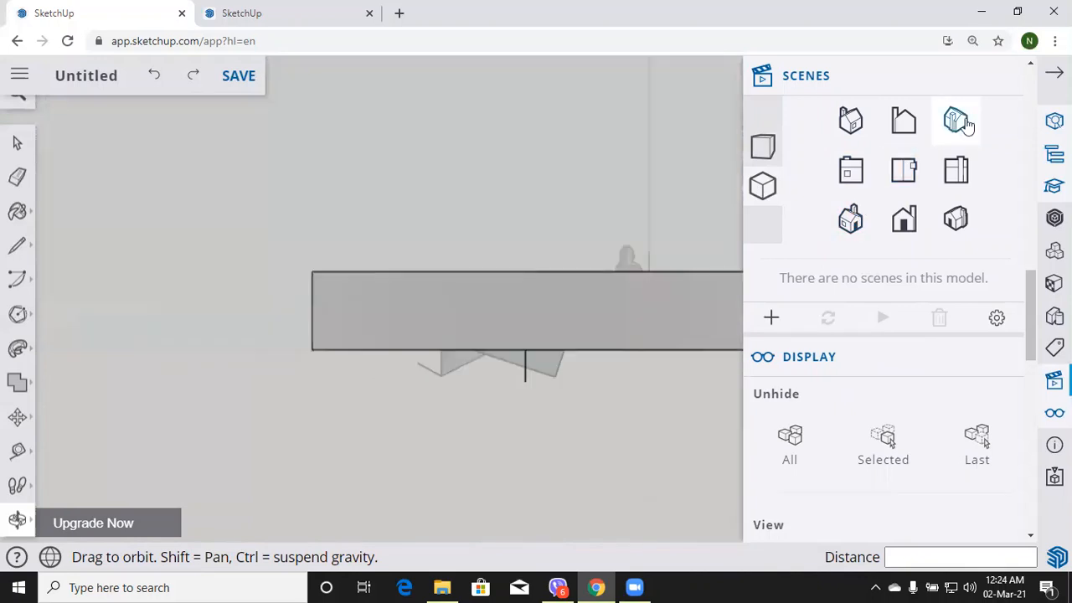
click(958, 172)
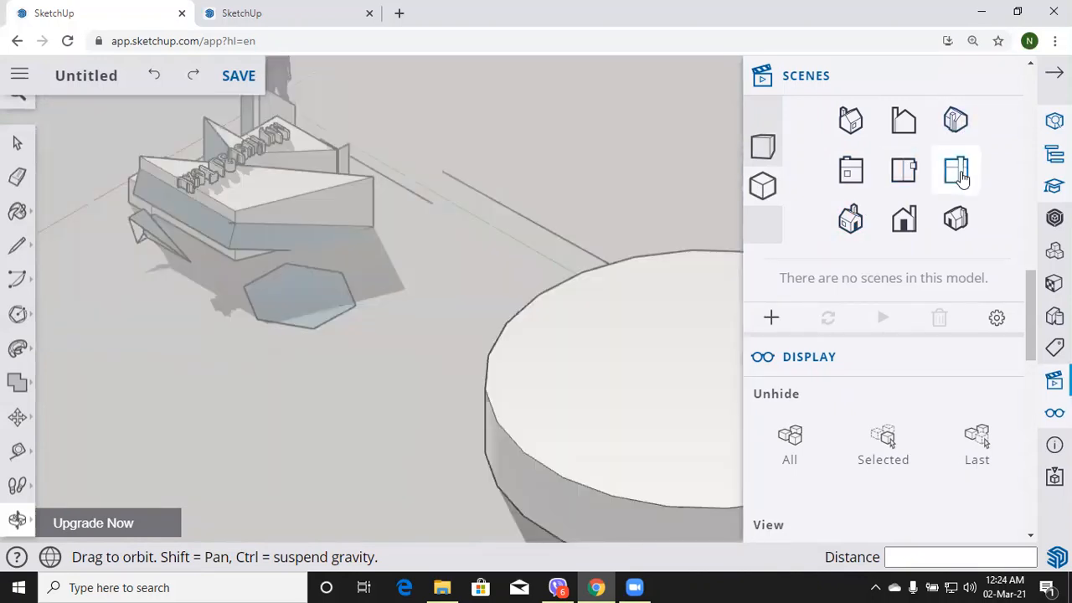
click(953, 220)
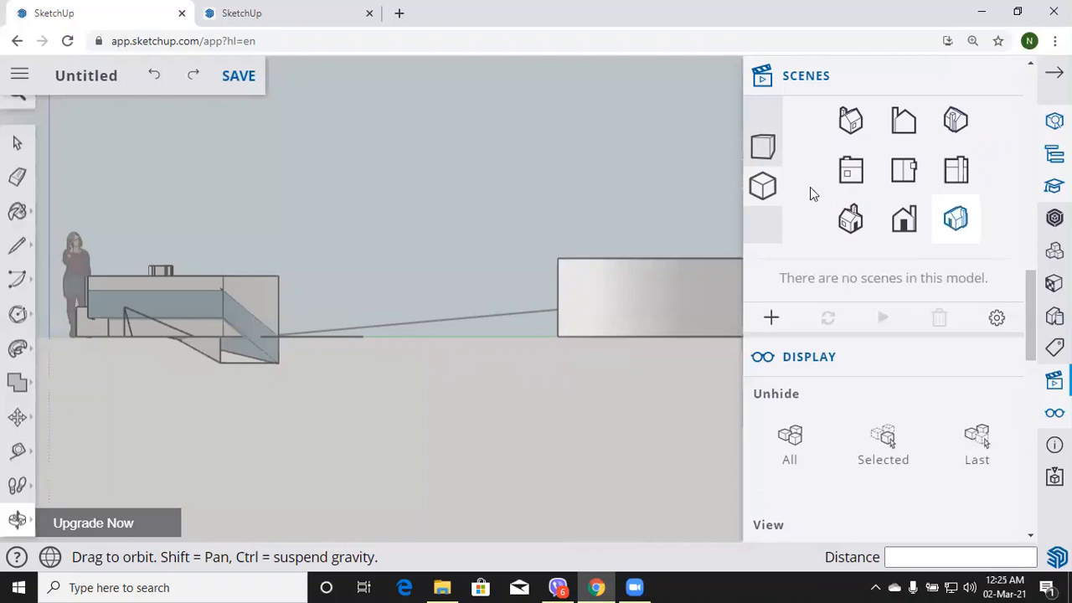
Step: Switch to perspective projection and orbit the model to face the woman, the blocks and the large cylinder frontally
click(761, 149)
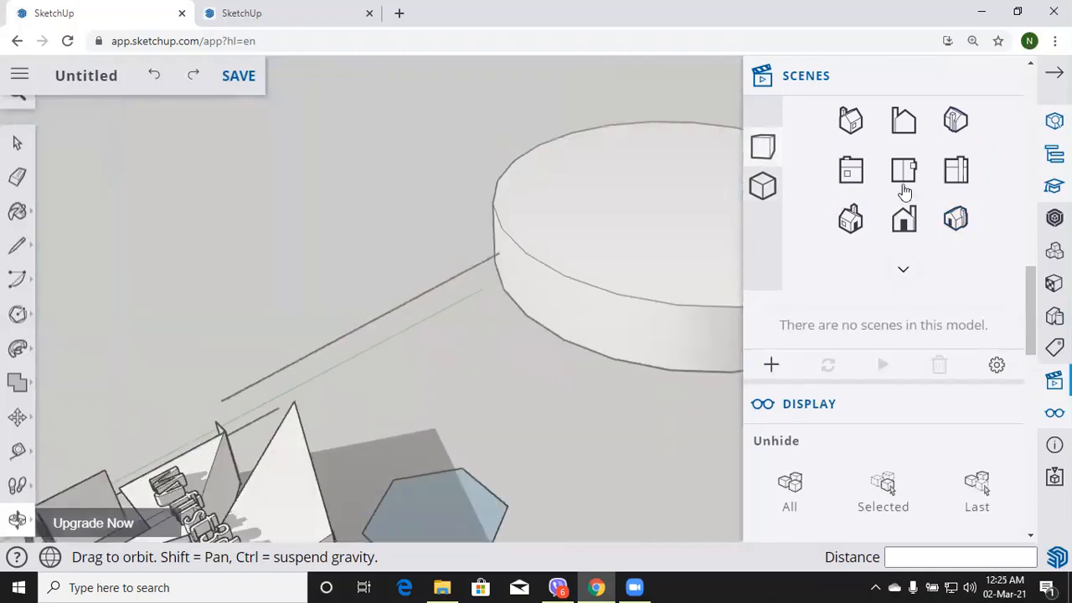
click(956, 171)
drag(1025, 287, 1025, 315)
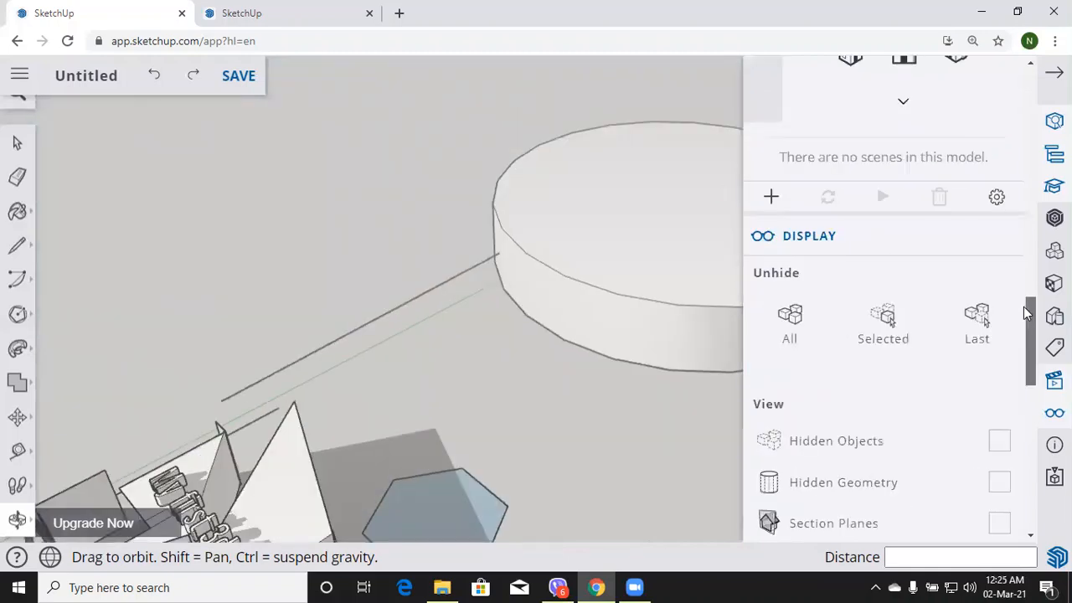
click(13, 521)
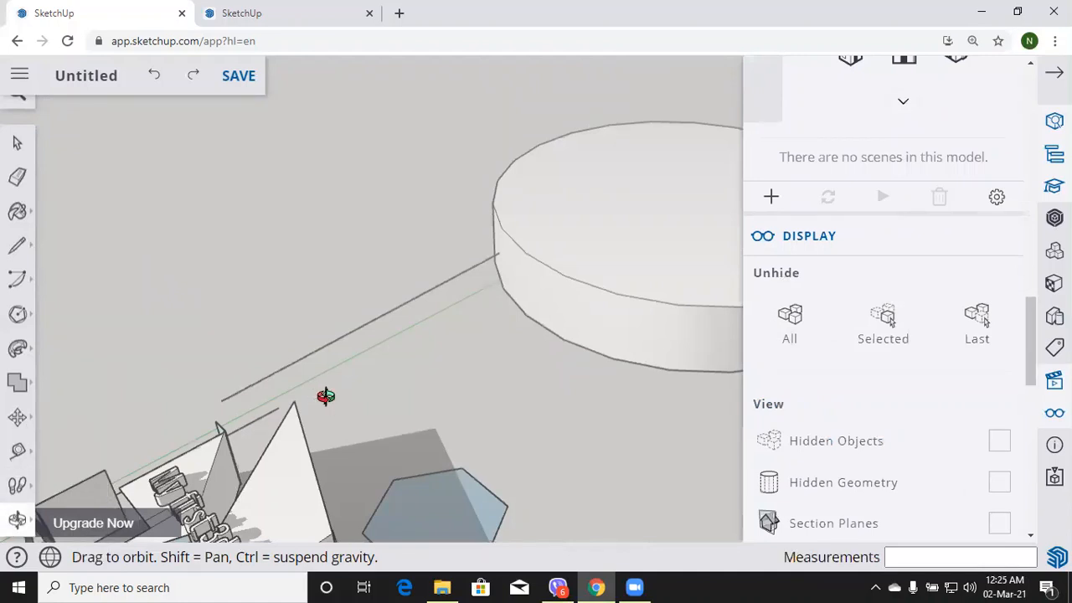
drag(325, 396, 873, 235)
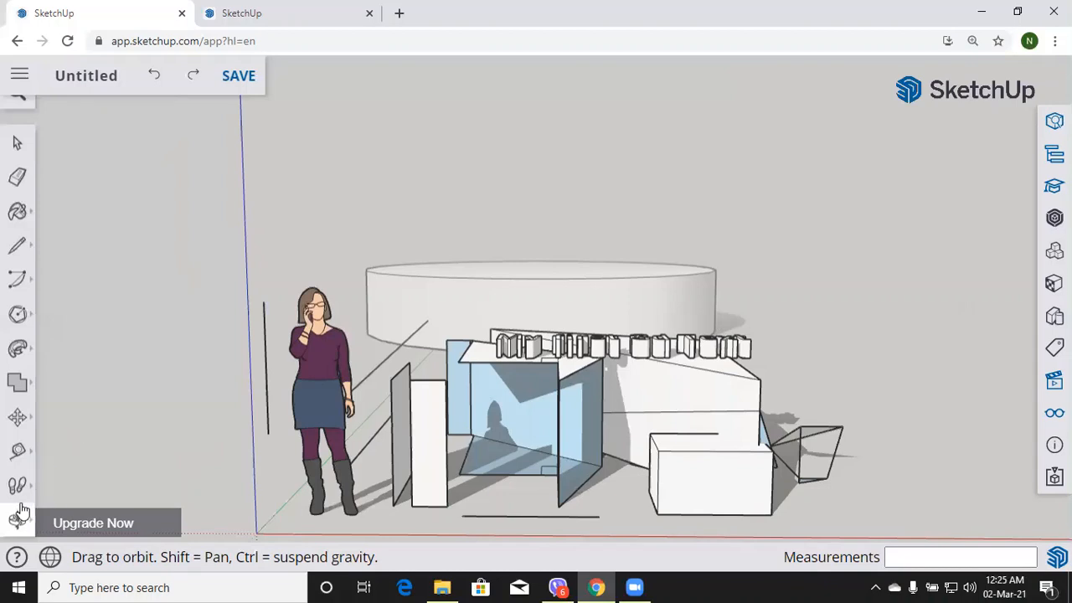
Step: With Tape Measure, place a vertical guide near the large cylinder's right side and a horizontal guide from the open box's top corner
click(23, 456)
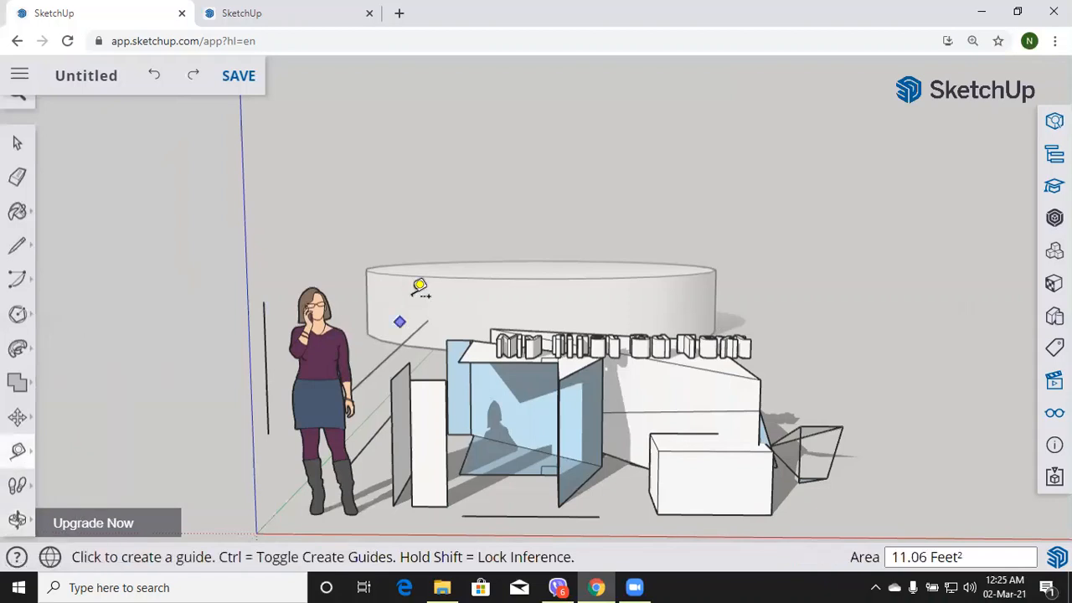
click(378, 291)
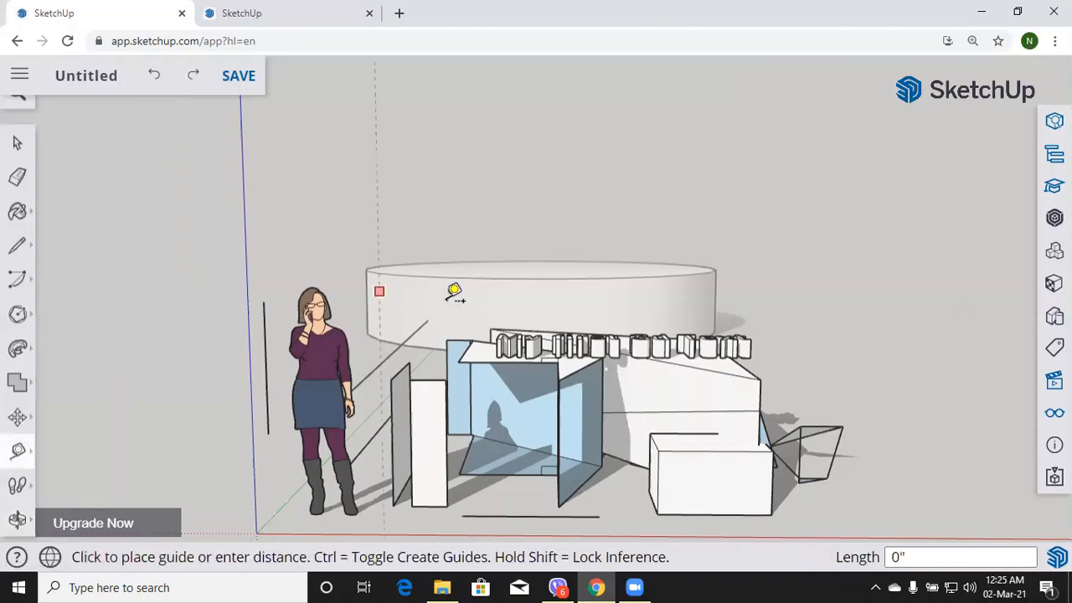
click(686, 270)
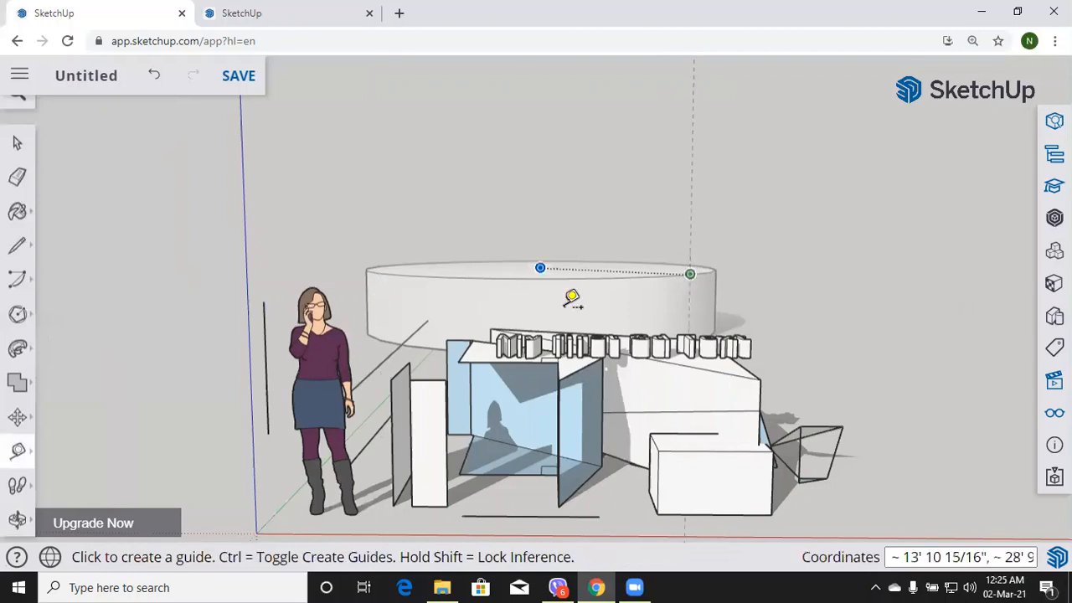
click(457, 361)
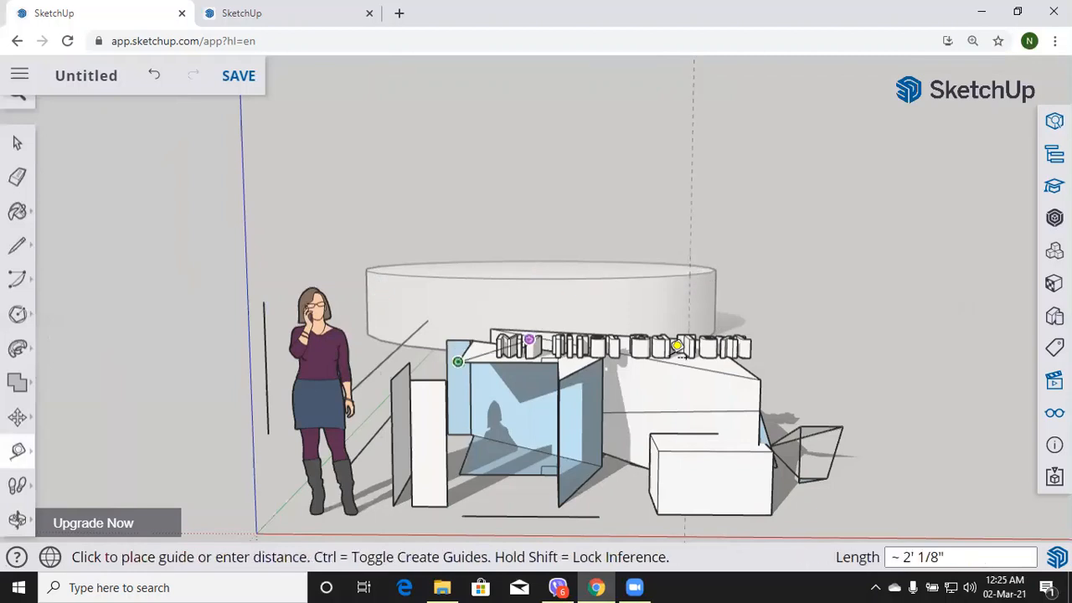
click(758, 361)
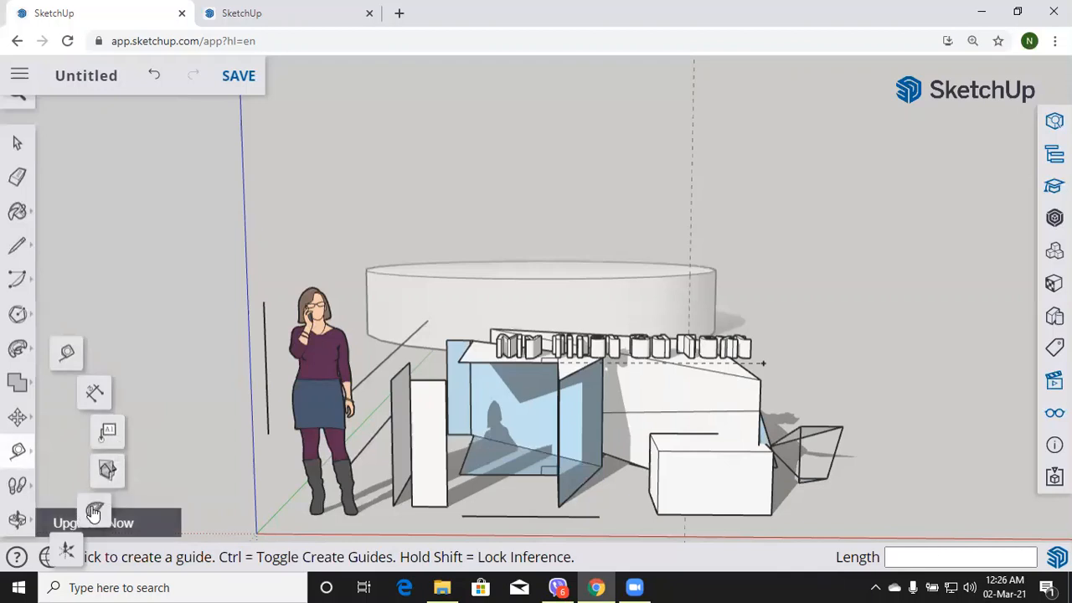
Step: Construct an angled guide at the base of the open blue box with the Protractor tool
click(94, 512)
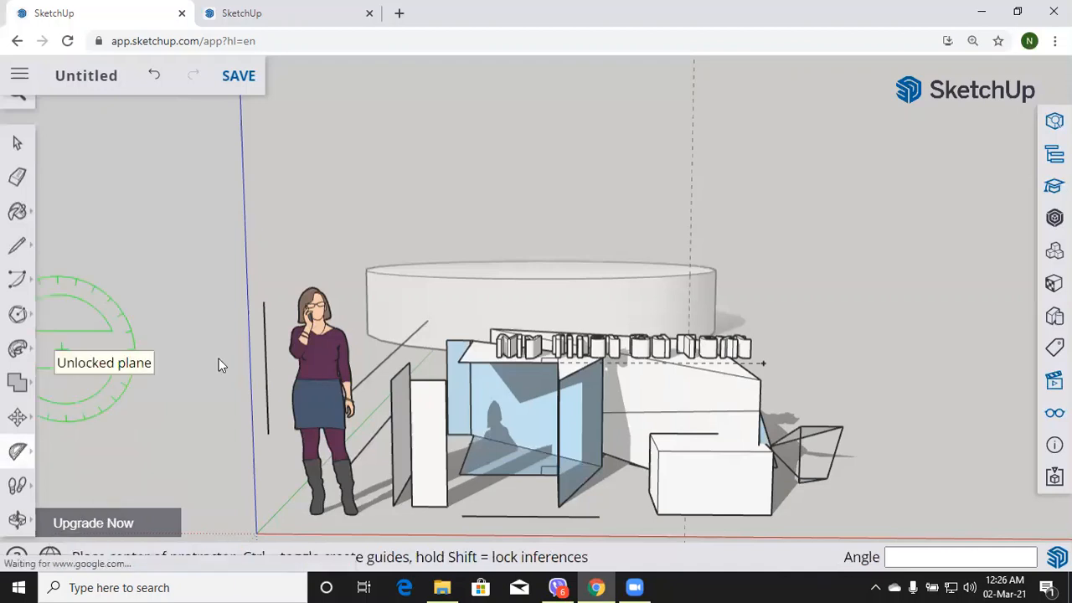
click(492, 469)
click(501, 486)
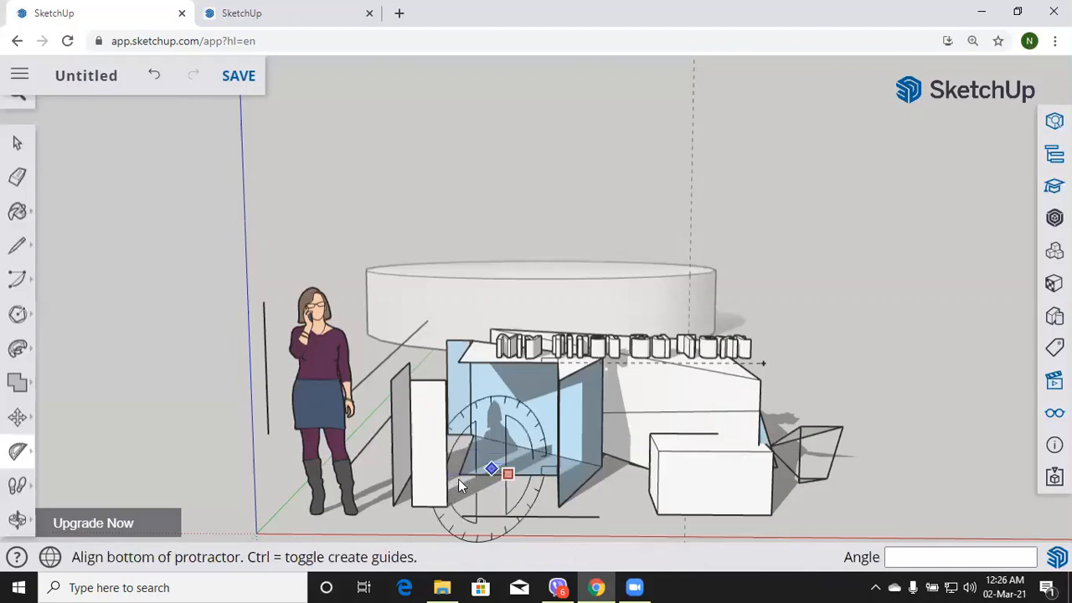
click(484, 486)
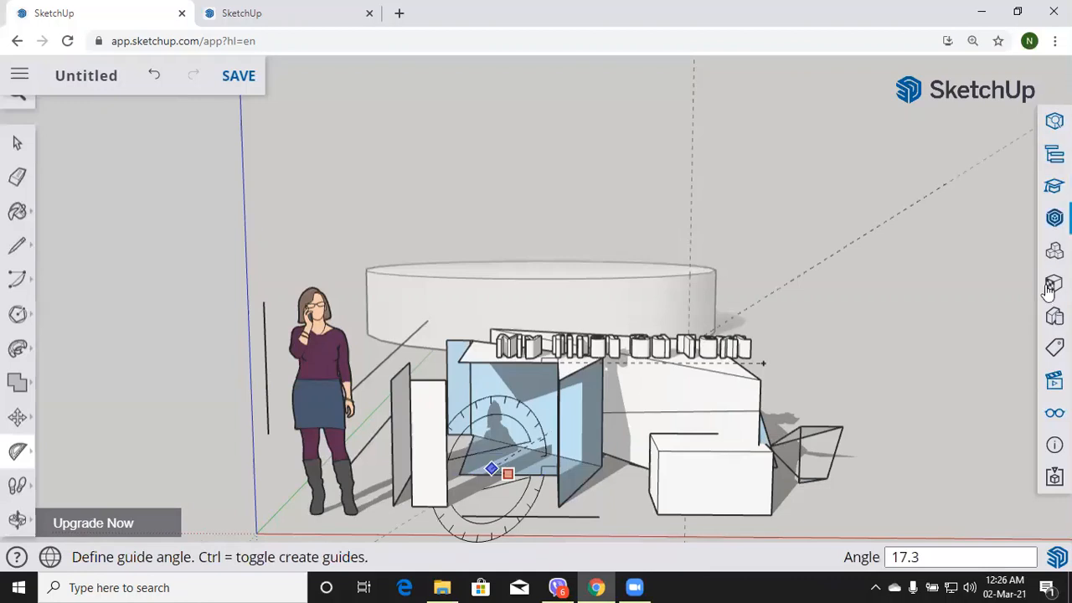
Step: Try the Generic CAD2 style on the model, and apply the Cammo3 style from Color Sets
click(1054, 316)
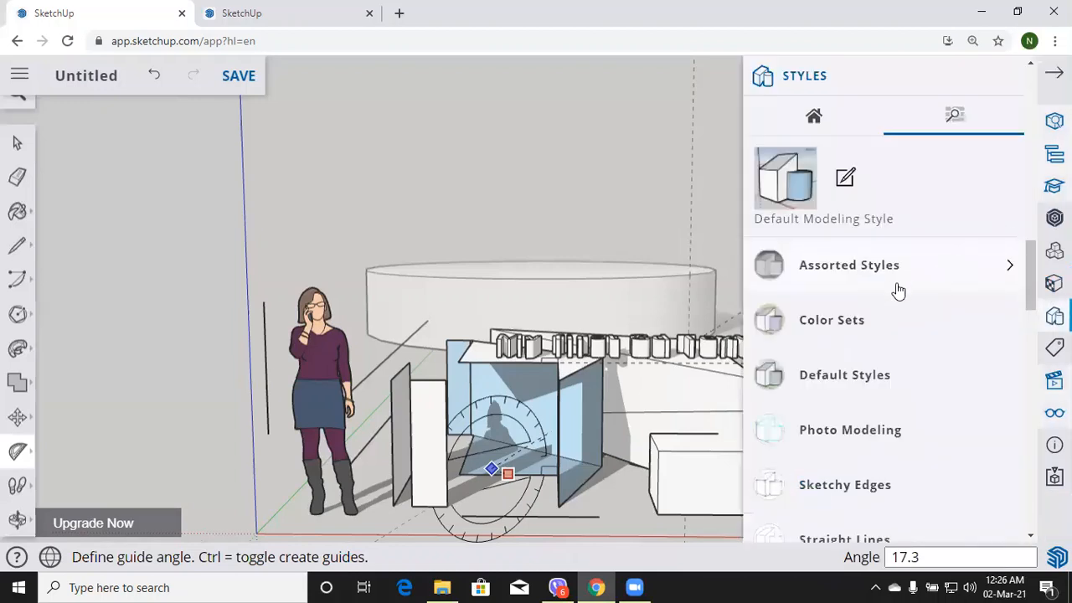
click(948, 270)
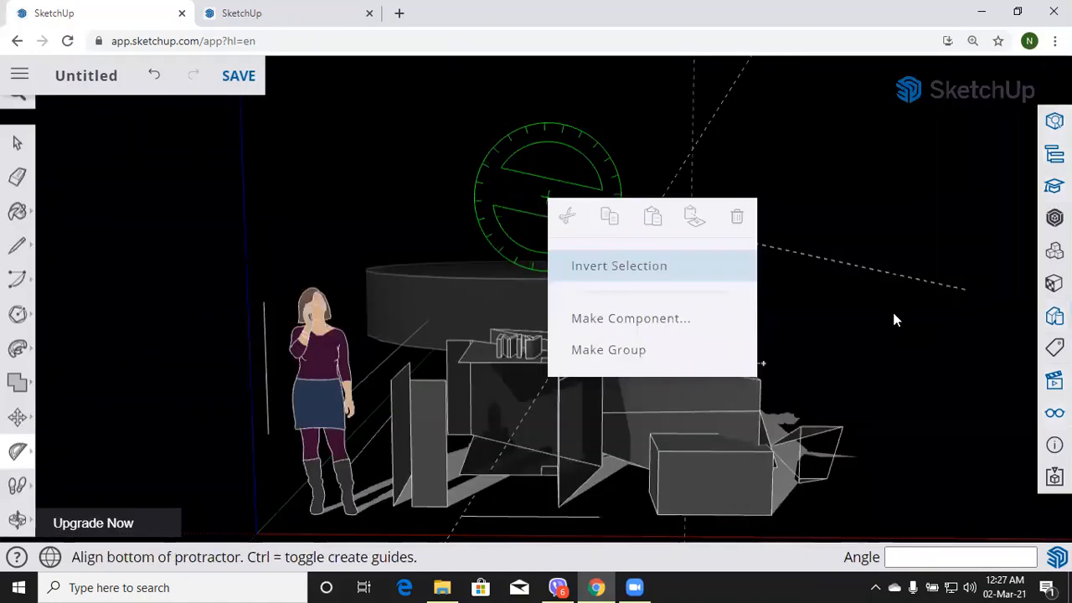
click(945, 235)
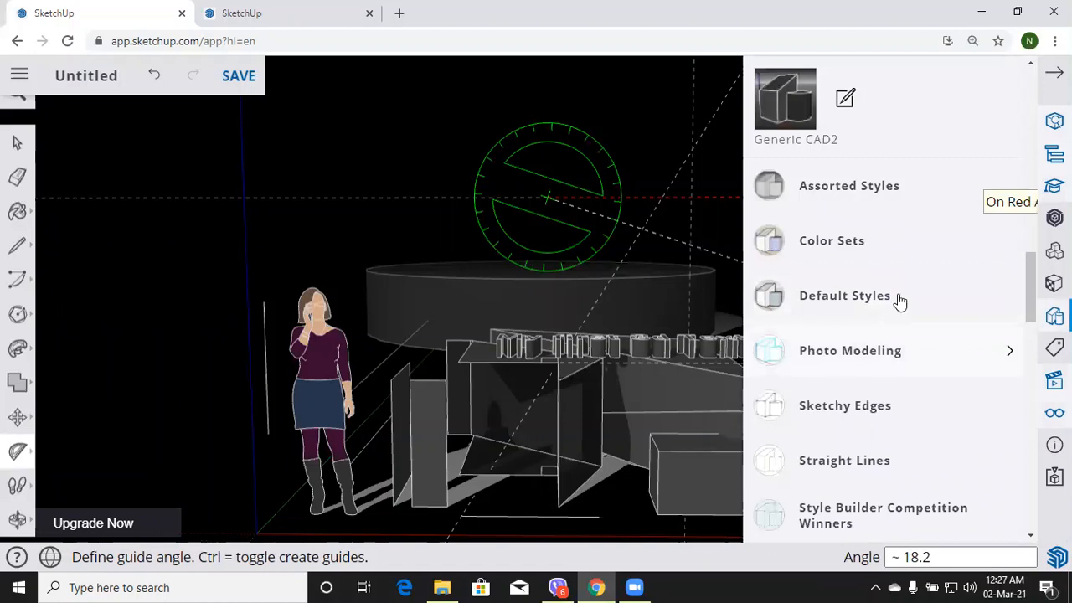
click(894, 245)
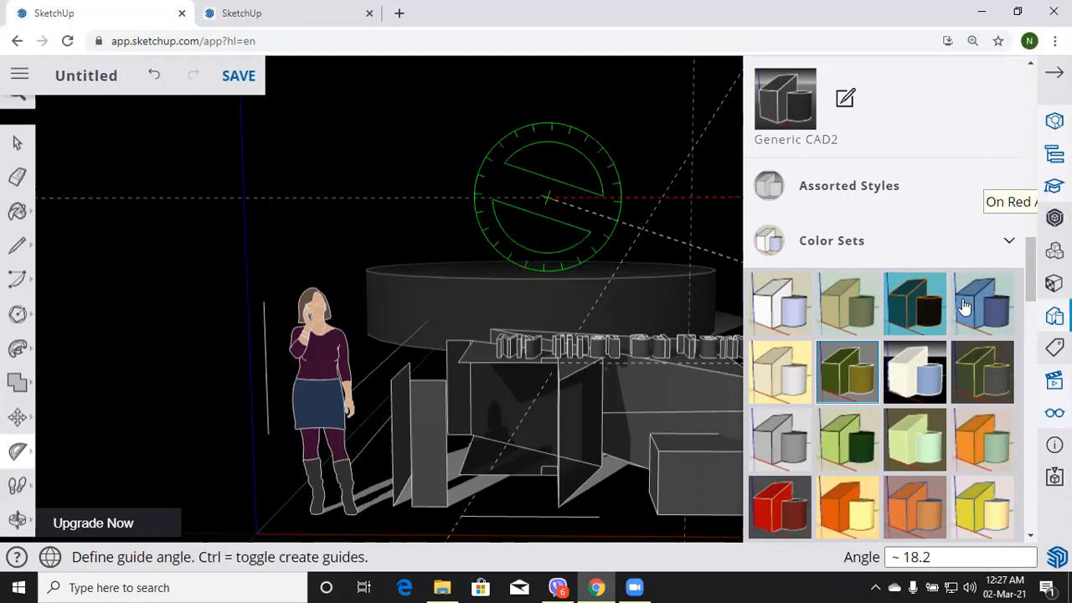
click(869, 353)
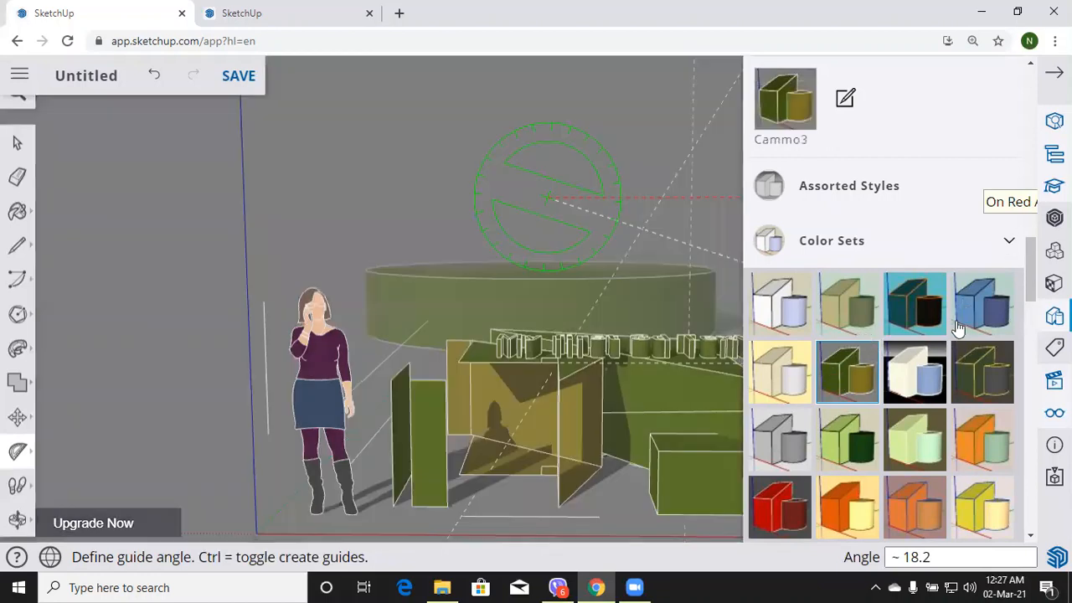
Step: Apply the blue Color Sets style with the pale green background, close the styles list and cancel the pending Protractor guide
scroll(1011, 243, down, 1)
click(1009, 238)
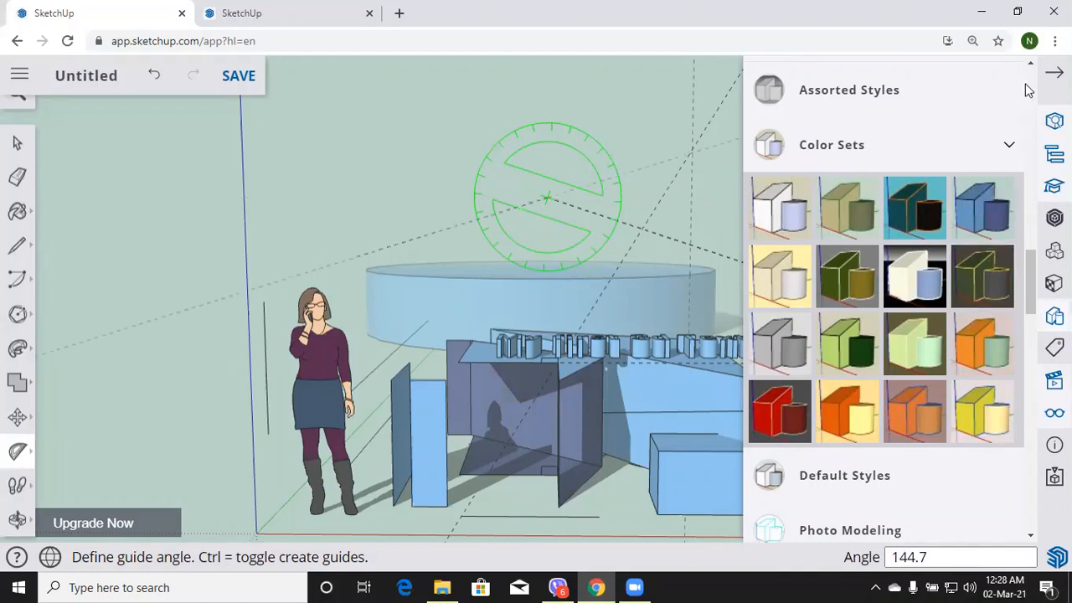
click(1053, 73)
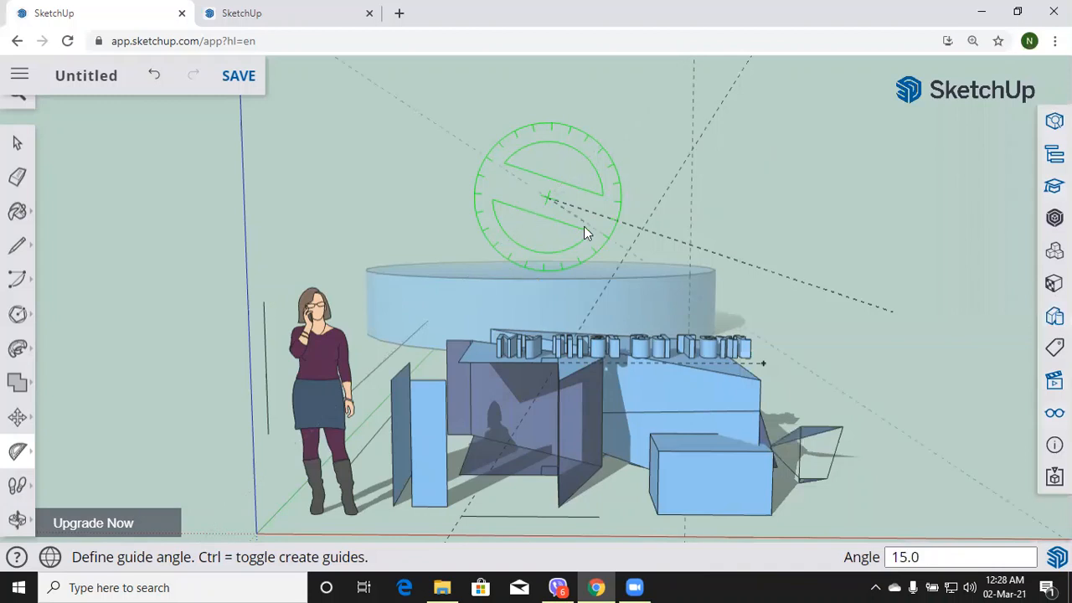
key(Escape)
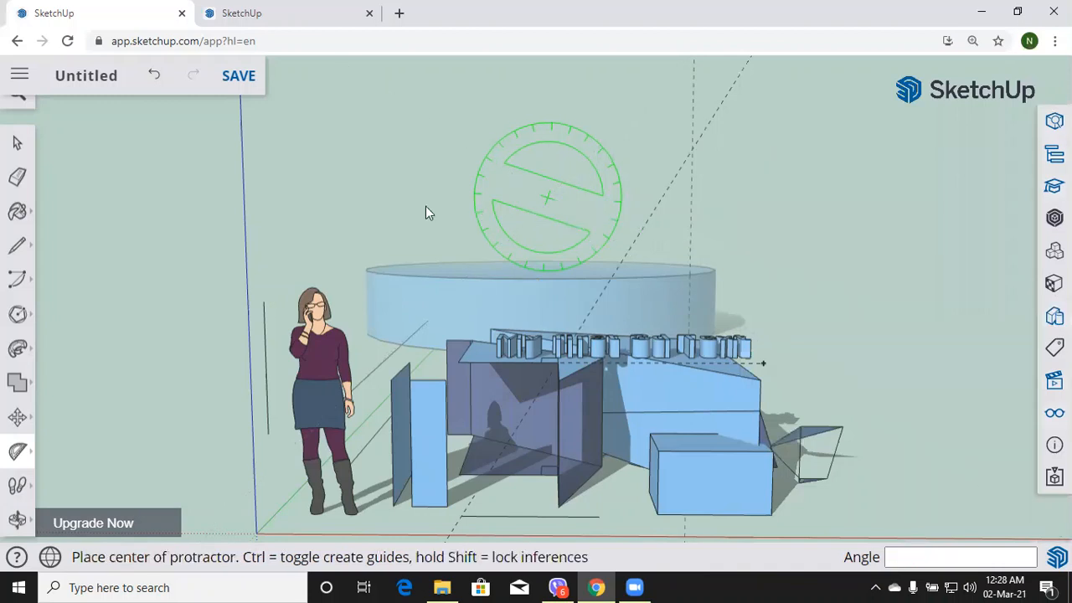
Step: Select the front face of the small blue box and move it straight up about 2' 1 13/16" with the Move tool
click(20, 148)
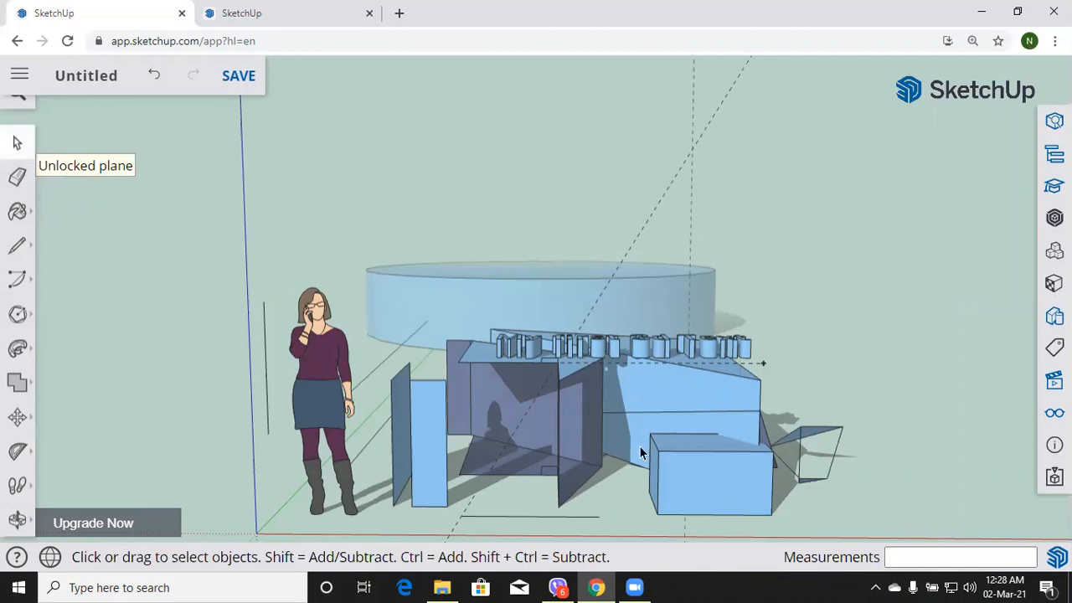
click(658, 475)
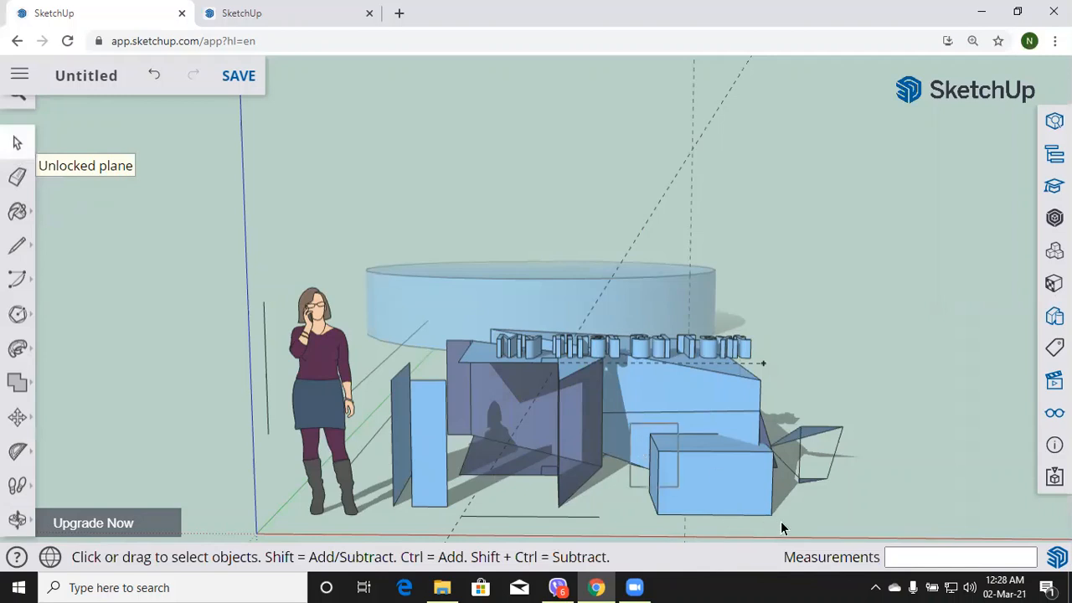
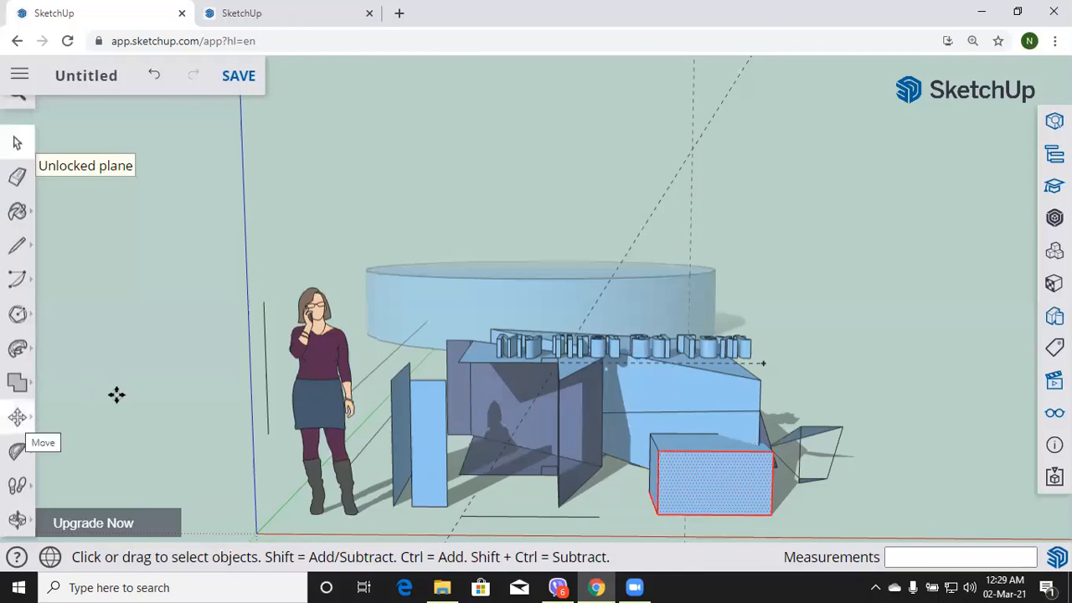
key(m)
click(73, 389)
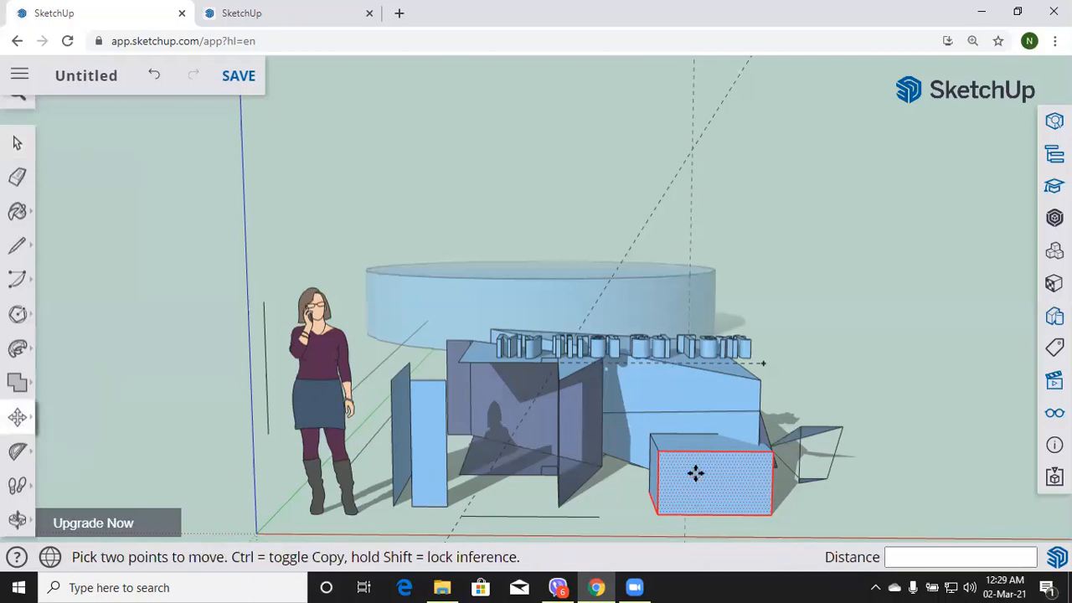
click(667, 468)
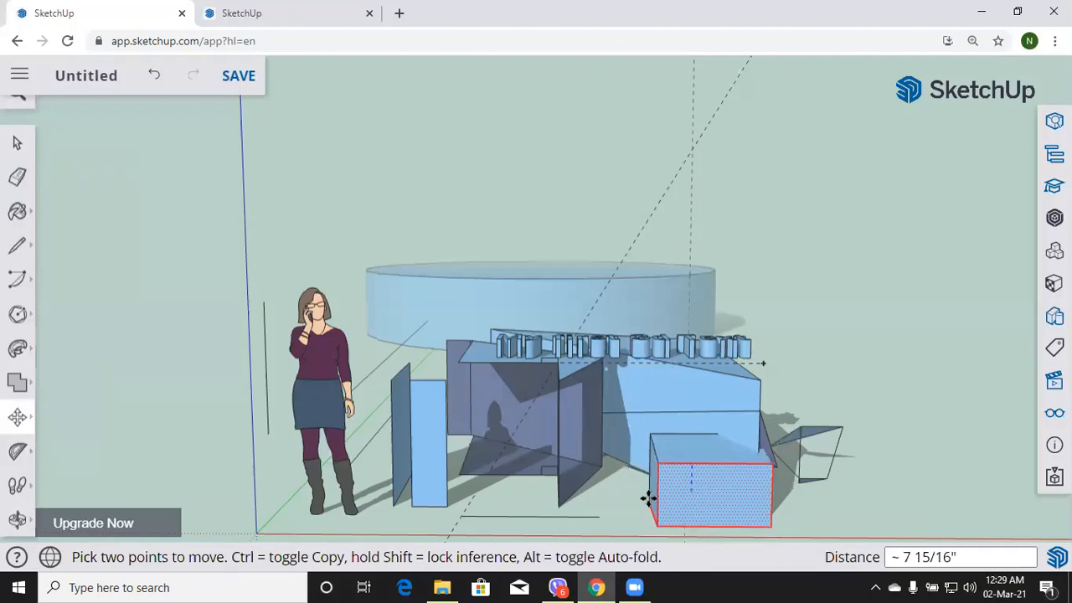
click(720, 289)
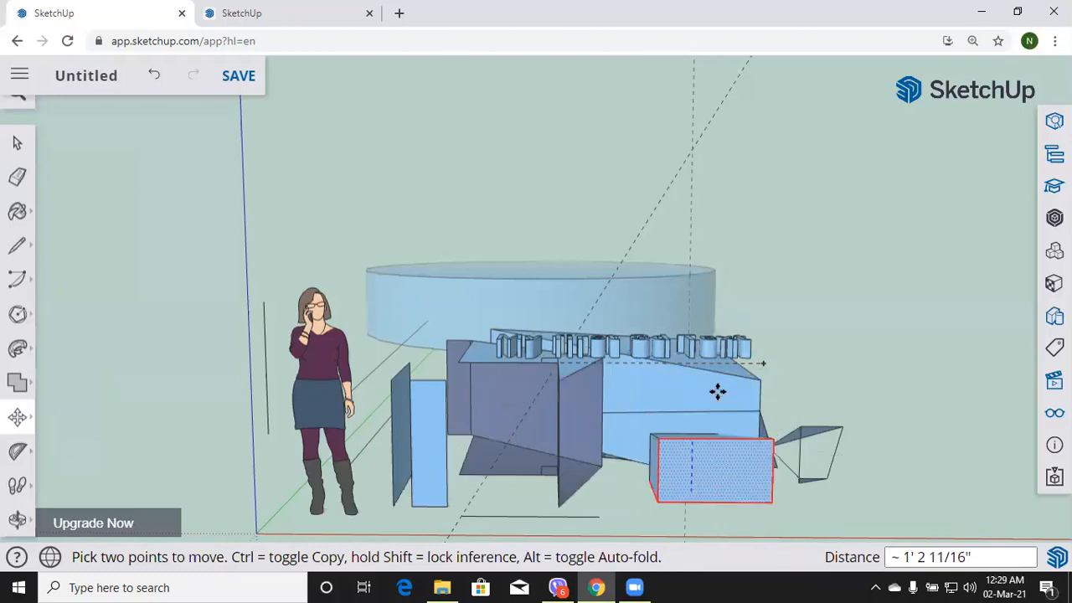
click(514, 396)
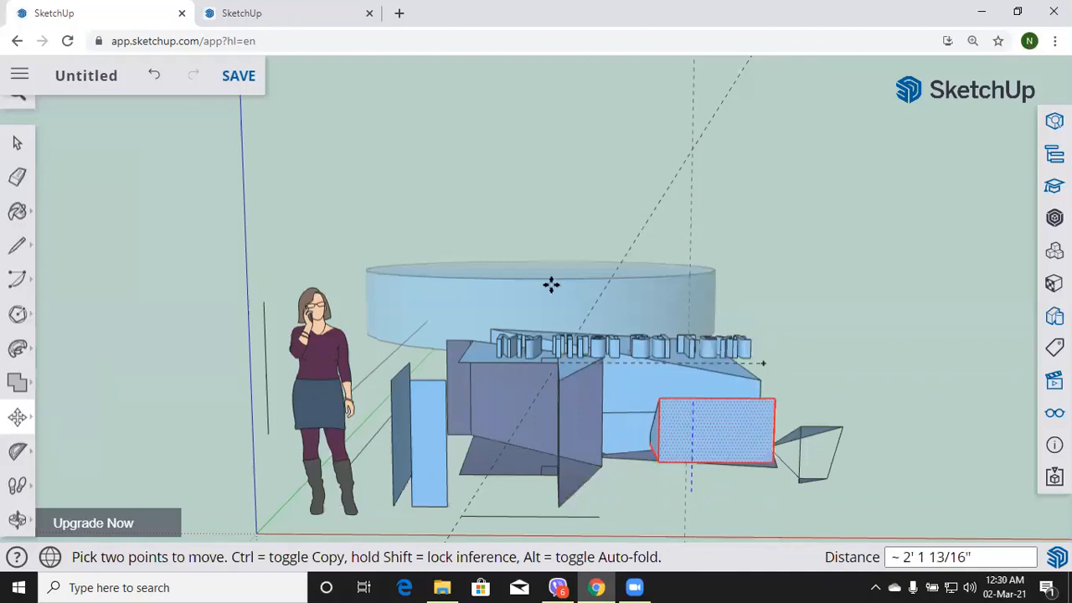
Step: Move the box's front face higher, level with the extruded 3D text, and clear the selection
click(592, 396)
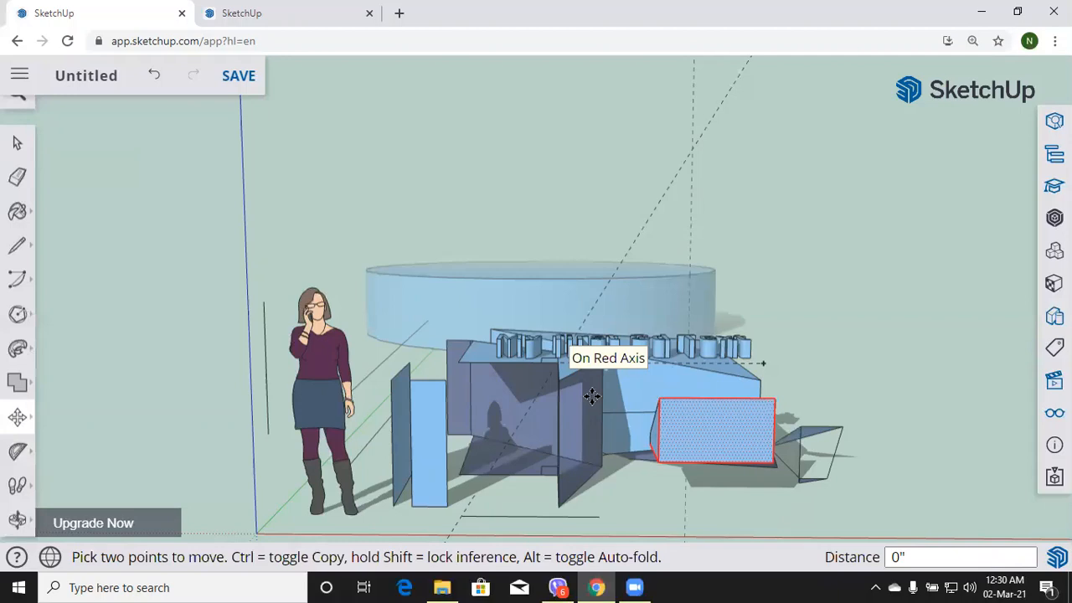
click(822, 347)
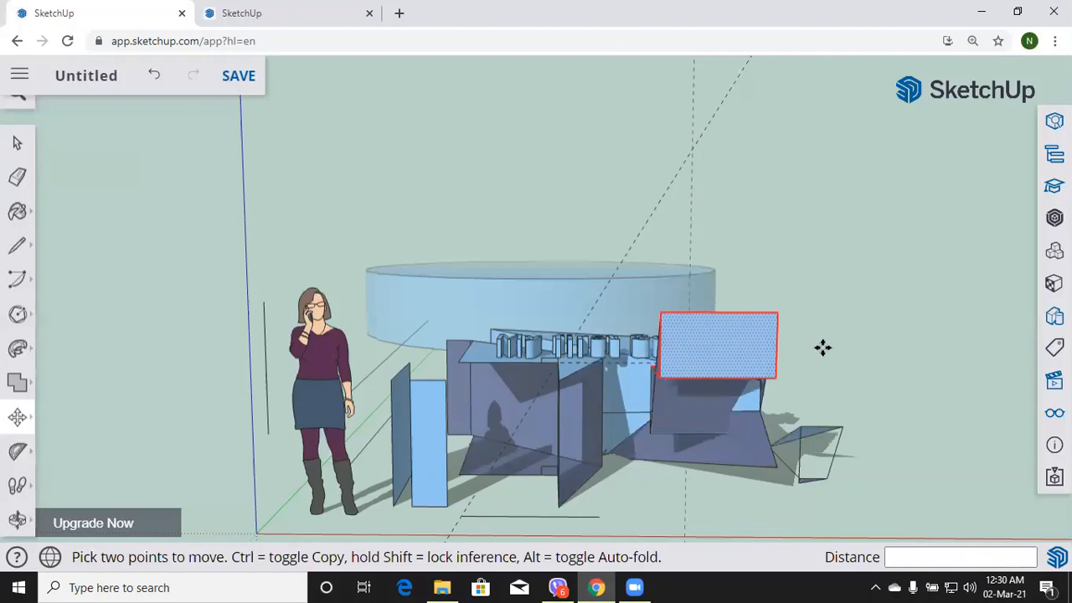
right_click(822, 347)
click(853, 277)
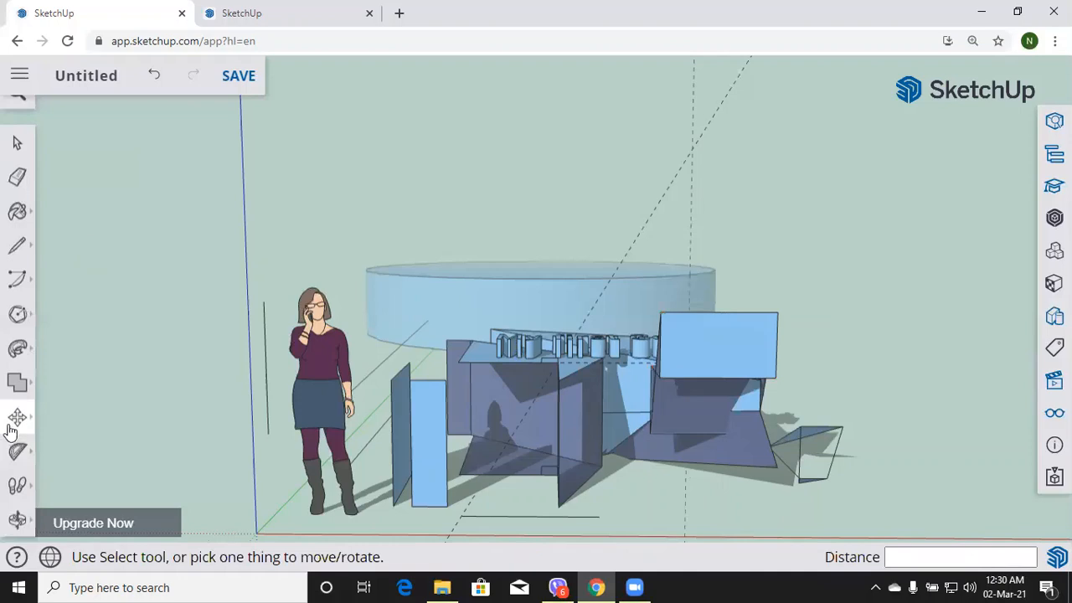
mouse_move(13, 426)
click(19, 418)
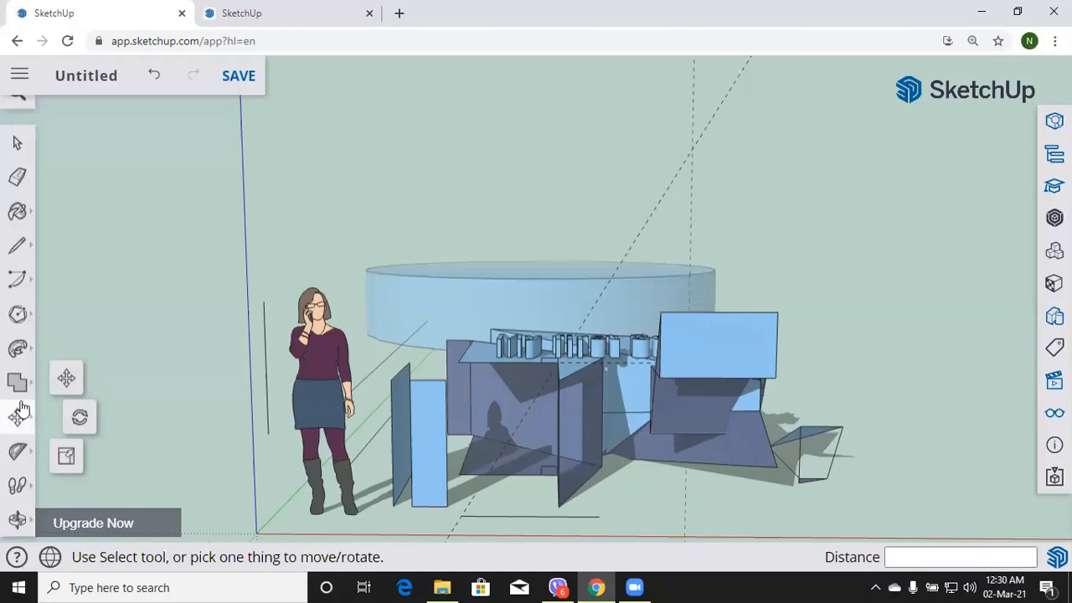
click(19, 417)
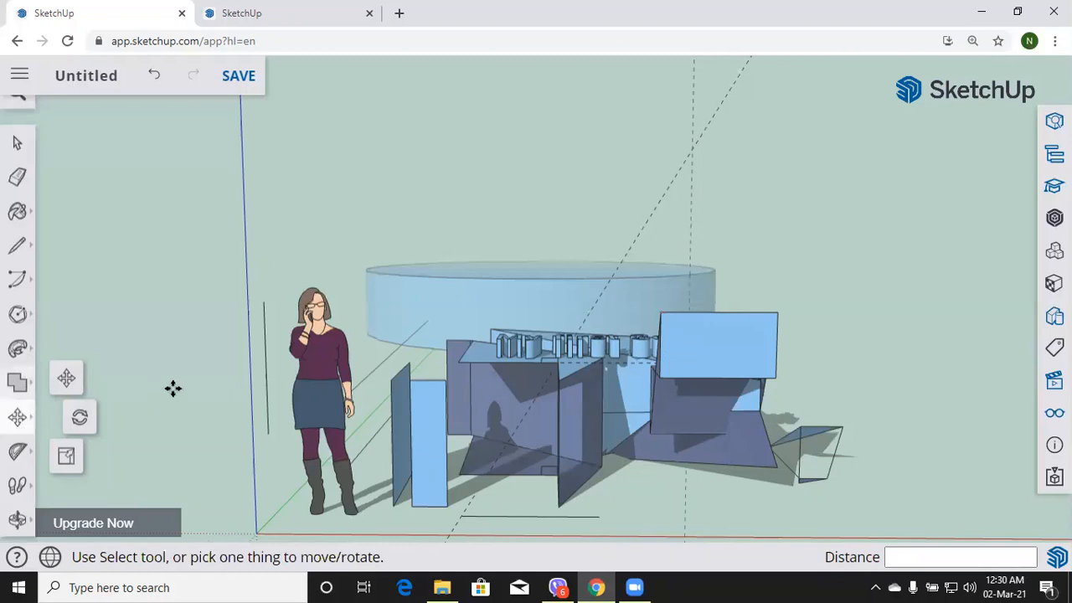
Step: Rotate the two tall narrow panels beside the woman around a point at the open box's base, locked to the green axis
click(17, 143)
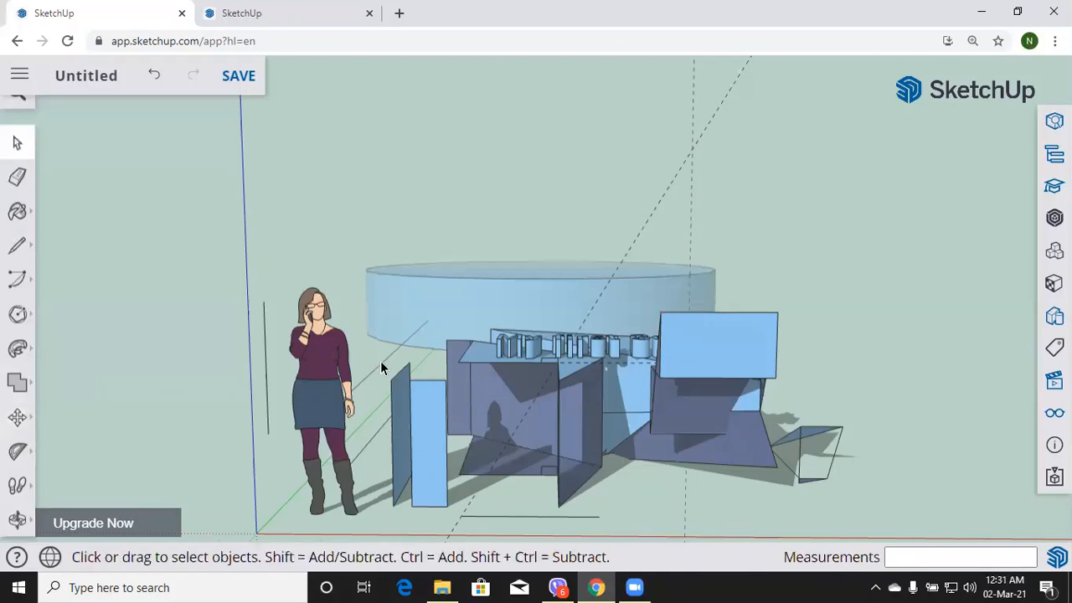
drag(462, 519, 462, 519)
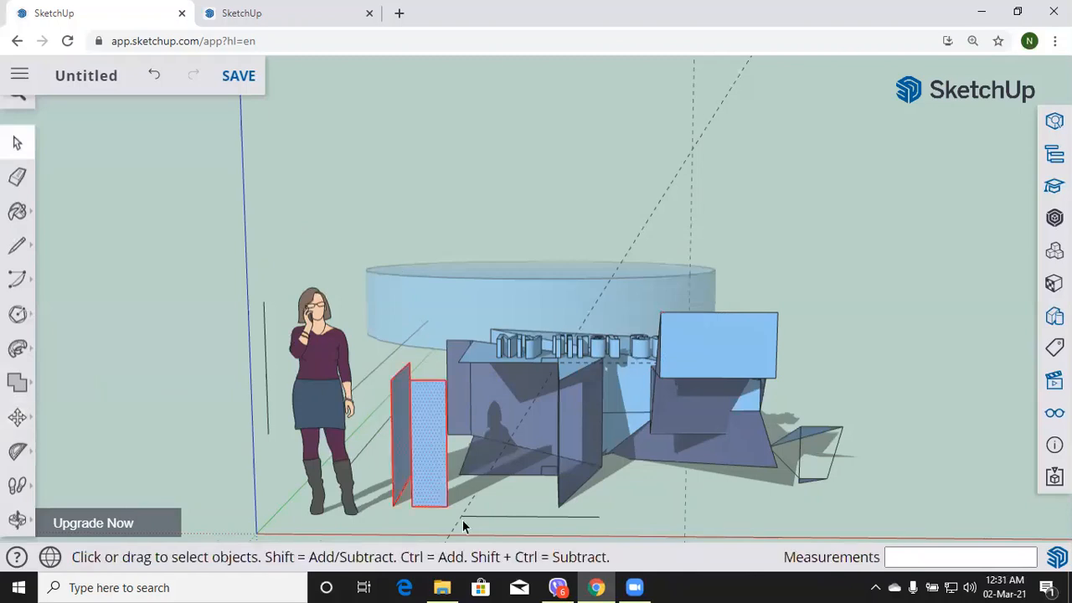
click(18, 417)
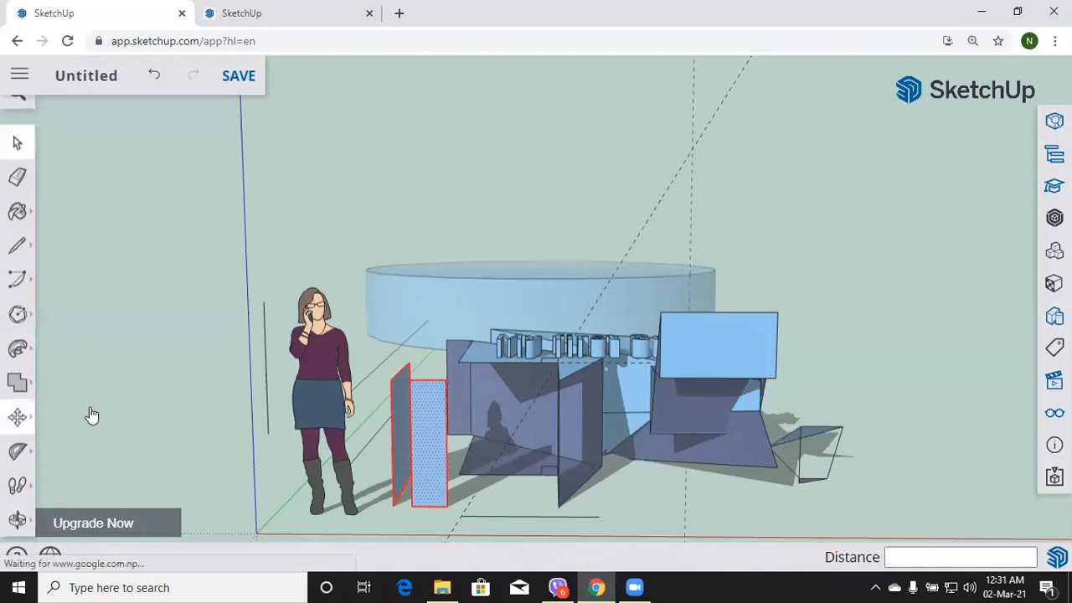
click(80, 419)
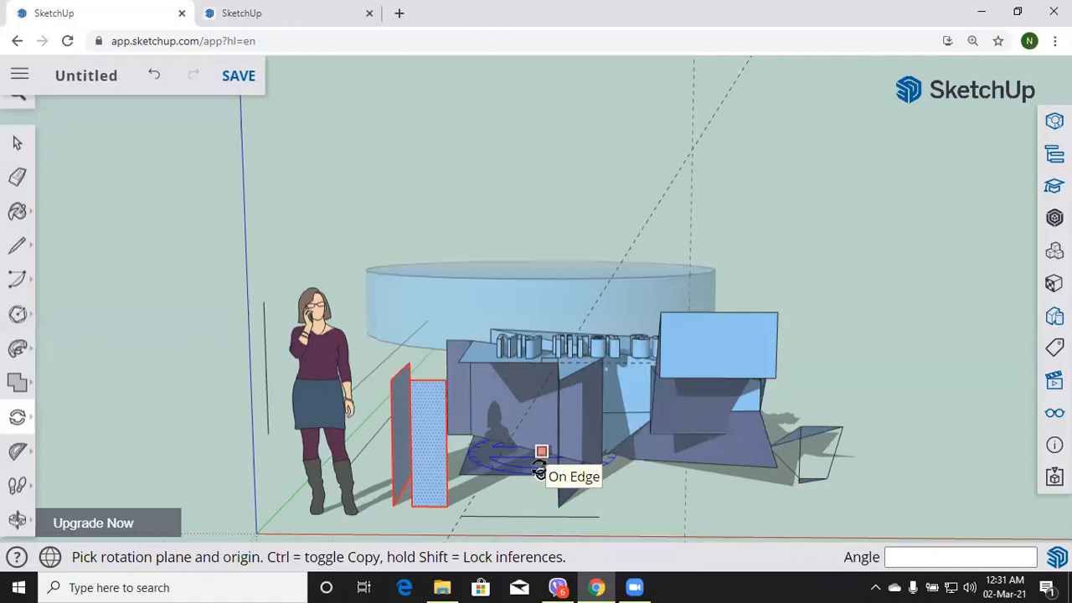
key(Right)
key(Left)
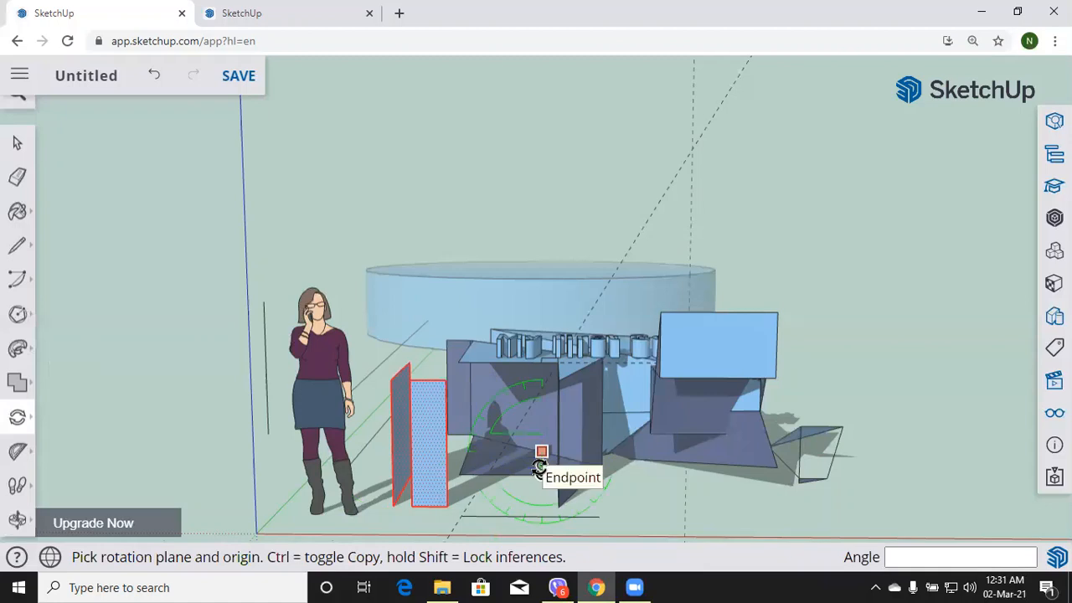
click(540, 466)
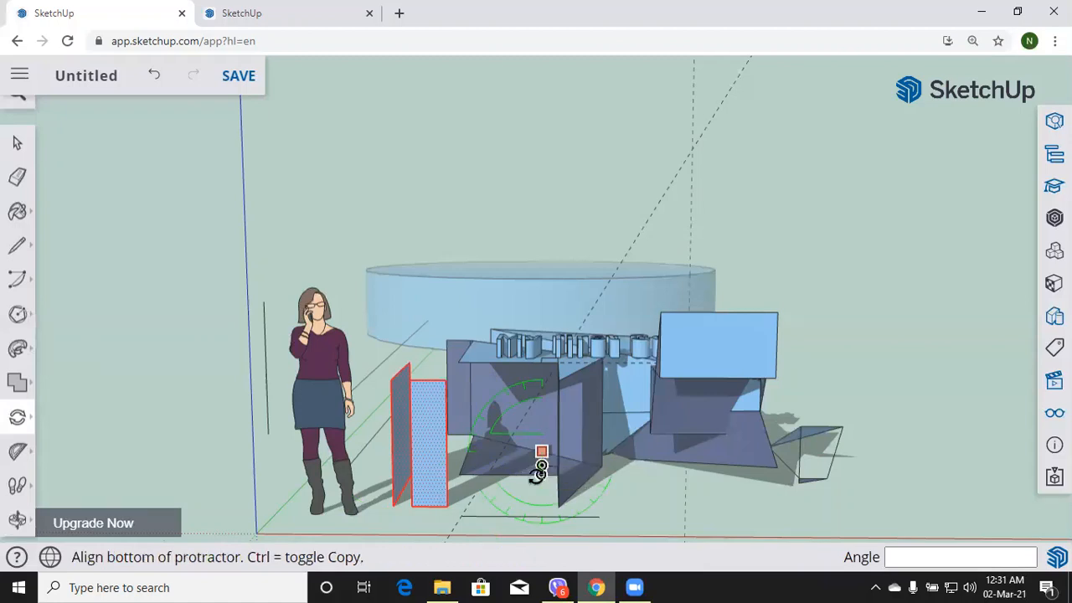
click(470, 499)
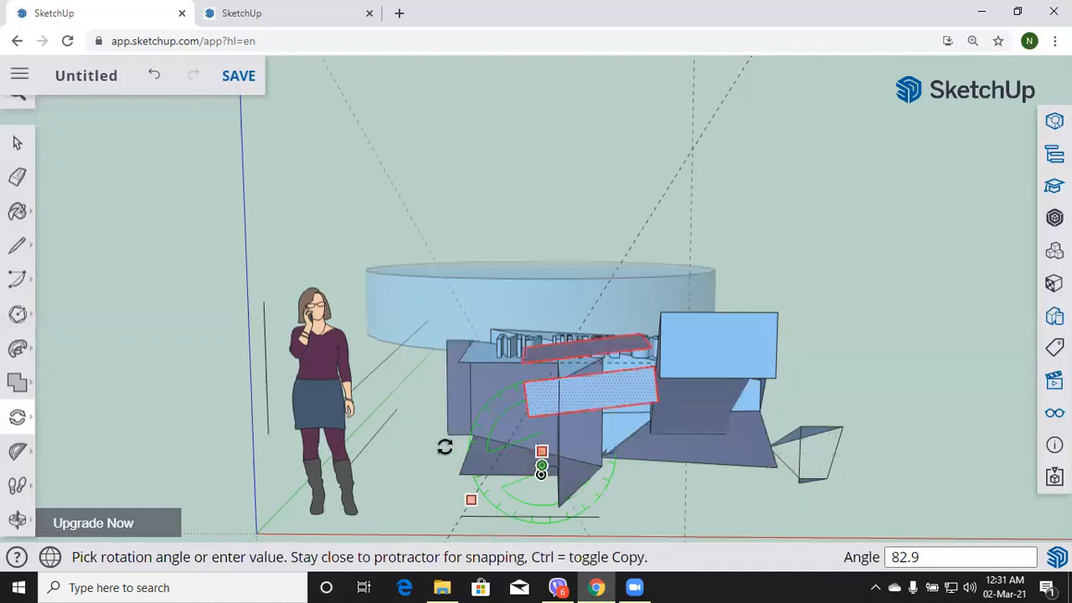
click(444, 447)
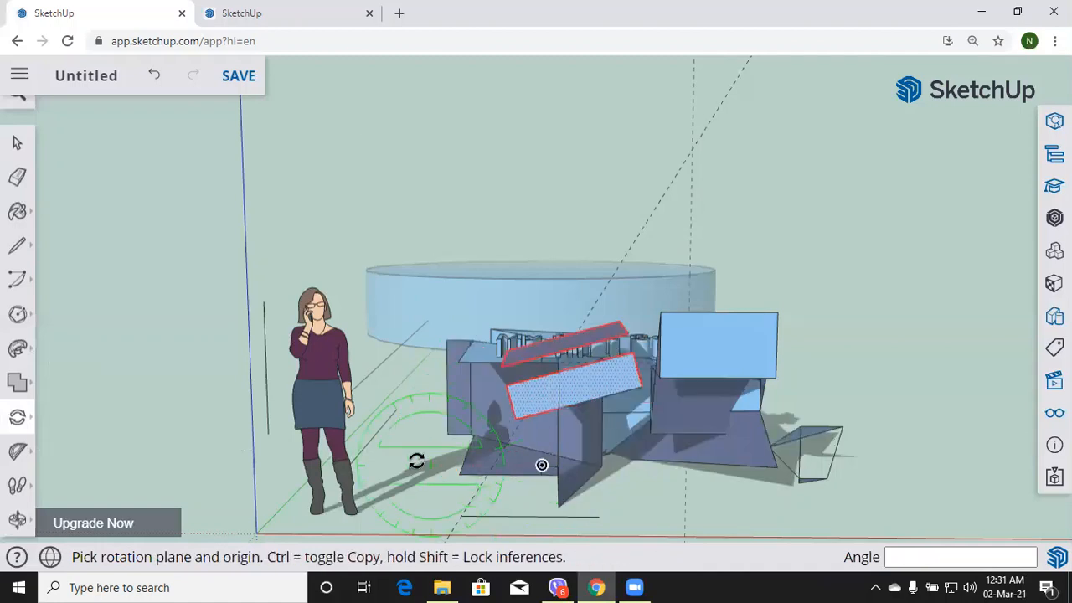
click(416, 461)
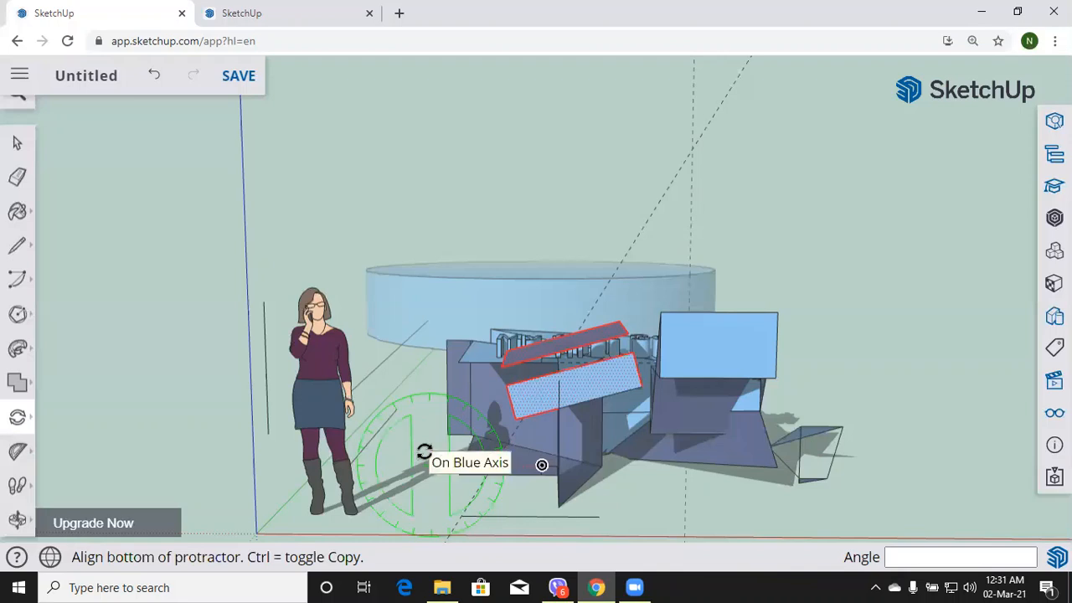
key(Escape)
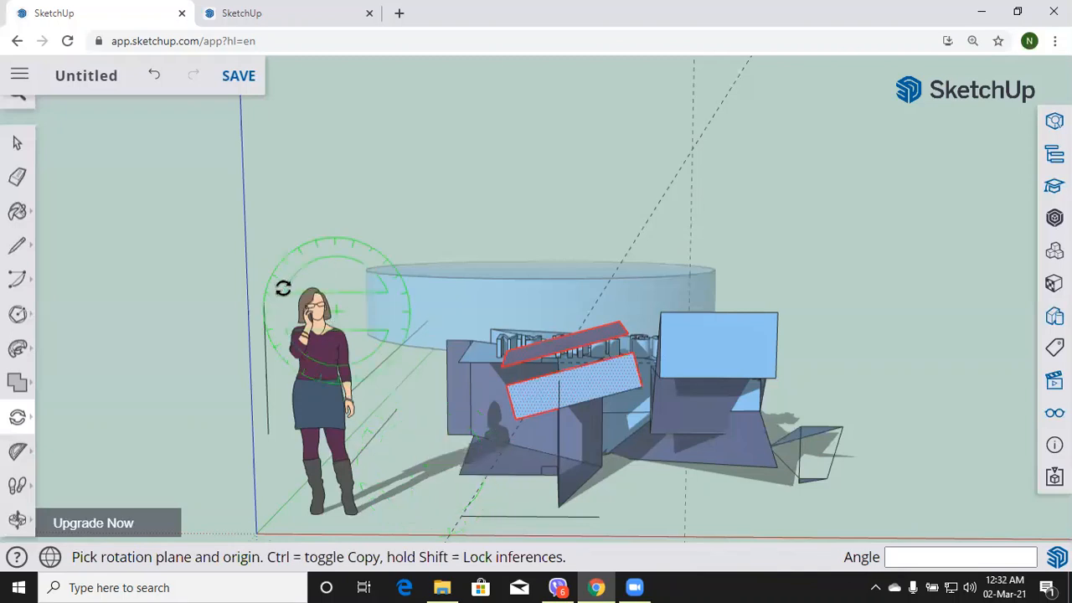
Step: Scale the rotated panels down, and stretch them by about 1.36 along red and 1.46 along green
click(16, 418)
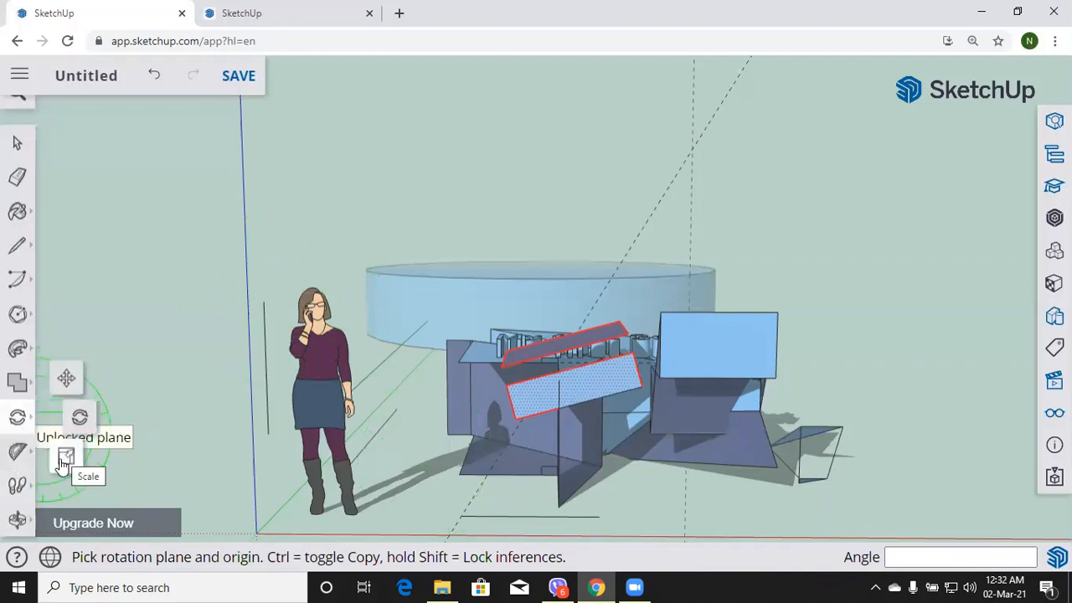
click(65, 457)
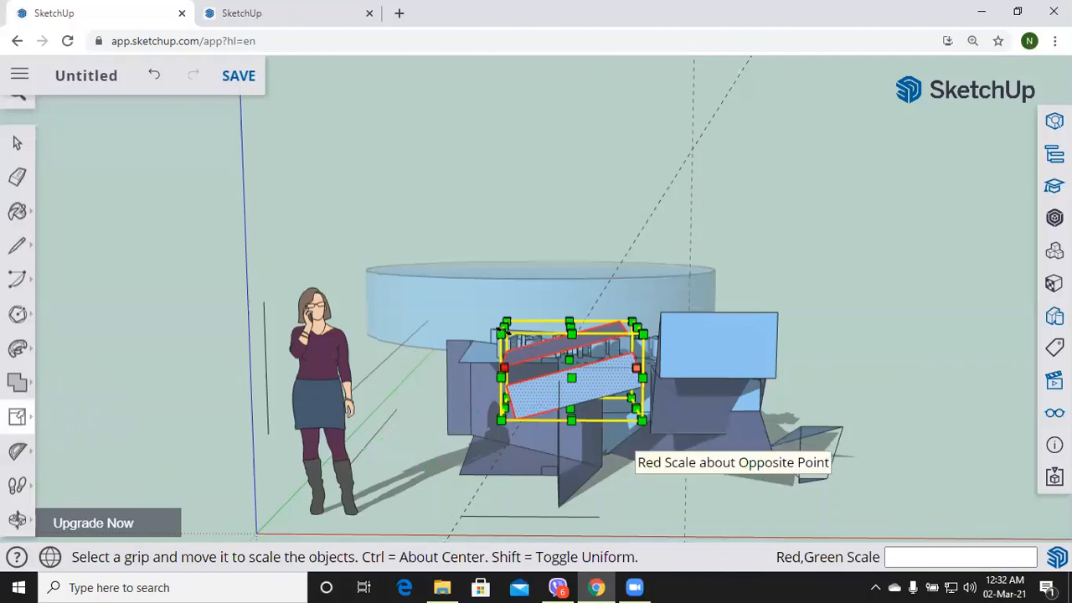
drag(506, 329, 541, 340)
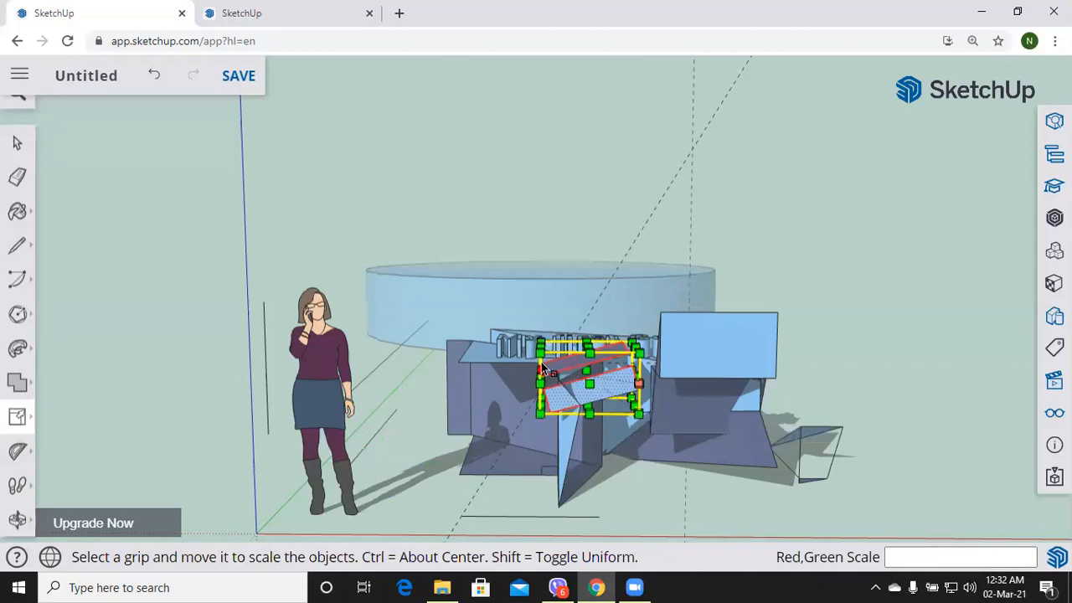
drag(540, 361, 498, 374)
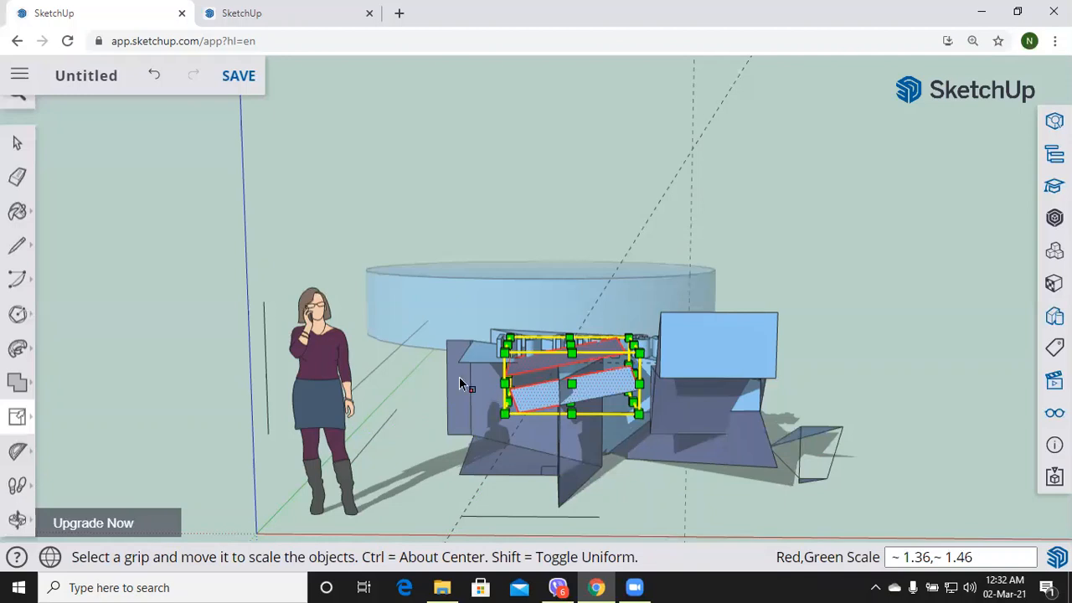
click(27, 421)
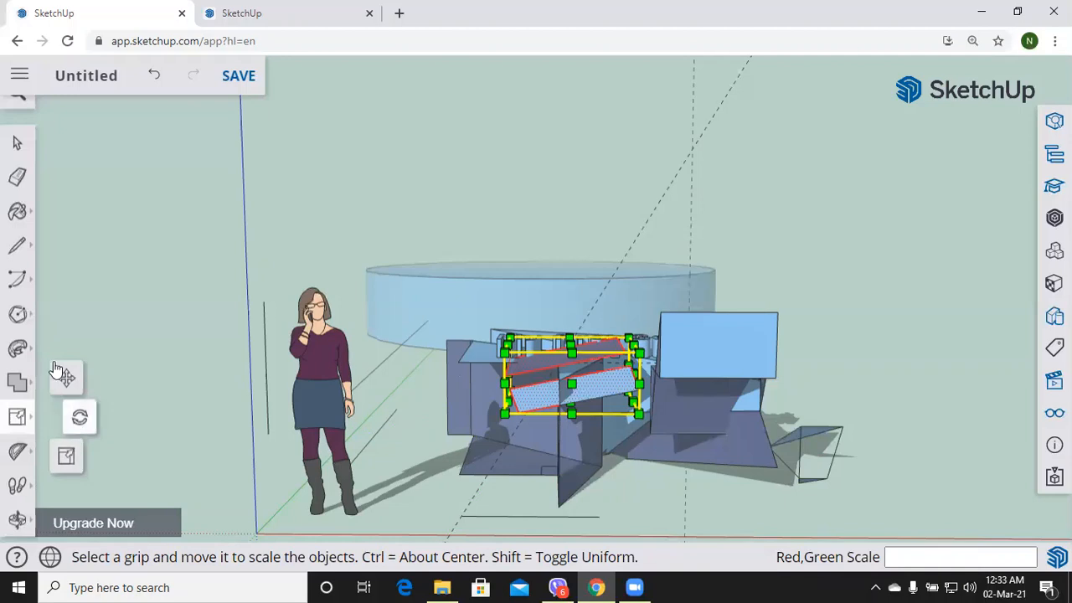
Step: Reactivate Scale on the rotated panels with scaling about the center, and remove the panels from the model
click(19, 452)
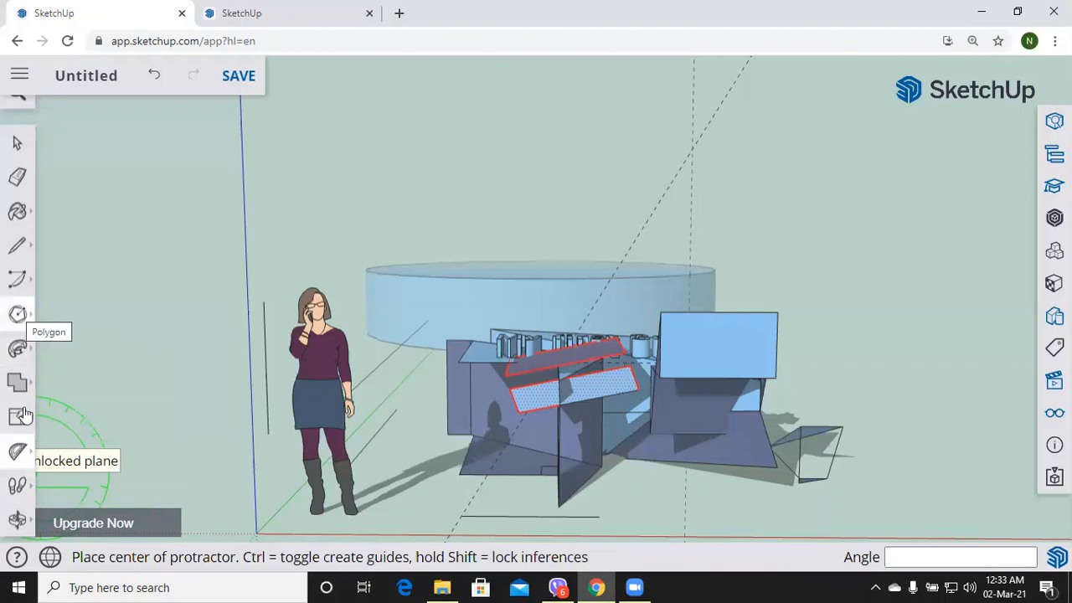
click(16, 526)
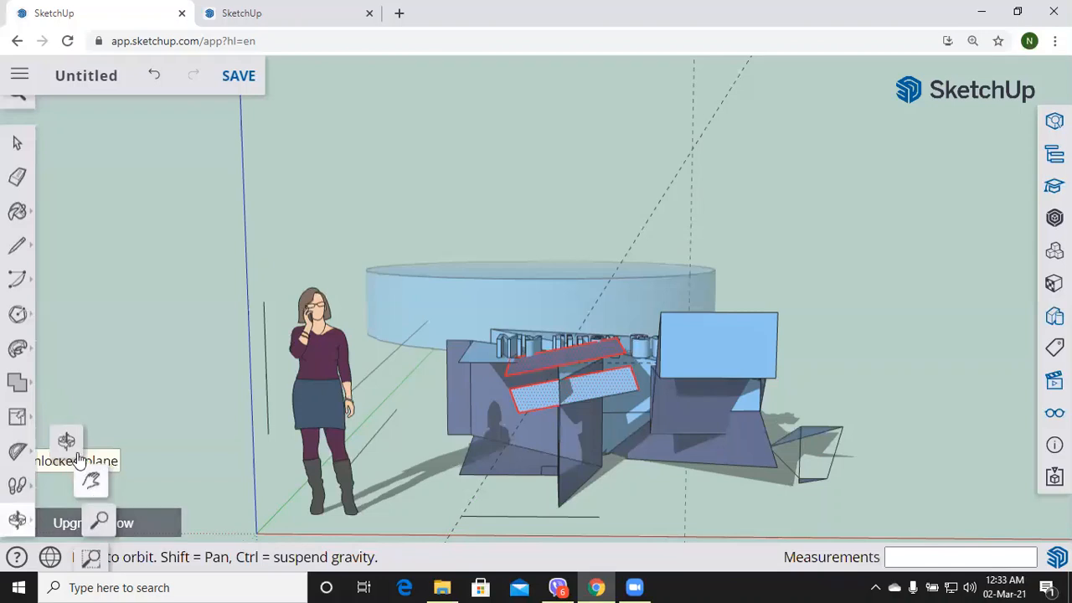
click(19, 418)
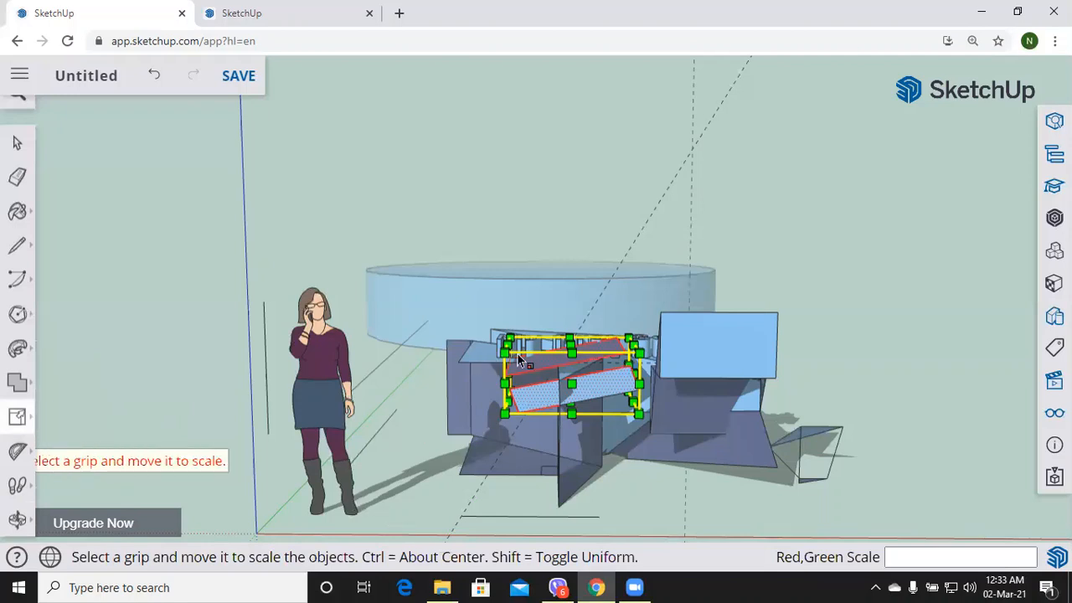
key(ctrl)
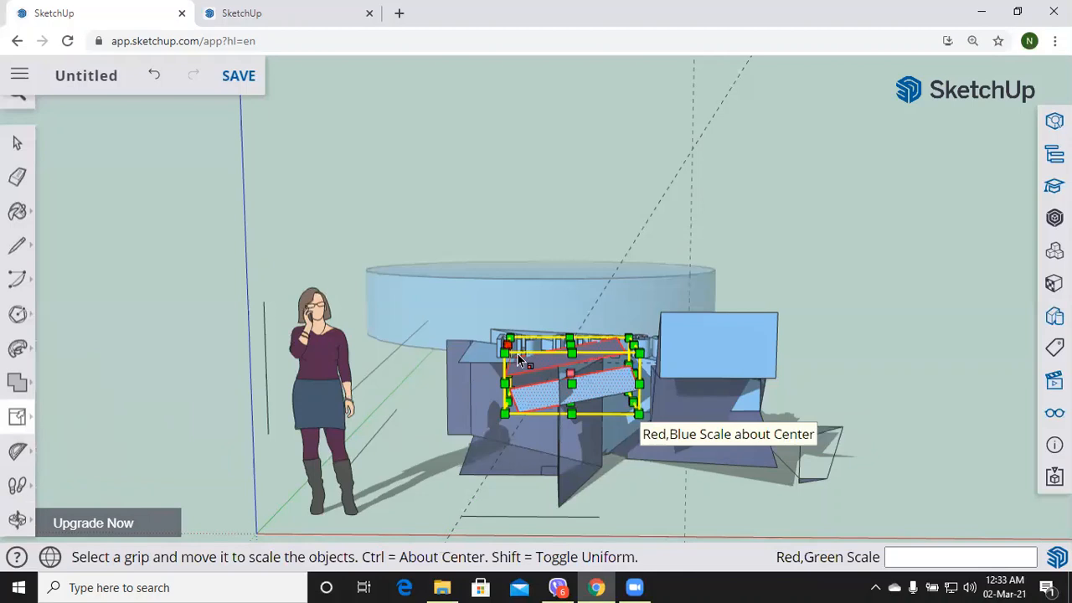
key(ctrl+z)
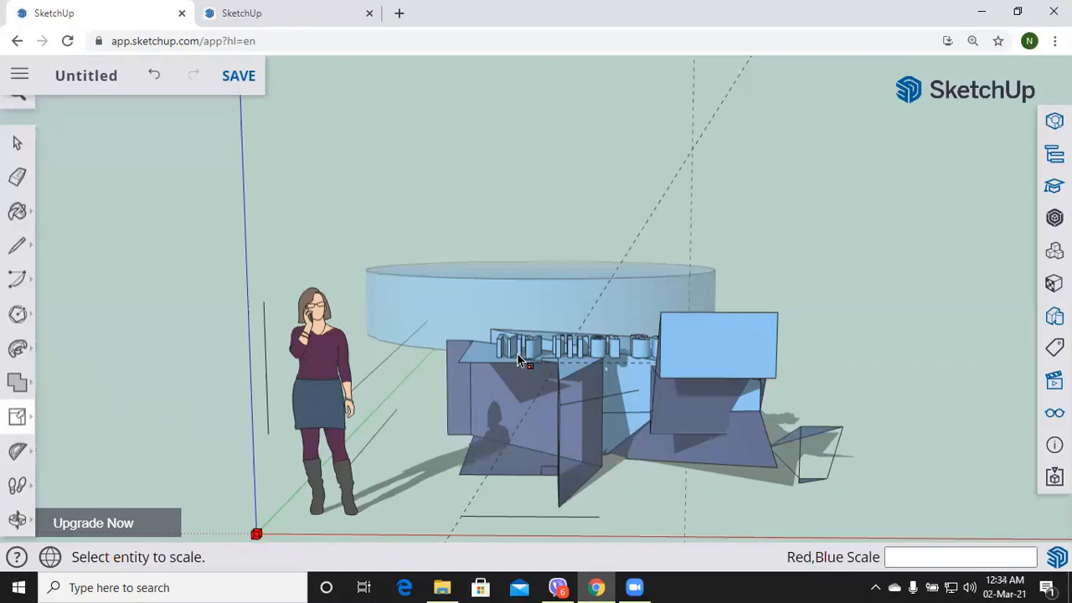
Step: Paste the removed panels by the open box's side nearest the woman, and move them about 1' 3" toward its base
key(ctrl+v)
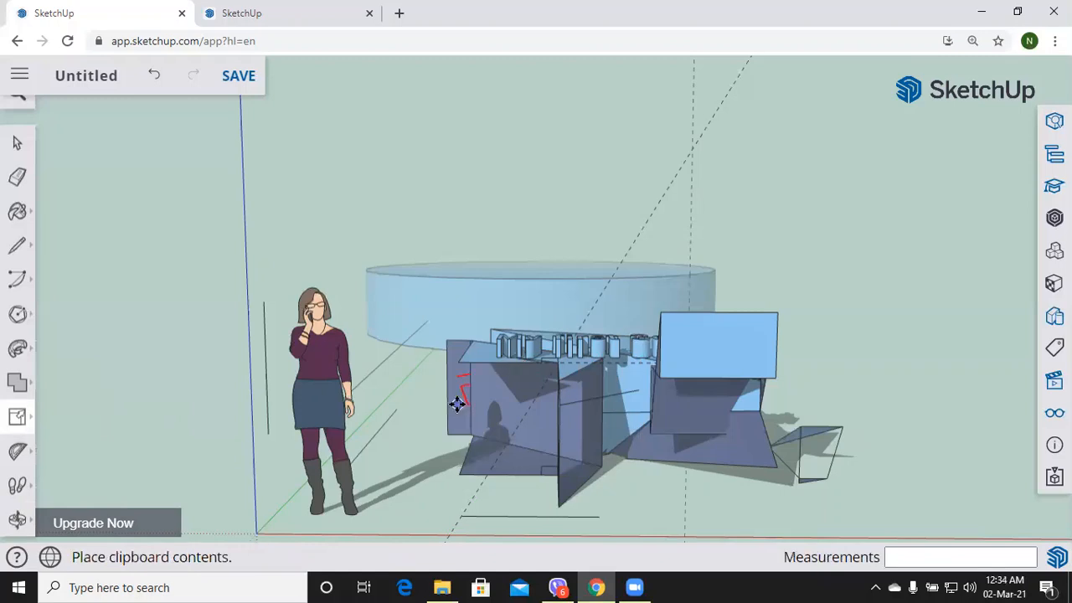
click(462, 395)
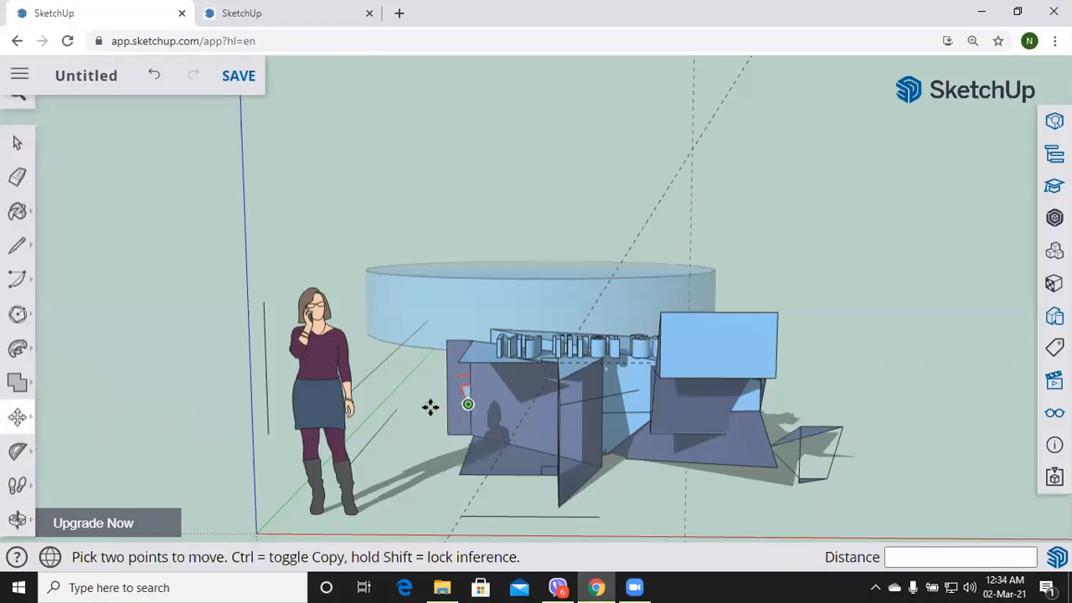
click(366, 445)
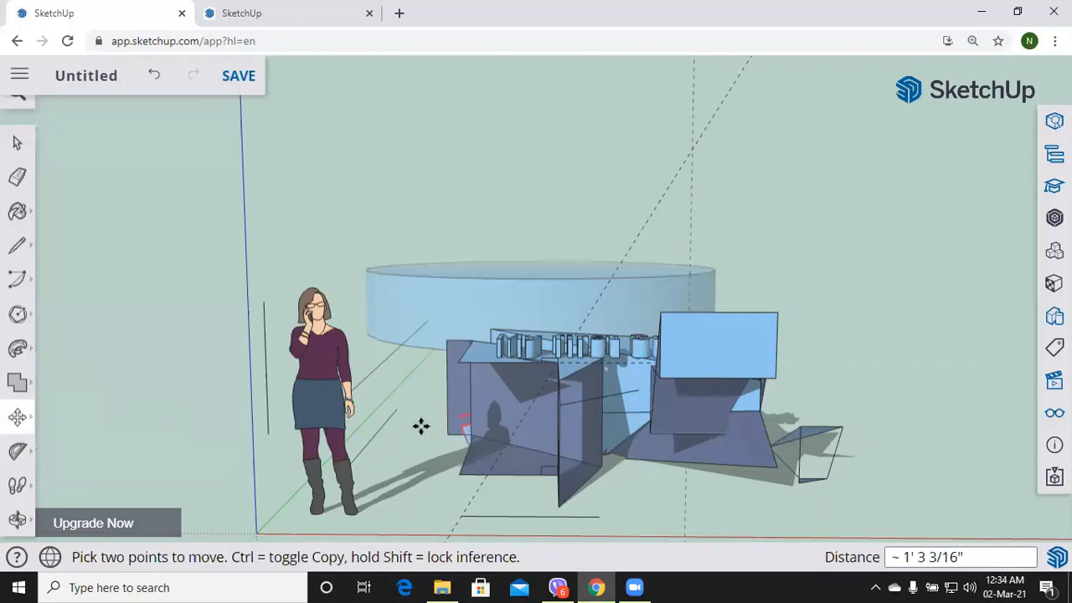
click(467, 421)
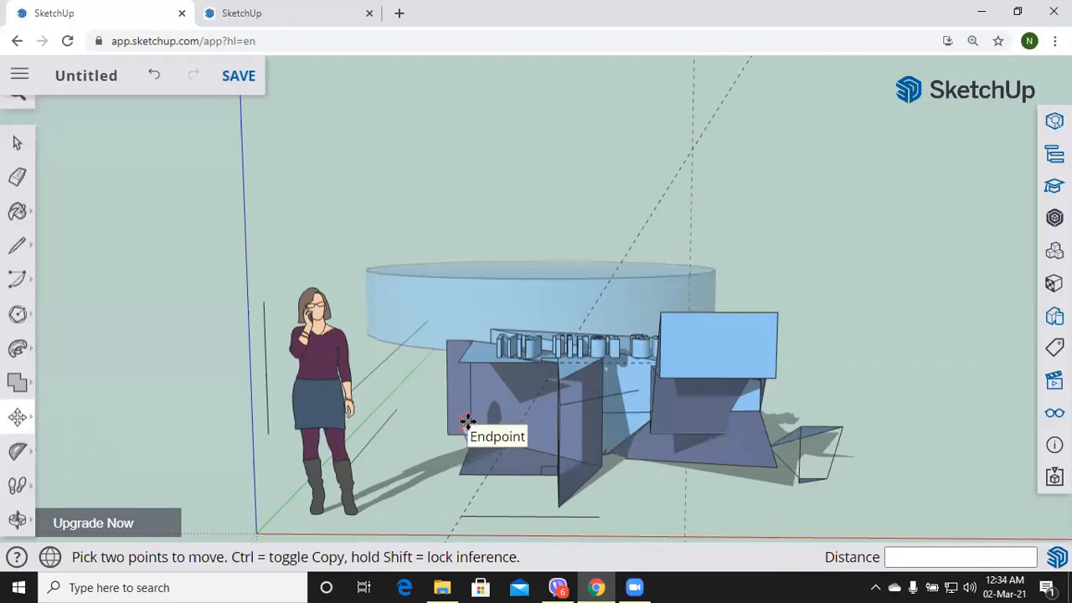
click(466, 420)
key(Escape)
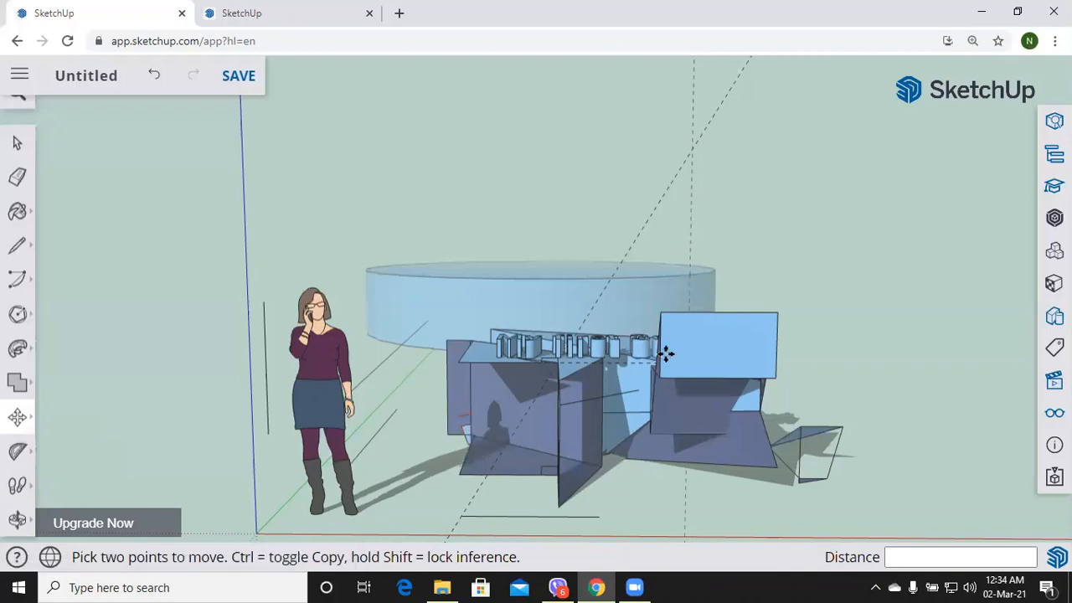
Step: Select the raised rectangular face at the far end of the 3D text with its attached edges, and cut it from the model
click(17, 143)
key(space)
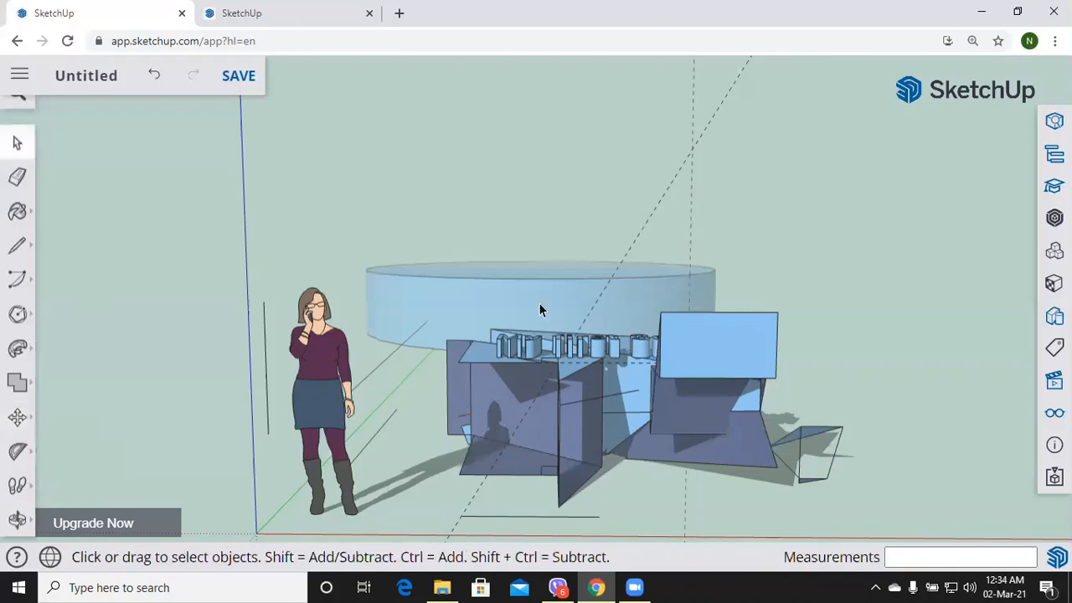
click(801, 409)
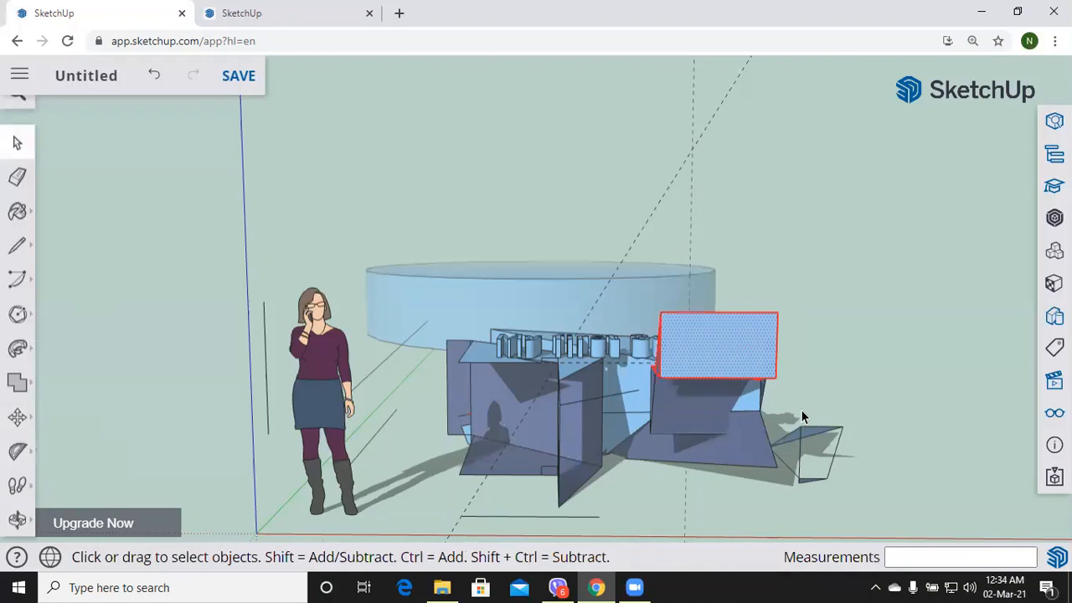
key(Delete)
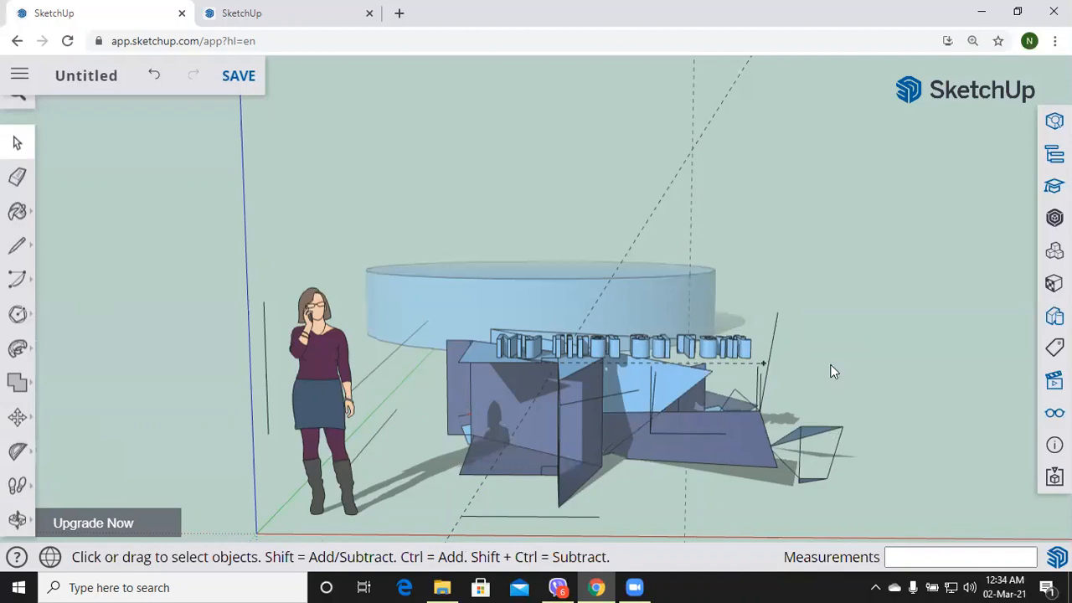
Step: Paste the cut face and edges in the empty space beyond the 3D text, and move them down about 2' 3" without copying
key(ctrl+v)
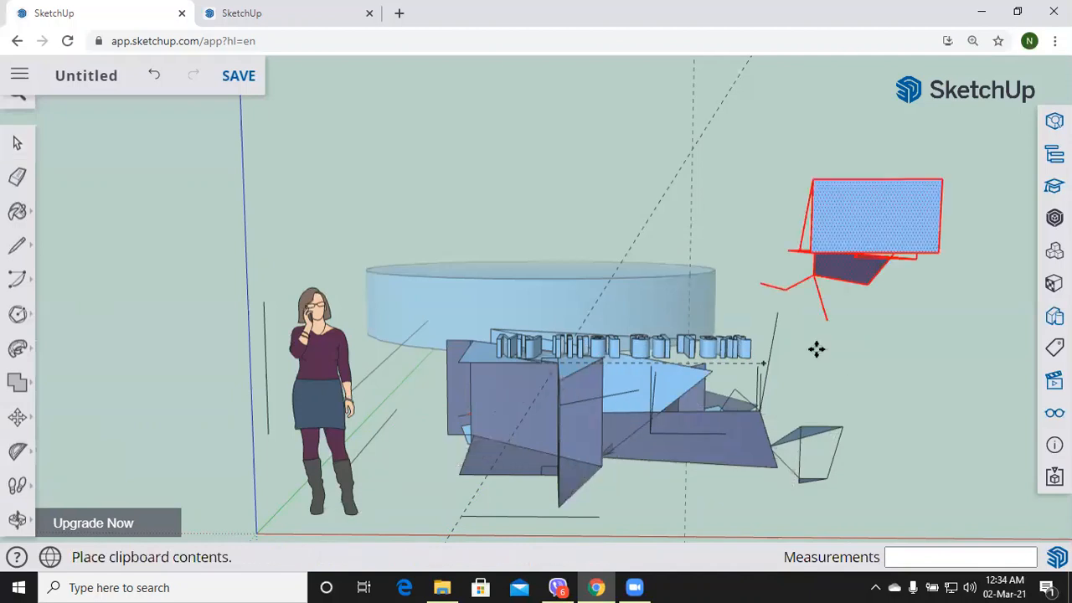
click(849, 287)
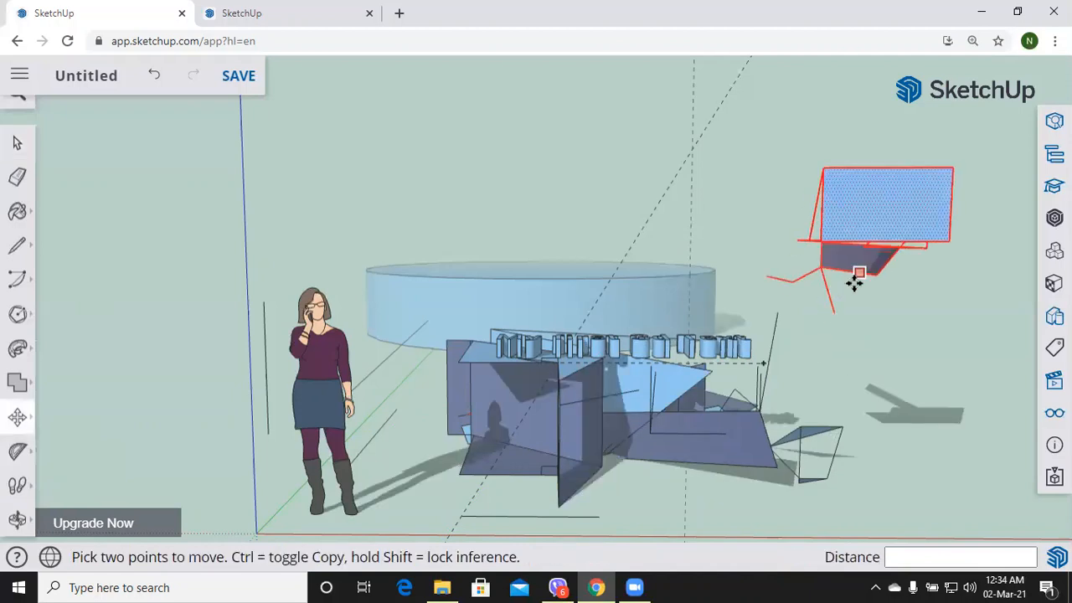
click(854, 283)
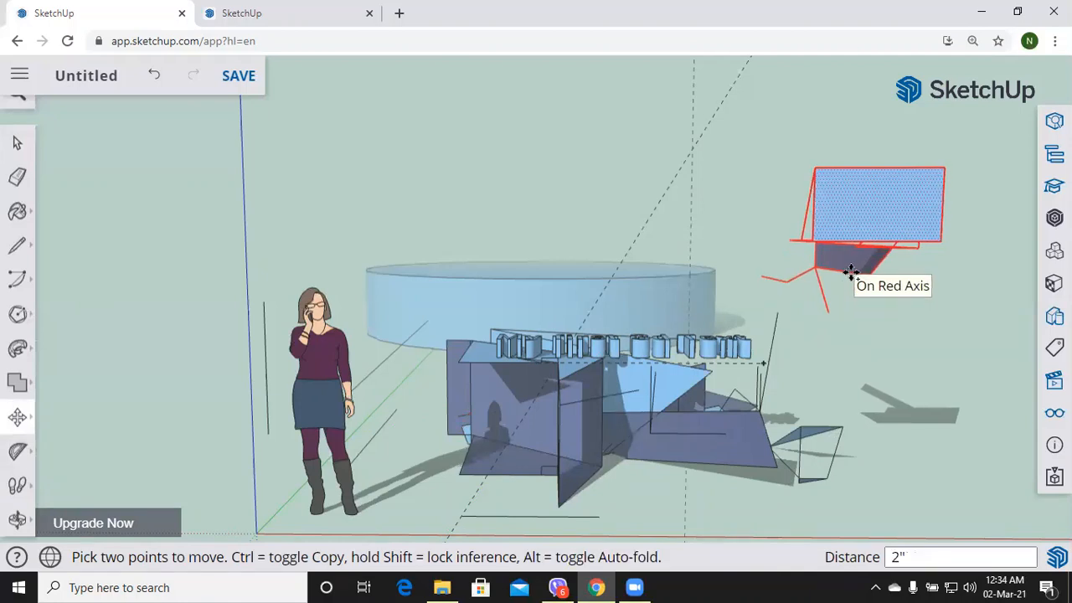
key(ctrl)
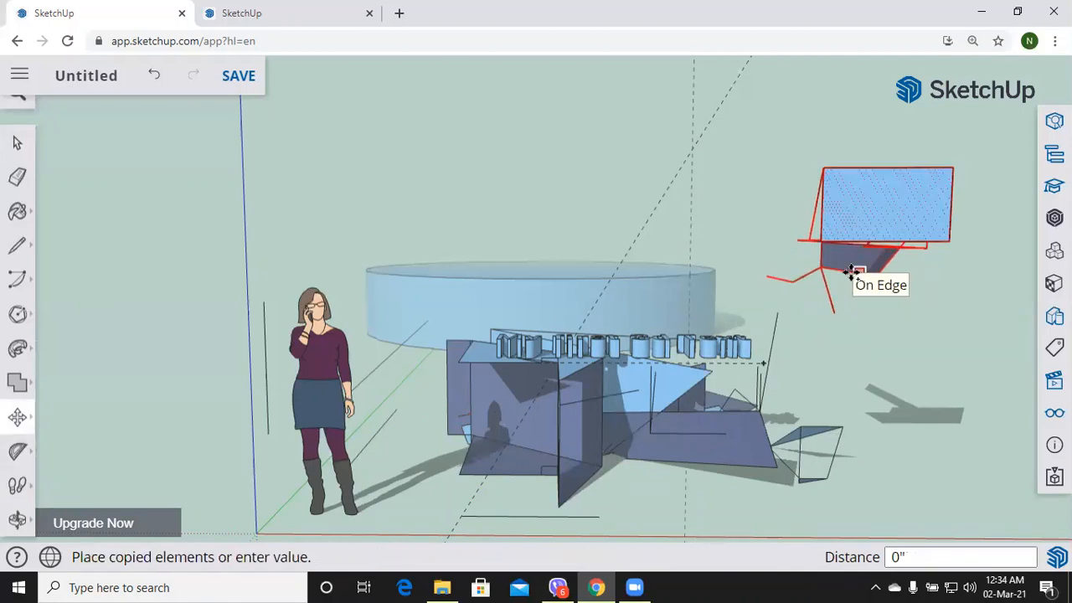
key(ctrl)
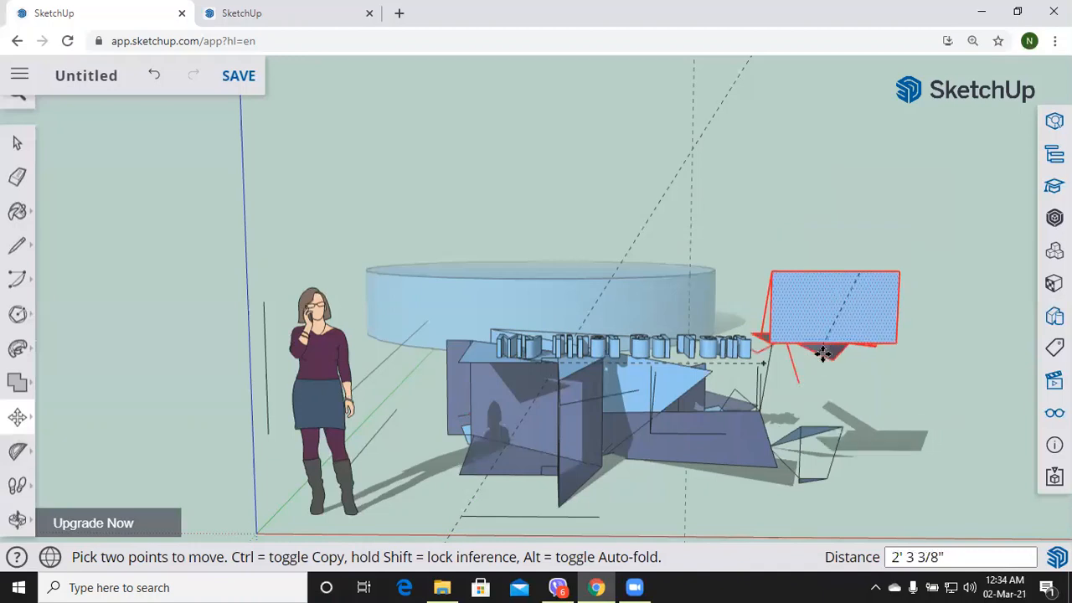
click(836, 221)
key(ctrl)
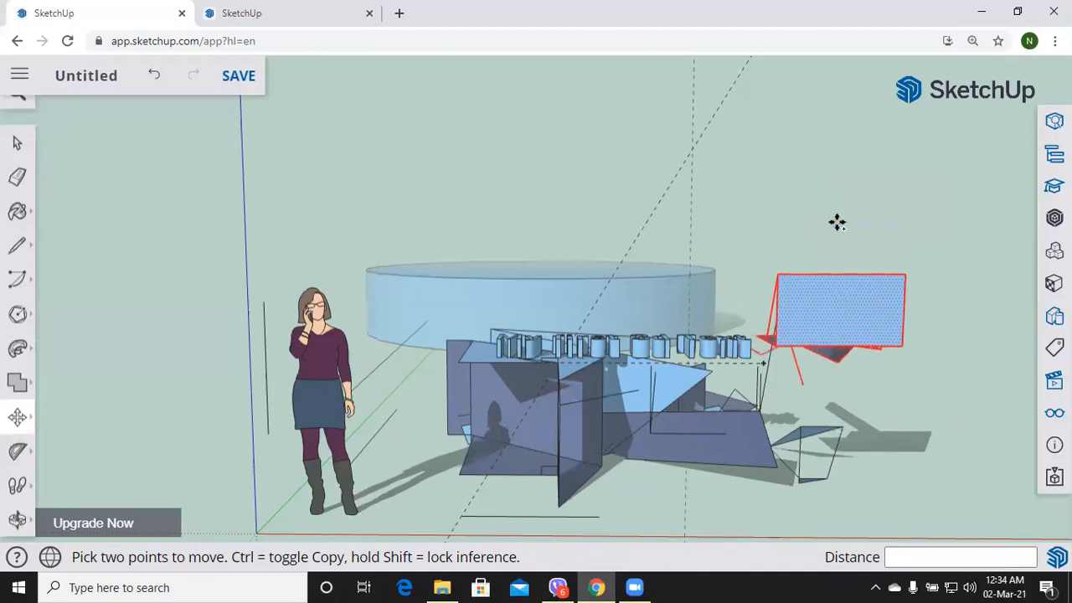
Step: Move the pasted face and edges up about 2' 5", and shift them sideways until they float above the large cylinder
click(836, 222)
key(Escape)
click(823, 285)
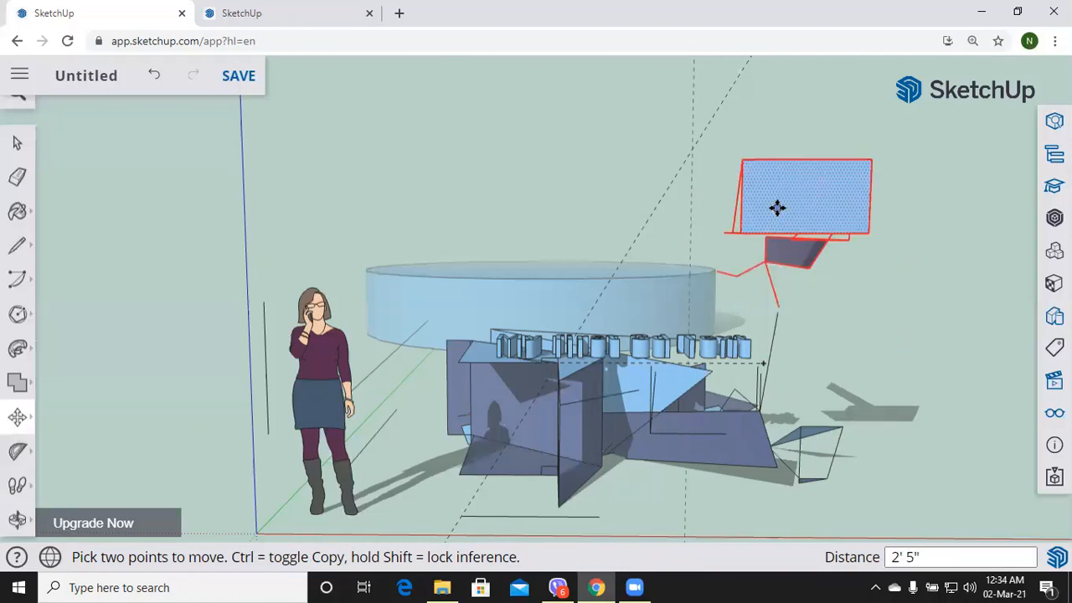
click(50, 134)
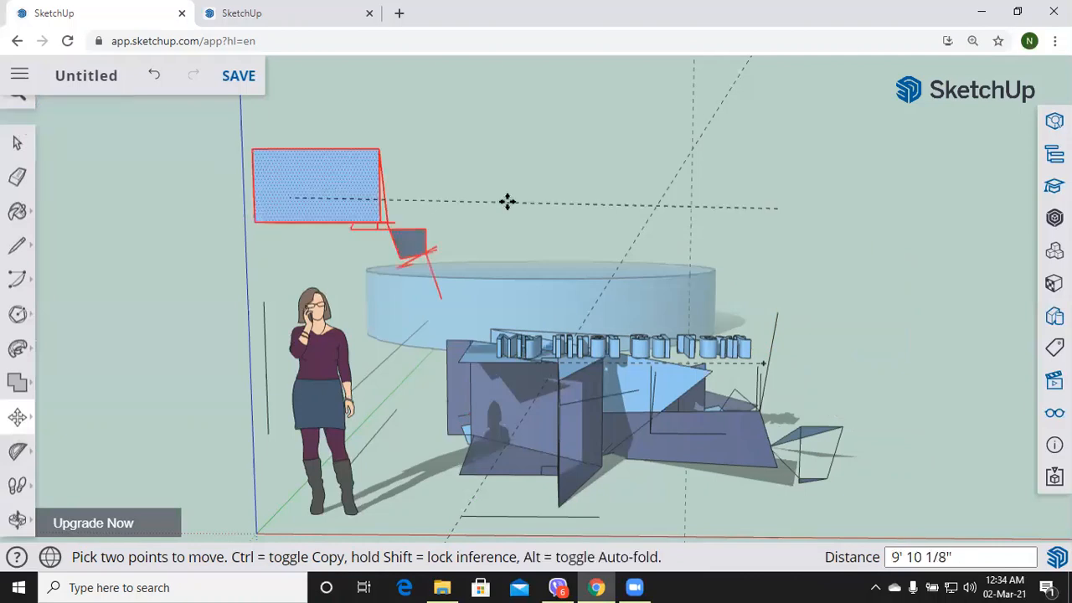
click(161, 169)
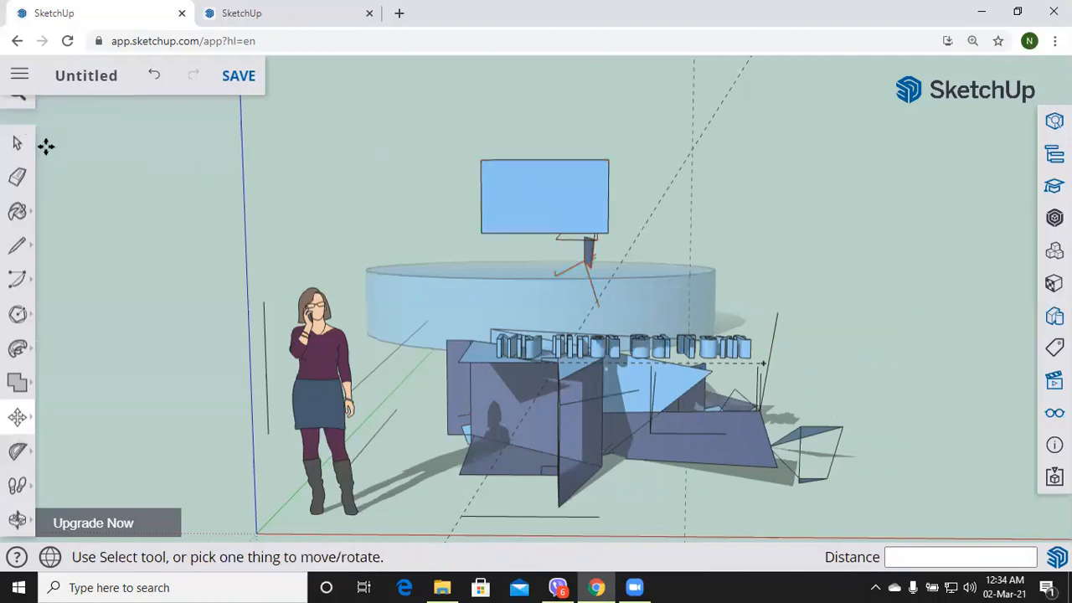
Step: Copy the floating face with the edges just beneath it, and paste the duplicate in the empty space beside the cylinder
click(18, 143)
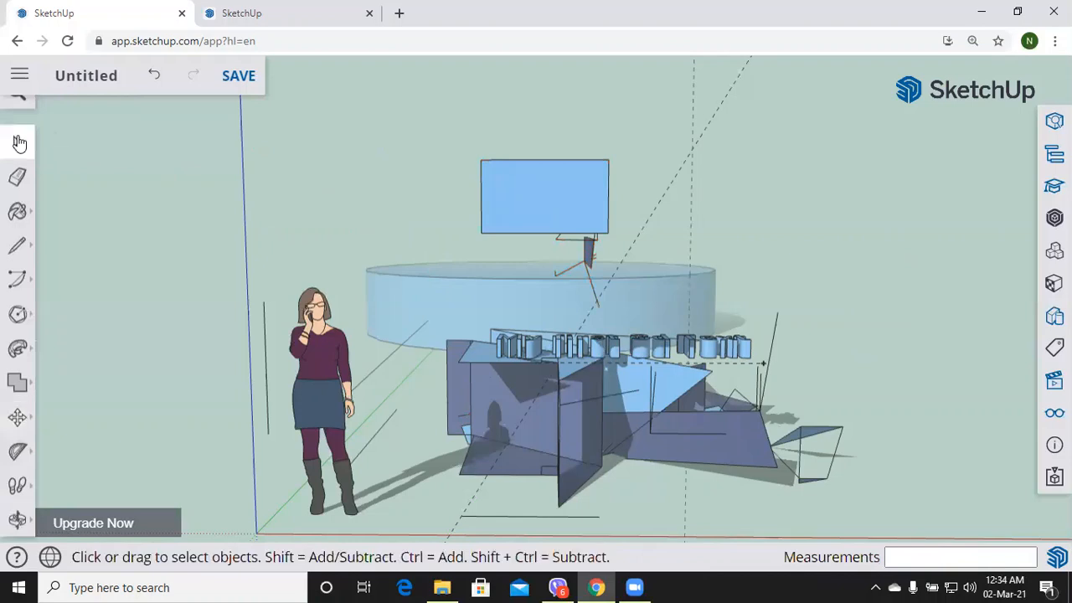
drag(444, 132, 627, 266)
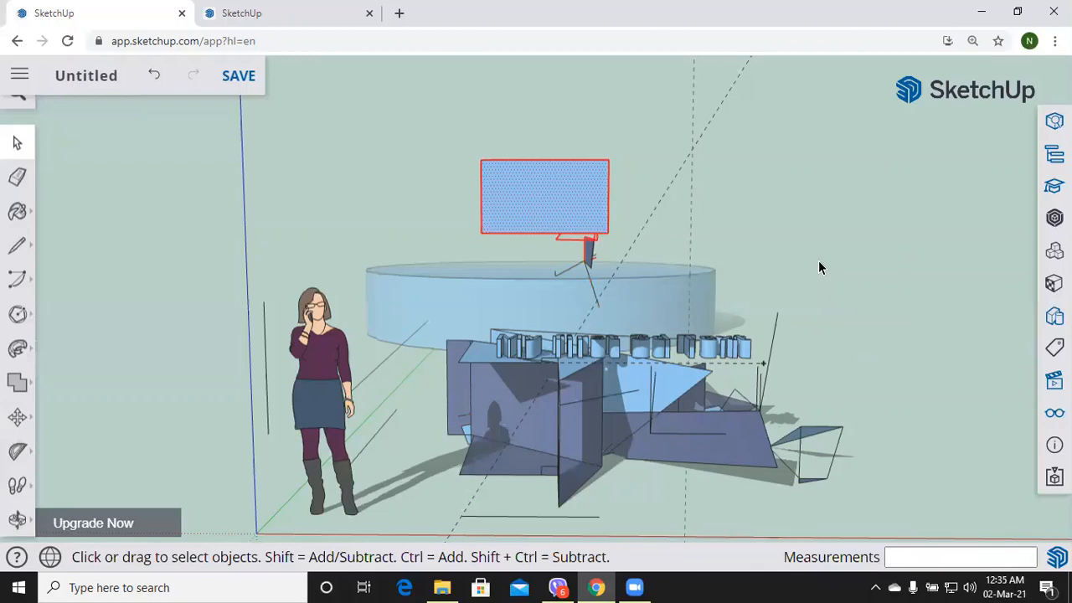
click(770, 241)
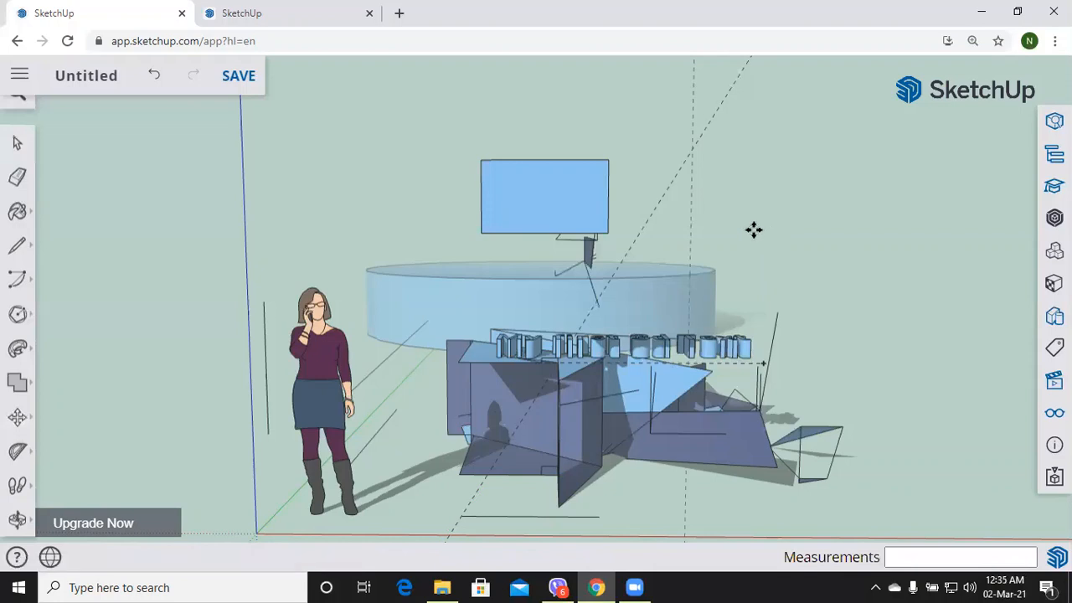
key(ctrl+v)
click(745, 277)
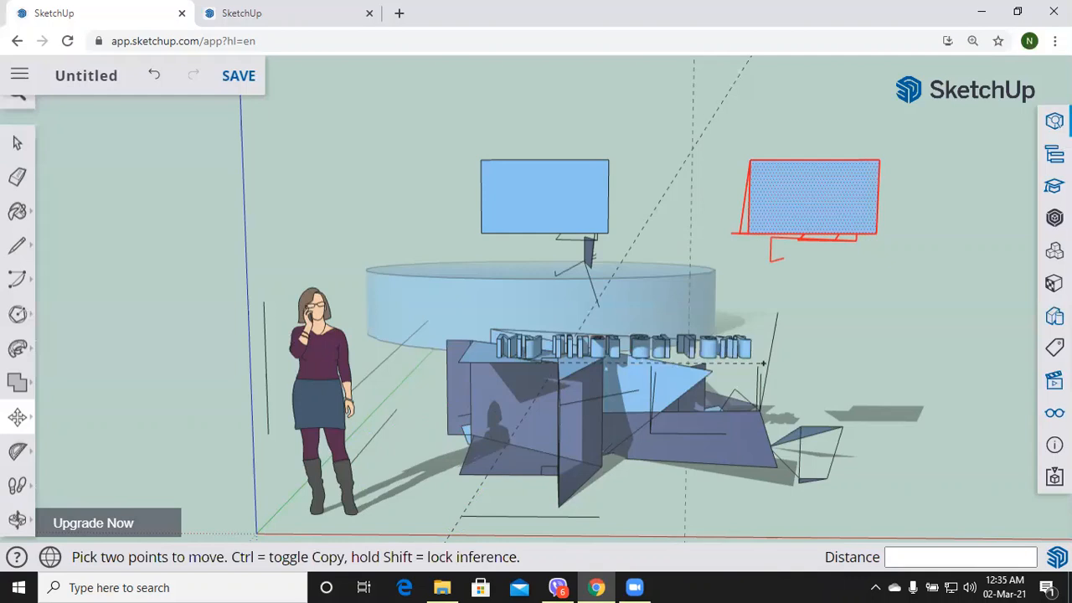
Step: Assign the Helen_Blouse material to the pasted duplicate in its entity info, and replace it with Aluminum from the material library
click(1054, 121)
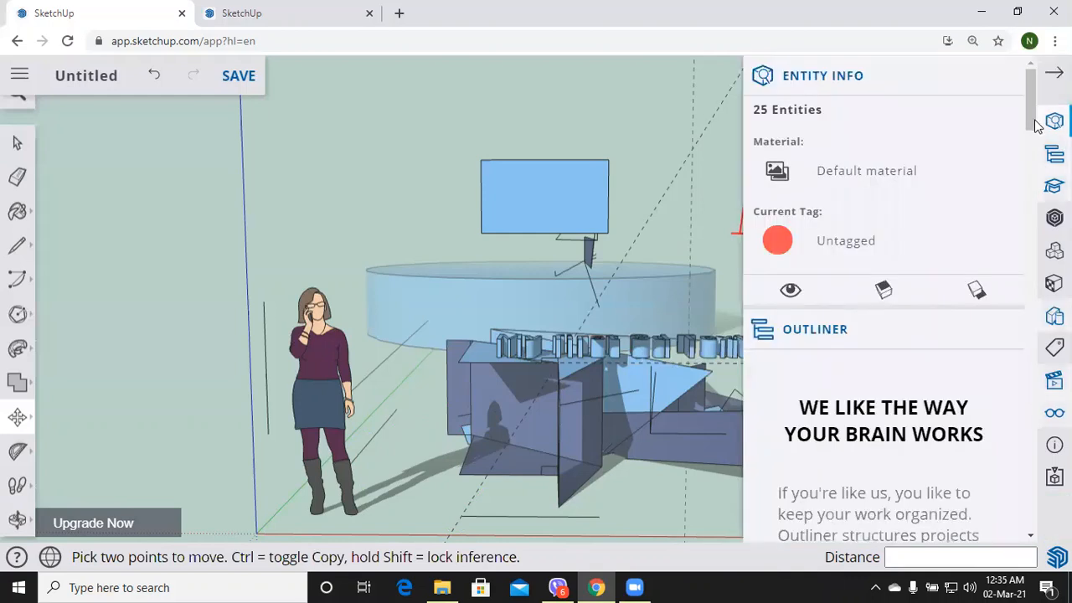
click(855, 173)
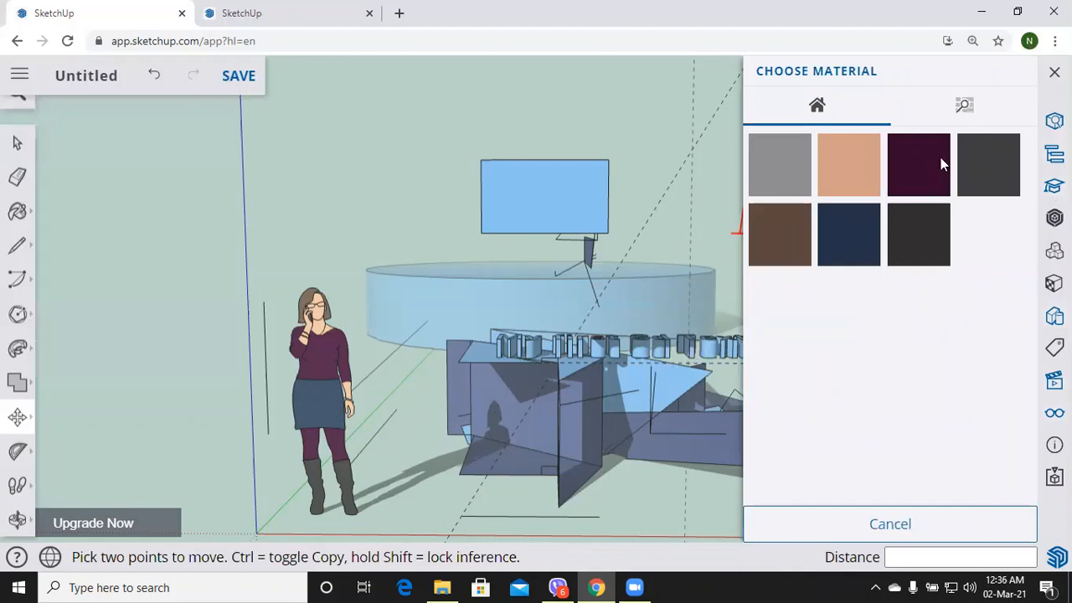
click(940, 157)
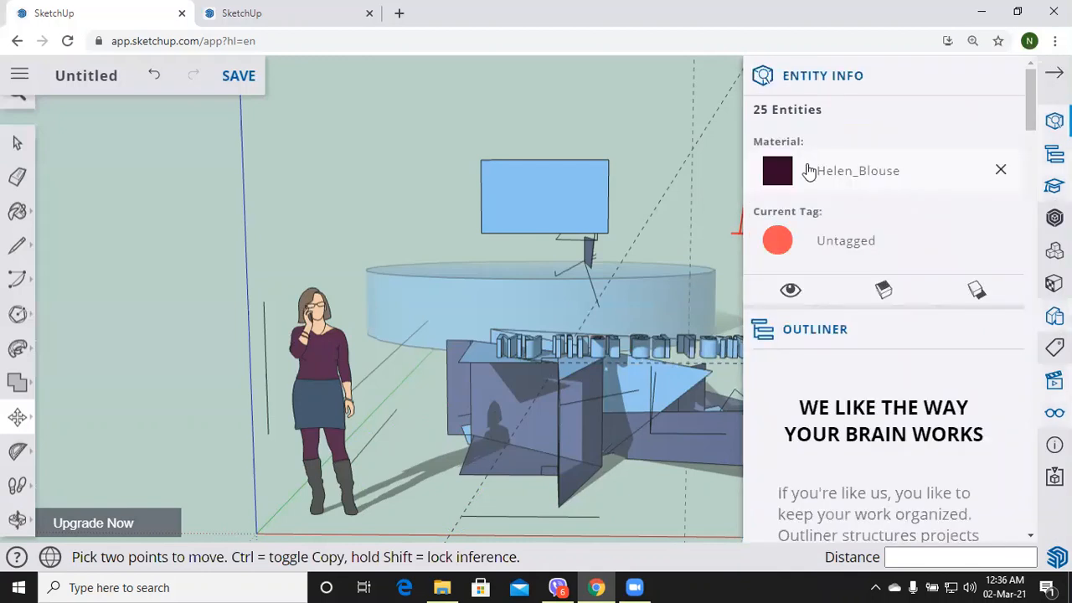
click(890, 154)
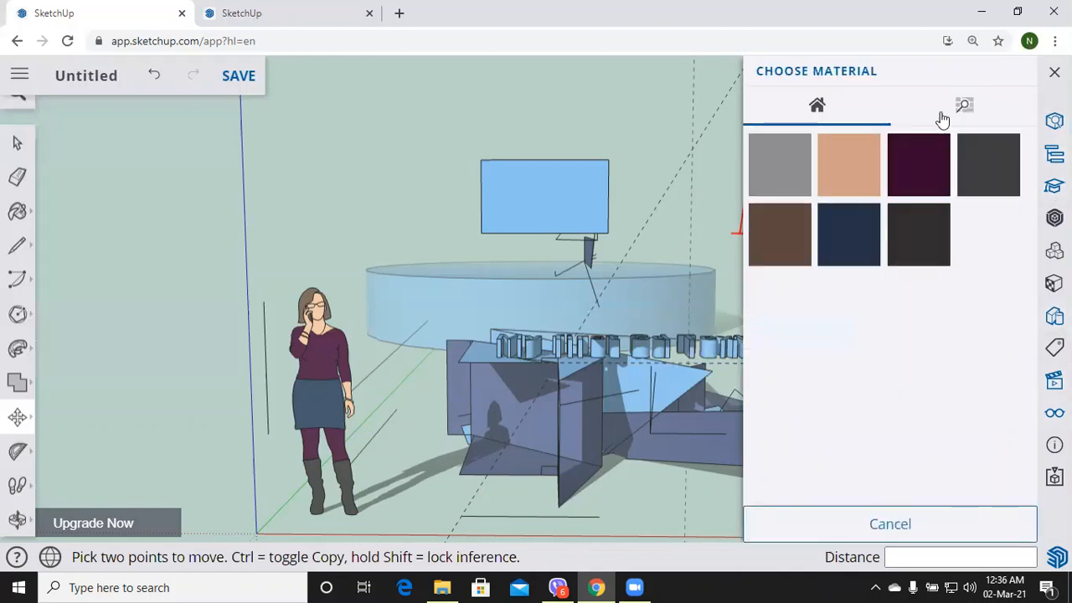
click(954, 107)
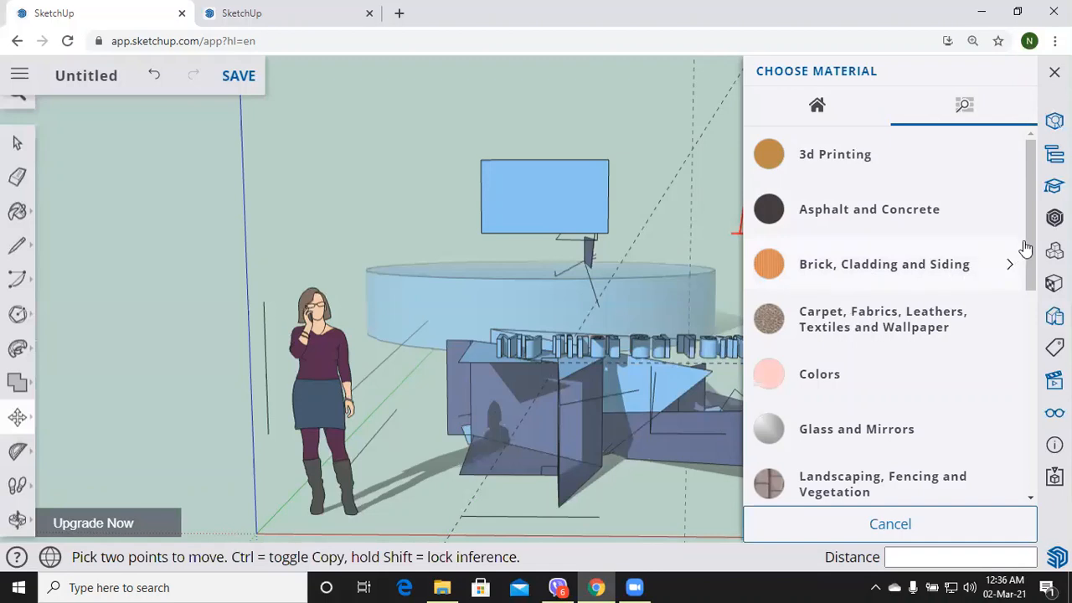
scroll(816, 382, down, 2)
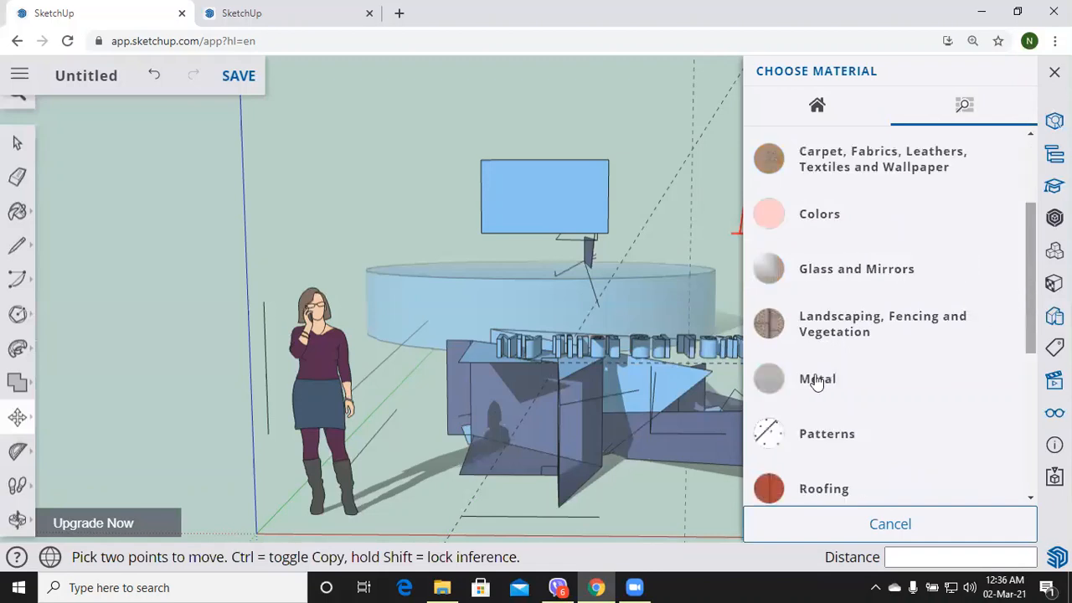
click(810, 435)
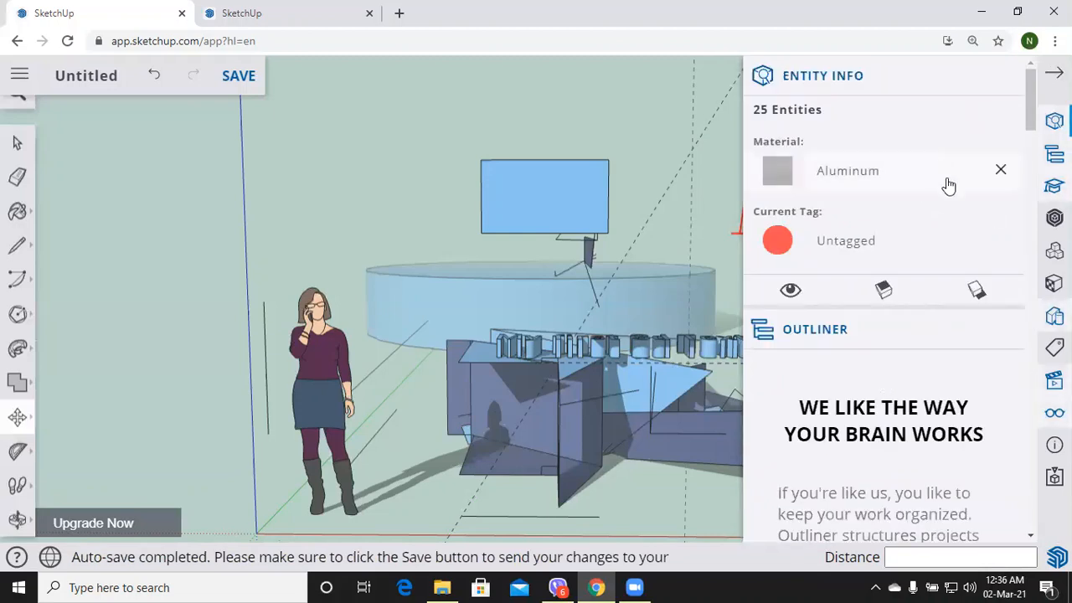
Step: Browse the material library's categories for the duplicate, and examine the swatches in the Patterns category
click(865, 170)
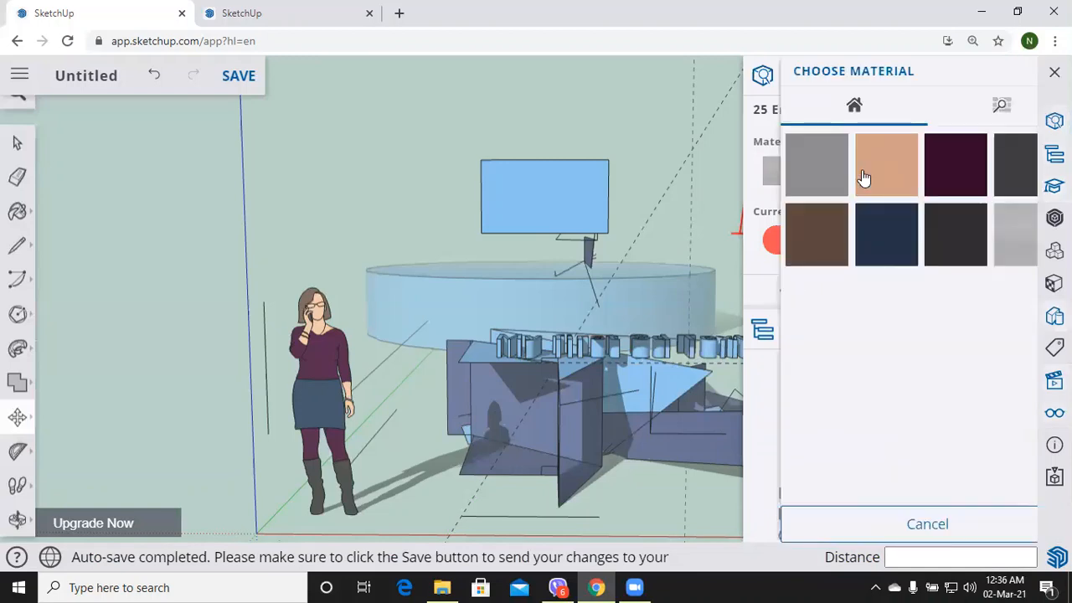
click(961, 105)
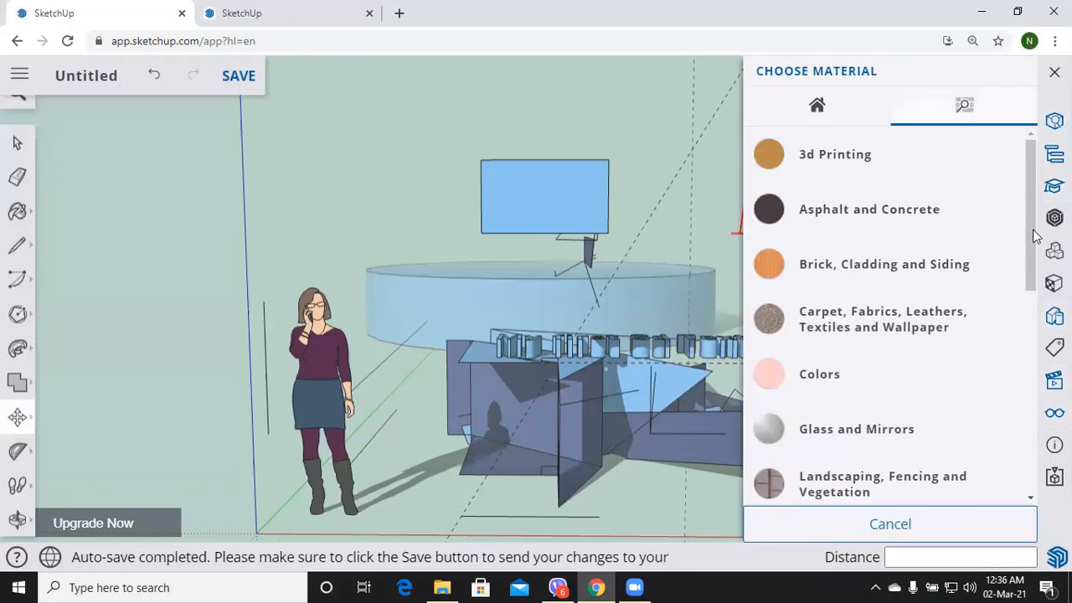
scroll(1036, 259, down, 1)
scroll(861, 381, down, 2)
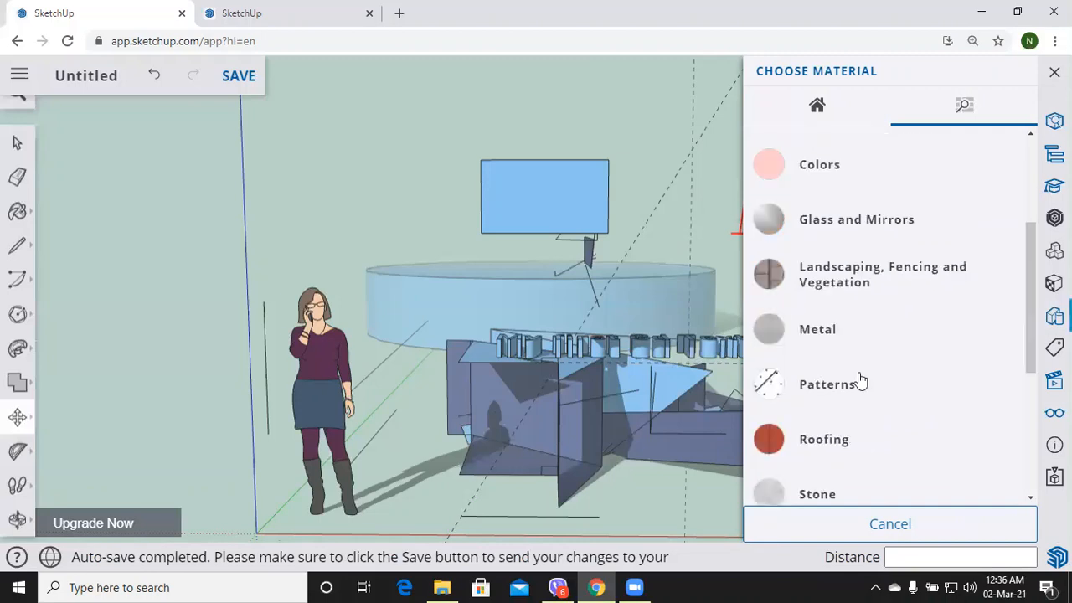
click(871, 383)
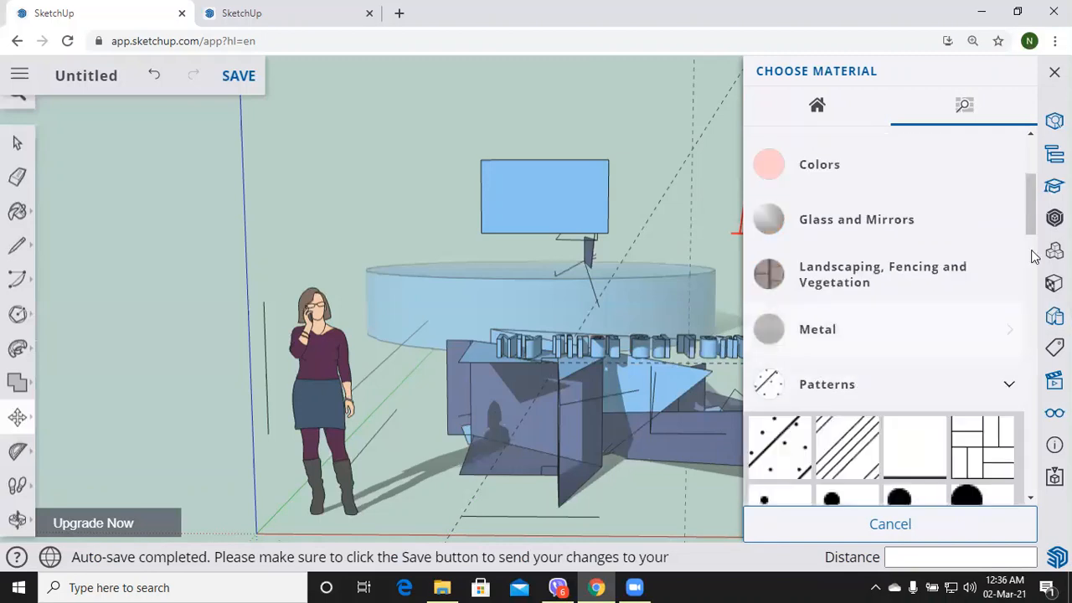
scroll(1031, 285, down, 4)
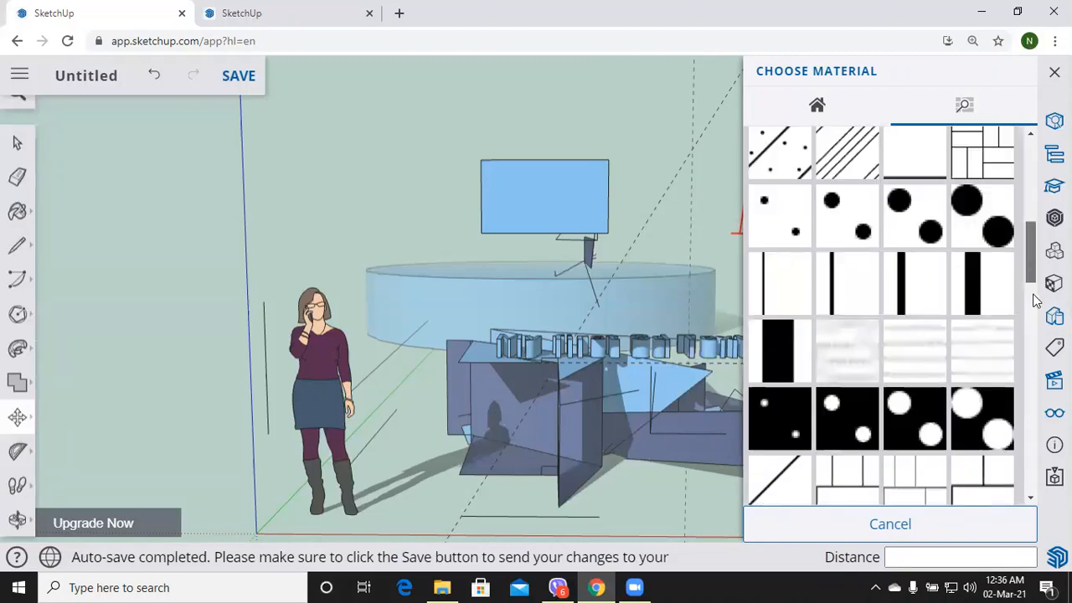
scroll(1033, 246, down, 3)
scroll(1015, 273, up, 6)
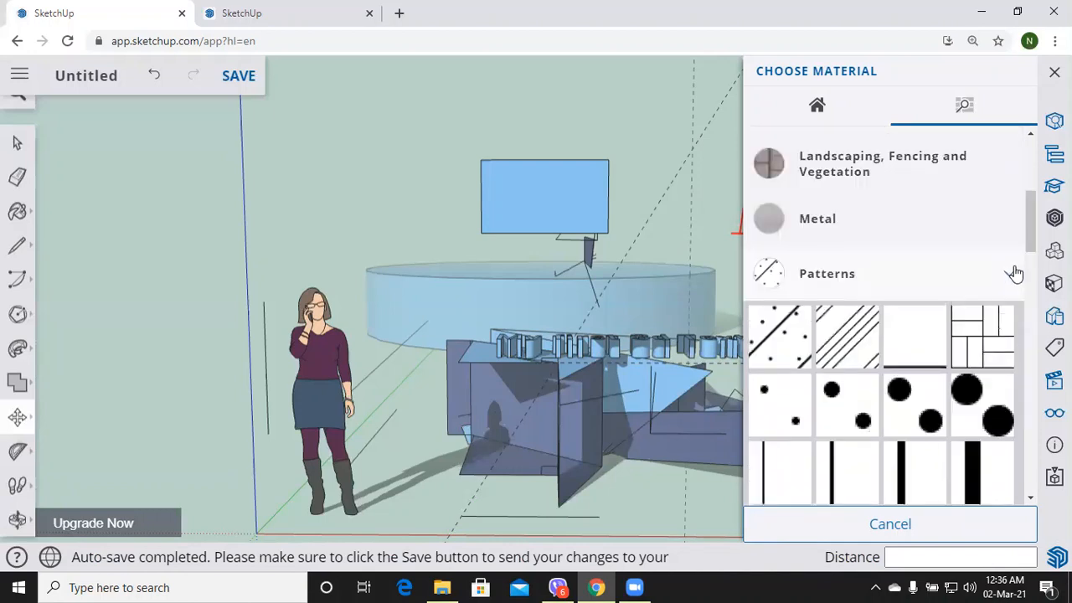
click(1015, 273)
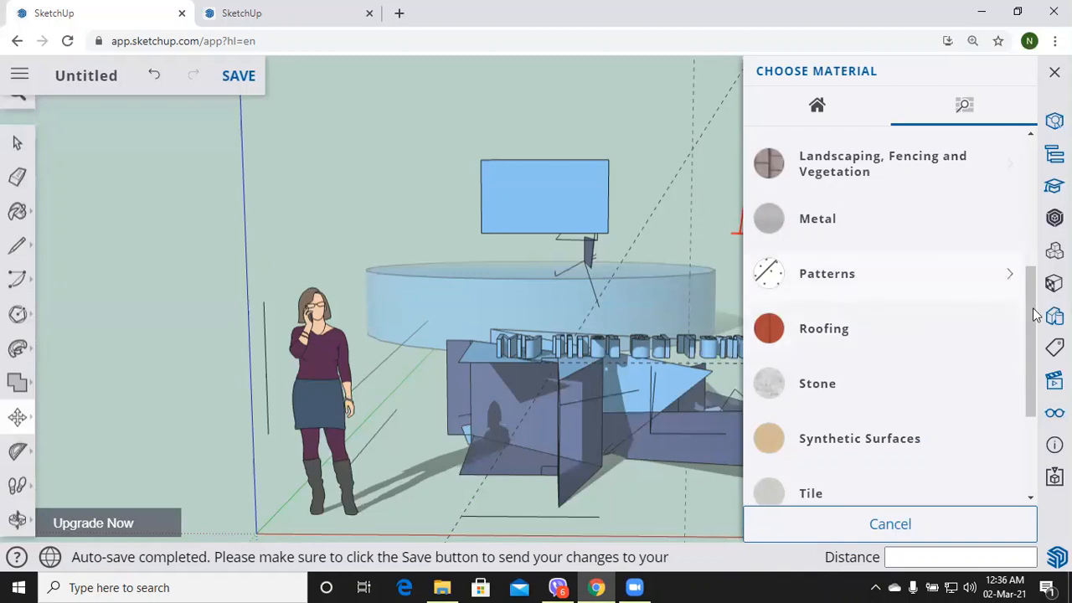
Step: Replace the duplicate's material with the dark green translucent glass from the library's Glass and Mirrors category
scroll(1029, 292, up, 1)
scroll(895, 244, up, 2)
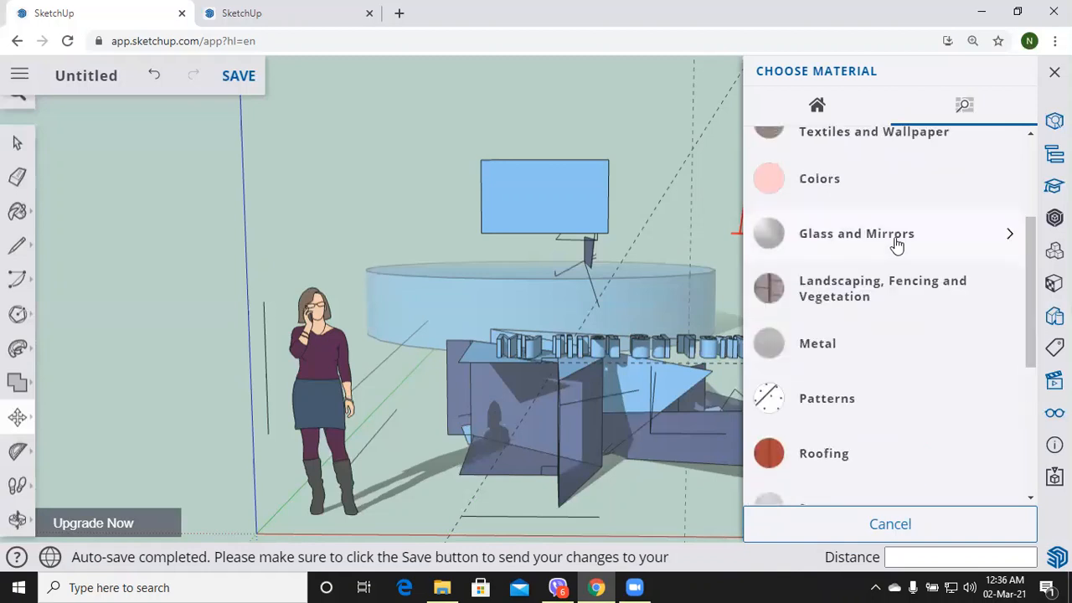
click(896, 243)
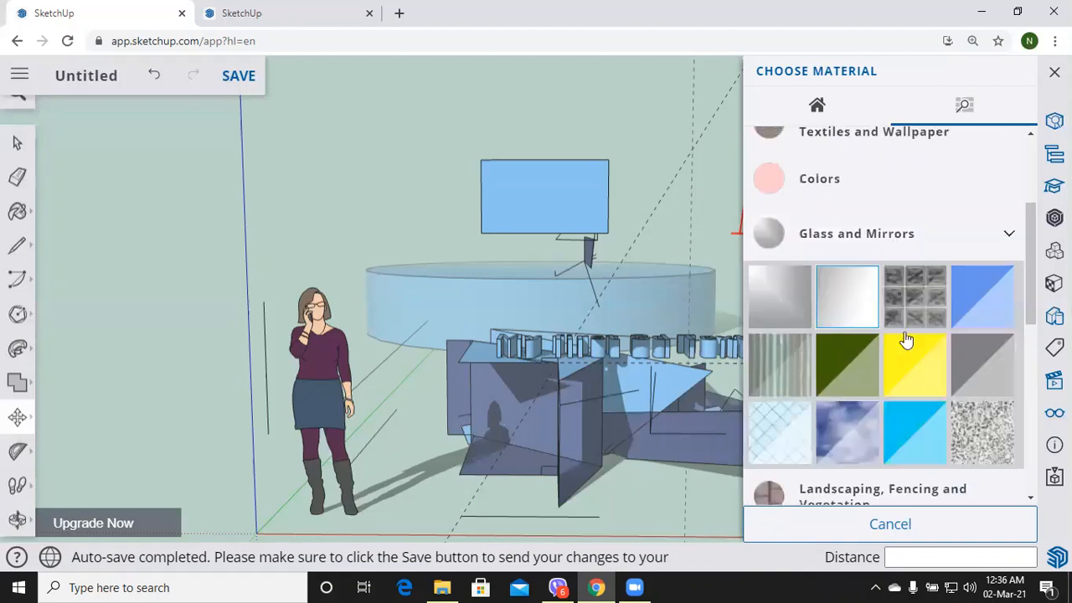
click(851, 367)
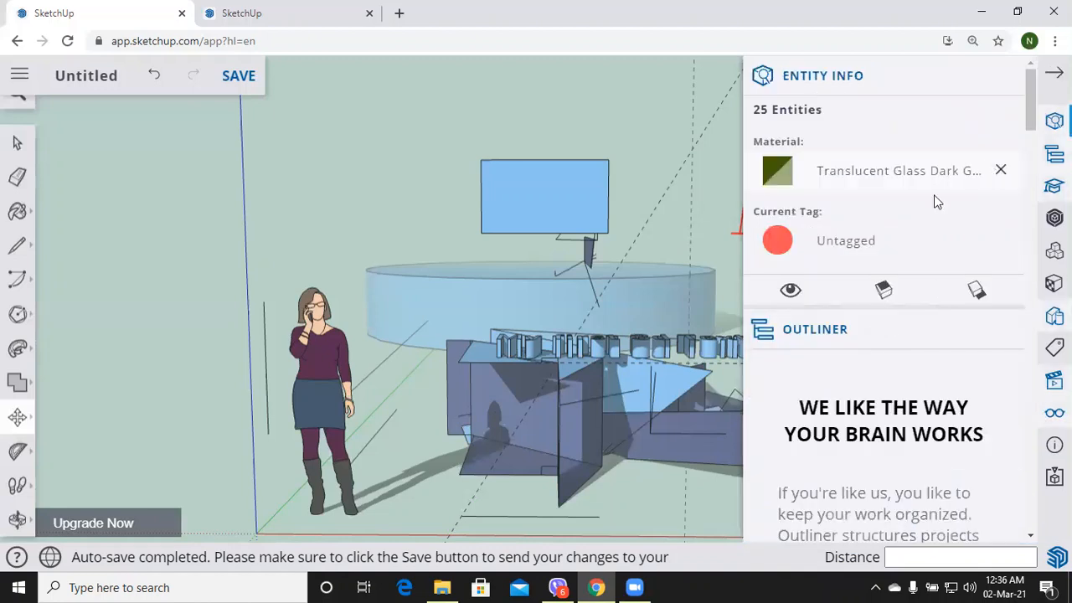
Step: Examine the material library's categories and the materials already in the model, leaving the duplicate's material as it is
click(885, 183)
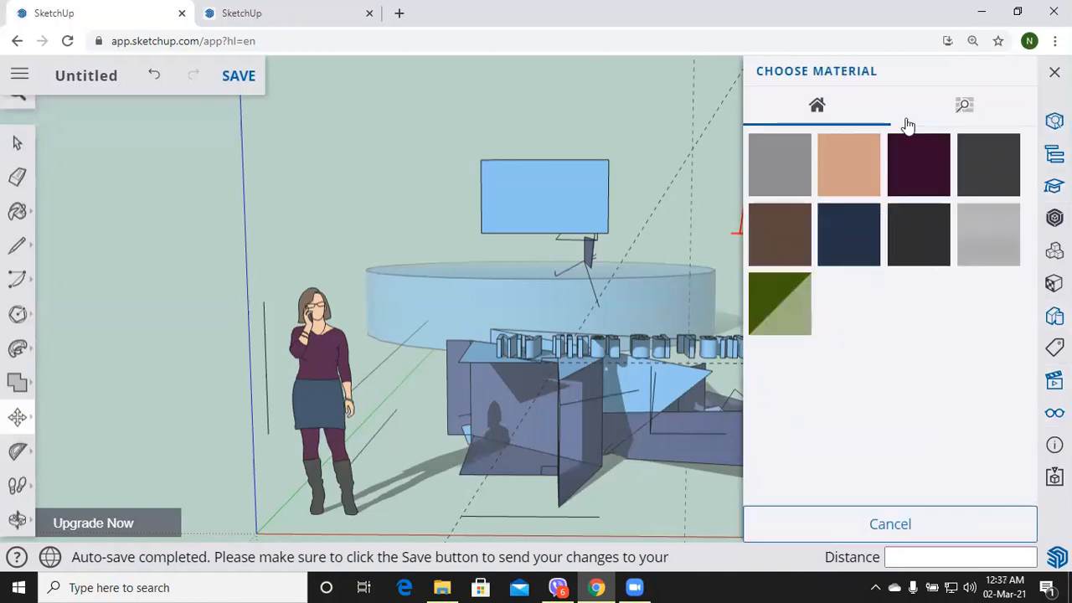
click(941, 111)
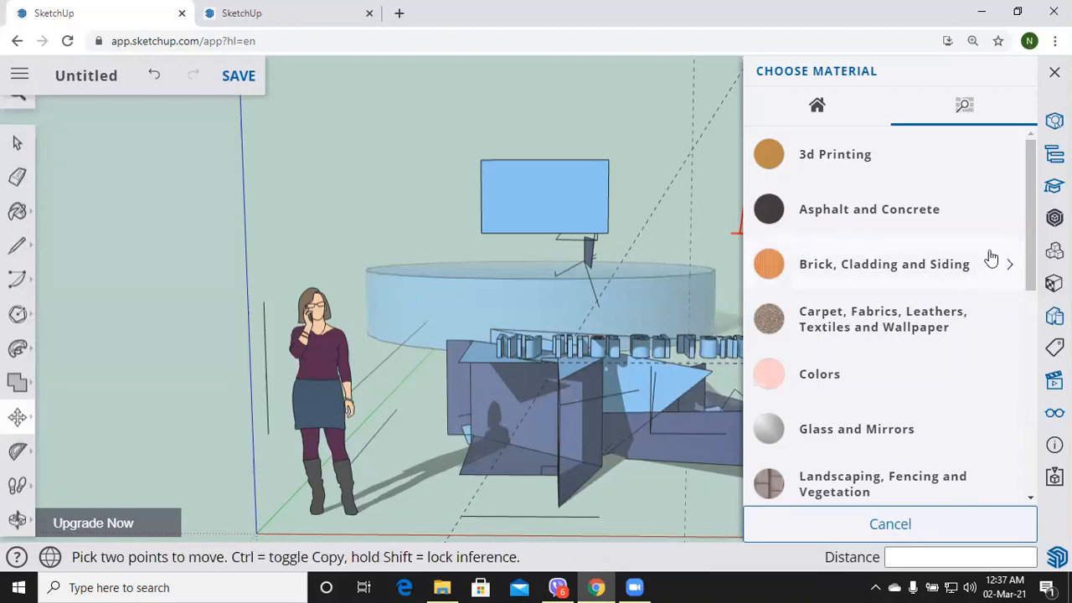
scroll(1028, 228, down, 1)
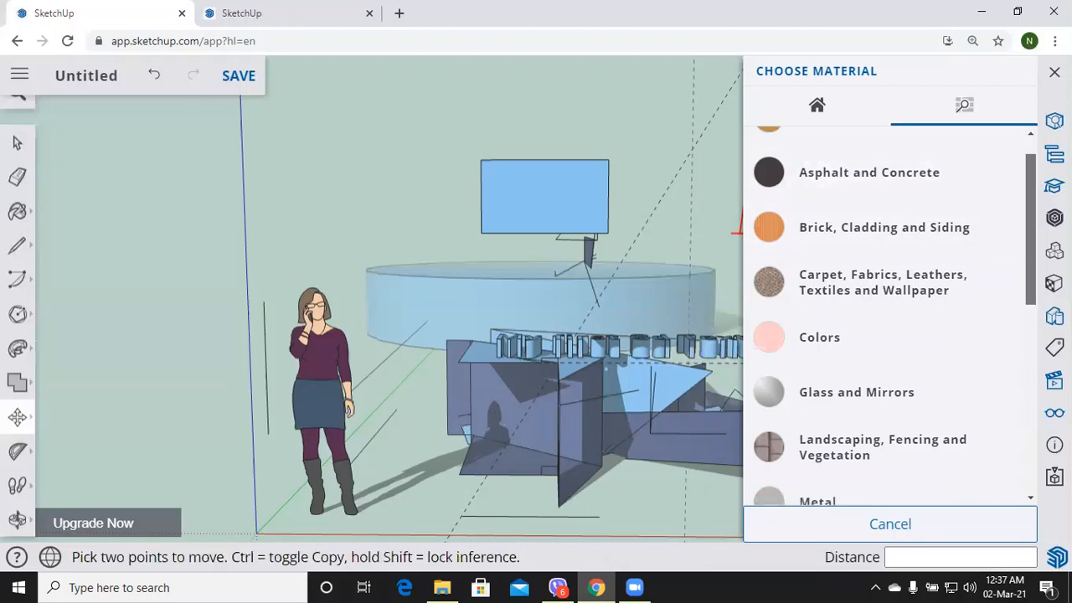
scroll(887, 310, down, 3)
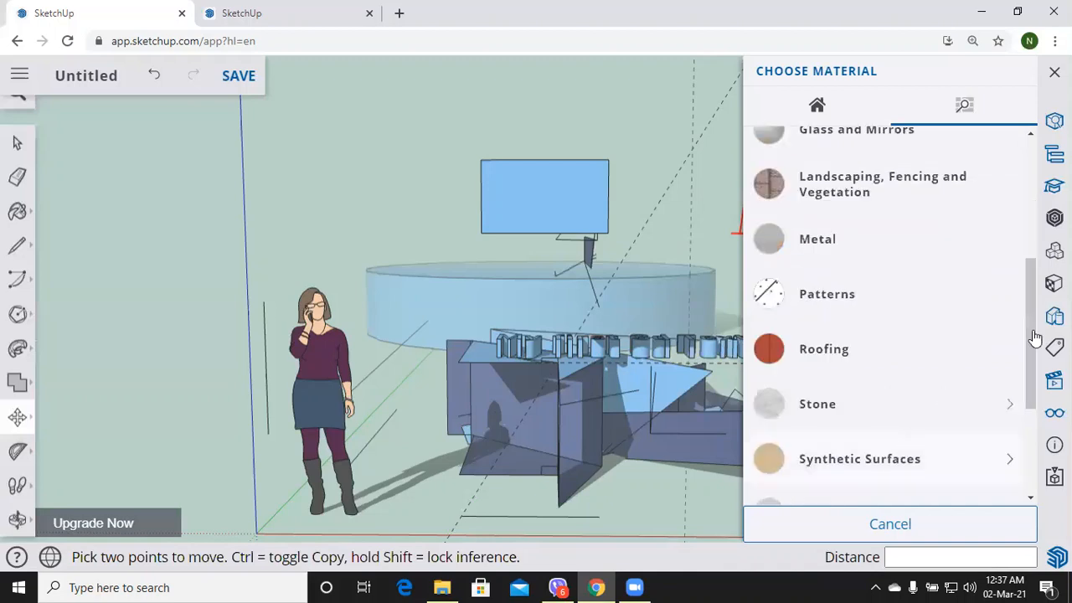
scroll(1026, 326, up, 1)
scroll(997, 218, up, 5)
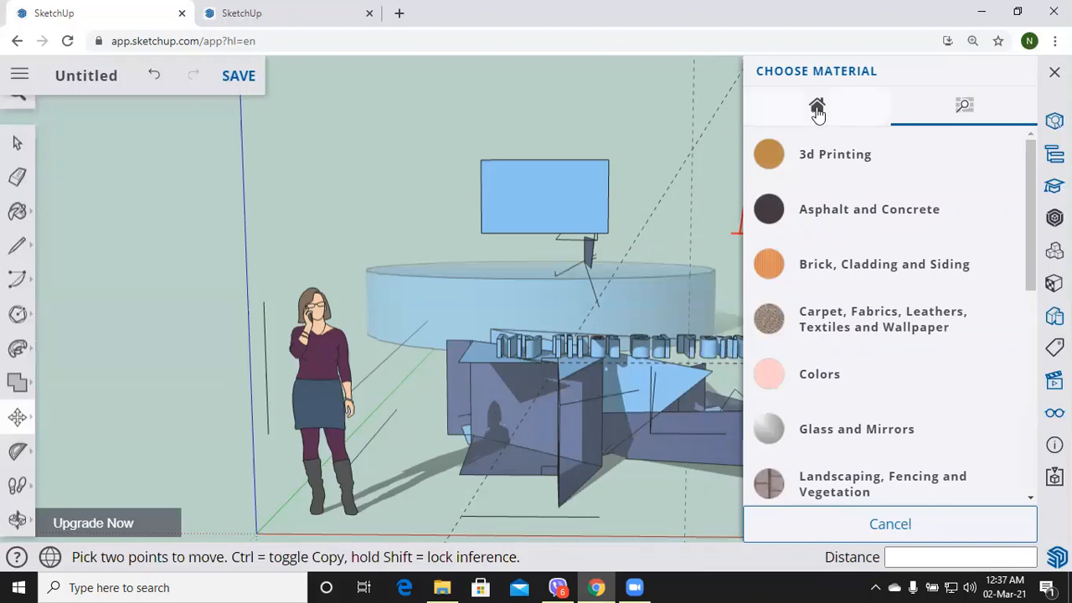
click(763, 220)
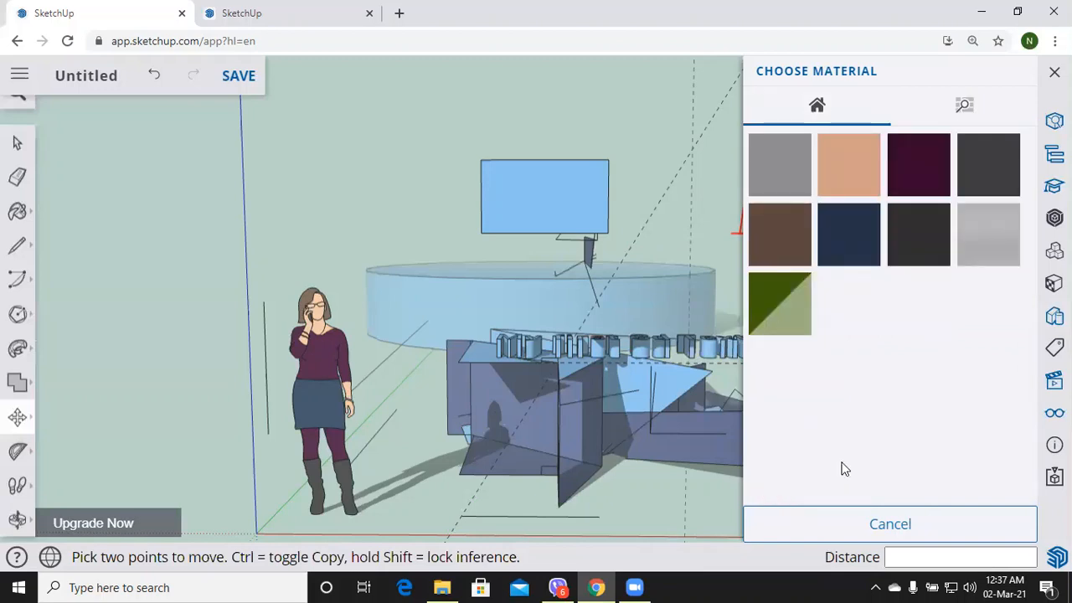
click(847, 526)
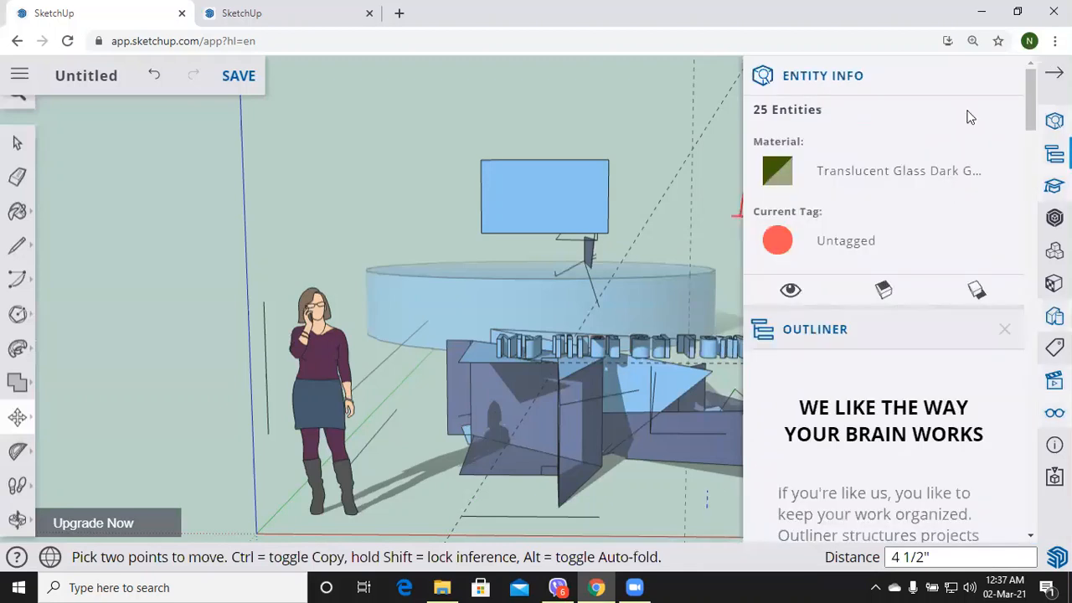
Step: Move the glass duplicate up beside the large cylinder, close its entity info, and shift it about 21' 9" towards the space above the standing figure
click(695, 208)
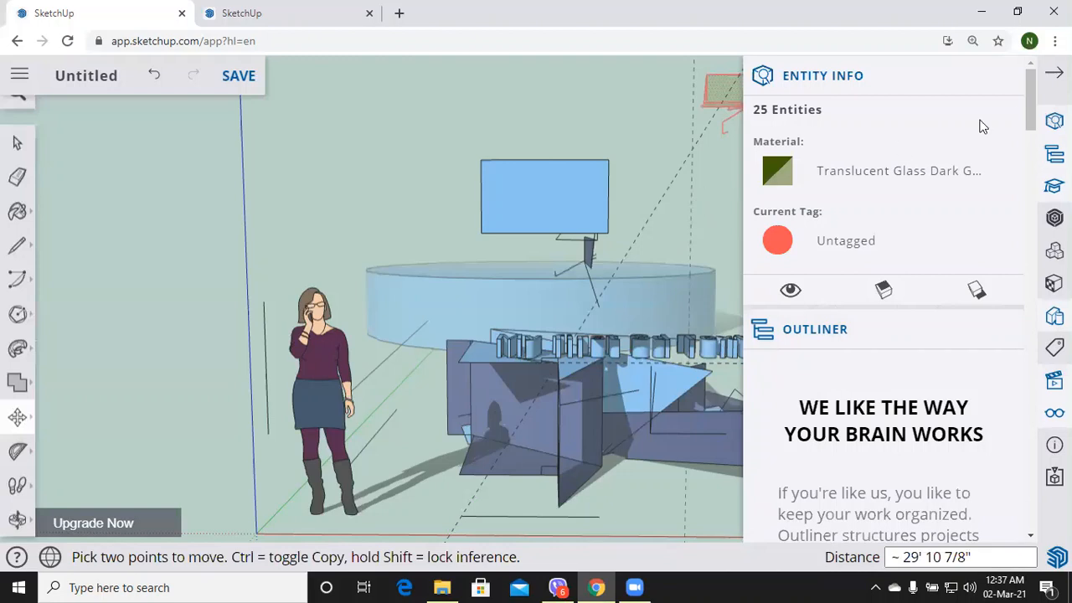
click(1052, 73)
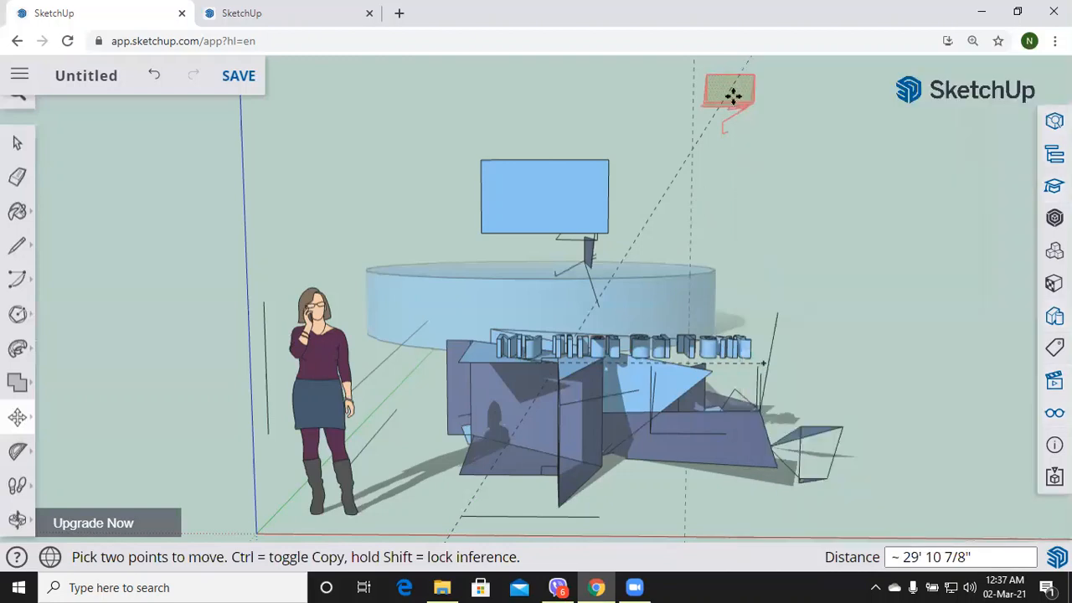
click(733, 96)
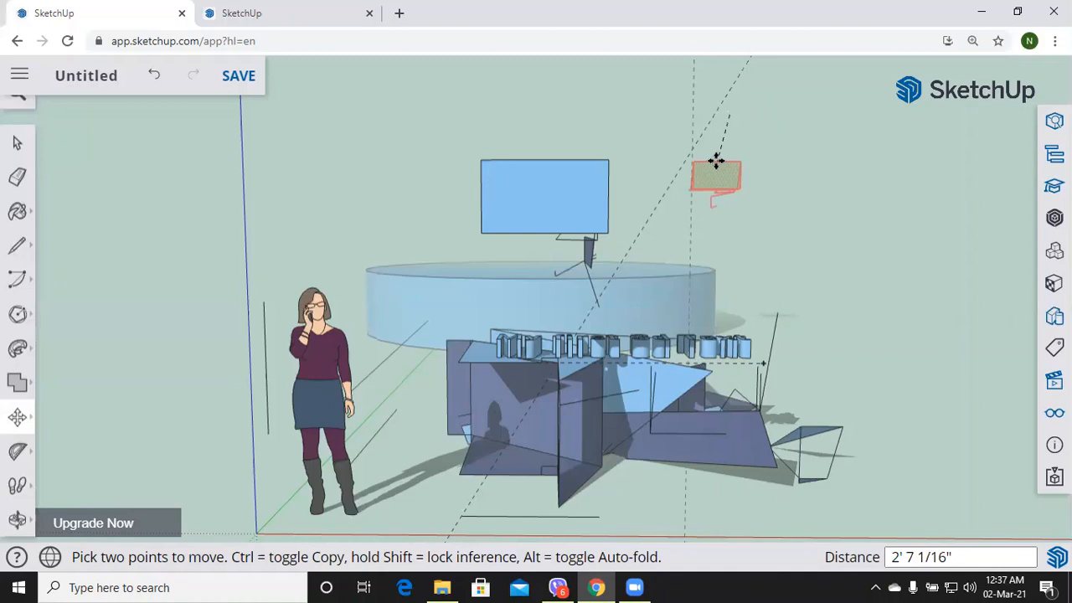
click(707, 148)
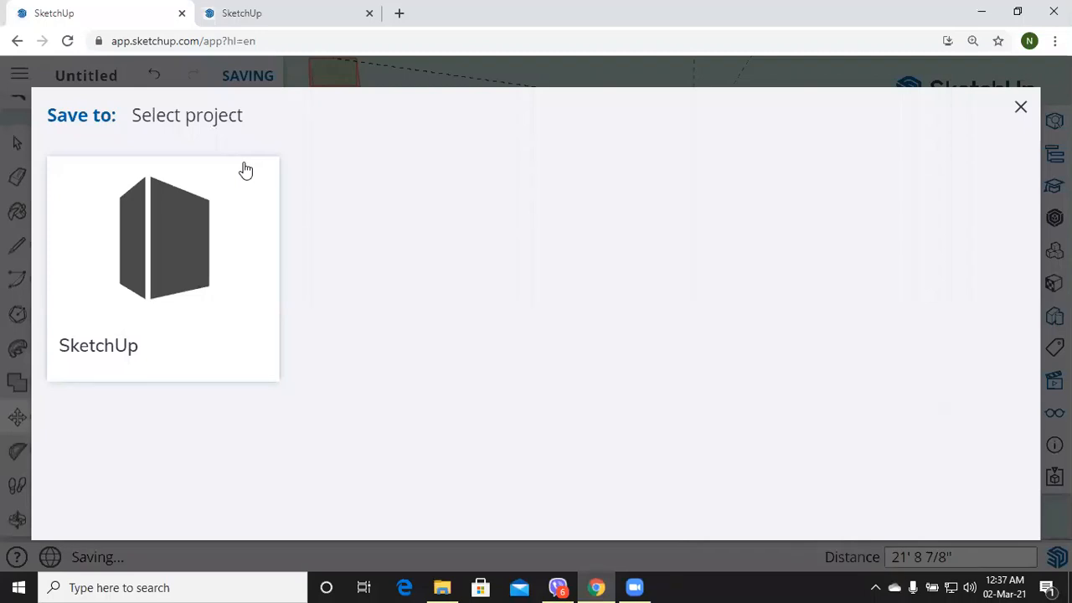
Step: Save the model in the SketchUp project under the name First trial
click(154, 283)
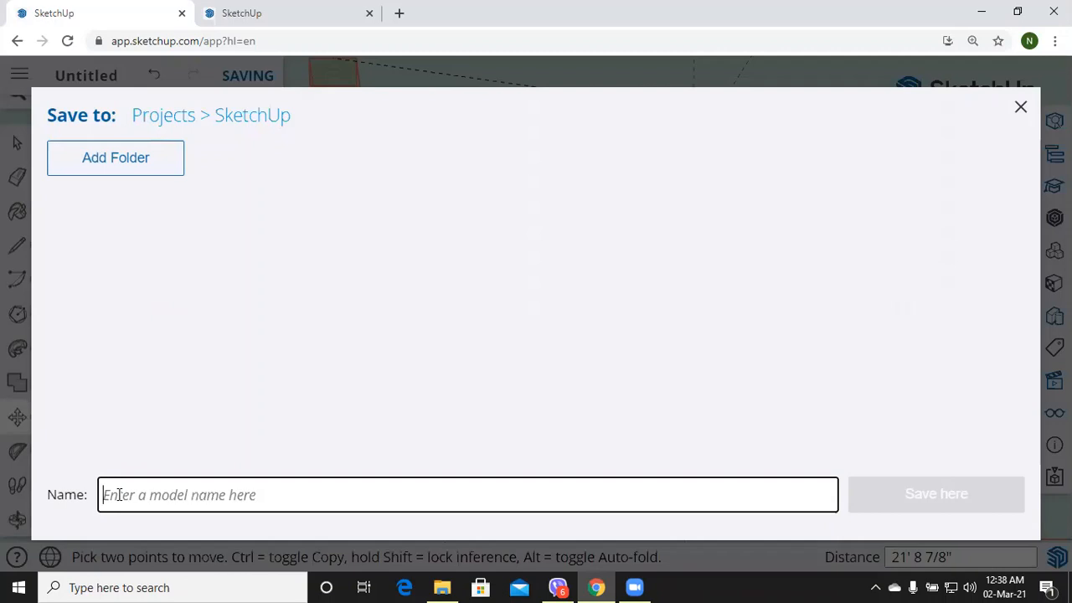
text(Fir)
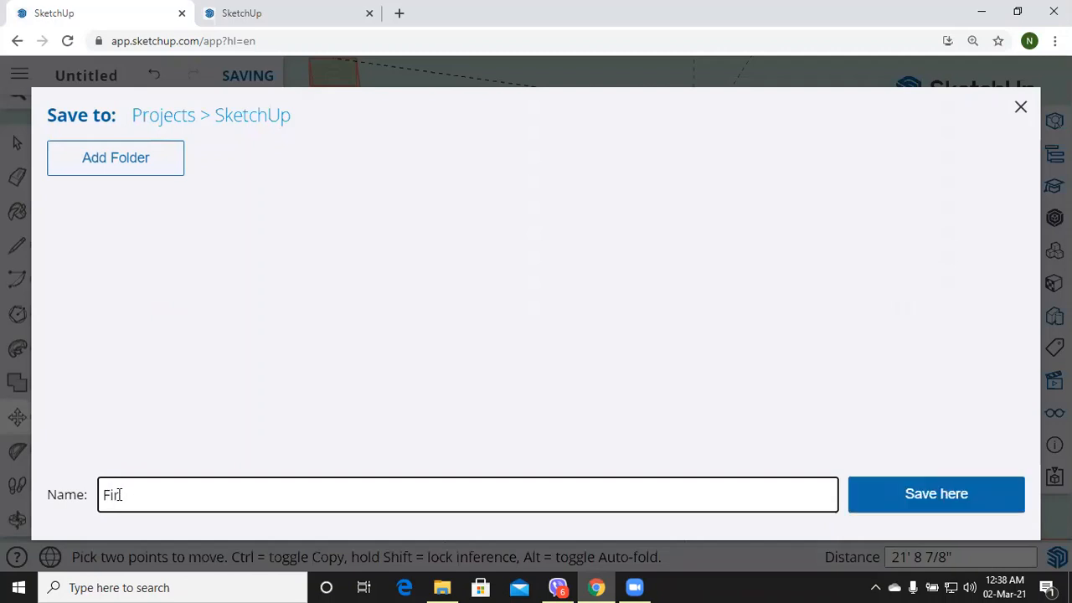
text(st trial)
click(892, 496)
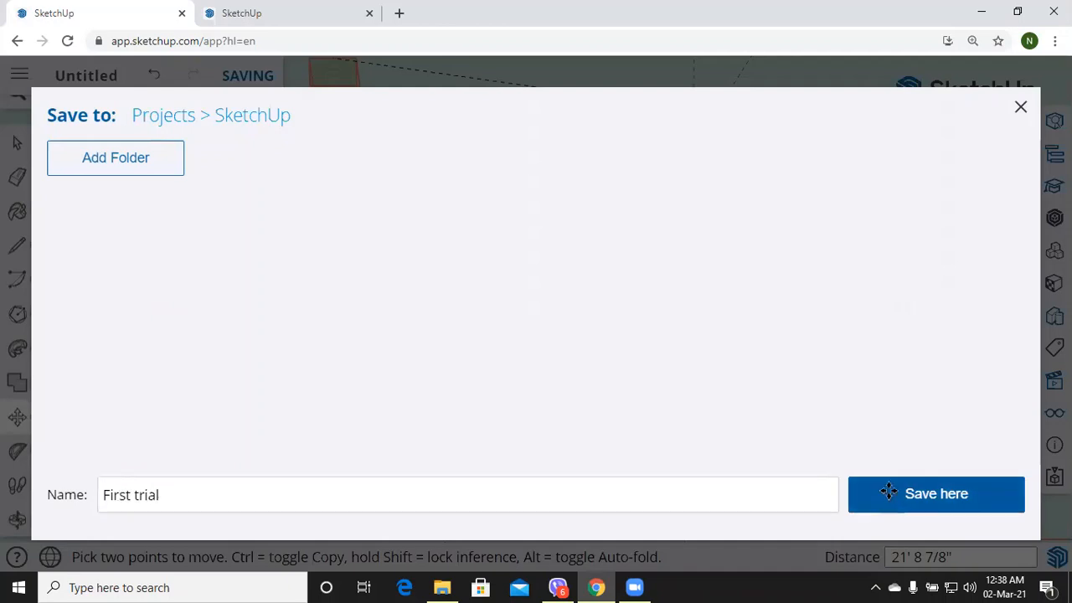